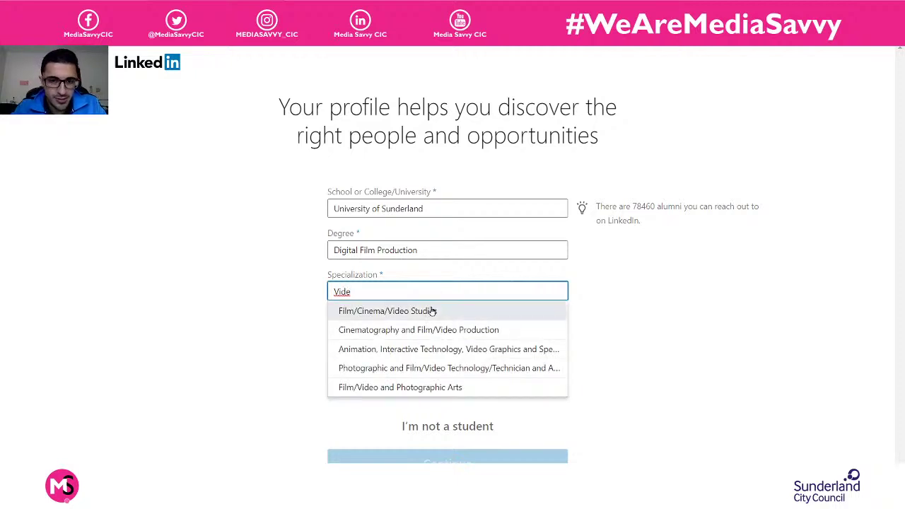
# Choose Film/Cinema/Video Studies with start year 2012 and end year 2015, then continue.
pyautogui.click(424, 311)
pyautogui.click(407, 339)
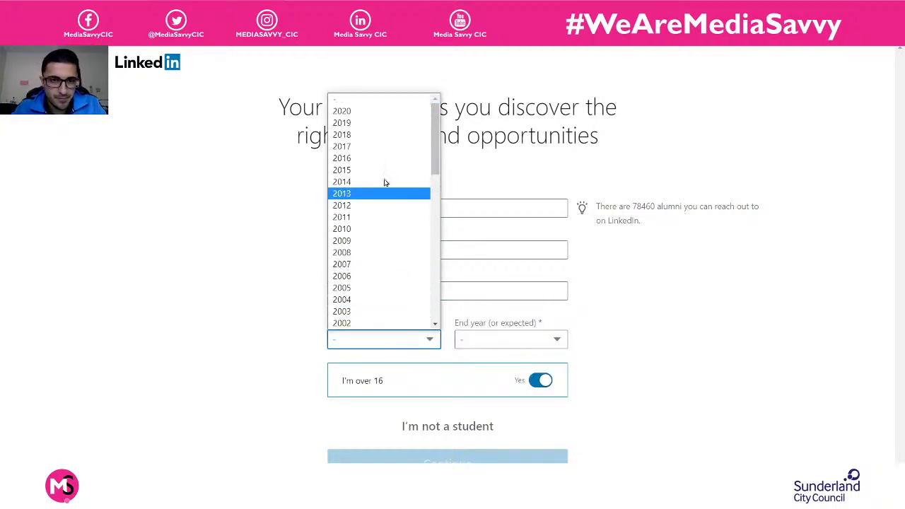
pyautogui.click(374, 205)
pyautogui.click(488, 344)
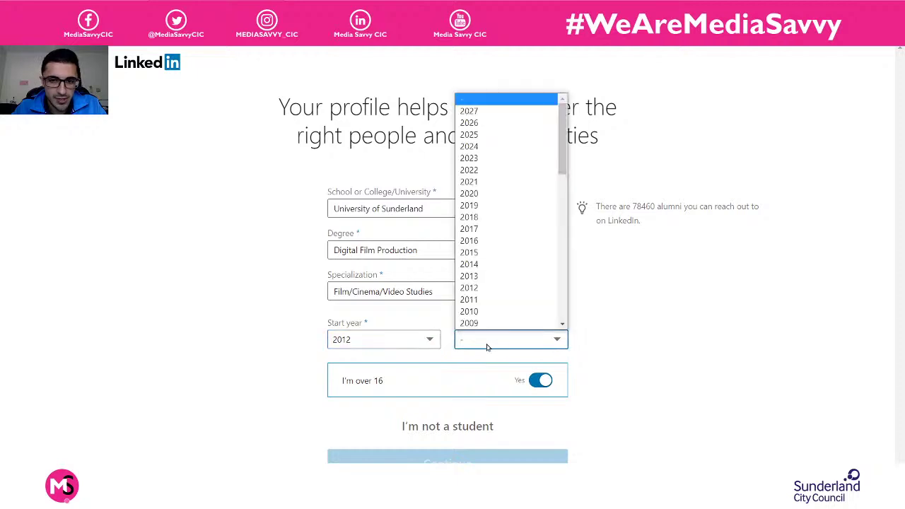
pyautogui.click(486, 253)
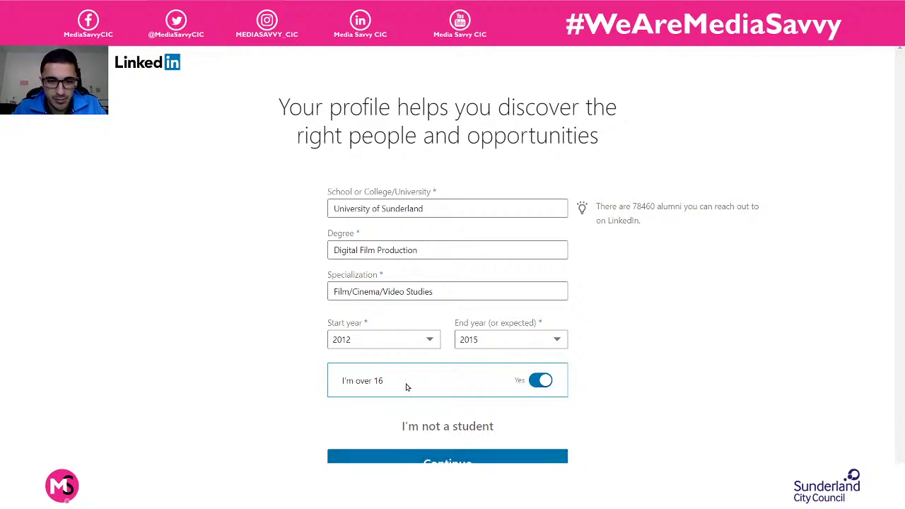
pyautogui.click(461, 452)
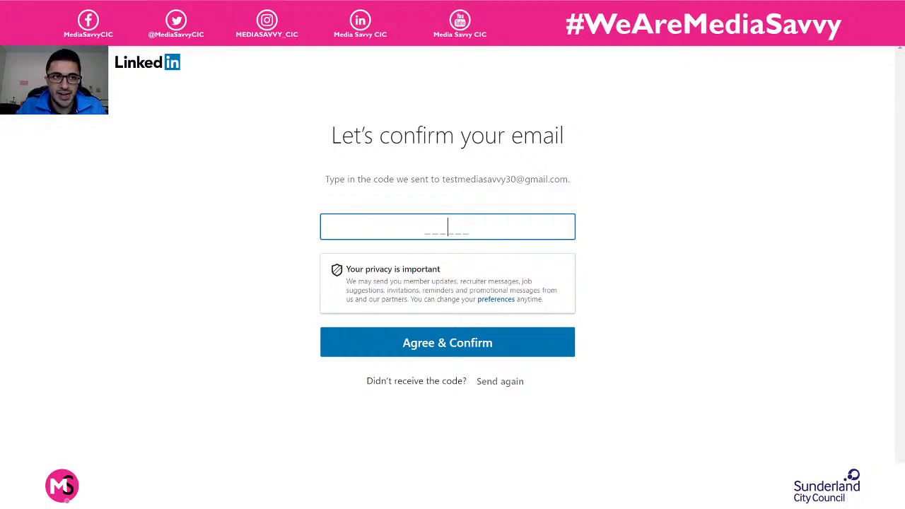
# Copy the code from LinkedIn's verification email in Gmail and paste it to confirm the address.
pyautogui.hotkey('ctrl', 'Tab')
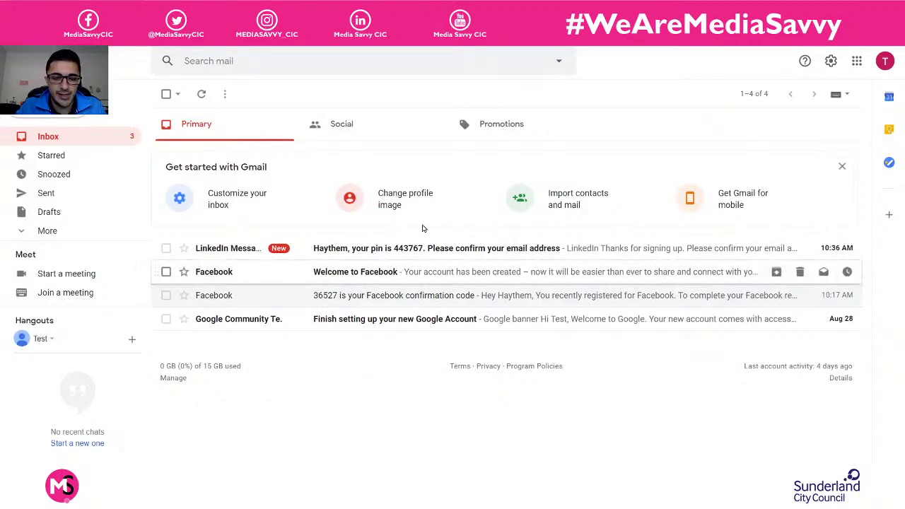
pyautogui.click(486, 254)
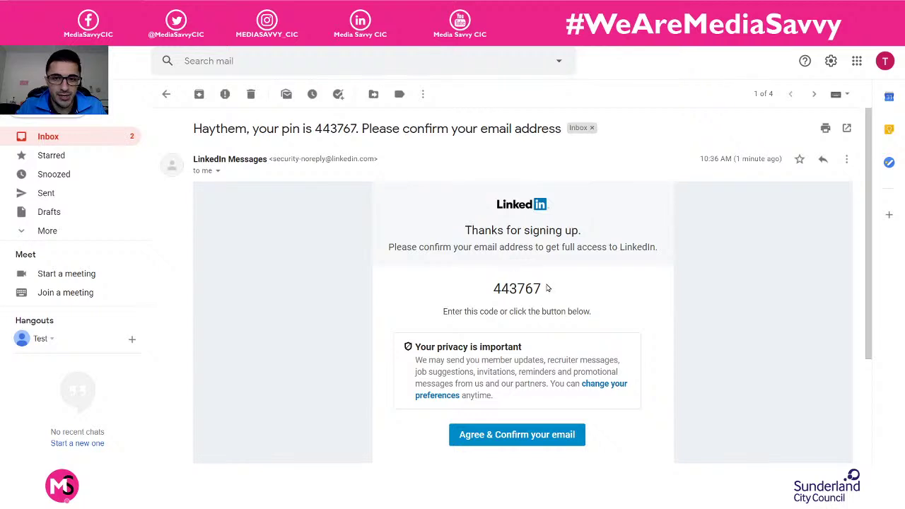
pyautogui.moveTo(545, 289); pyautogui.dragTo(488, 290)
pyautogui.rightClick(497, 288)
pyautogui.click(516, 299)
pyautogui.hotkey('ctrl', 'shift', 'Tab')
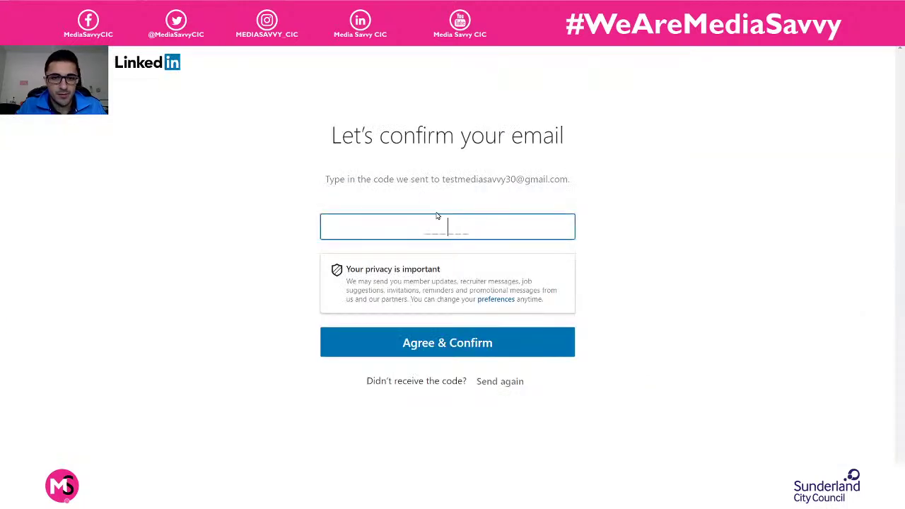
pyautogui.hotkey('ctrl', 'v')
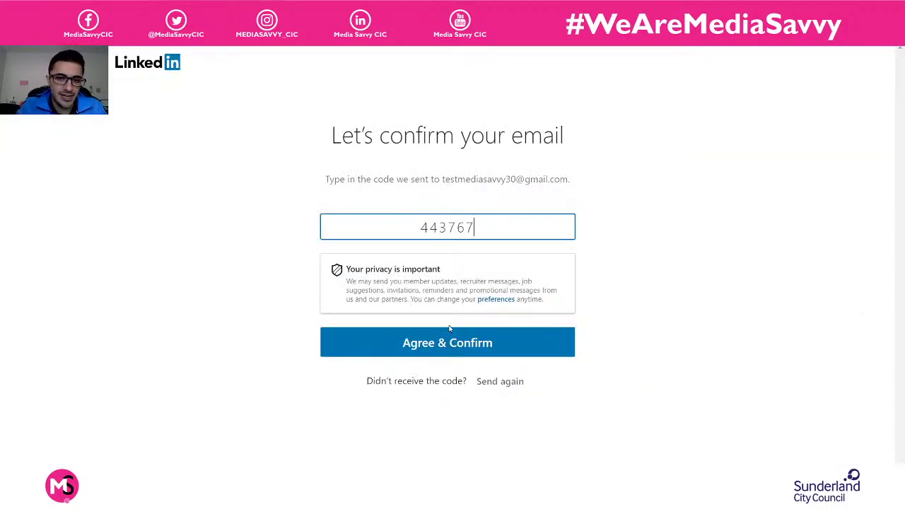
pyautogui.click(451, 338)
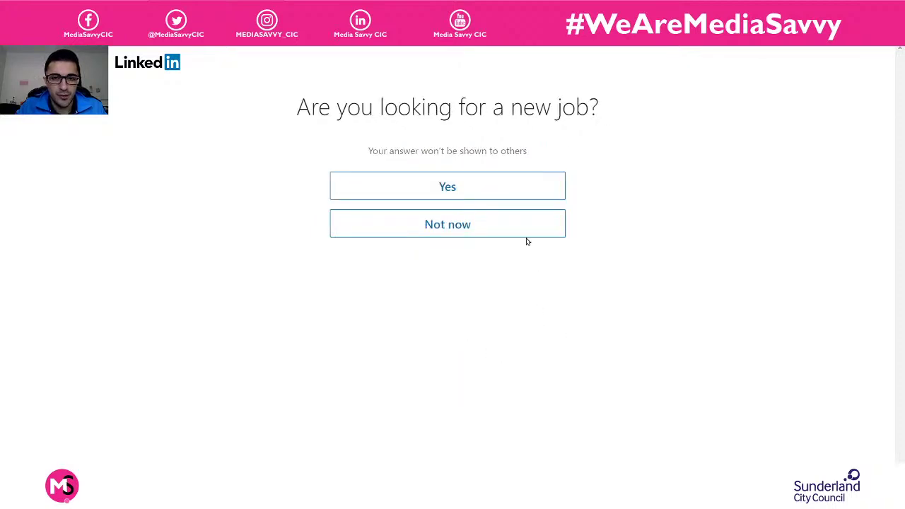
# Answer Yes to job hunting, skip the job-title search, close Messaging, and go to the home feed.
pyautogui.click(453, 198)
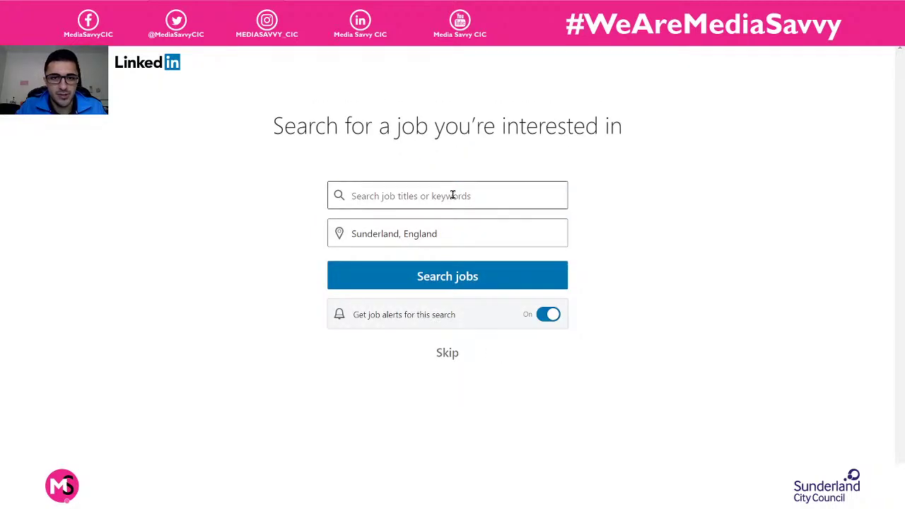
pyautogui.click(418, 196)
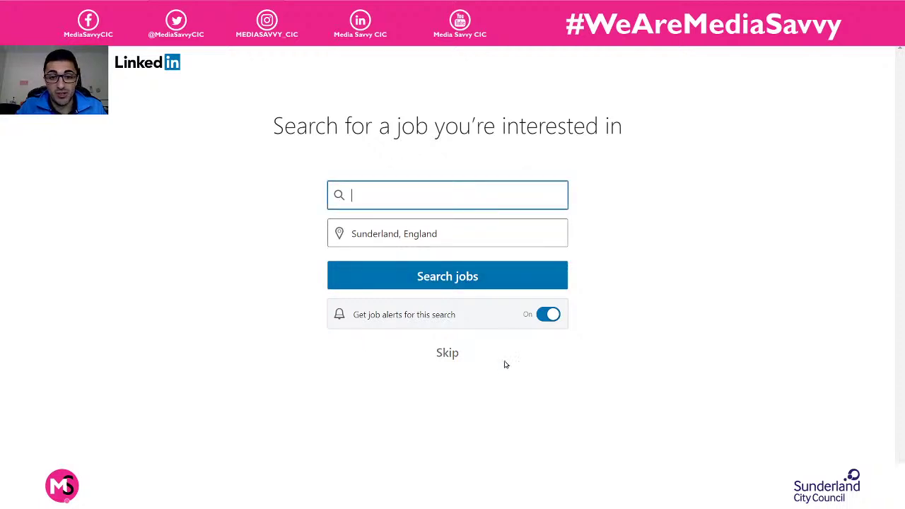
pyautogui.click(455, 357)
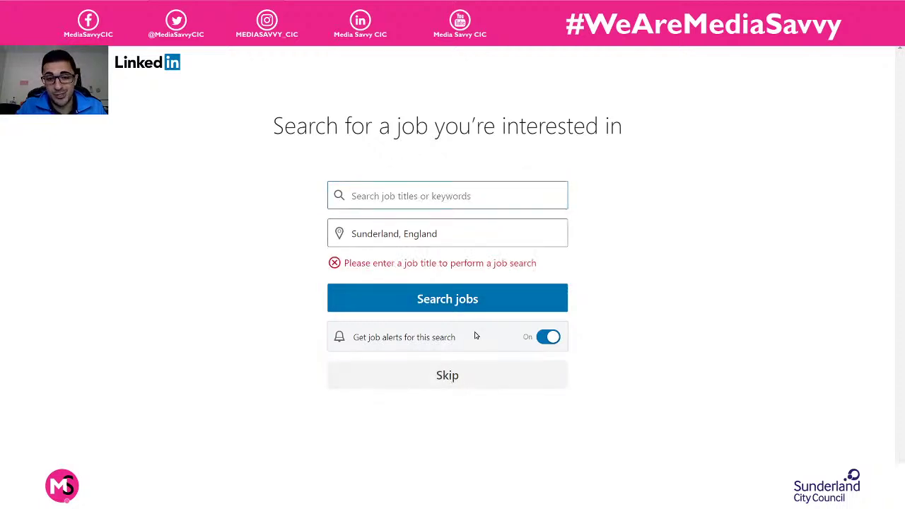
pyautogui.click(448, 376)
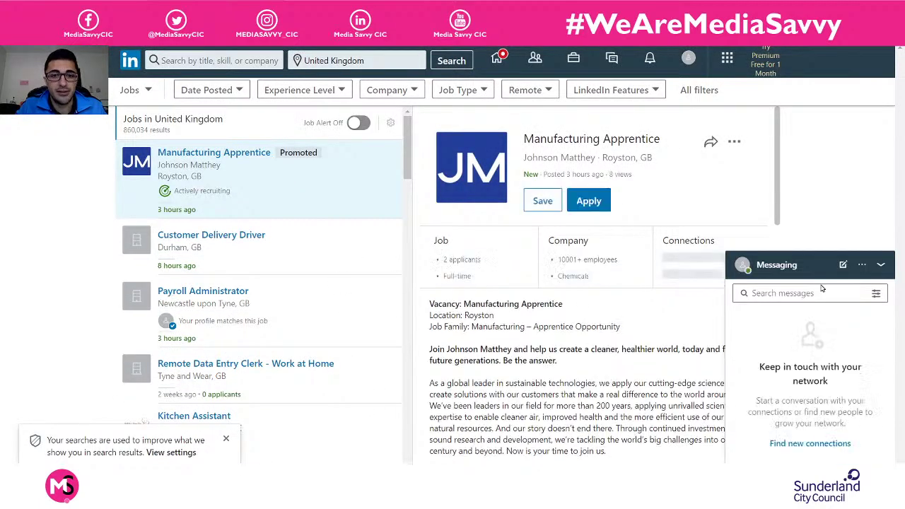
pyautogui.click(880, 264)
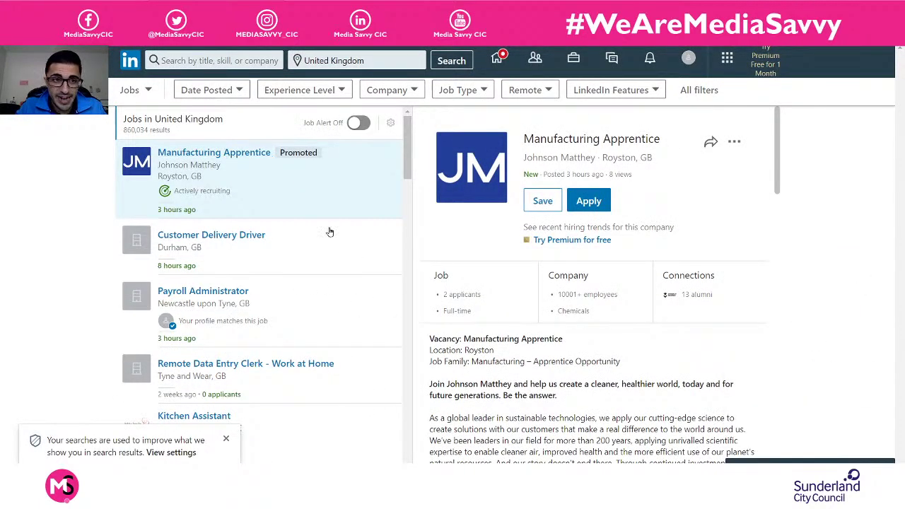
pyautogui.click(129, 62)
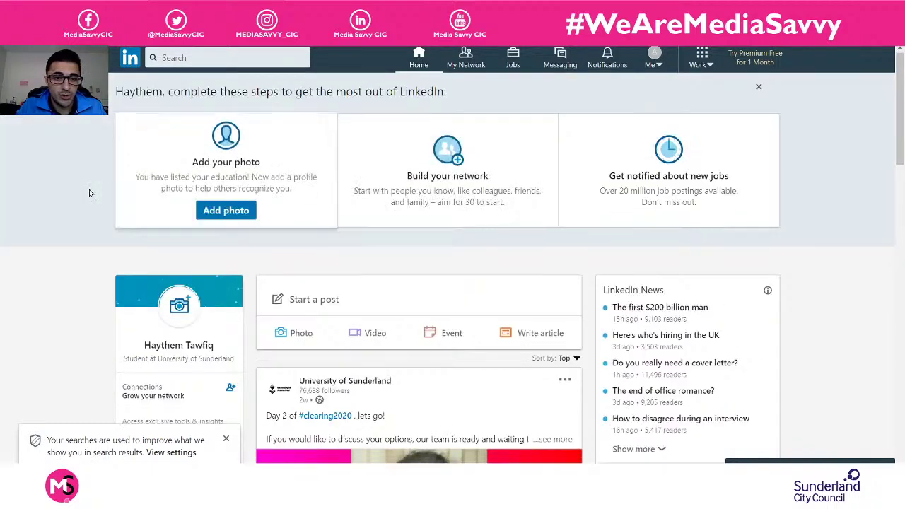
# Open your own profile page from the feed and dismiss the profile visibility notification.
pyautogui.scroll(-3, 90, 193)
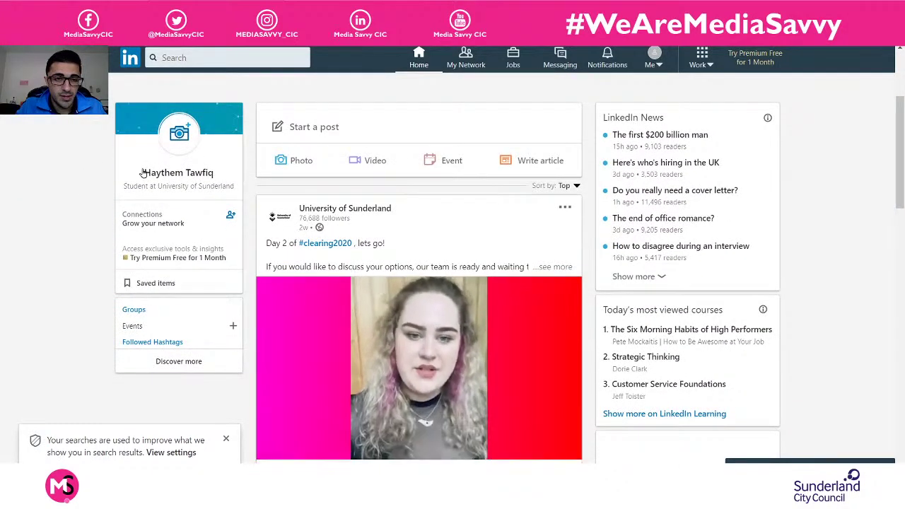
pyautogui.click(181, 172)
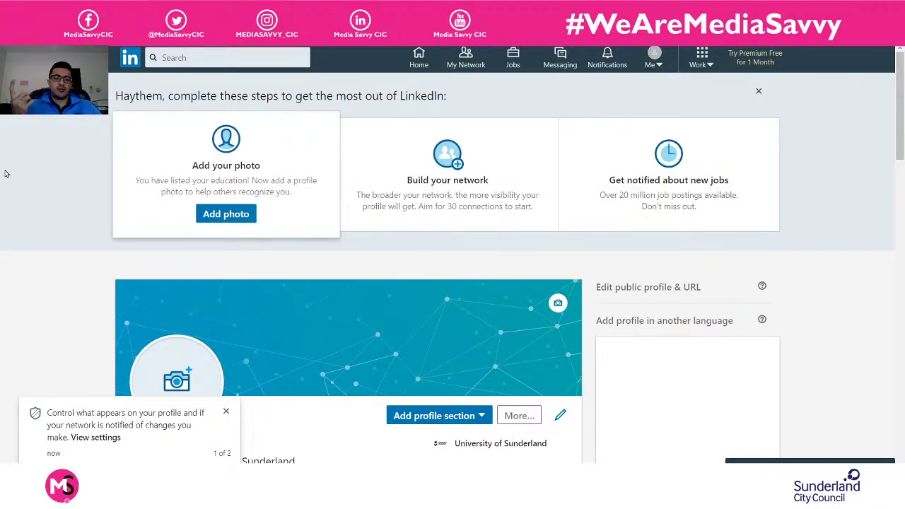
pyautogui.click(226, 410)
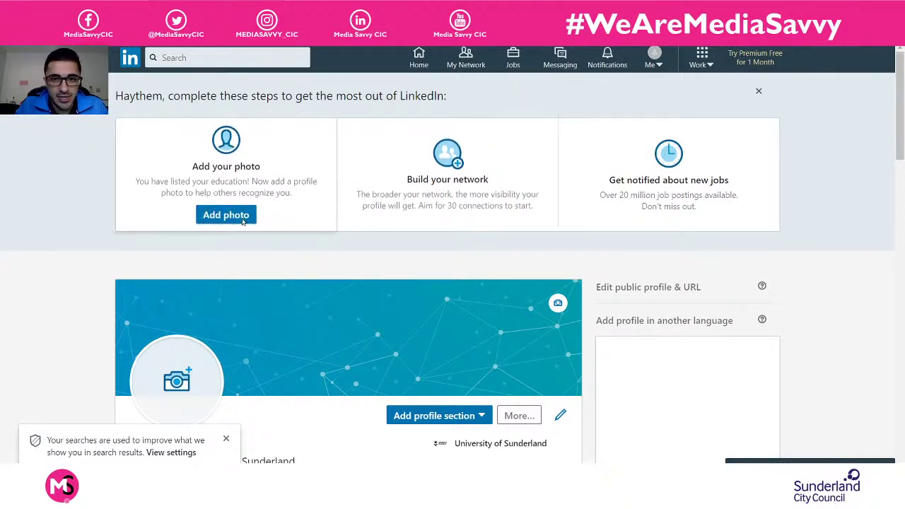
# Look over the new profile, then bring up the Add photo option on the profile picture.
pyautogui.scroll(-3, 39, 286)
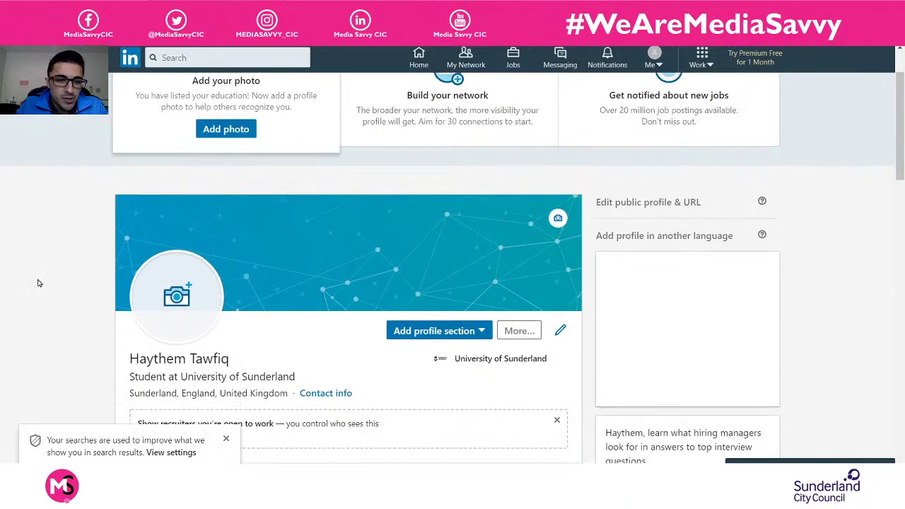
pyautogui.scroll(-2, 48, 275)
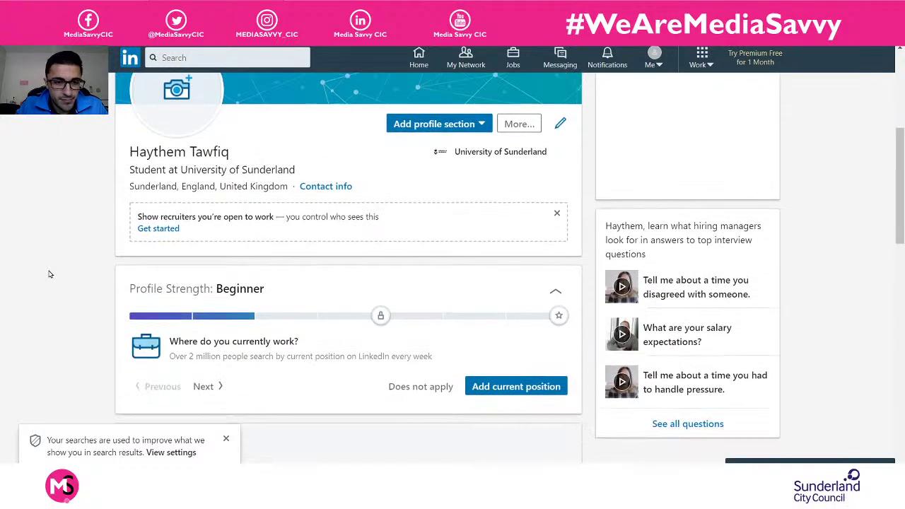
pyautogui.moveTo(227, 320)
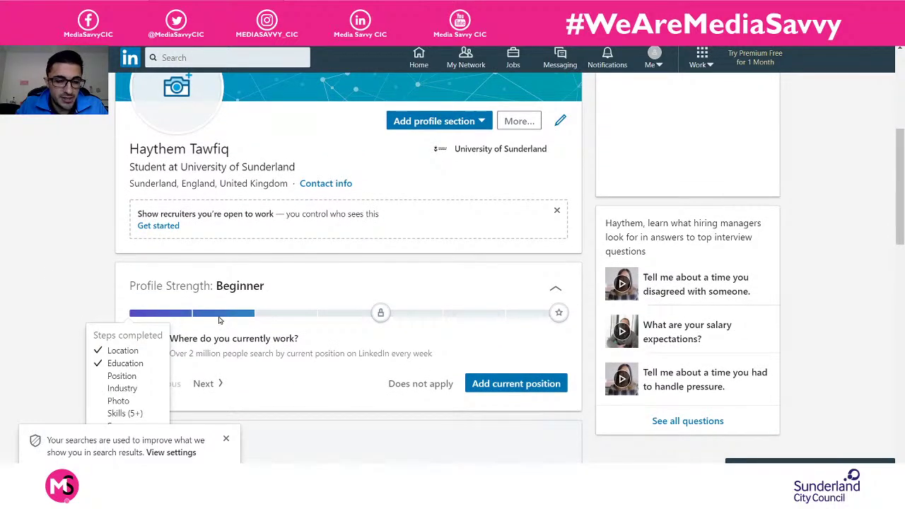
pyautogui.scroll(-2, 218, 318)
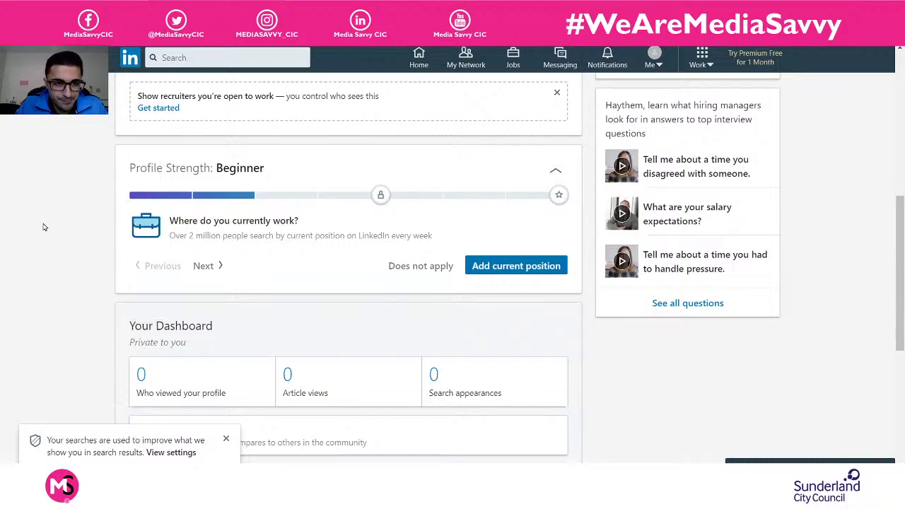
pyautogui.scroll(3, 45, 225)
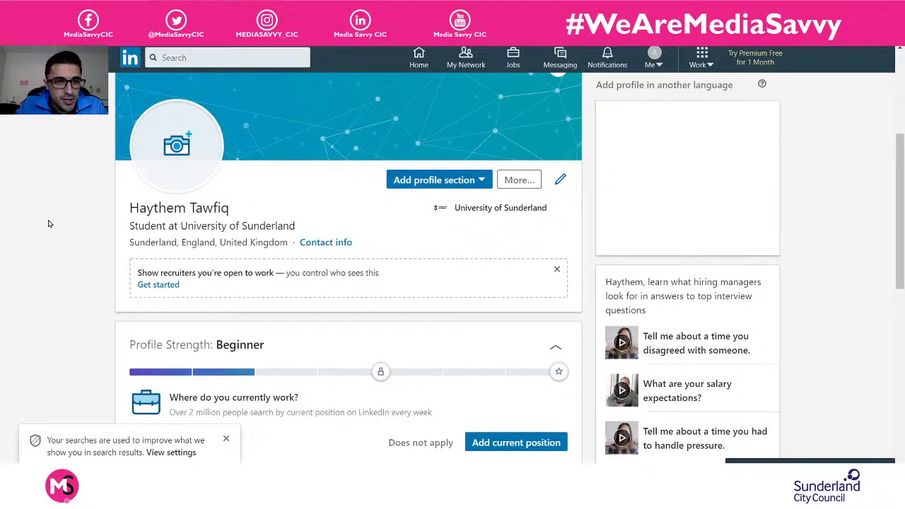
pyautogui.click(191, 148)
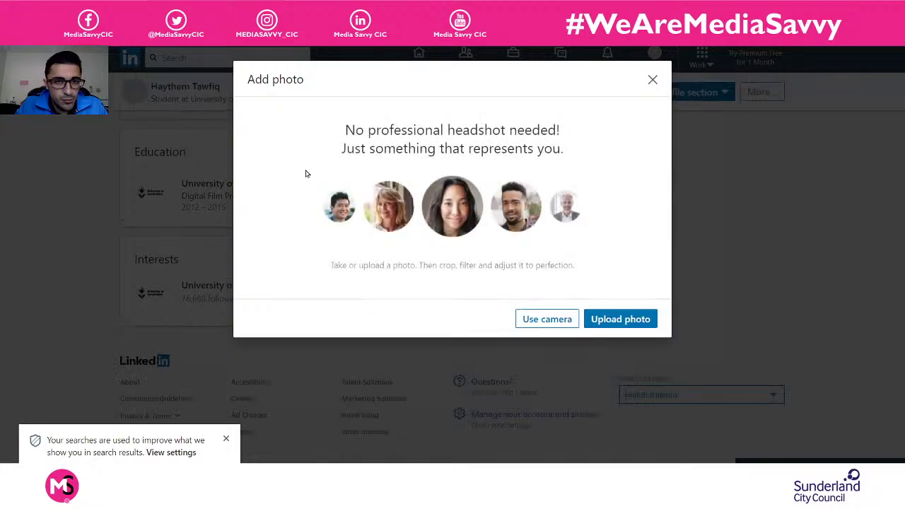
# Upload the headshot image file from the computer.
pyautogui.click(616, 319)
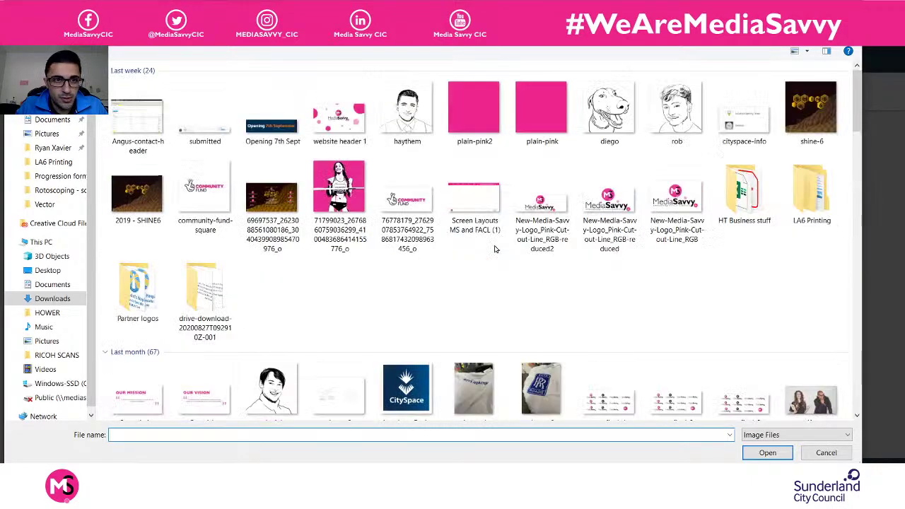
pyautogui.click(408, 113)
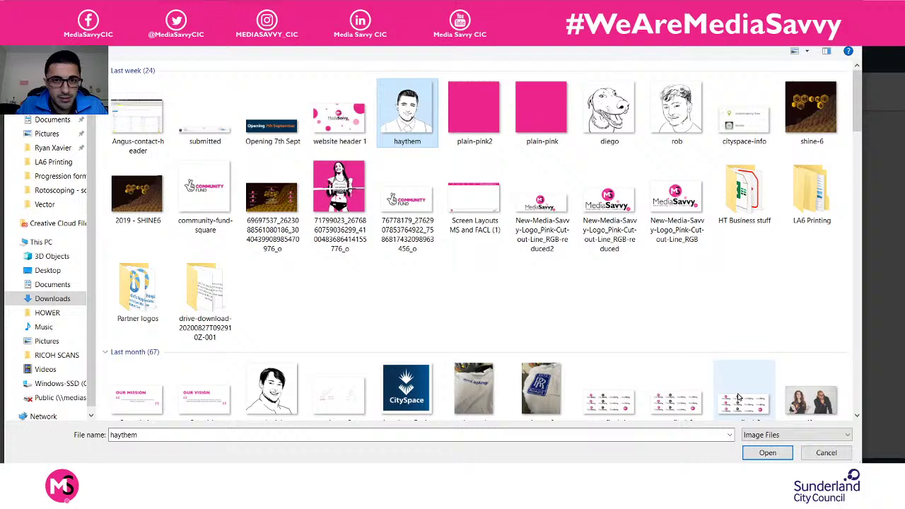
pyautogui.click(767, 453)
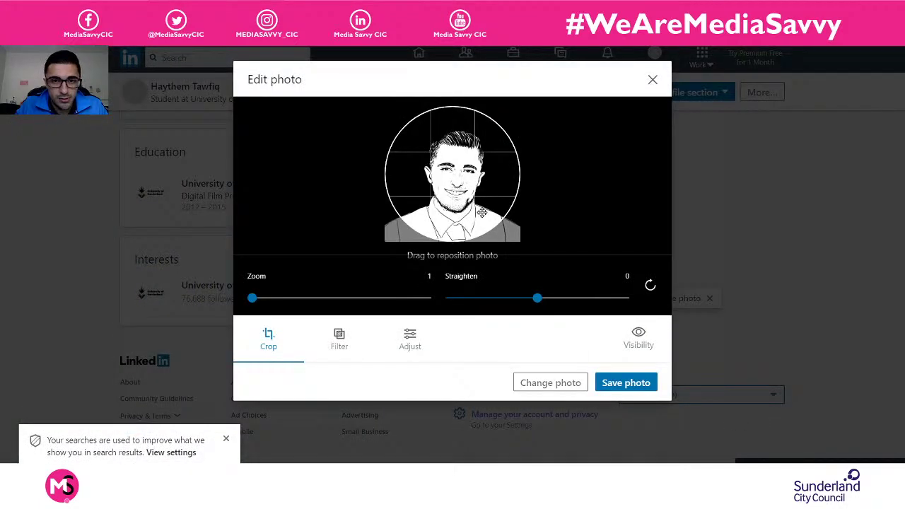
# Crop the portrait at zoom 1.1, centre the face, and save it as the profile photo.
pyautogui.moveTo(265, 301)
pyautogui.mouseDown()
pyautogui.moveTo(297, 300)
pyautogui.moveTo(202, 301)
pyautogui.moveTo(271, 303)
pyautogui.moveTo(258, 306)
pyautogui.mouseUp()
pyautogui.moveTo(483, 175); pyautogui.dragTo(487, 172)
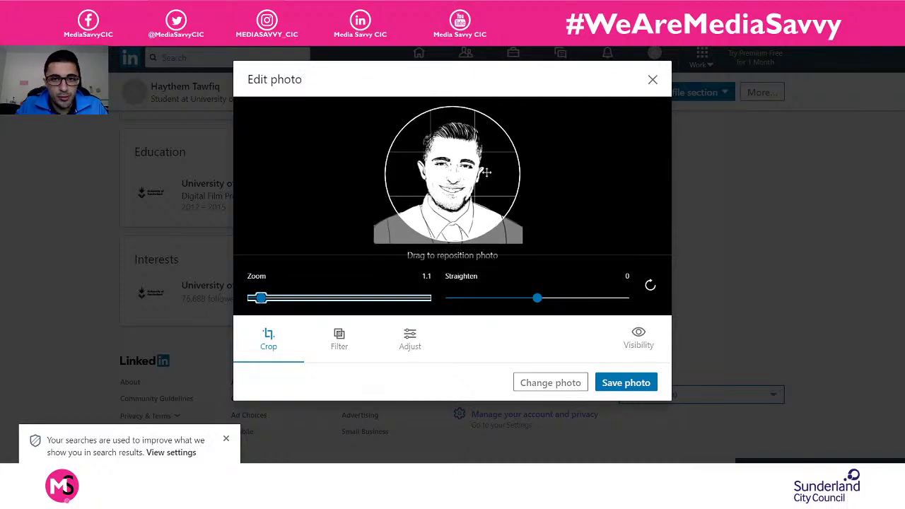
pyautogui.click(622, 383)
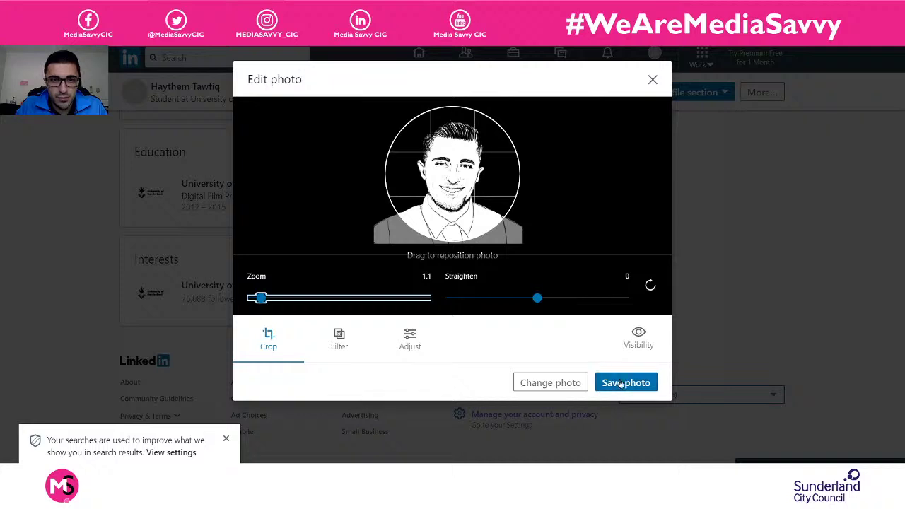
pyautogui.click(622, 382)
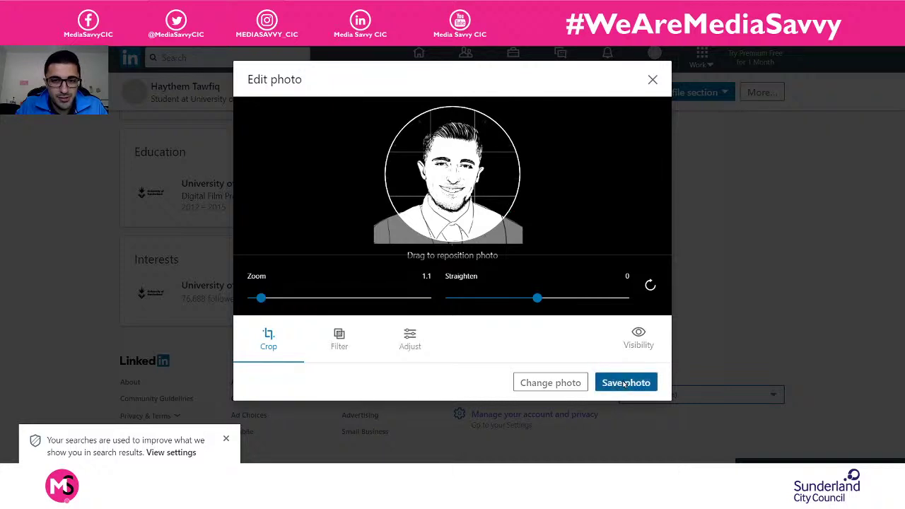
# Dismiss the photo-saved and search-settings notifications on the profile page.
pyautogui.scroll(-2, 91, 325)
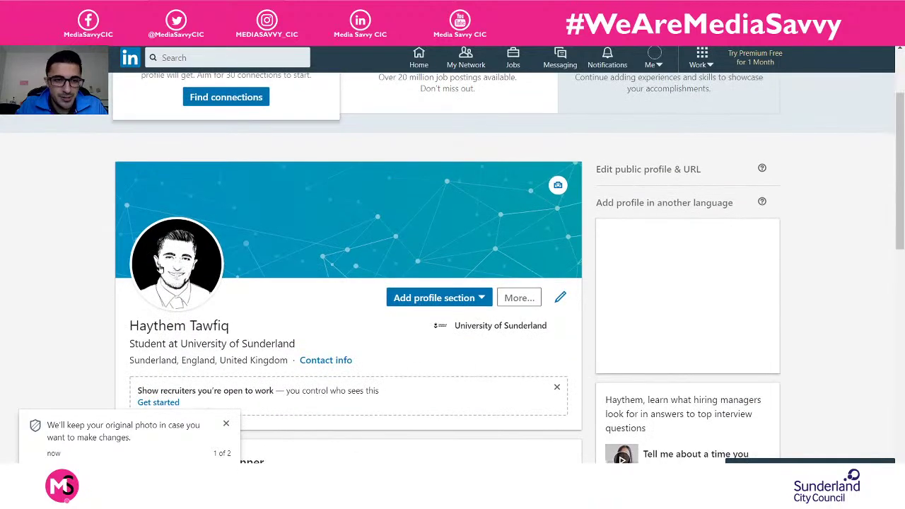
pyautogui.click(160, 263)
pyautogui.click(82, 247)
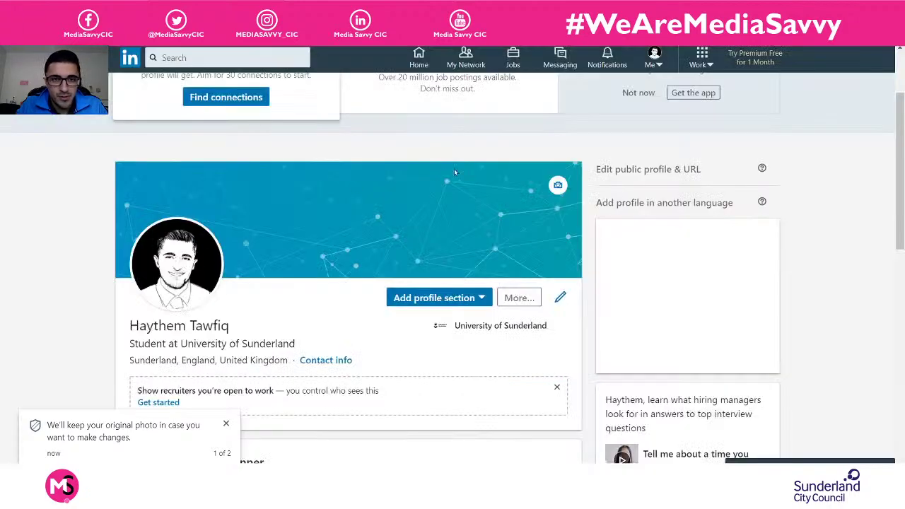
pyautogui.scroll(-1, 355, 220)
pyautogui.scroll(-1, 355, 224)
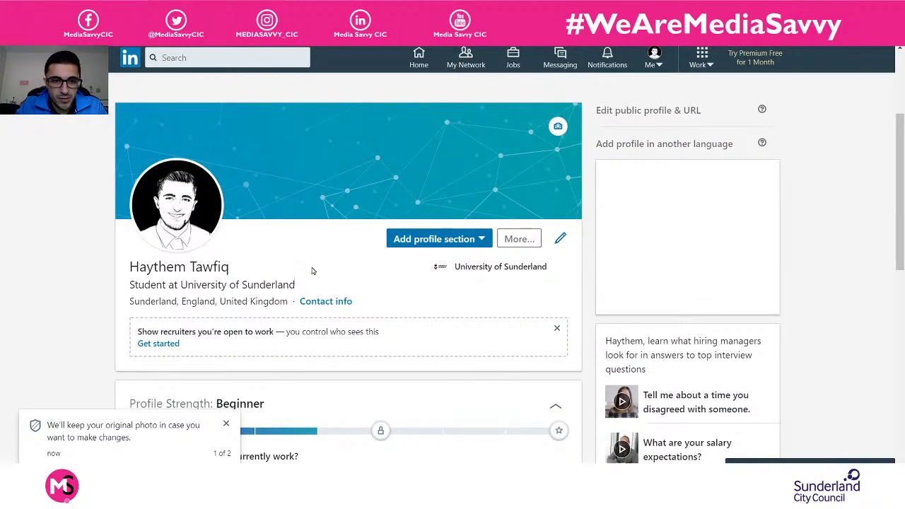
pyautogui.scroll(-2, 312, 271)
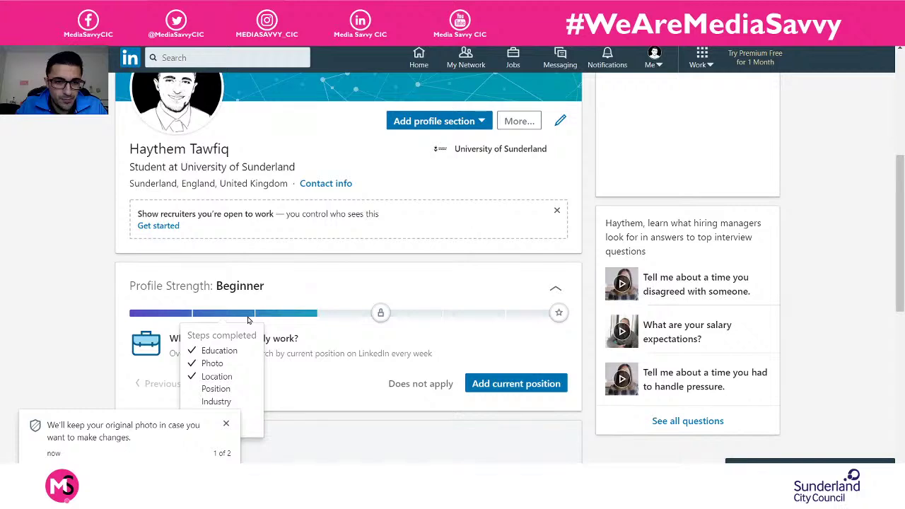
pyautogui.scroll(-5, 247, 320)
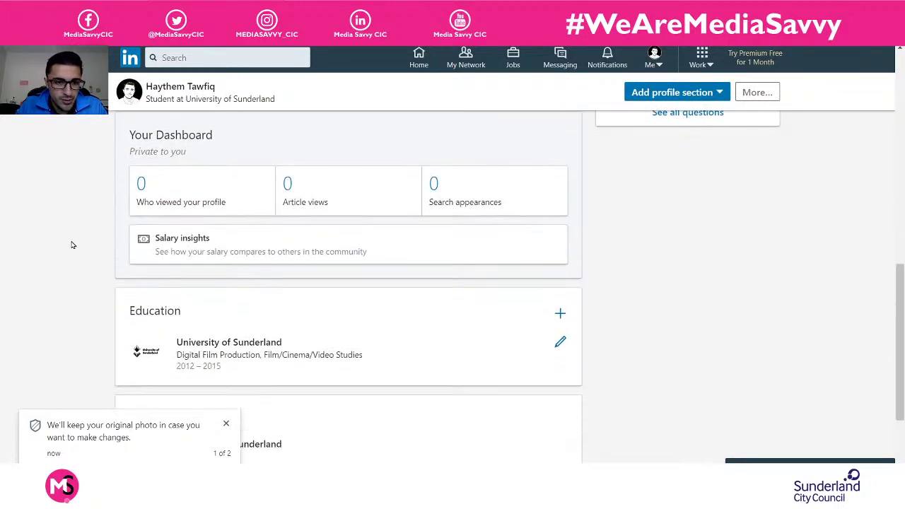
pyautogui.scroll(-2, 72, 244)
pyautogui.scroll(3, 72, 243)
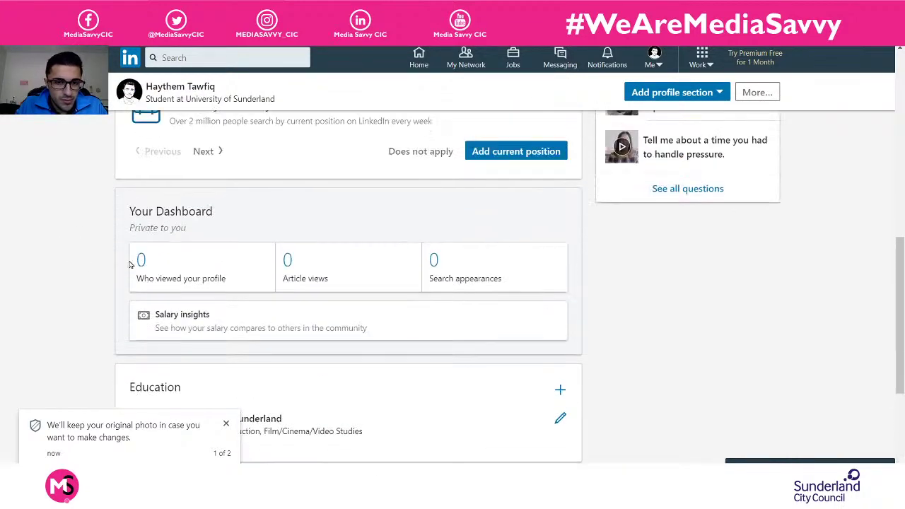
pyautogui.click(225, 426)
pyautogui.scroll(1, 101, 345)
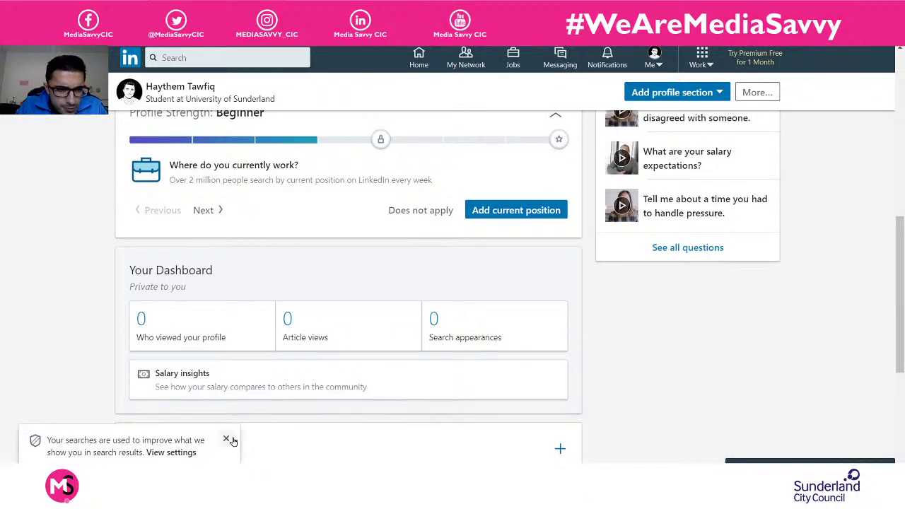
pyautogui.click(228, 439)
pyautogui.scroll(1, 318, 368)
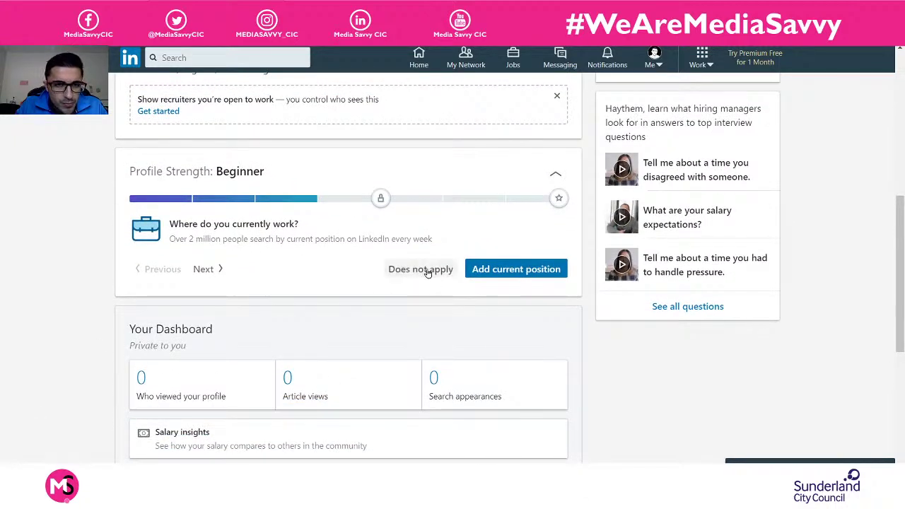
# Mark the current-position step as not applicable to reach Intermediate strength, then open the industry list.
pyautogui.click(416, 273)
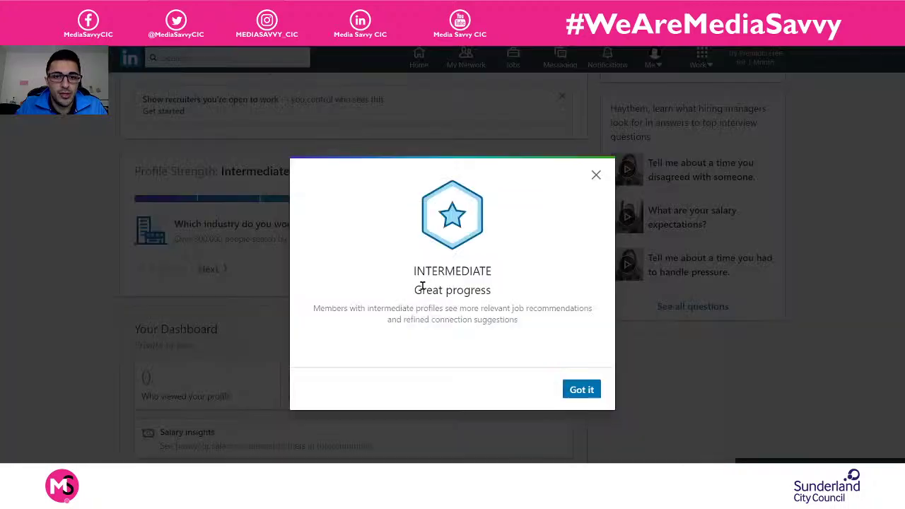
pyautogui.click(581, 392)
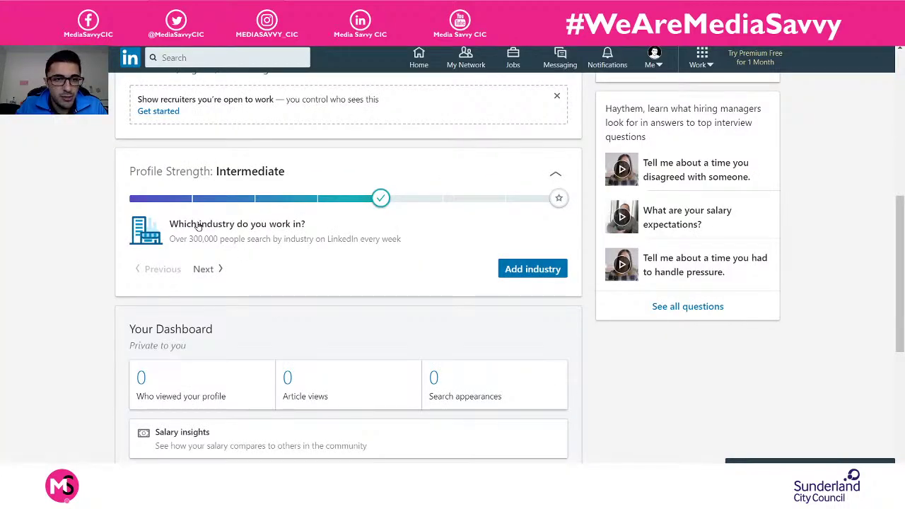
pyautogui.click(528, 270)
pyautogui.click(413, 165)
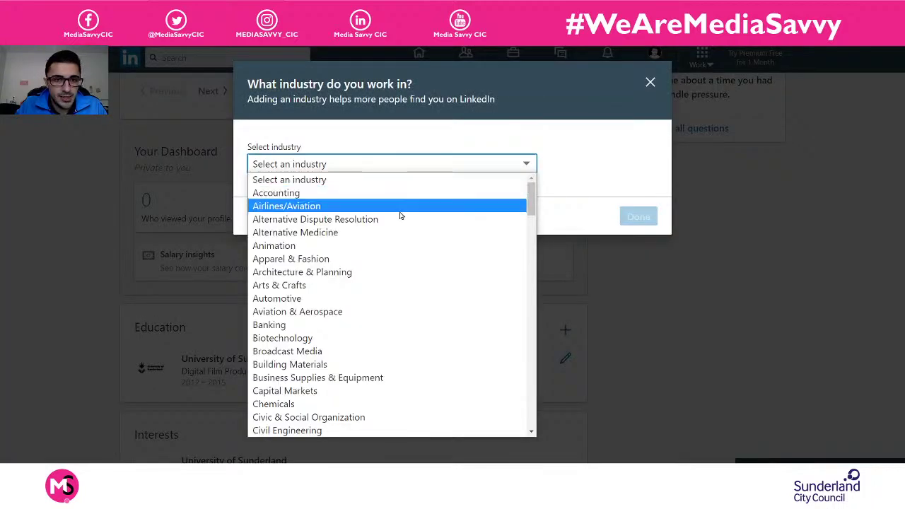
# Pick Media Production from the industry dropdown and save it.
pyautogui.scroll(-3, 394, 234)
pyautogui.scroll(-3, 374, 304)
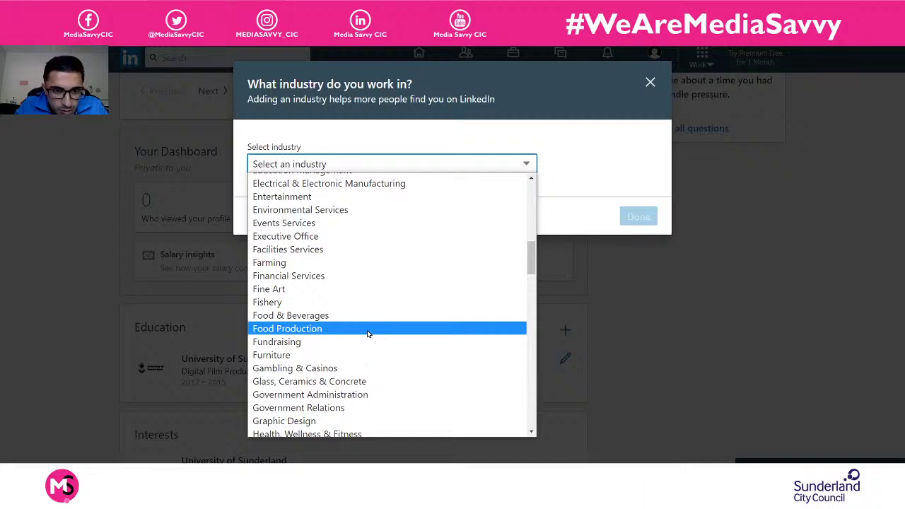
pyautogui.scroll(-8, 367, 332)
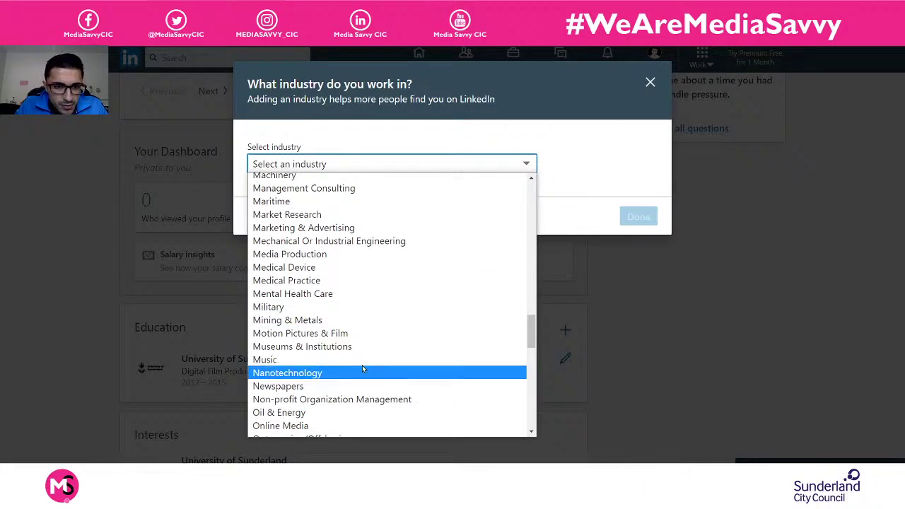
pyautogui.click(330, 256)
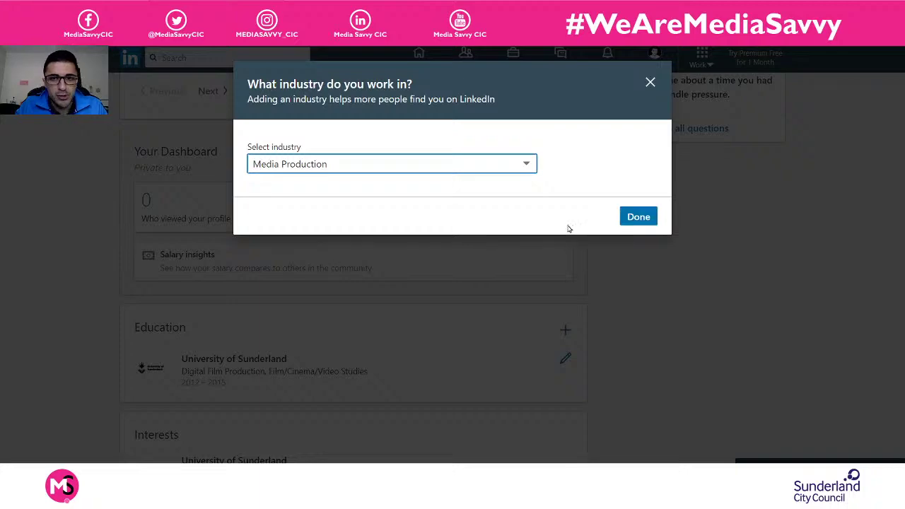
pyautogui.click(623, 219)
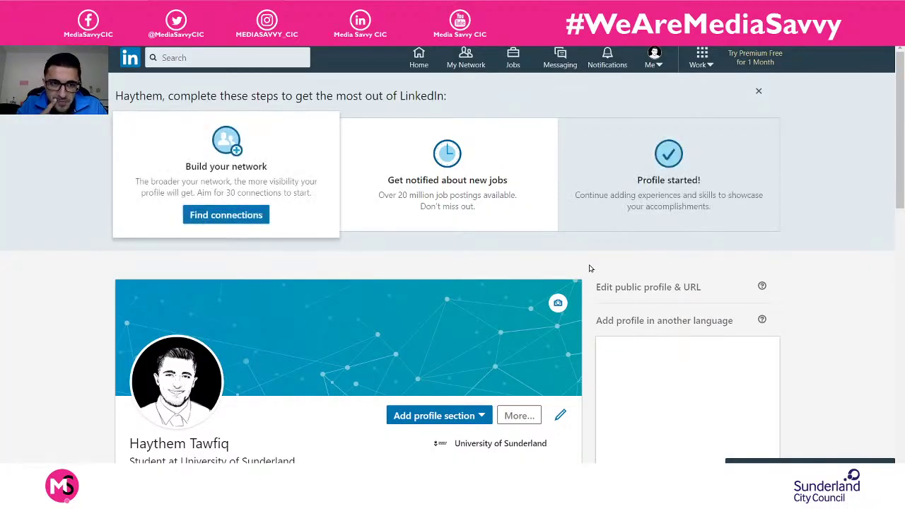
# Open Add profile section, expand Skills, and launch the Add Skills dialog.
pyautogui.scroll(-3, 597, 307)
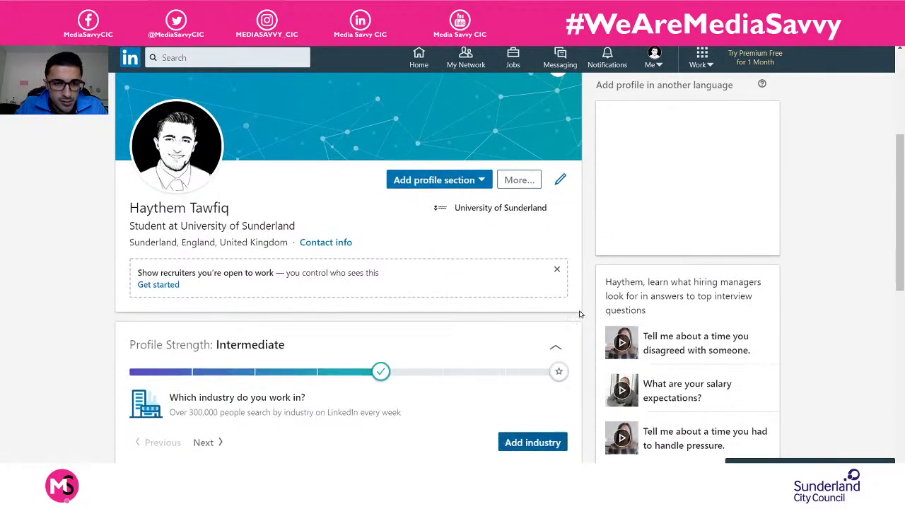
pyautogui.moveTo(351, 373)
pyautogui.scroll(-1, 308, 318)
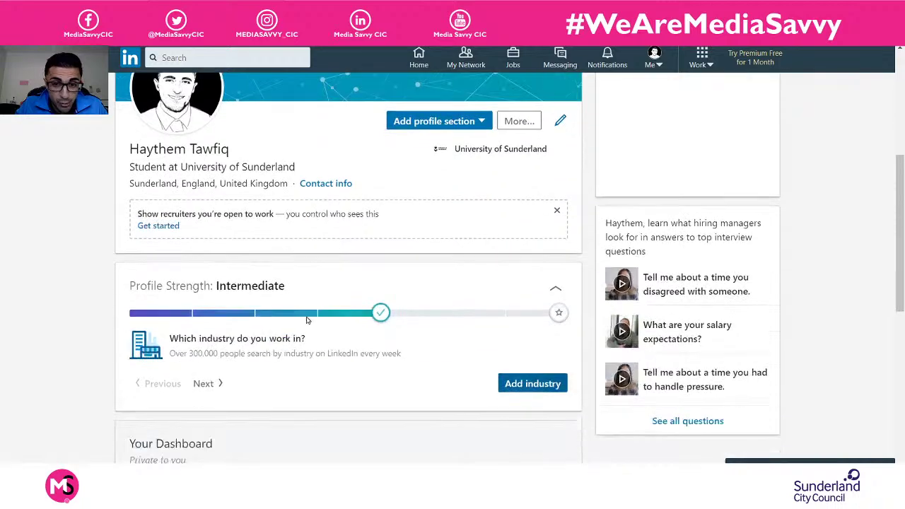
pyautogui.moveTo(316, 317)
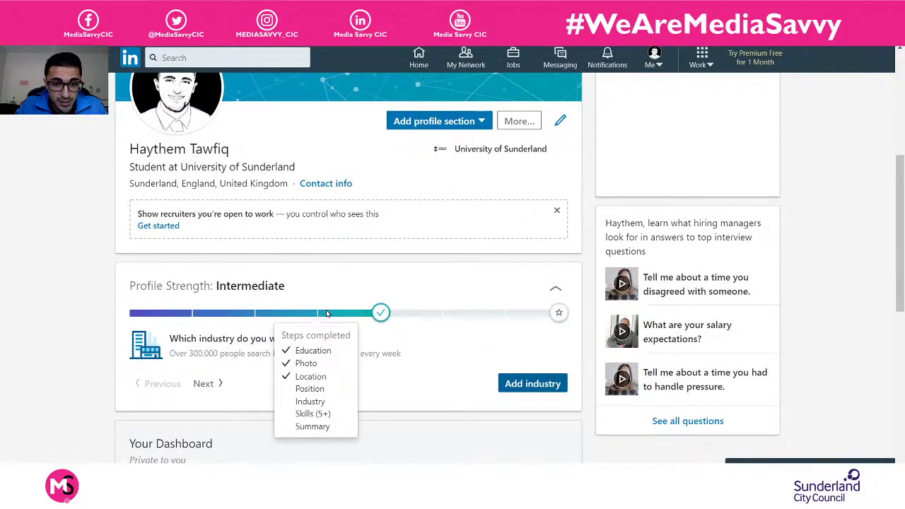
pyautogui.scroll(3, 434, 299)
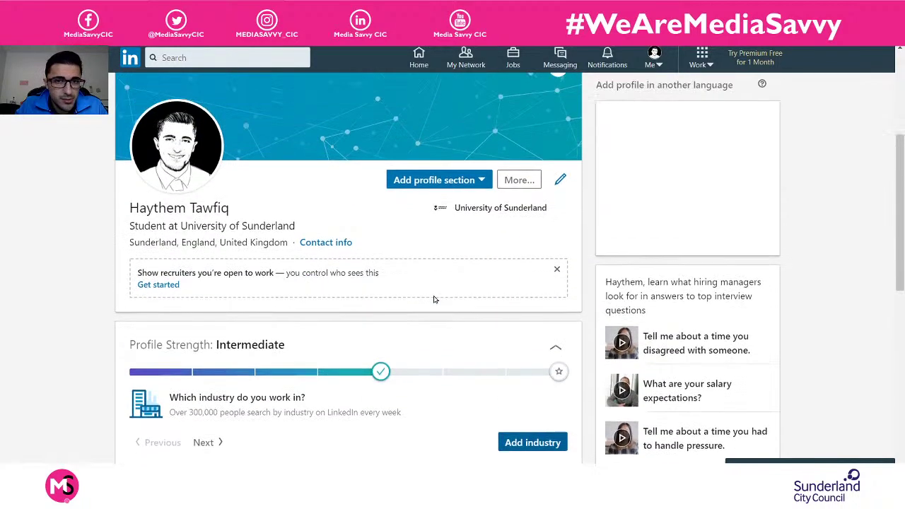
pyautogui.click(451, 299)
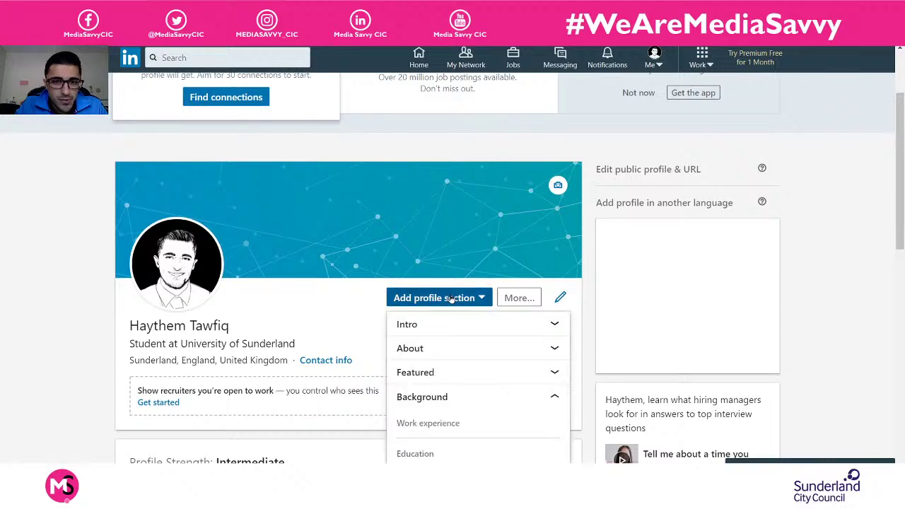
pyautogui.scroll(-2, 449, 298)
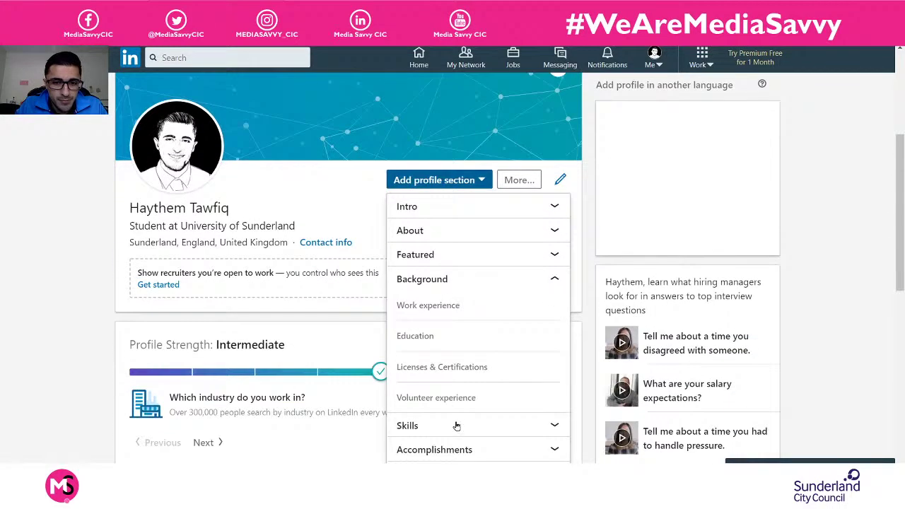
pyautogui.click(454, 425)
pyautogui.scroll(-8, 459, 403)
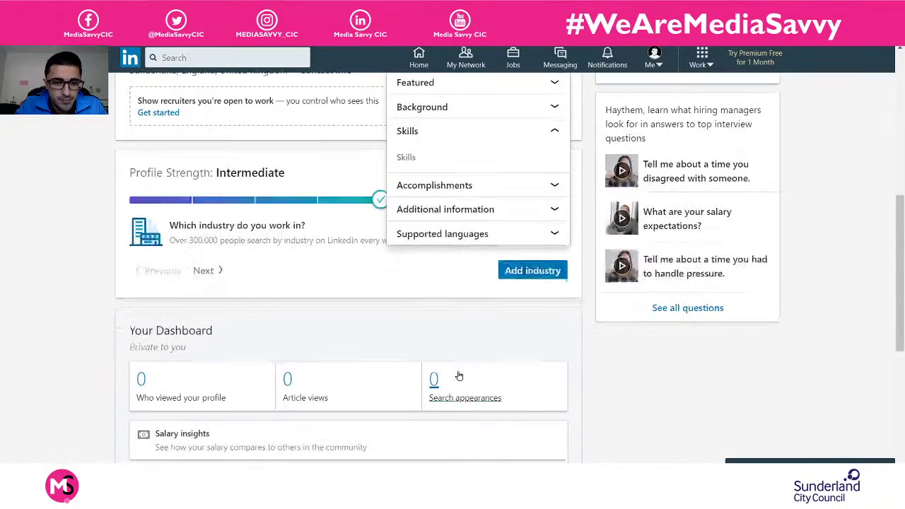
pyautogui.scroll(-2, 458, 372)
pyautogui.scroll(10, 454, 377)
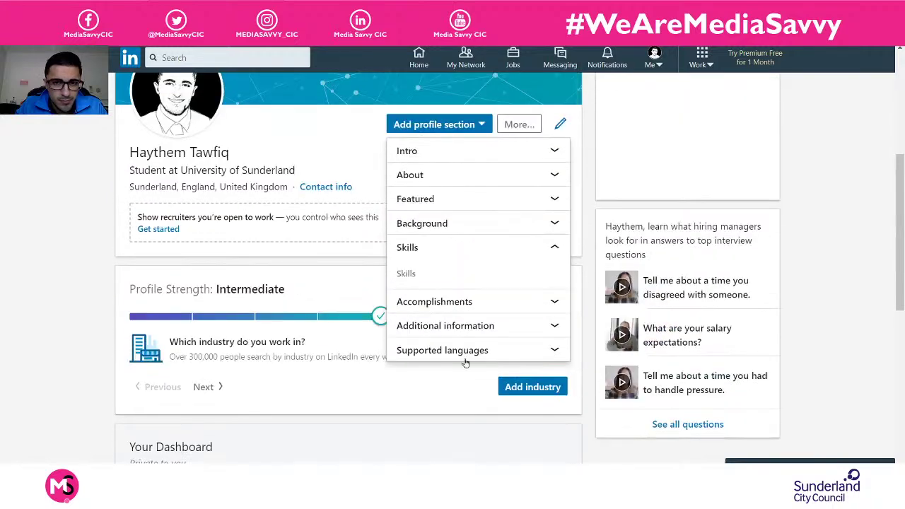
pyautogui.click(416, 275)
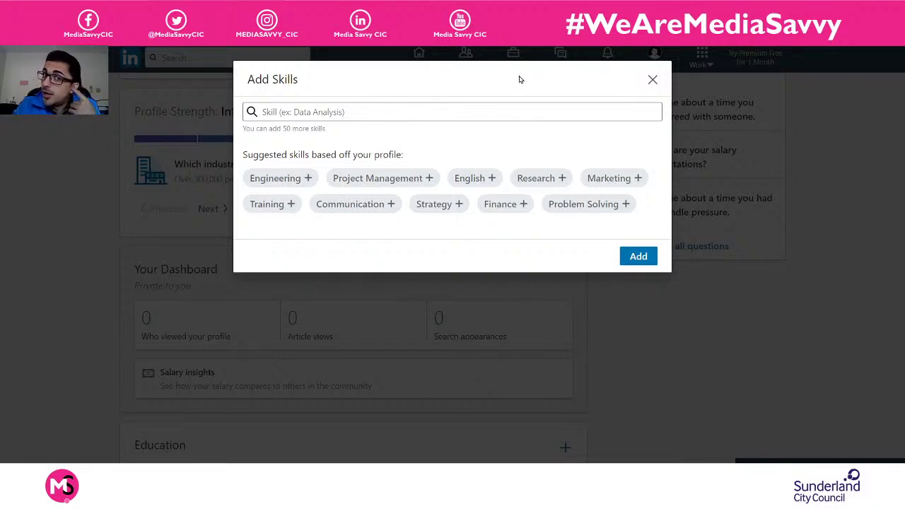
# Search and pick Video Production, Video Editing and Adobe Creative Suite as skills.
pyautogui.click(486, 107)
pyautogui.write('video')
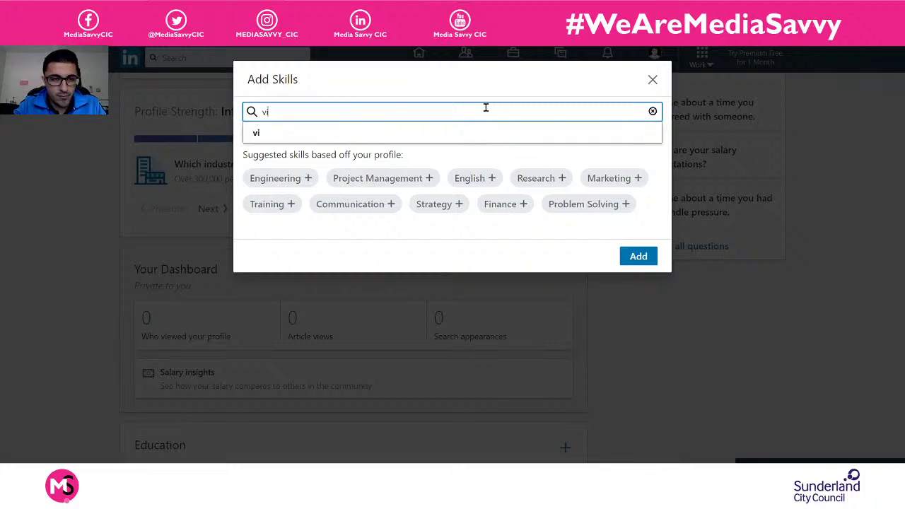
pyautogui.click(333, 170)
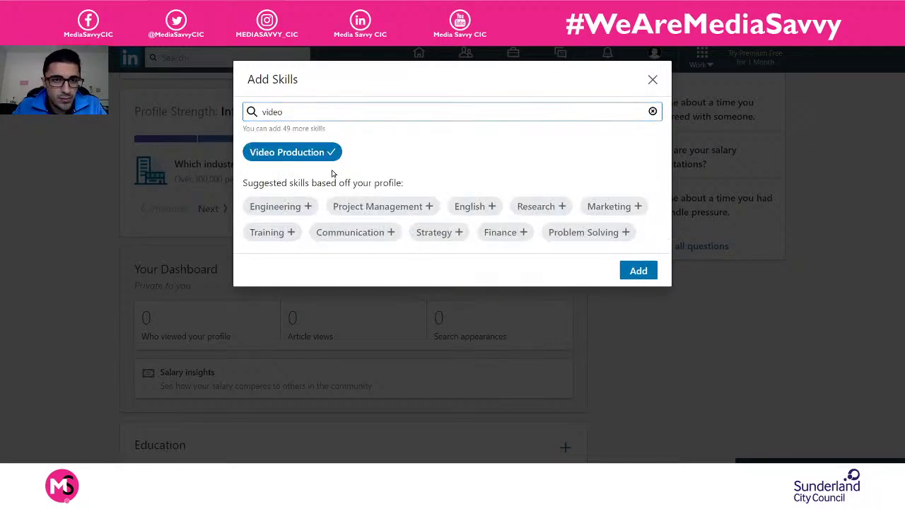
pyautogui.click(357, 113)
pyautogui.write('vi')
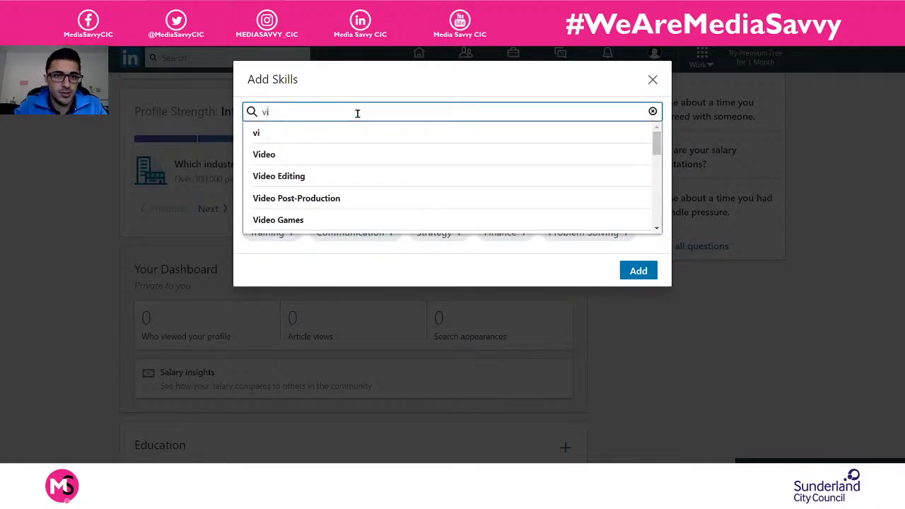
pyautogui.write('deo edi')
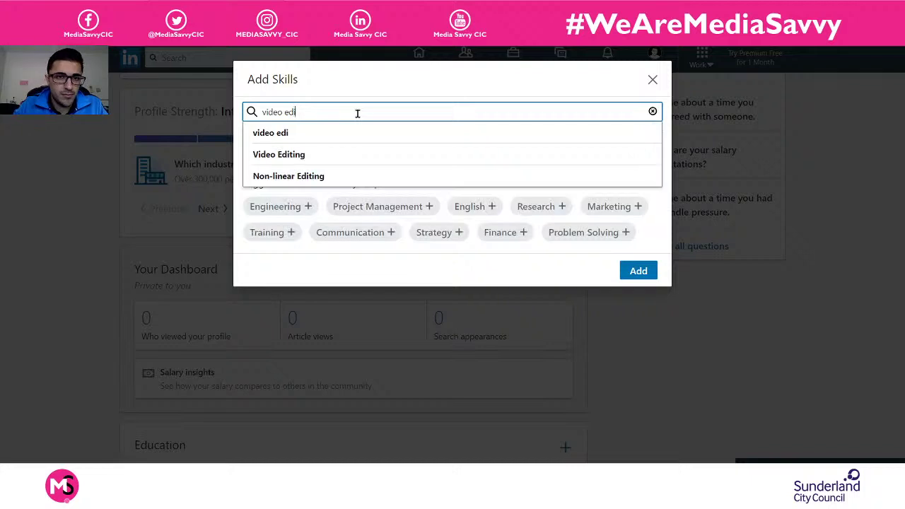
pyautogui.click(265, 156)
pyautogui.click(379, 109)
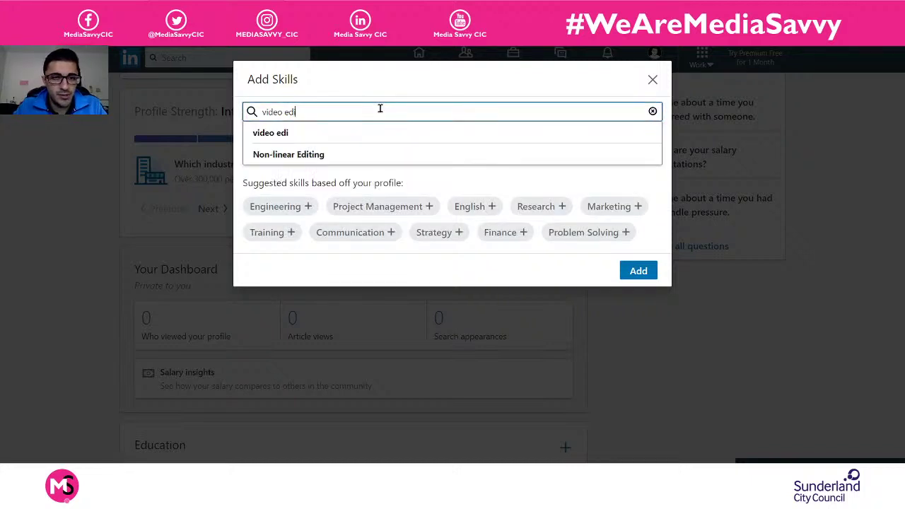
pyautogui.press('BackSpace')
pyautogui.press('BackSpace')
pyautogui.press('BackSpace')
pyautogui.press('BackSpace')
pyautogui.press('BackSpace')
pyautogui.press('BackSpace')
pyautogui.press('BackSpace')
pyautogui.press('BackSpace')
pyautogui.press('BackSpace')
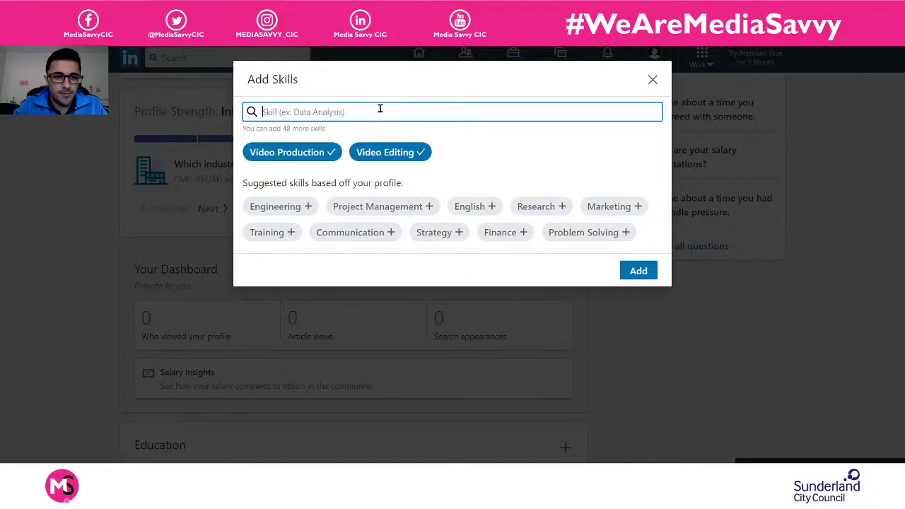
pyautogui.write('adobe')
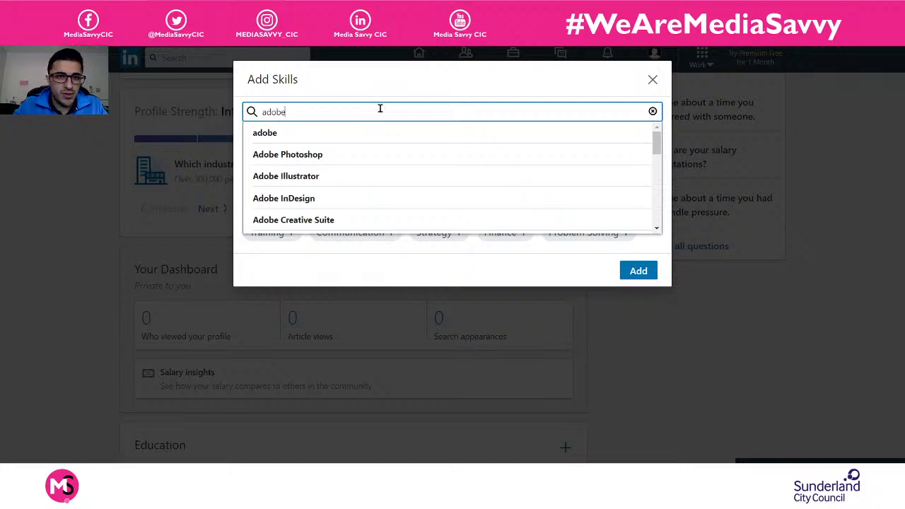
pyautogui.click(327, 219)
# Pick Social Media Marketing and Digital Media too, then add all five skills.
pyautogui.click(453, 111)
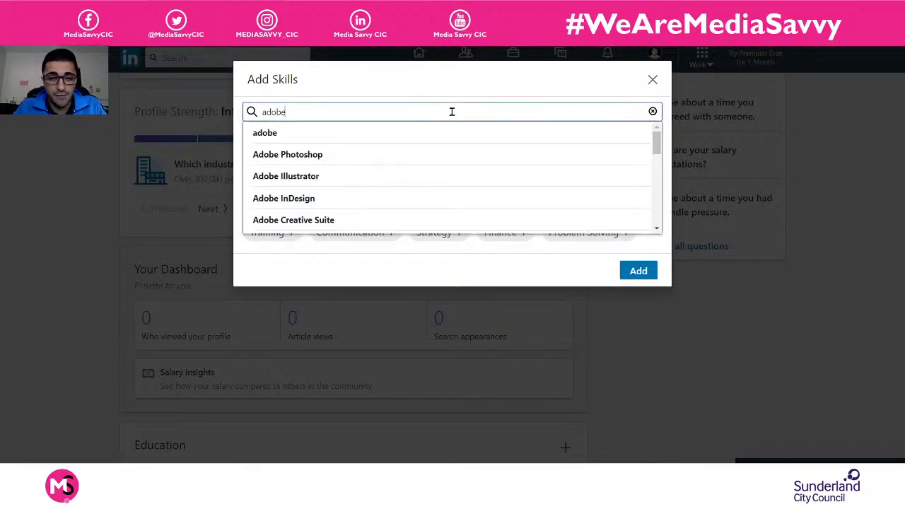
pyautogui.press('BackSpace')
pyautogui.press('BackSpace')
pyautogui.press('BackSpace')
pyautogui.press('BackSpace')
pyautogui.press('BackSpace')
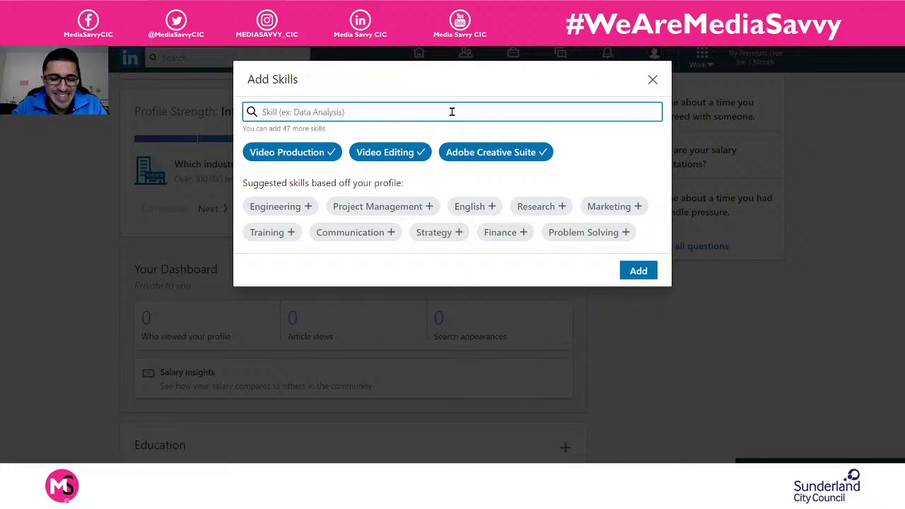
pyautogui.write('c')
pyautogui.write('ial')
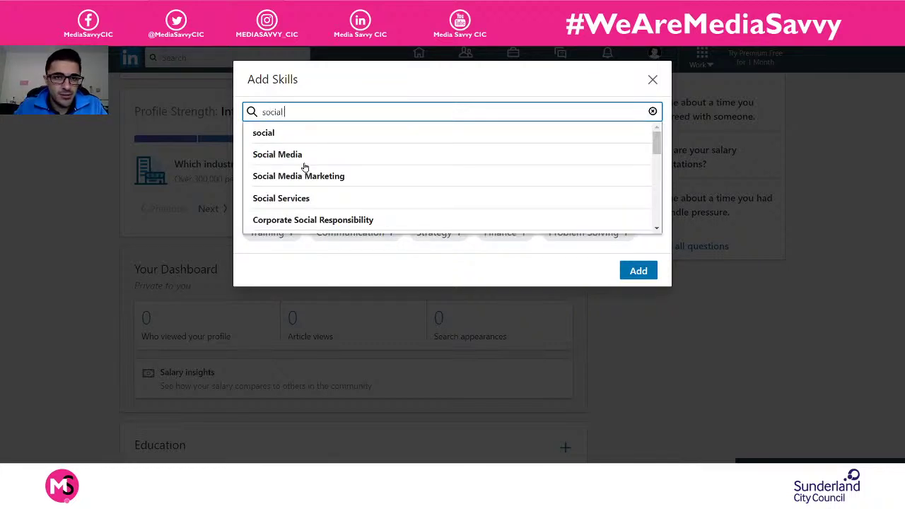
pyautogui.click(305, 169)
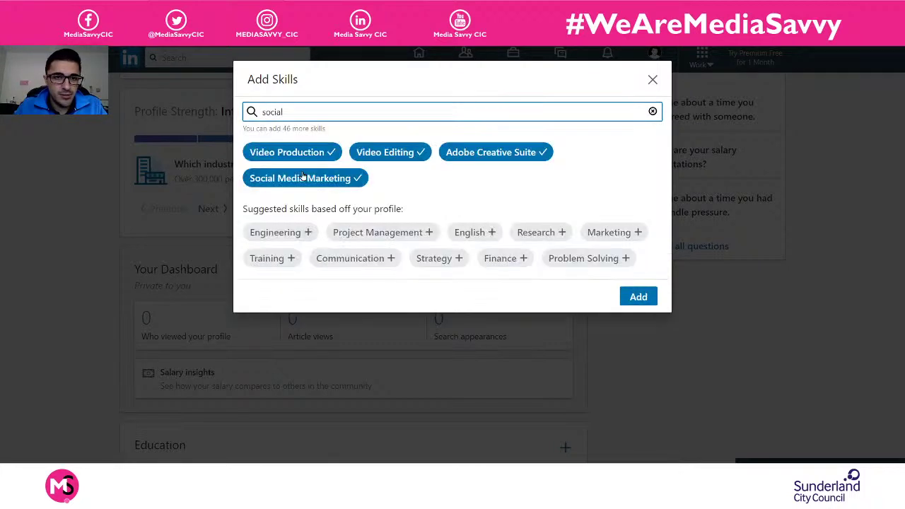
pyautogui.click(348, 115)
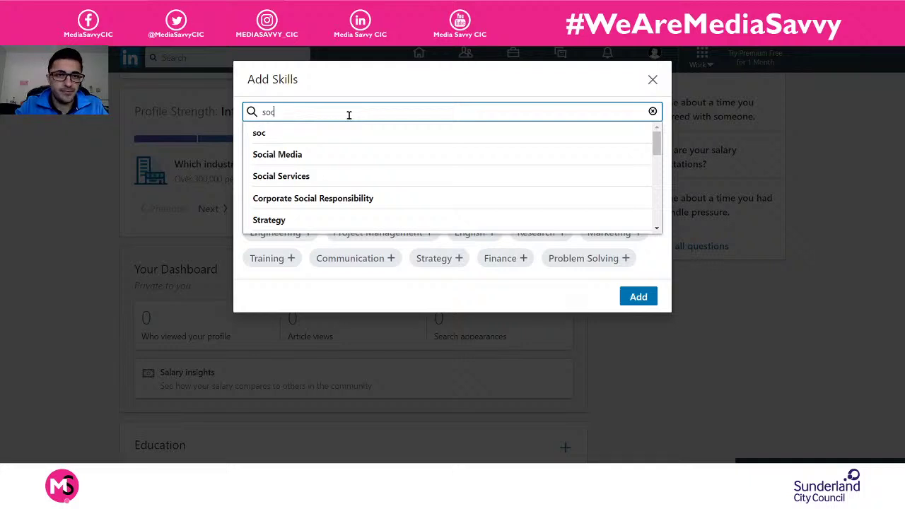
pyautogui.press('BackSpace')
pyautogui.press('BackSpace')
pyautogui.press('BackSpace')
pyautogui.write('digita')
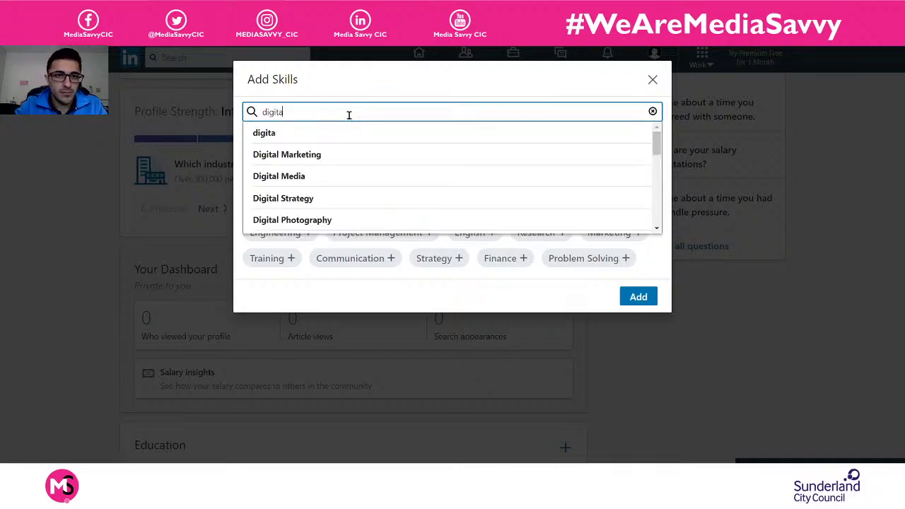
pyautogui.click(287, 178)
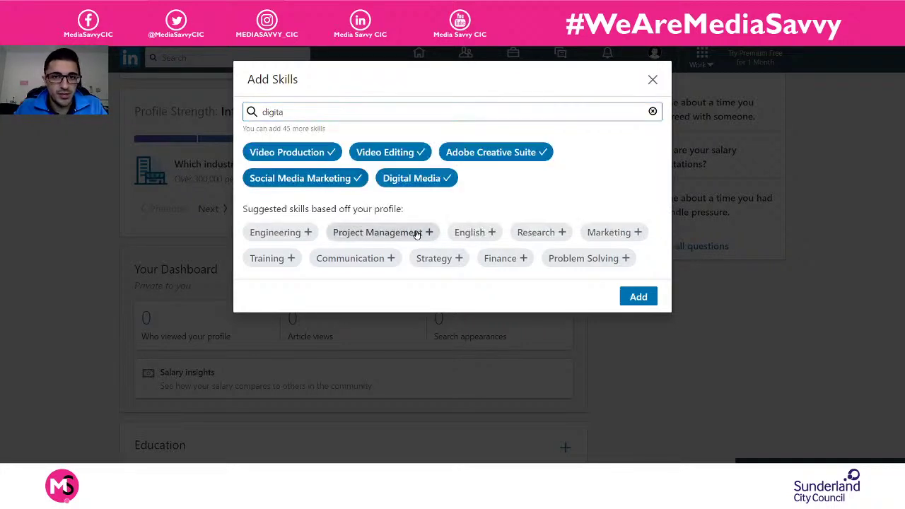
pyautogui.click(636, 297)
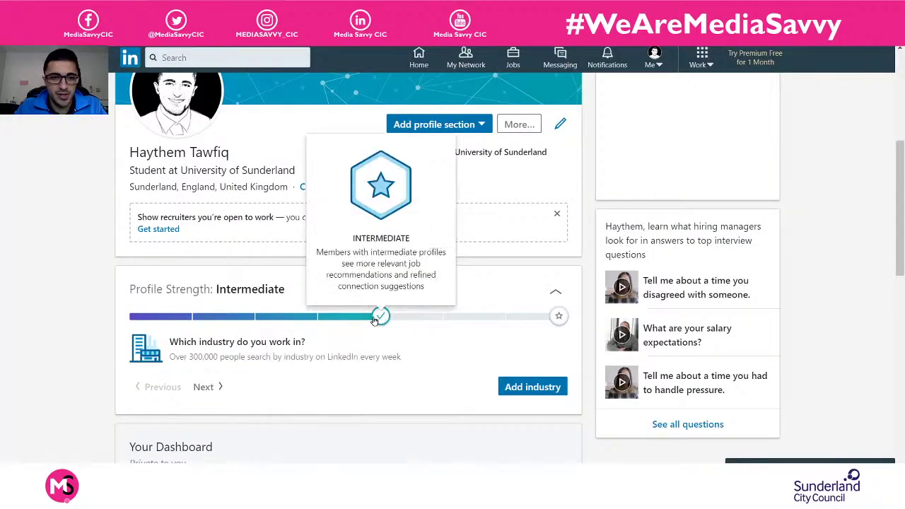
pyautogui.scroll(-1, 150, 308)
pyautogui.scroll(-7, 151, 308)
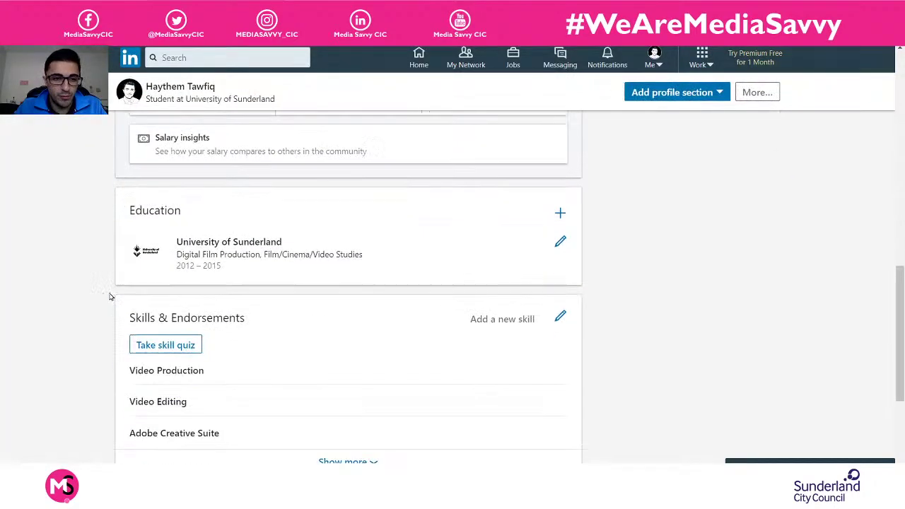
pyautogui.scroll(-1, 109, 296)
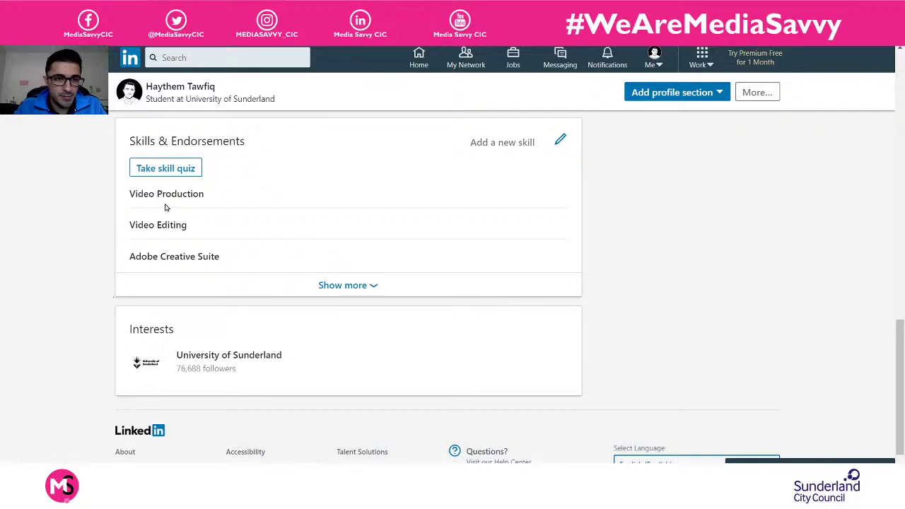
pyautogui.scroll(1, 180, 187)
pyautogui.scroll(1, 191, 227)
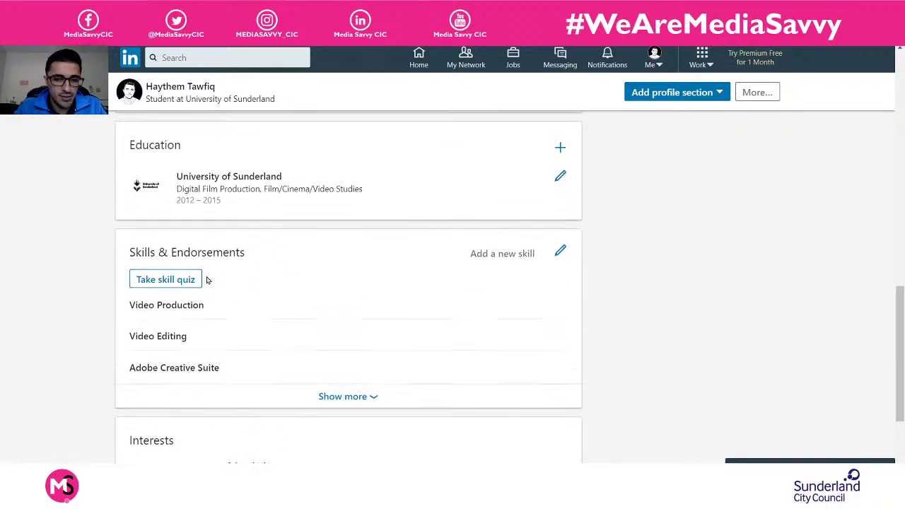
pyautogui.click(171, 286)
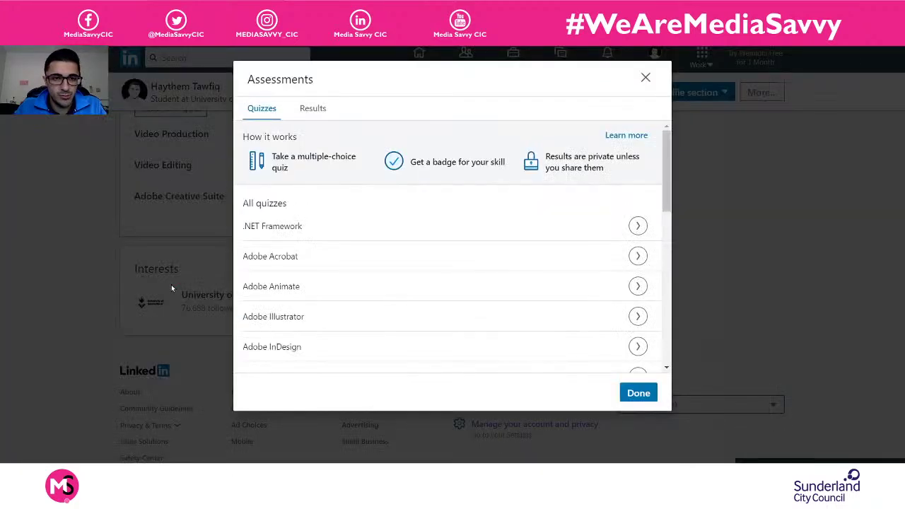
pyautogui.scroll(-7, 339, 291)
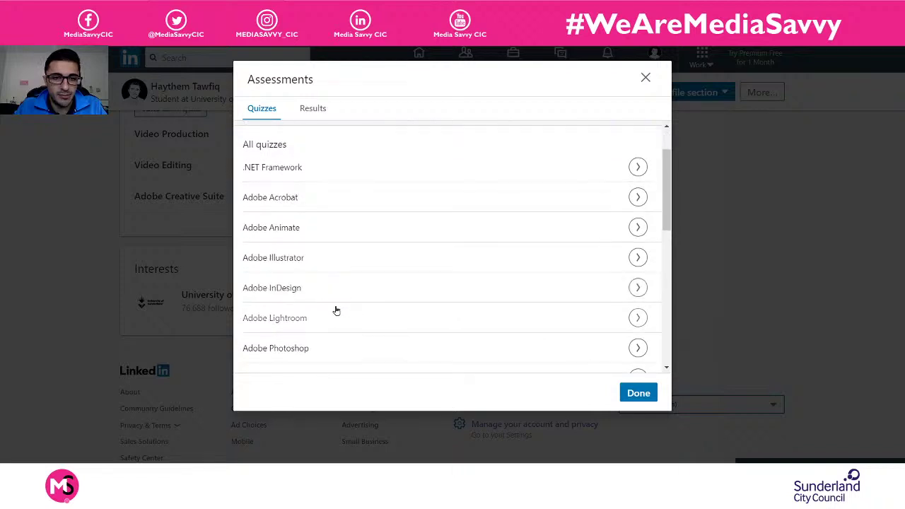
pyautogui.scroll(7, 345, 293)
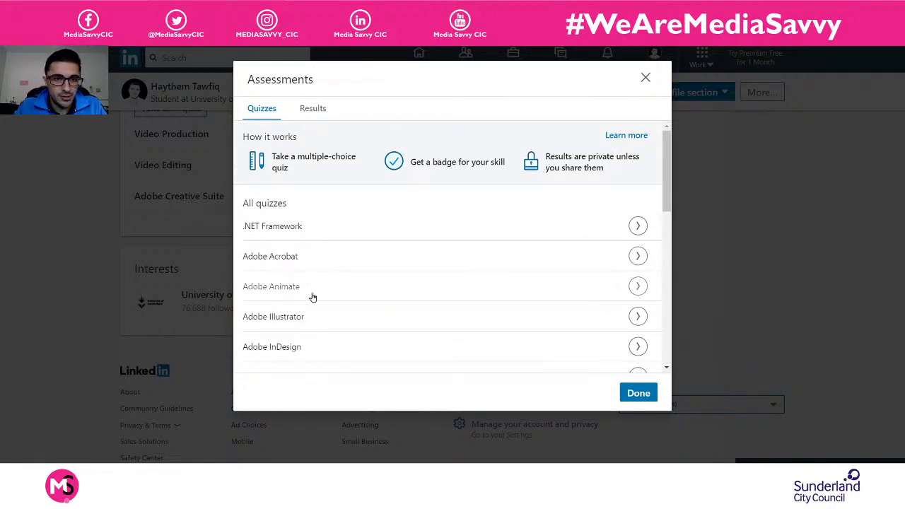
pyautogui.scroll(-1, 372, 298)
pyautogui.scroll(2, 372, 298)
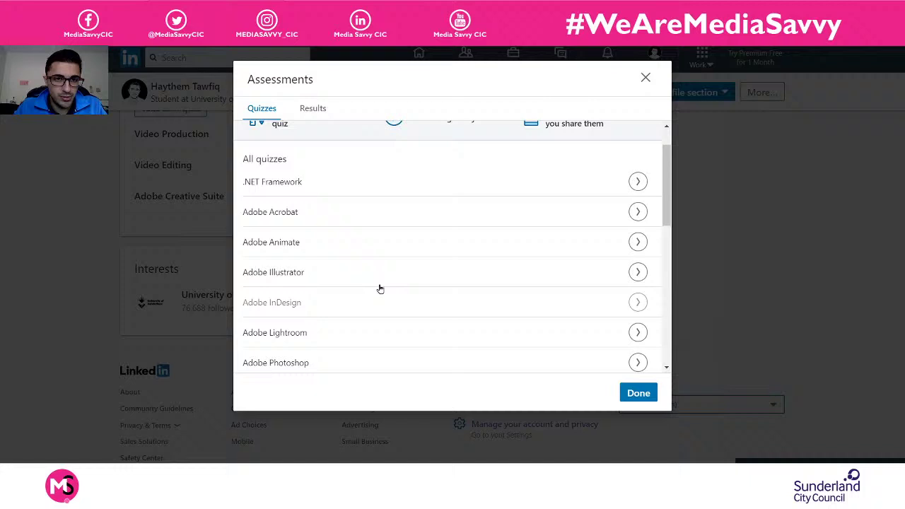
pyautogui.click(314, 118)
pyautogui.click(278, 111)
pyautogui.scroll(-2, 364, 230)
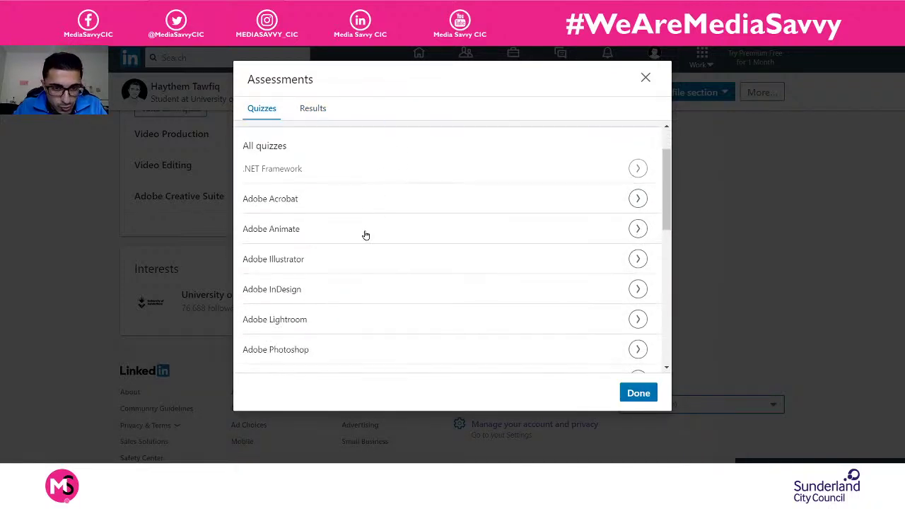
pyautogui.click(480, 338)
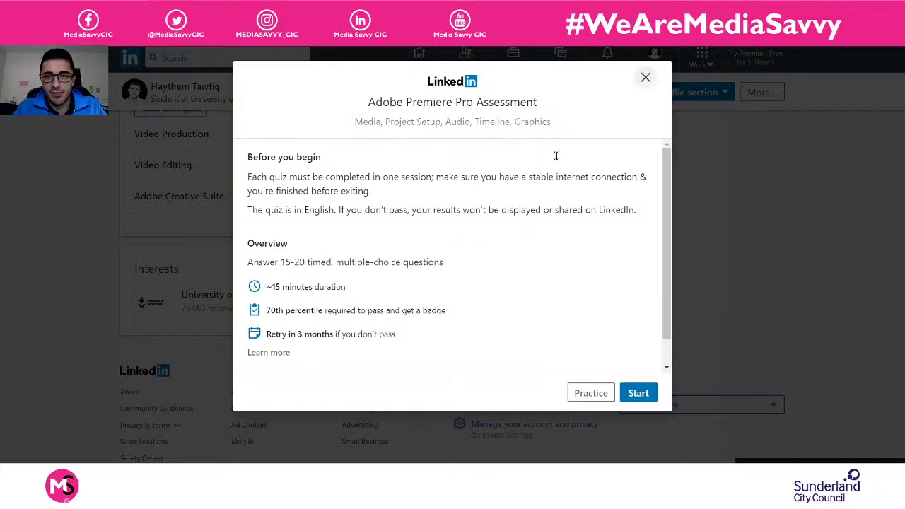
pyautogui.click(645, 77)
pyautogui.click(642, 75)
pyautogui.scroll(10, 503, 247)
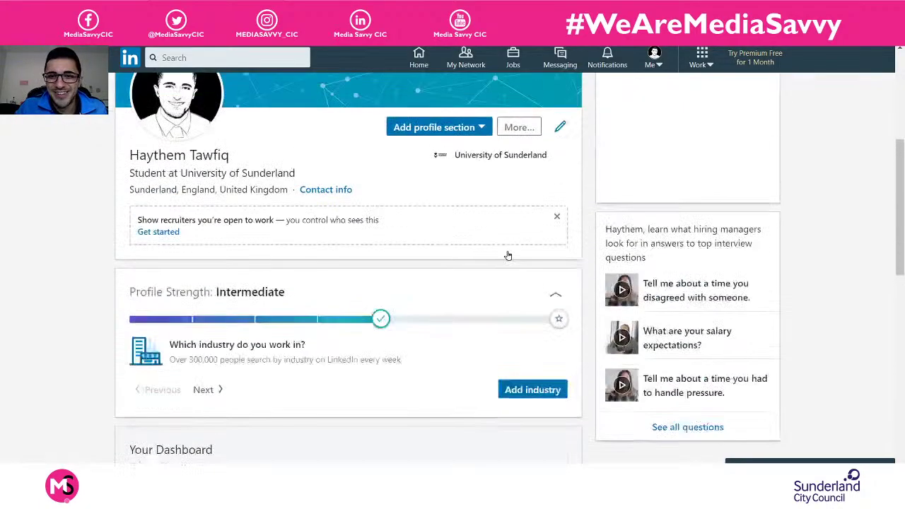
pyautogui.scroll(4, 507, 255)
pyautogui.scroll(-2, 511, 226)
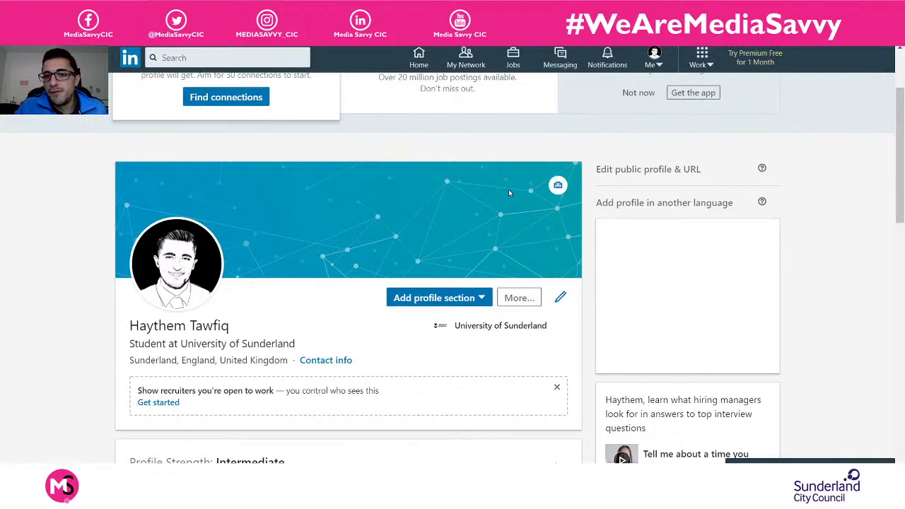
pyautogui.scroll(2, 508, 189)
pyautogui.moveTo(508, 188)
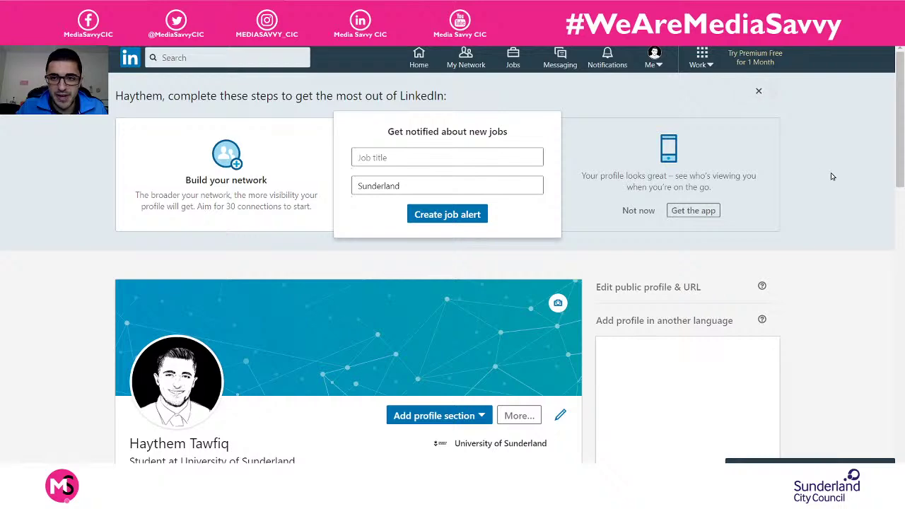
pyautogui.scroll(-2, 830, 172)
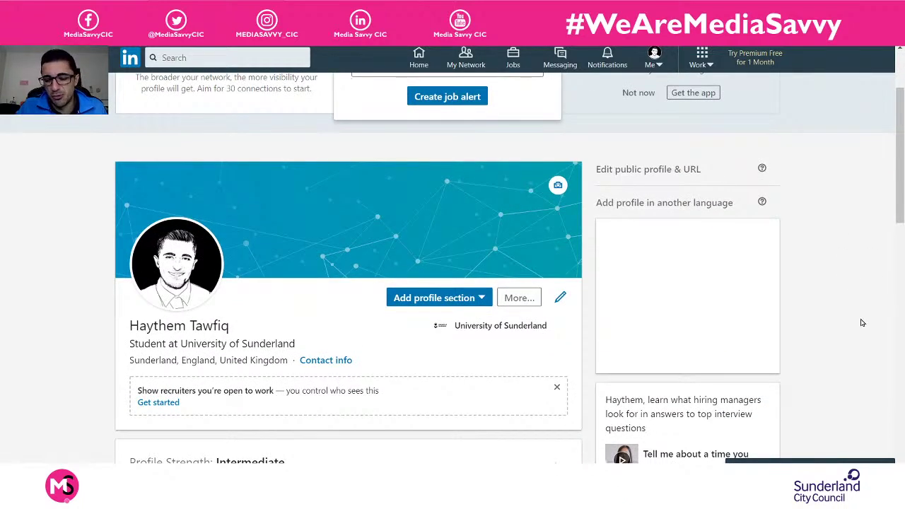
# Open the open-to-work job preferences form on the profile.
pyautogui.scroll(2, 862, 323)
pyautogui.scroll(-1, 861, 322)
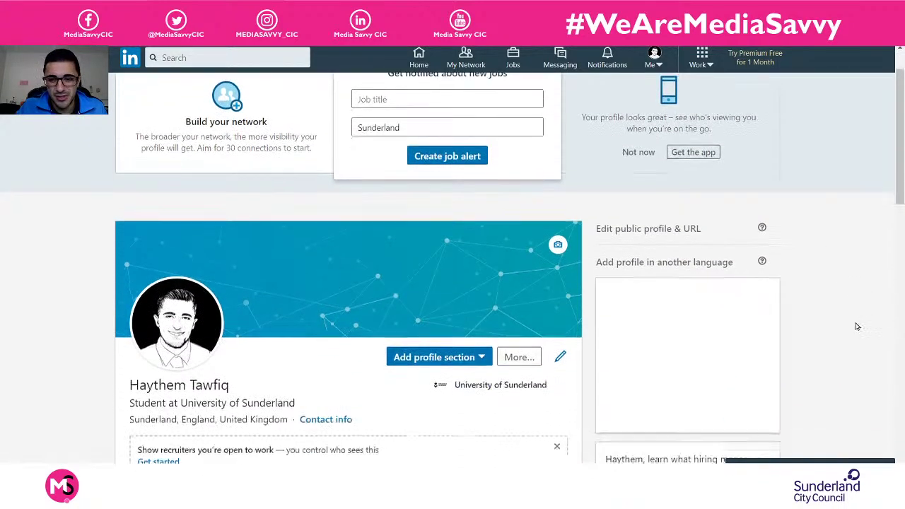
pyautogui.scroll(-1, 858, 323)
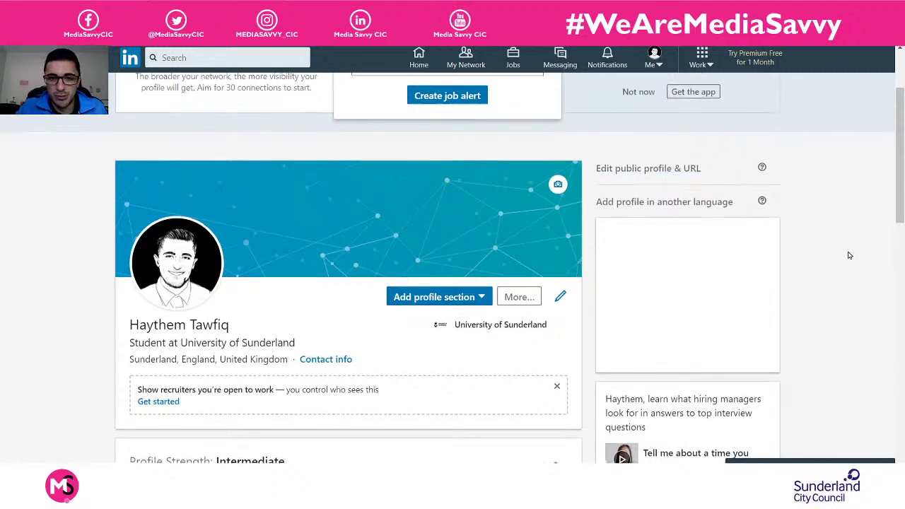
pyautogui.scroll(-1, 849, 255)
pyautogui.scroll(-1, 849, 255)
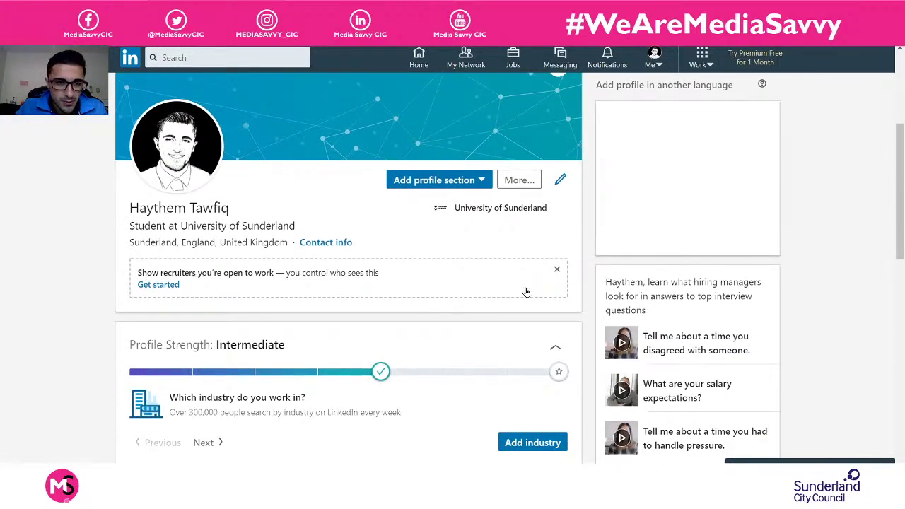
pyautogui.click(285, 280)
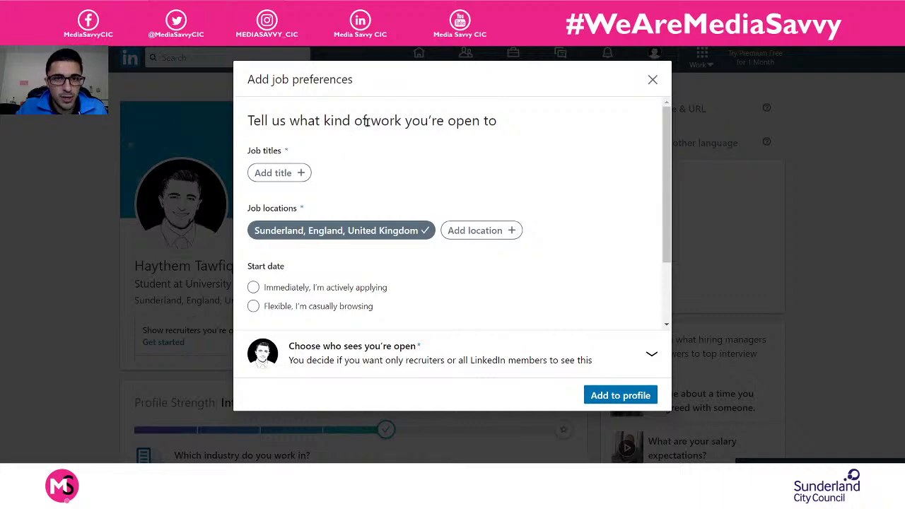
pyautogui.click(652, 79)
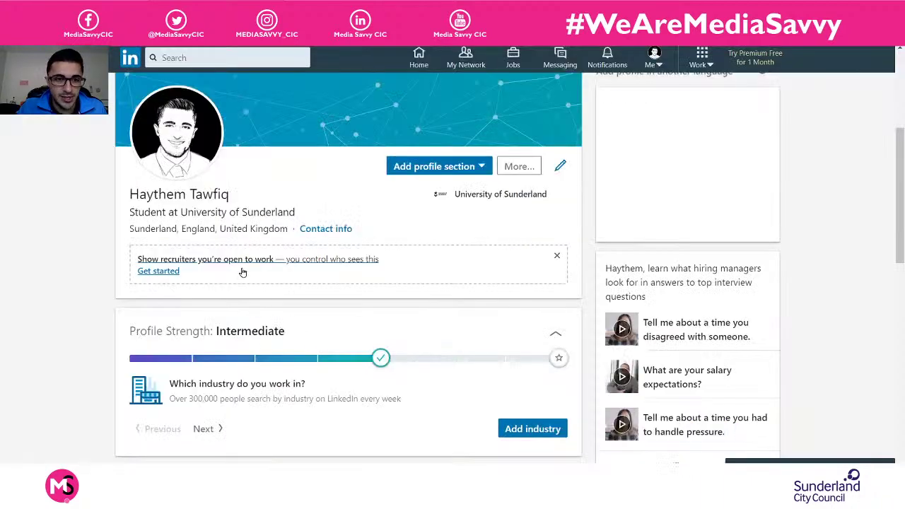
pyautogui.click(293, 262)
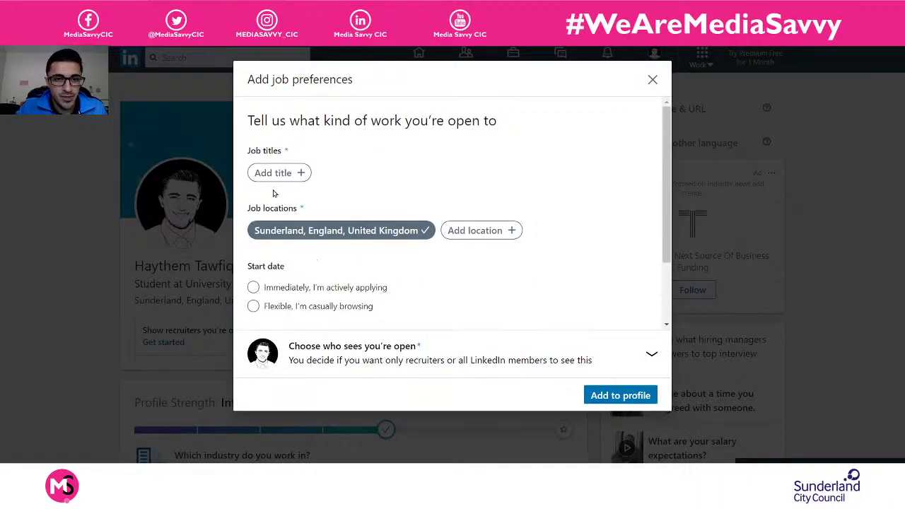
# Add Newcastle upon Tyne, England as a location and start typing 'digital med' as job title.
pyautogui.click(480, 229)
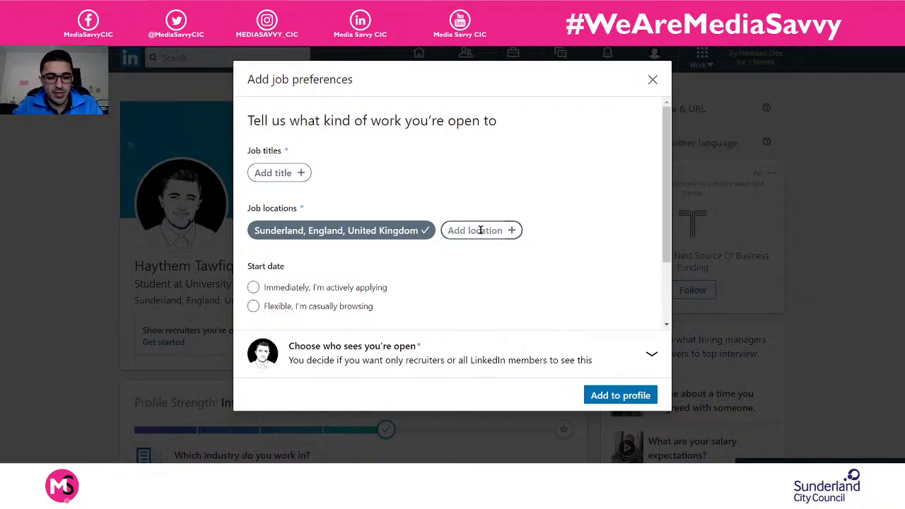
pyautogui.write('newcas')
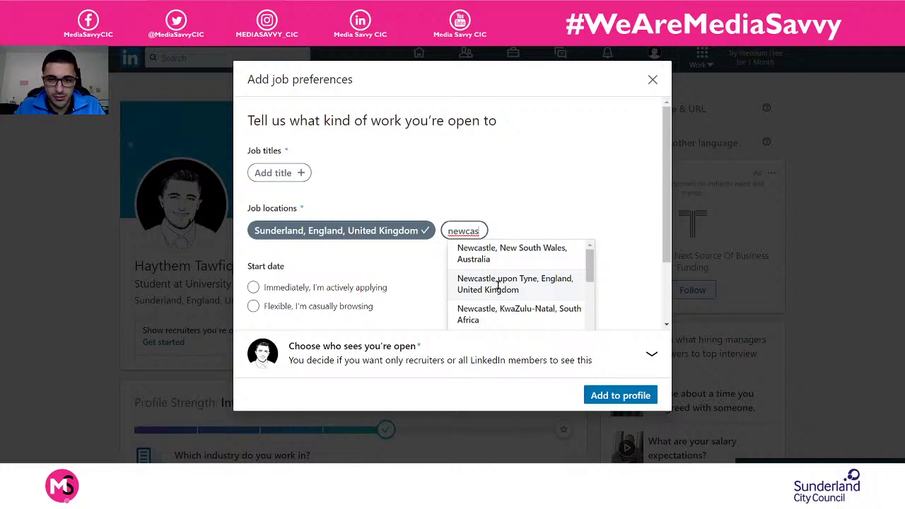
pyautogui.click(498, 284)
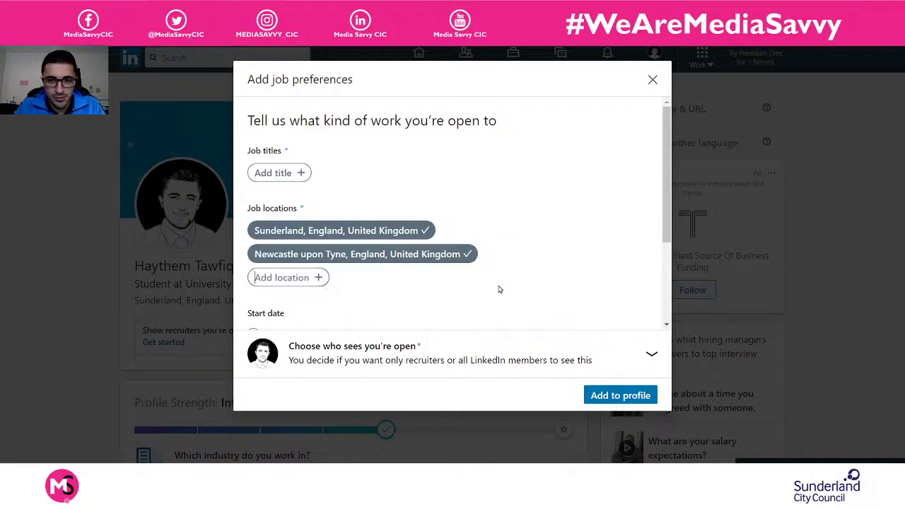
pyautogui.click(278, 173)
pyautogui.write('digit')
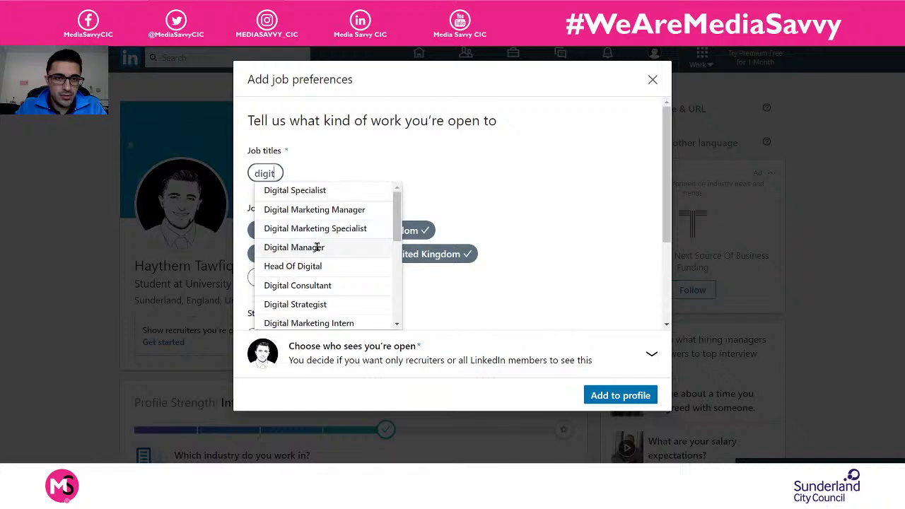
pyautogui.write('al med')
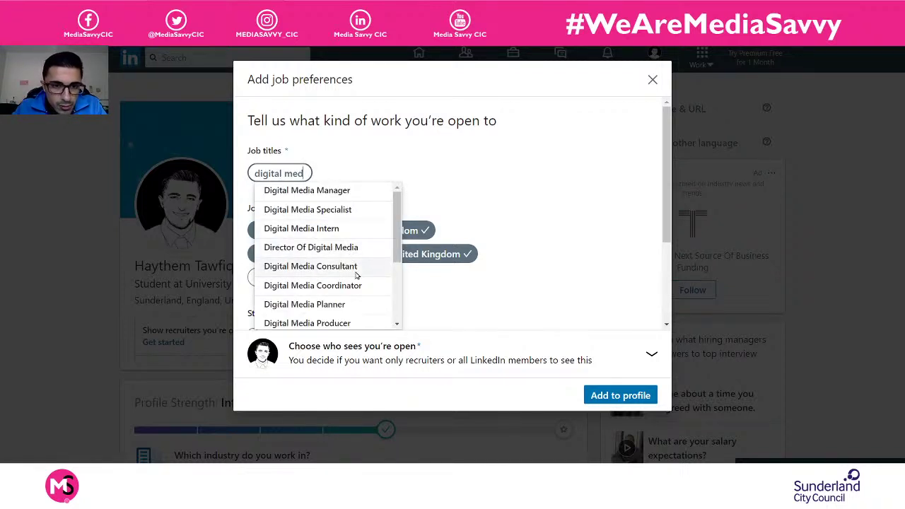
# Pick Digital Media Producer as a job title, then try and clear a 'market' title search.
pyautogui.scroll(-3, 358, 274)
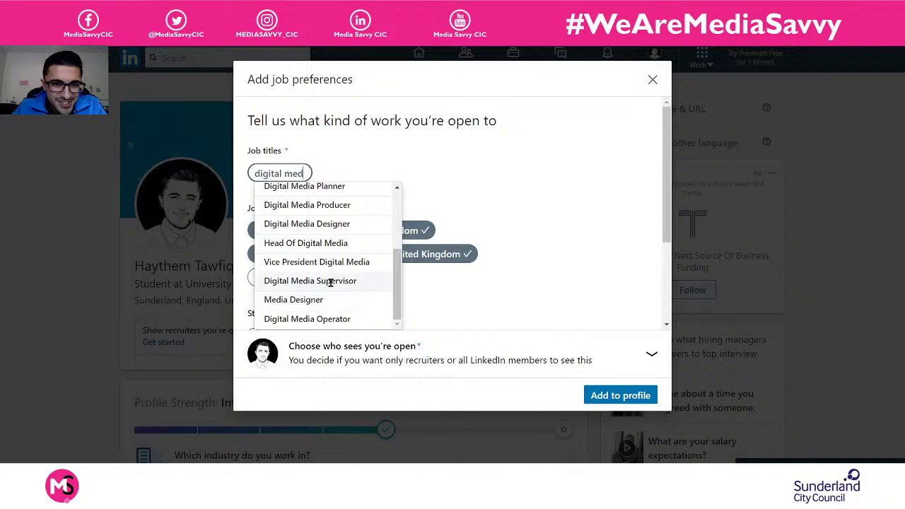
pyautogui.scroll(2, 327, 280)
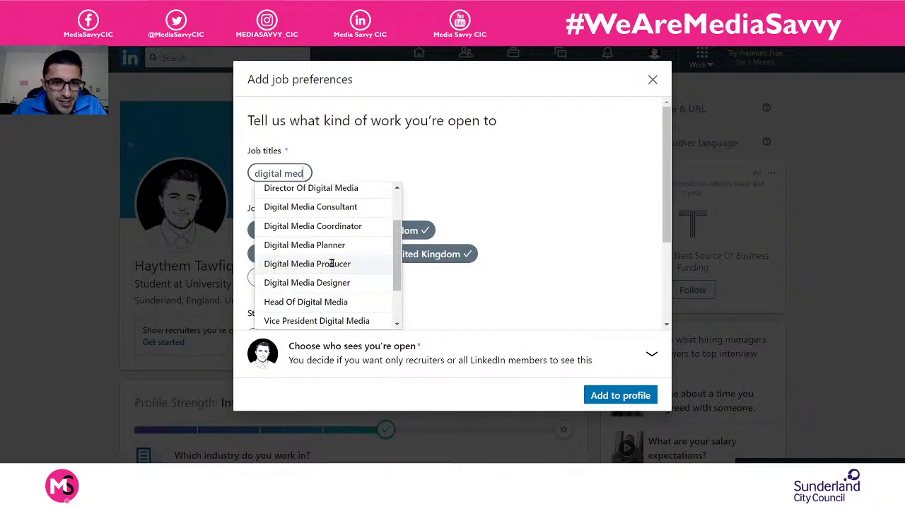
pyautogui.click(332, 263)
pyautogui.click(389, 167)
pyautogui.write('mark')
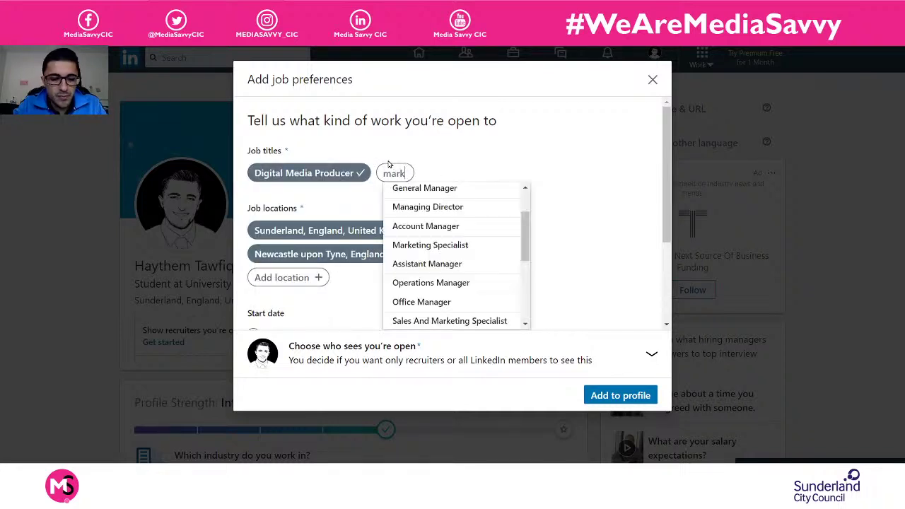
pyautogui.write('et')
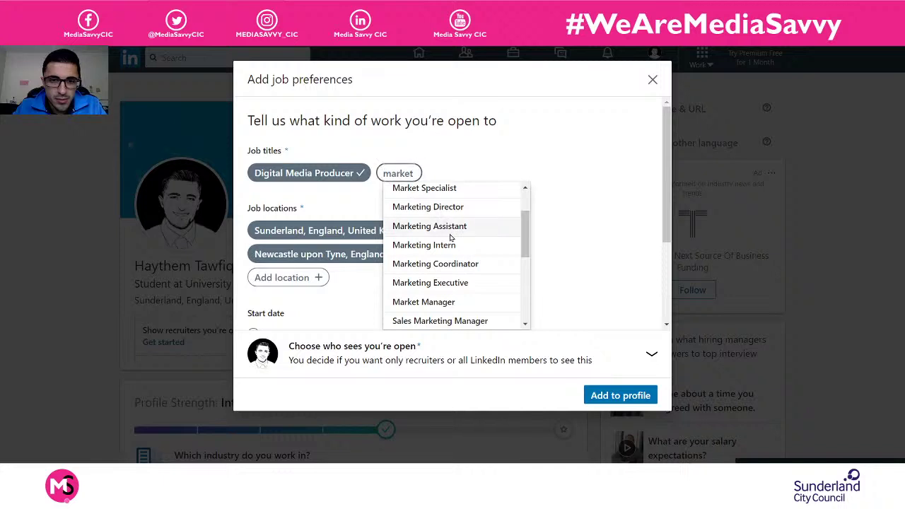
pyautogui.scroll(-2, 453, 240)
pyautogui.press('BackSpace')
pyautogui.press('BackSpace')
pyautogui.press('BackSpace')
pyautogui.press('BackSpace')
pyautogui.press('BackSpace')
pyautogui.press('BackSpace')
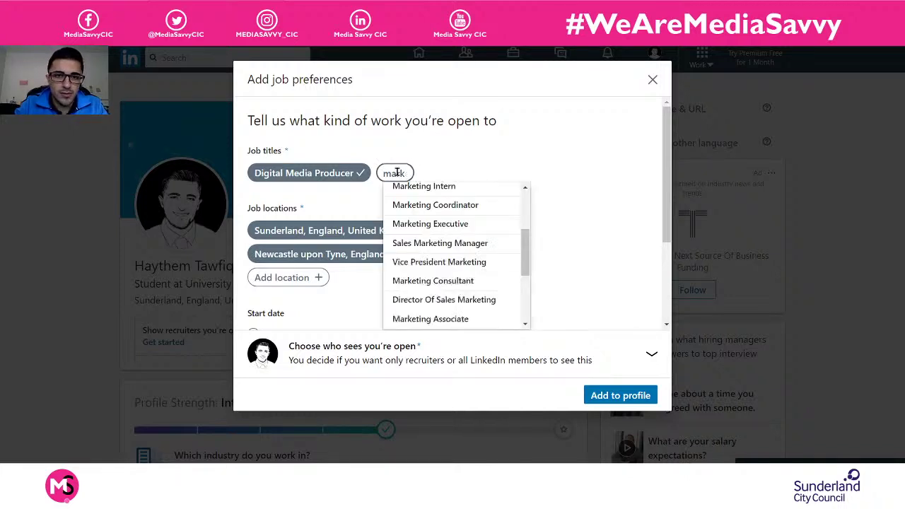
# Search 'video' and add Video Editor and Video Producer as further job titles.
pyautogui.write('video')
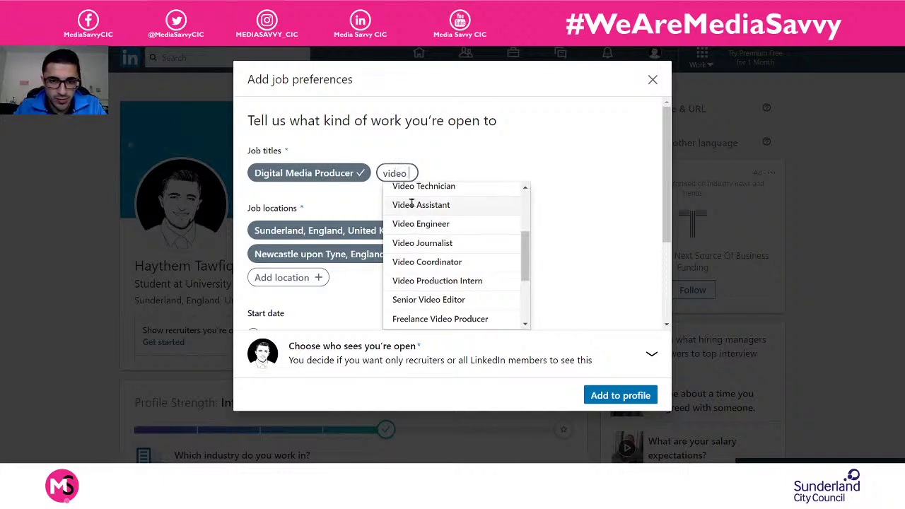
pyautogui.scroll(3, 438, 240)
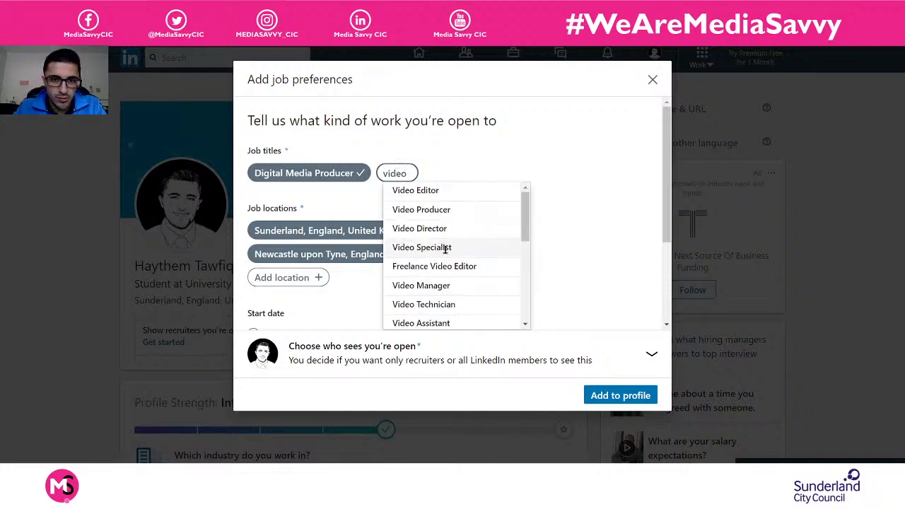
pyautogui.click(449, 192)
pyautogui.click(488, 172)
pyautogui.write('video')
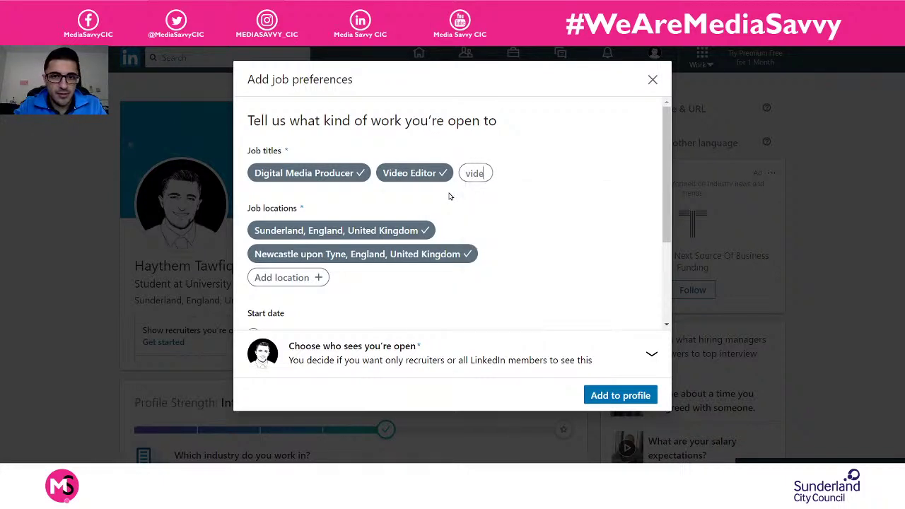
pyautogui.click(516, 205)
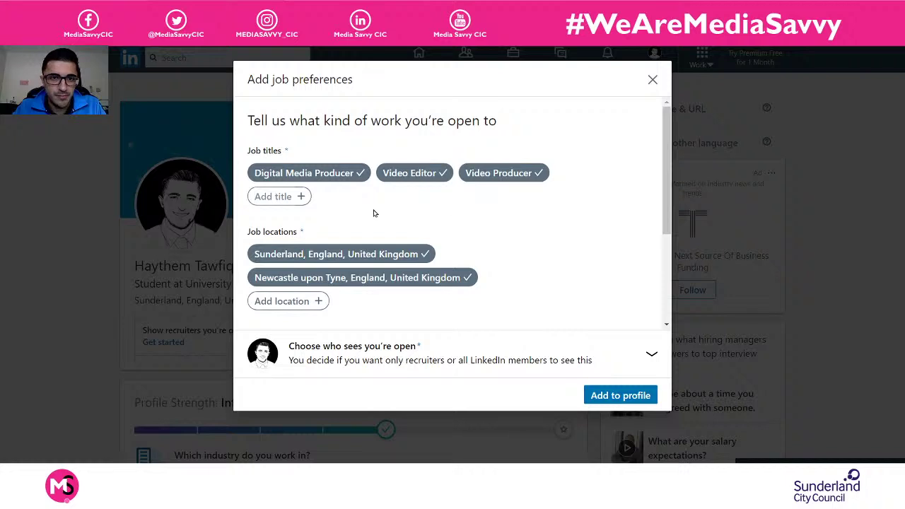
# Set the job start date to Flexible, casually browsing.
pyautogui.scroll(-2, 474, 213)
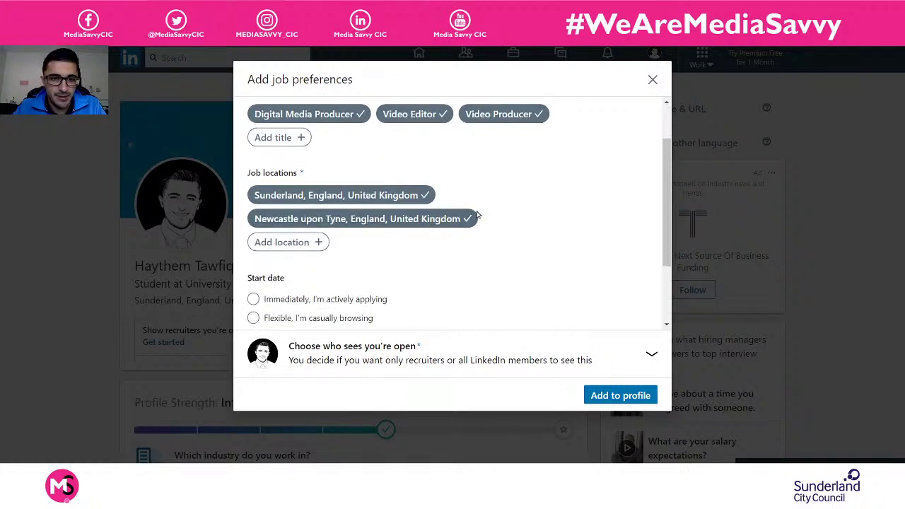
pyautogui.scroll(2, 335, 194)
pyautogui.scroll(-2, 355, 218)
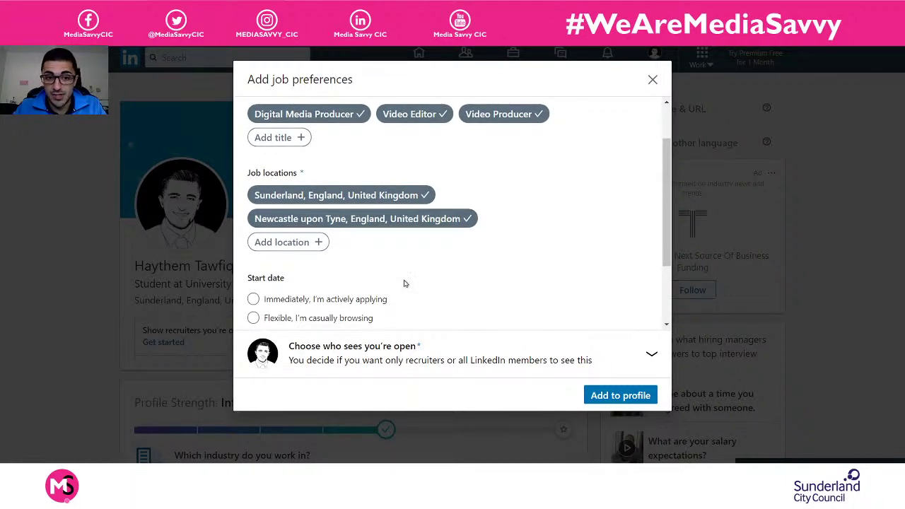
pyautogui.scroll(-2, 380, 273)
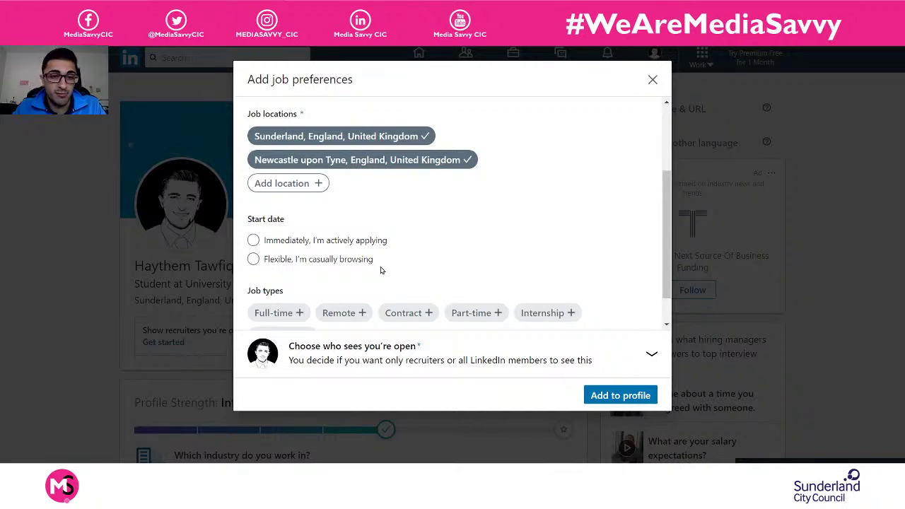
pyautogui.click(295, 241)
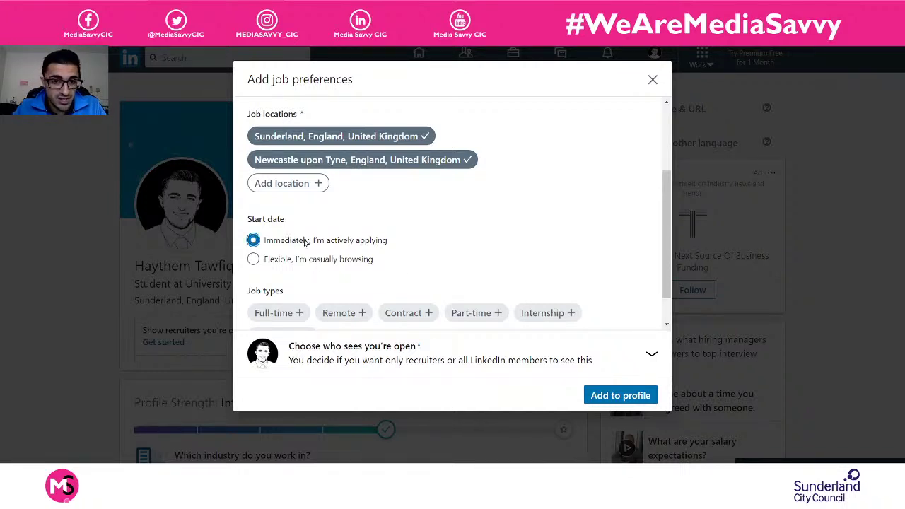
pyautogui.click(299, 259)
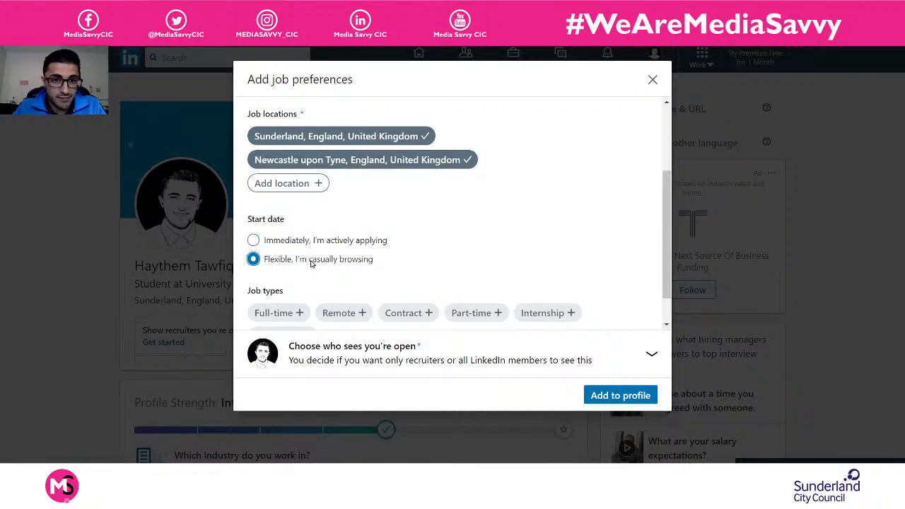
# Select Full-time, Remote, Part-time and Internship as the wanted job types.
pyautogui.scroll(-1, 331, 263)
pyautogui.click(281, 273)
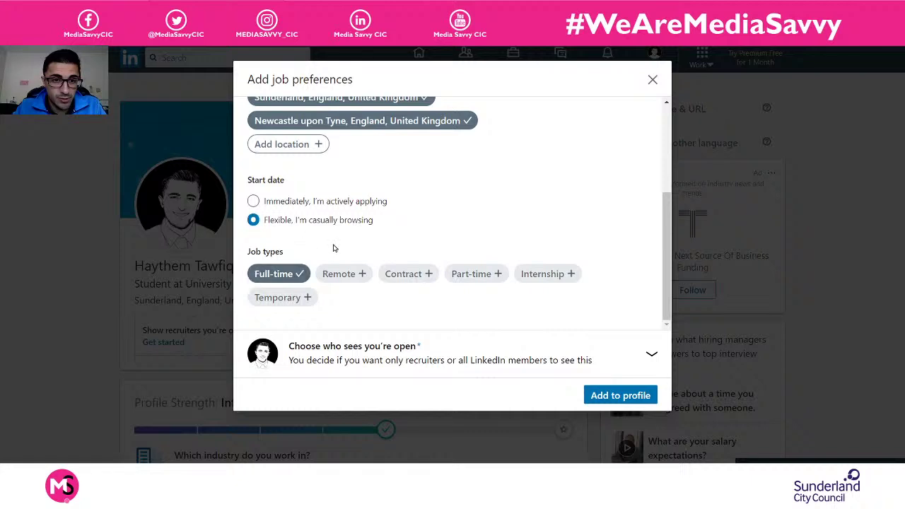
pyautogui.click(338, 275)
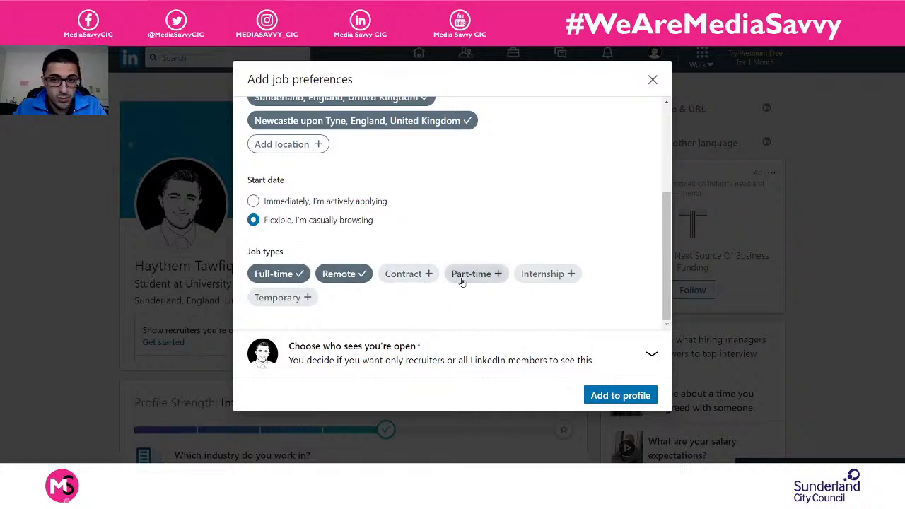
pyautogui.click(461, 277)
pyautogui.click(558, 277)
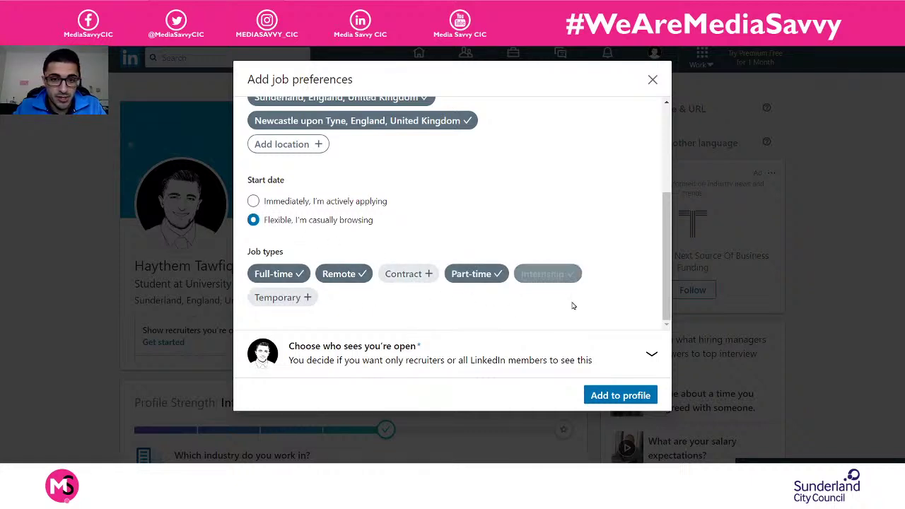
# Share the open-to-work status with all LinkedIn members and add the preferences to the profile.
pyautogui.click(611, 398)
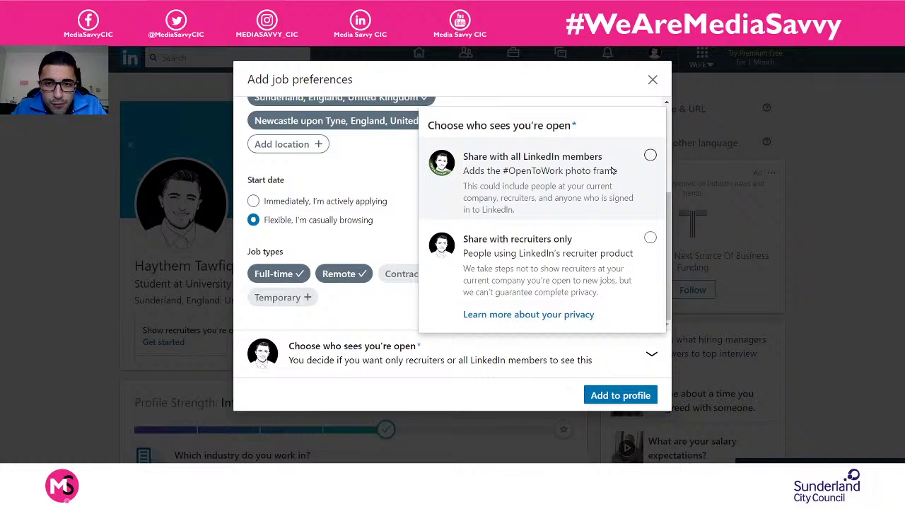
pyautogui.click(650, 155)
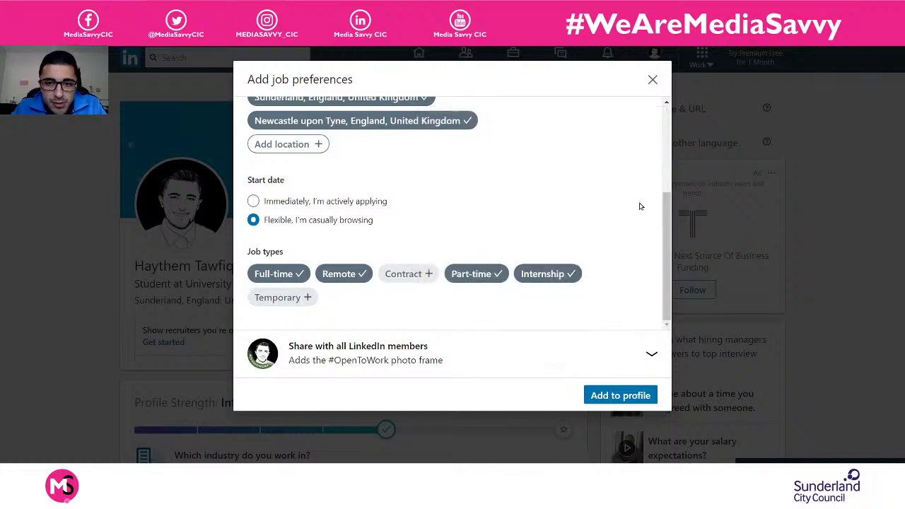
pyautogui.click(638, 396)
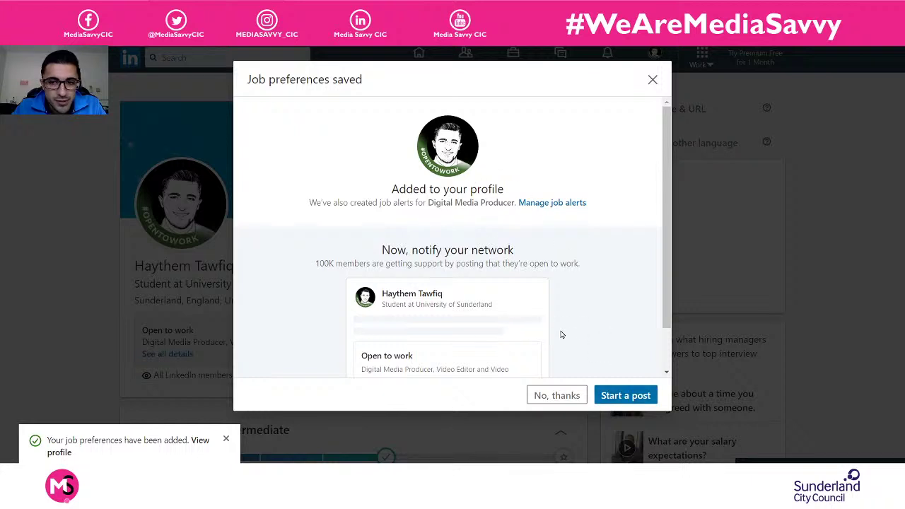
# Skip announcing to the network, then close the profile photo editor without changes.
pyautogui.scroll(-1, 561, 334)
pyautogui.scroll(1, 546, 323)
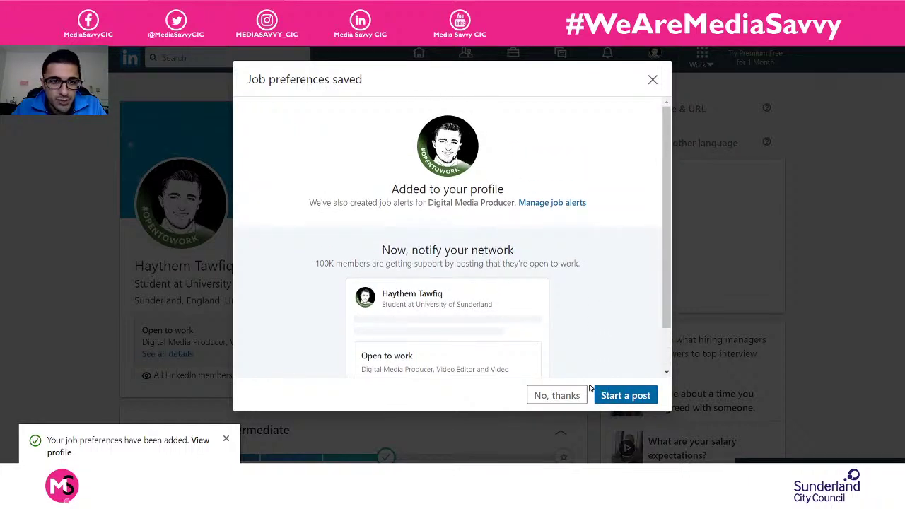
pyautogui.click(557, 395)
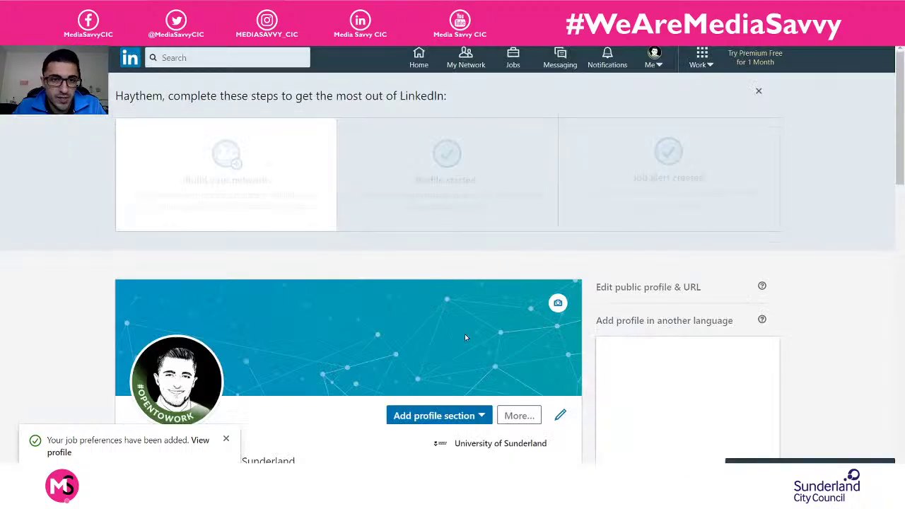
pyautogui.scroll(-1, 424, 325)
pyautogui.click(166, 317)
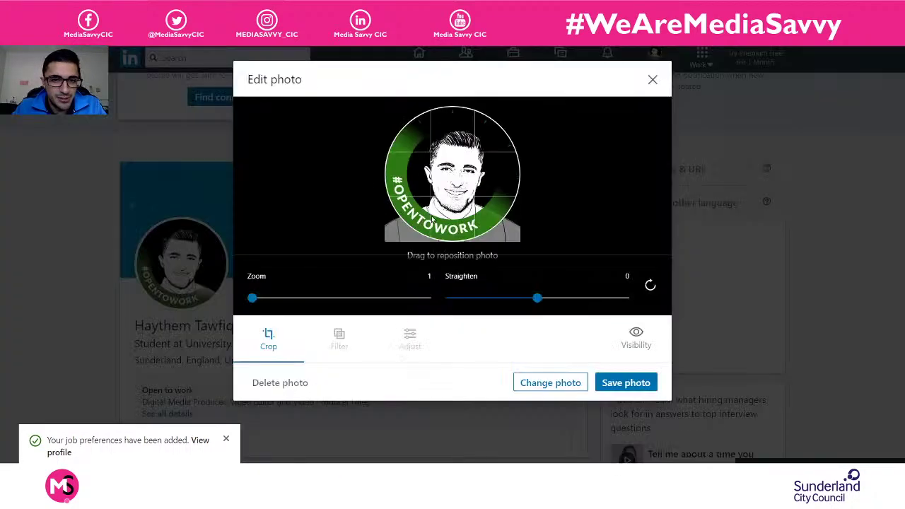
pyautogui.click(651, 78)
# View the full Open to work job preferences, close them, and scroll to Skills and Interests.
pyautogui.scroll(-1, 46, 214)
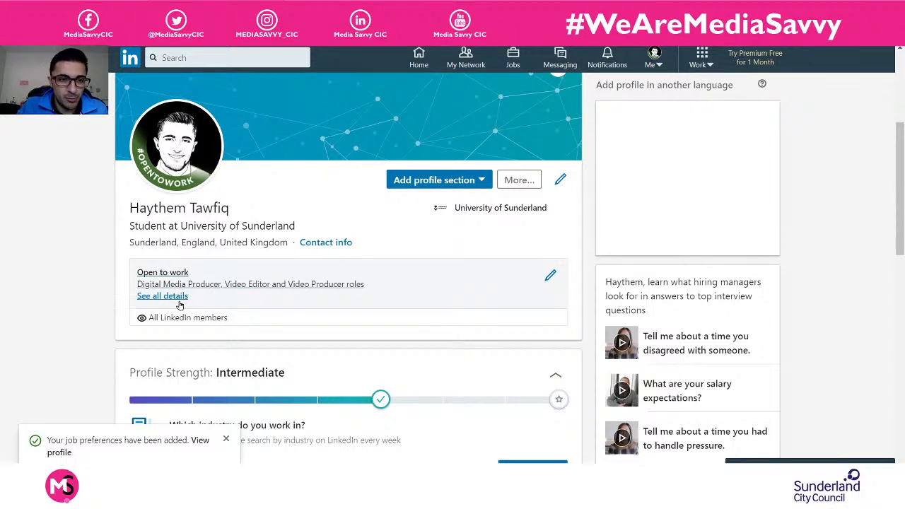
pyautogui.moveTo(156, 318); pyautogui.dragTo(227, 319)
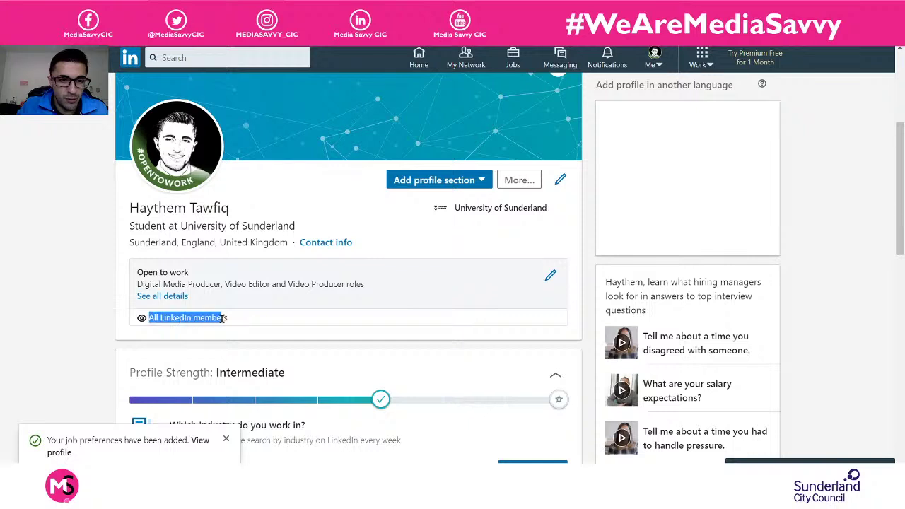
pyautogui.click(197, 297)
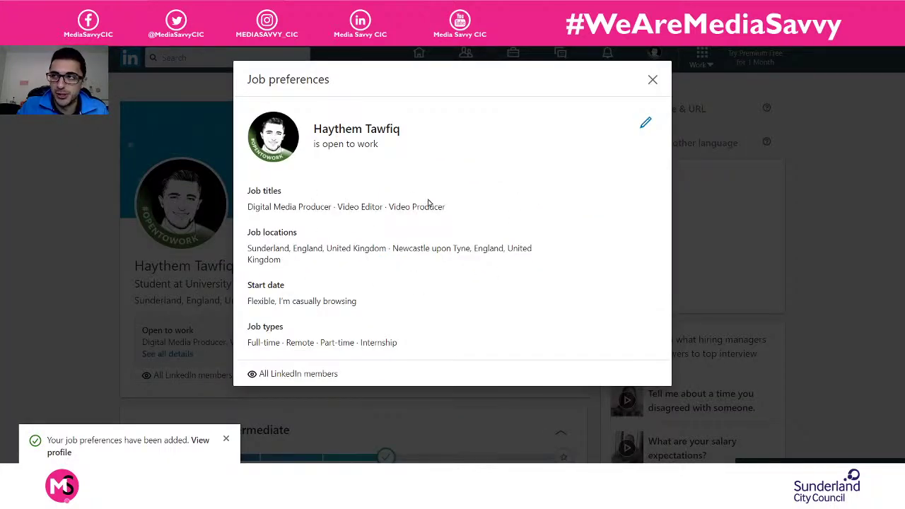
pyautogui.click(652, 79)
pyautogui.scroll(-3, 10, 262)
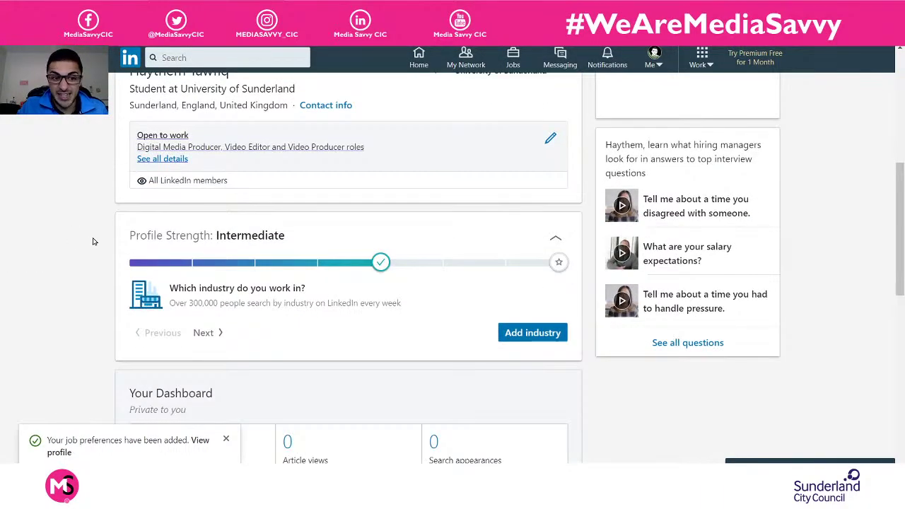
pyautogui.scroll(-3, 92, 241)
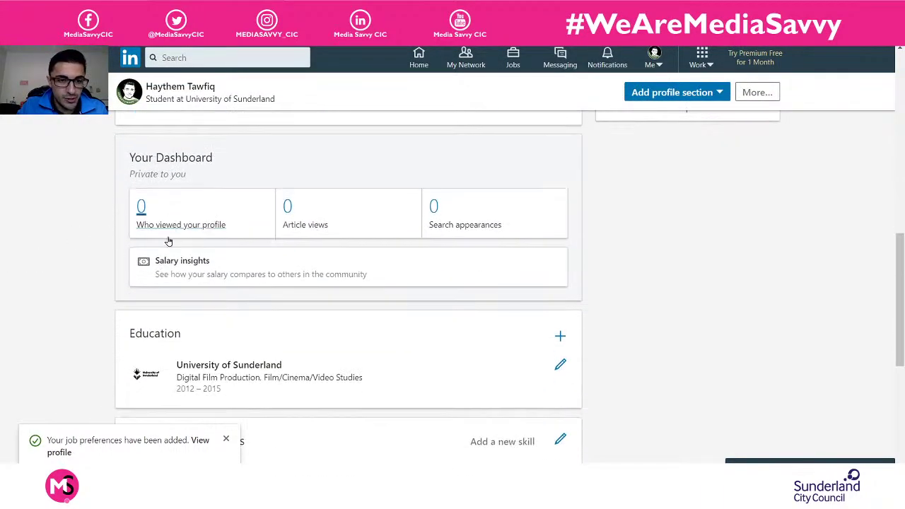
pyautogui.scroll(-1, 134, 225)
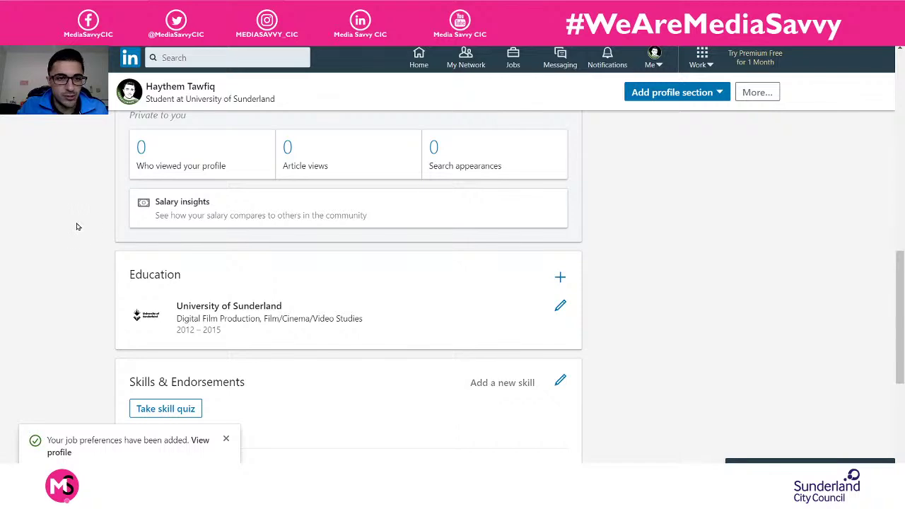
pyautogui.scroll(-3, 78, 226)
# Search 'media' in the industry list and confirm Media Production as the profile industry.
pyautogui.scroll(-2, 77, 222)
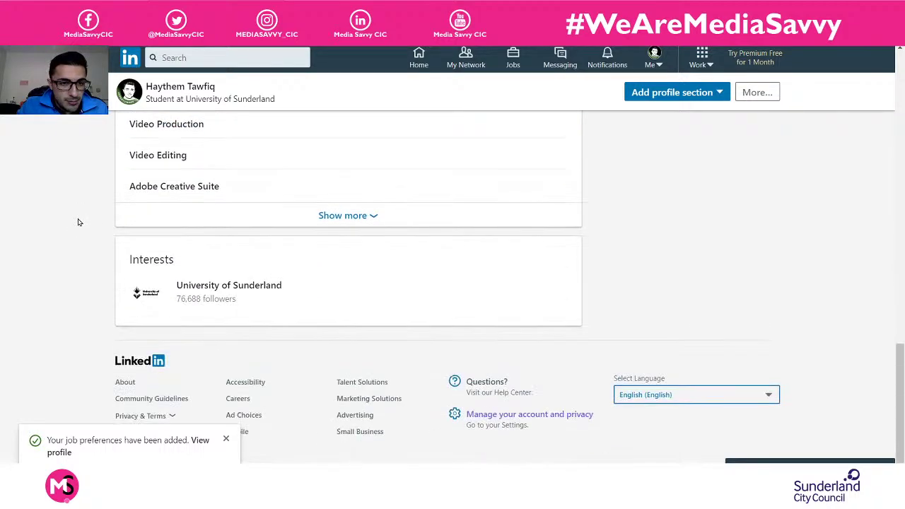
pyautogui.scroll(2, 210, 241)
pyautogui.scroll(3, 230, 373)
pyautogui.scroll(6, 231, 371)
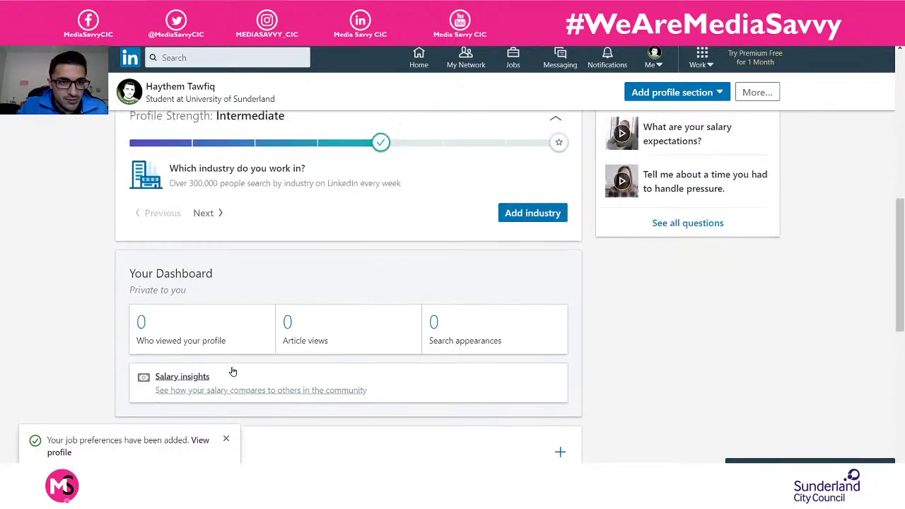
pyautogui.scroll(1, 134, 285)
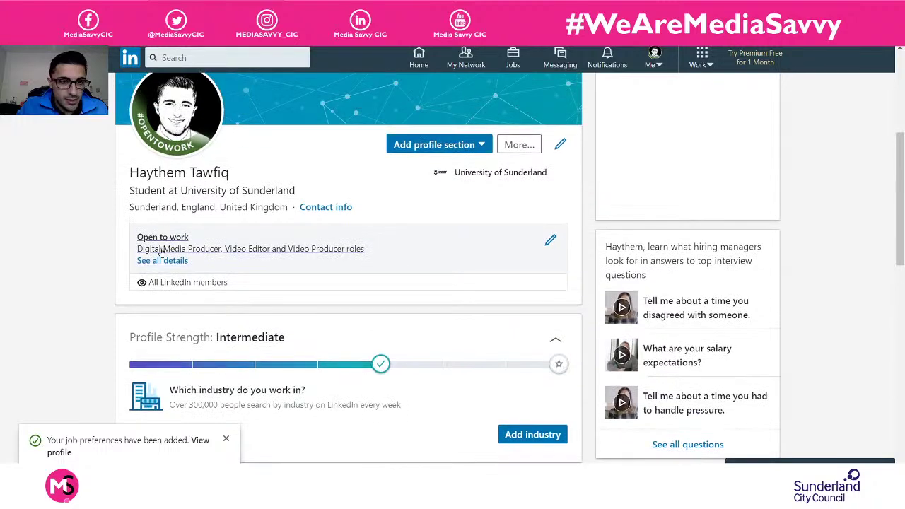
pyautogui.scroll(-5, 130, 290)
pyautogui.scroll(4, 128, 294)
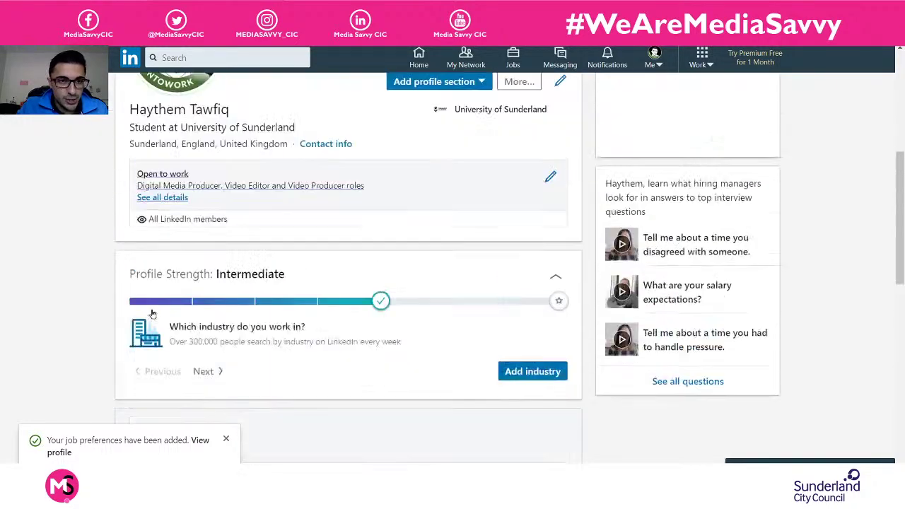
pyautogui.scroll(1, 213, 304)
pyautogui.scroll(-1, 283, 311)
pyautogui.moveTo(307, 312)
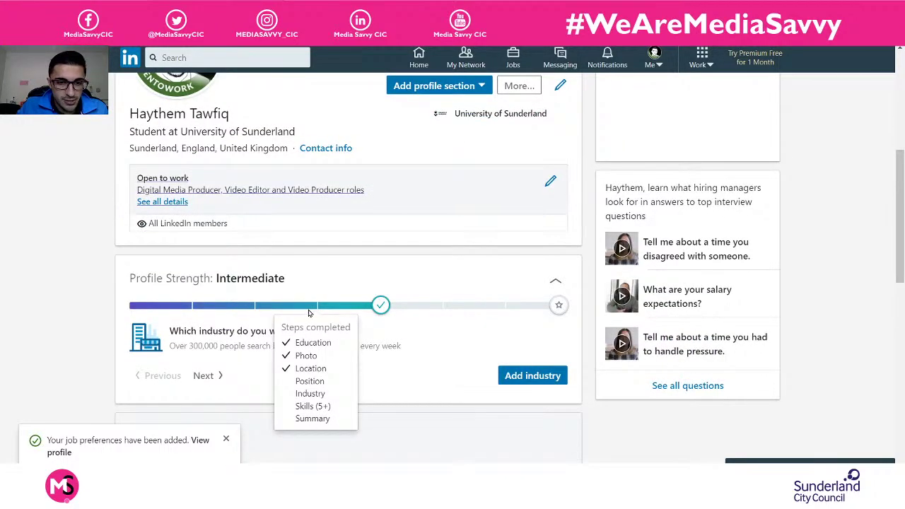
pyautogui.click(523, 378)
pyautogui.click(359, 170)
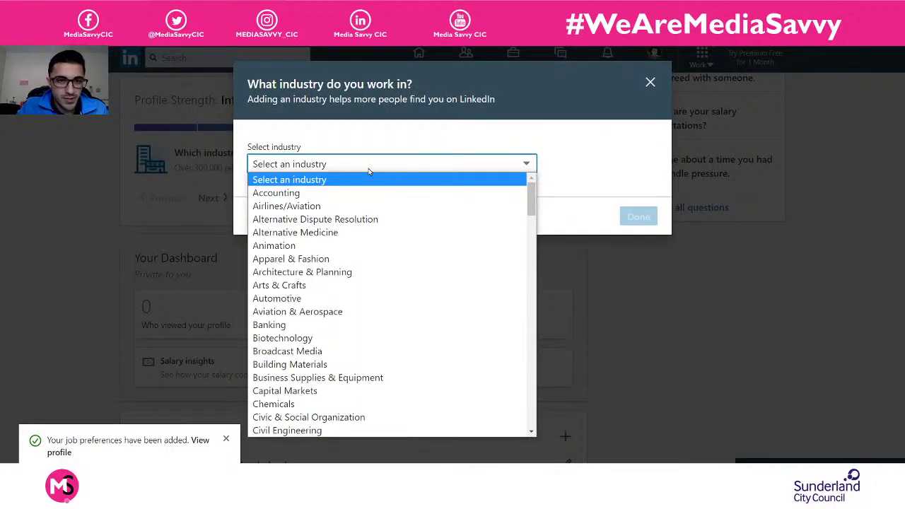
pyautogui.write('media')
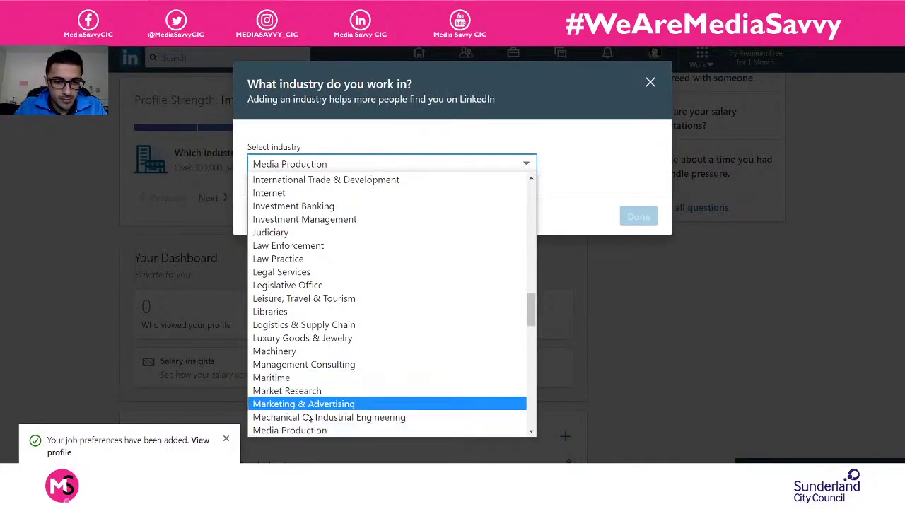
pyautogui.click(311, 429)
pyautogui.click(638, 217)
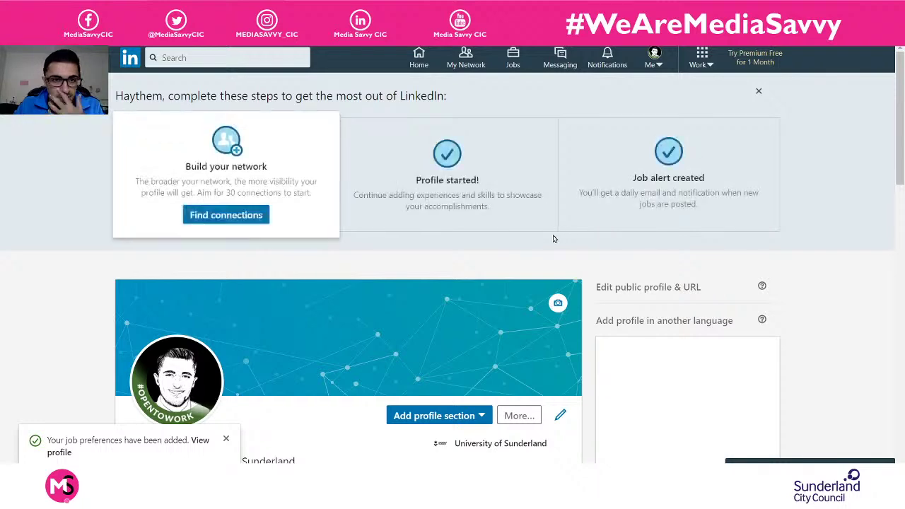
# Advance Profile Strength to its next suggestion, adding 5 skills.
pyautogui.scroll(-3, 551, 238)
pyautogui.scroll(-2, 542, 233)
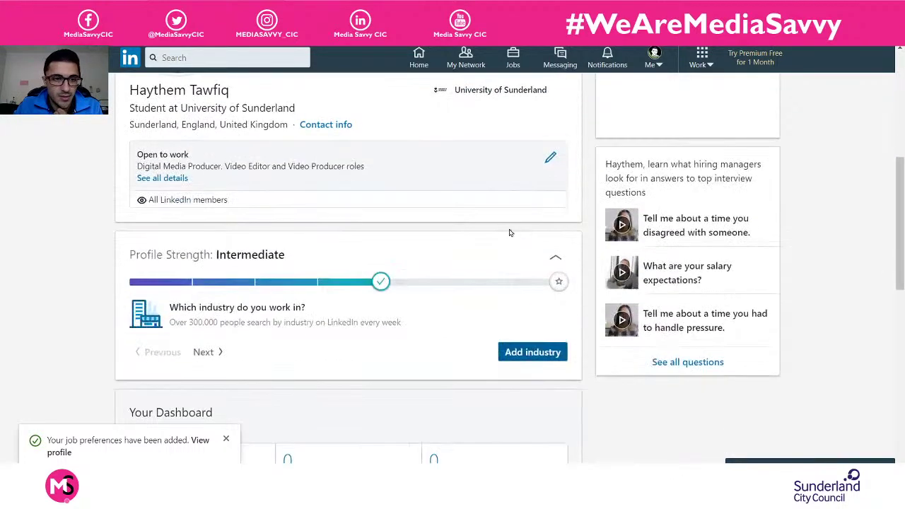
pyautogui.click(205, 352)
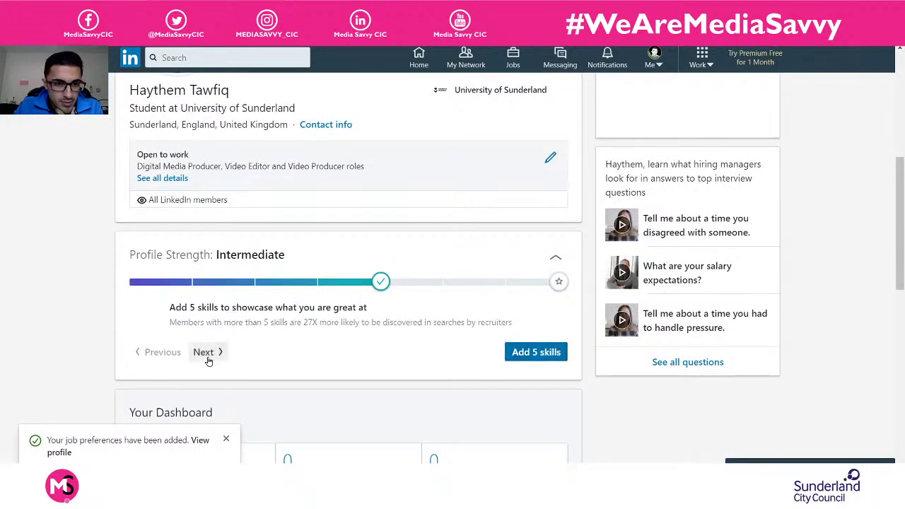
# Add suggested skills Office Software, Media Marketing, Film Production and Editing.
pyautogui.click(528, 356)
pyautogui.scroll(-5, 345, 259)
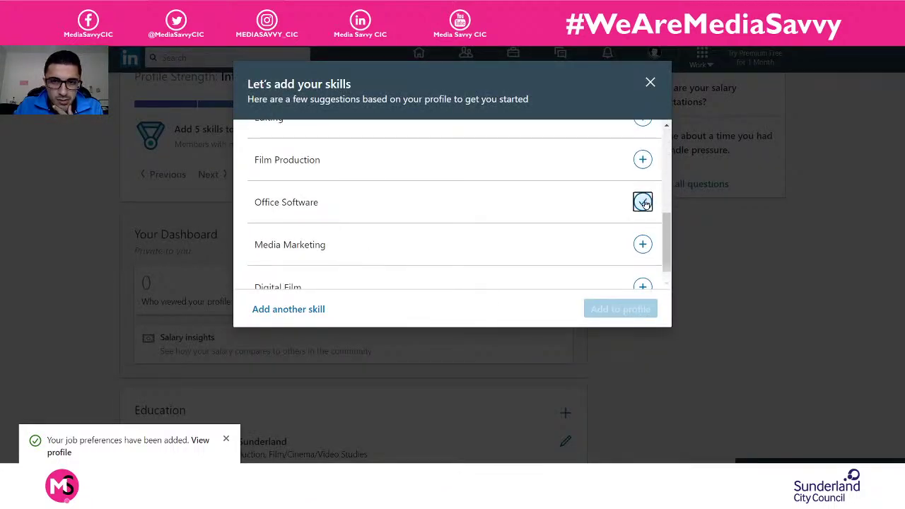
pyautogui.click(640, 203)
pyautogui.click(639, 243)
pyautogui.scroll(1, 636, 244)
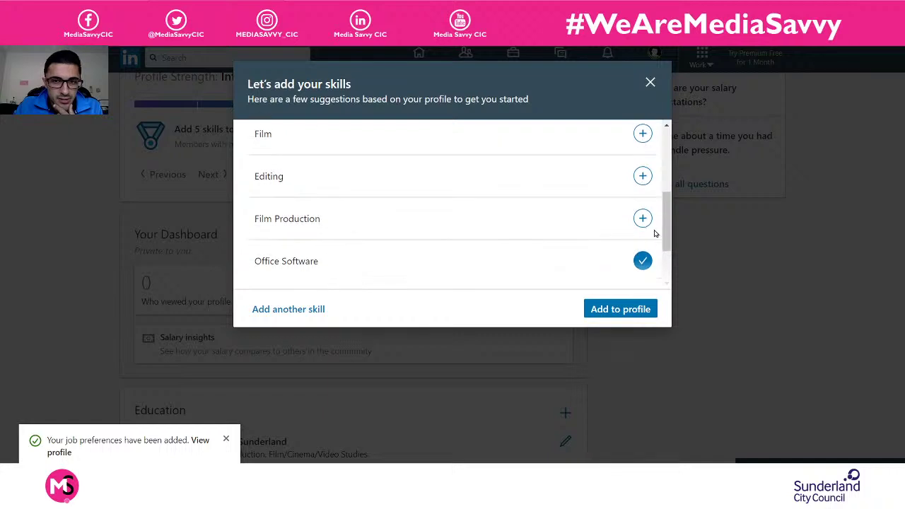
pyautogui.click(642, 215)
pyautogui.scroll(1, 644, 233)
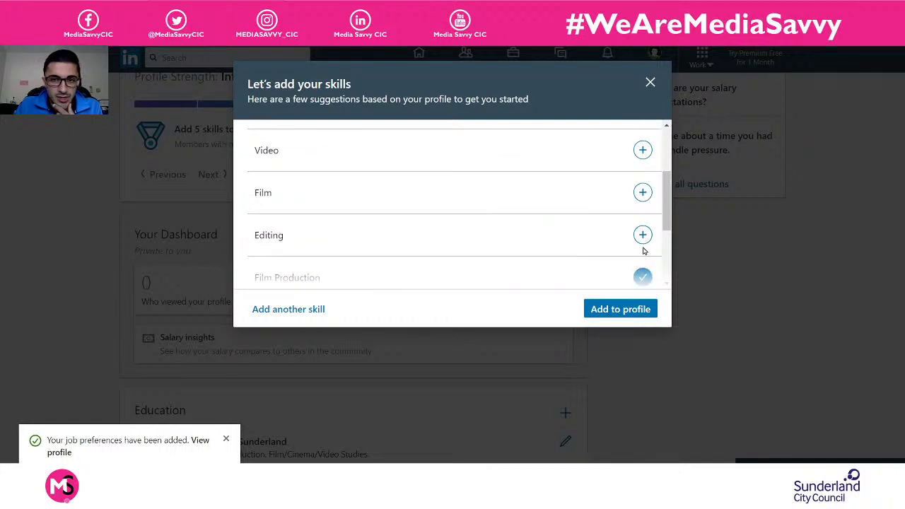
pyautogui.click(642, 236)
# Add Film, Video, Marketing, Social Media and Digital Marketing skills and save them to the profile.
pyautogui.scroll(1, 643, 241)
pyautogui.click(642, 253)
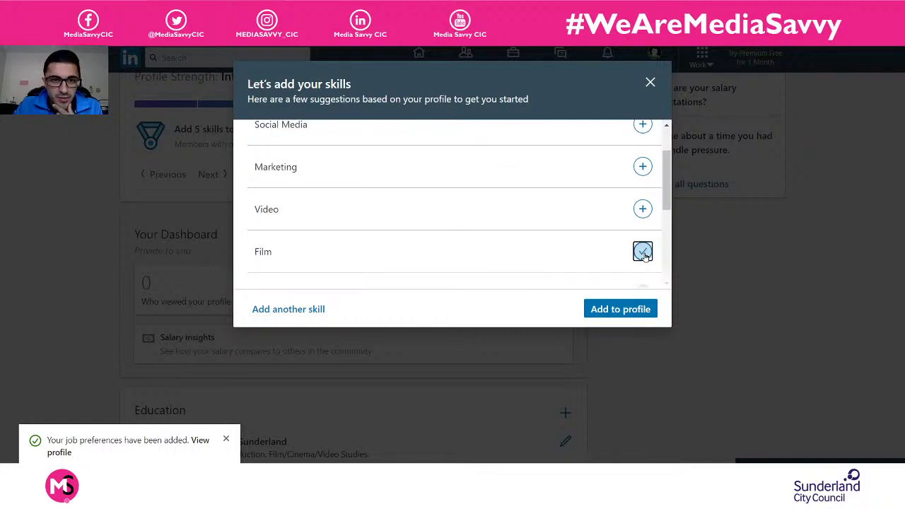
pyautogui.click(642, 210)
pyautogui.scroll(2, 644, 233)
pyautogui.click(642, 226)
pyautogui.click(643, 183)
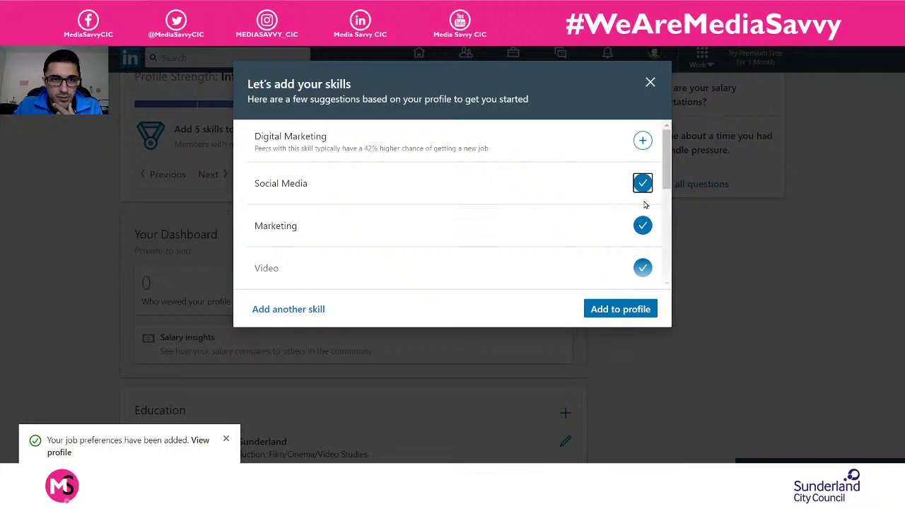
pyautogui.click(642, 140)
pyautogui.click(633, 310)
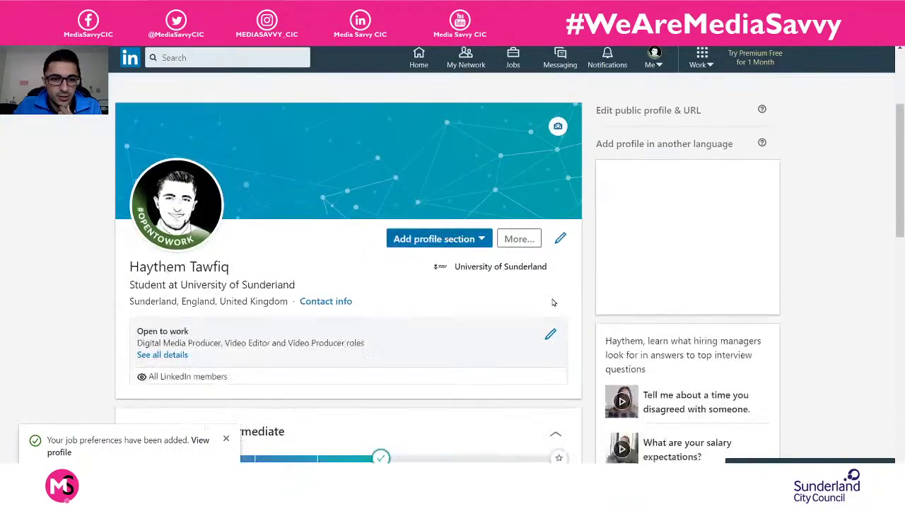
pyautogui.scroll(-2, 550, 296)
pyautogui.scroll(-1, 551, 299)
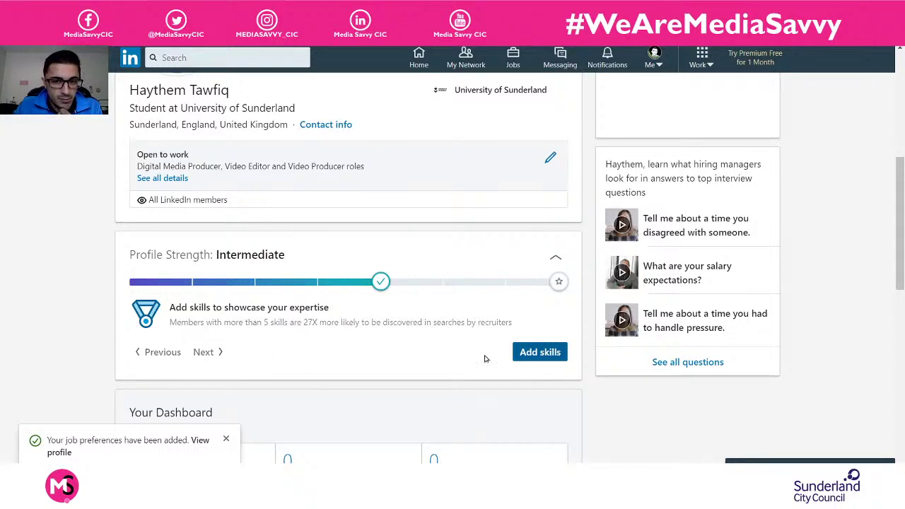
# Open the profile summary suggestion, read its guidance, and close it without writing a summary.
pyautogui.click(205, 351)
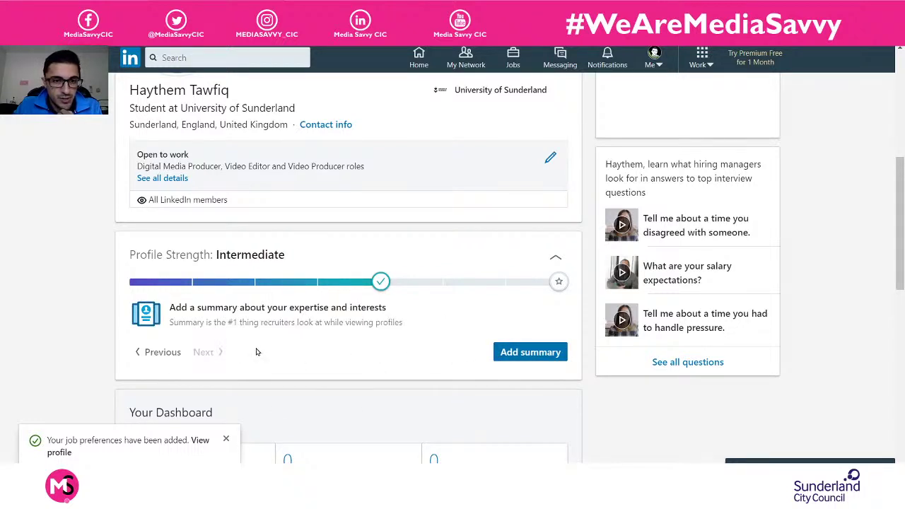
pyautogui.click(509, 352)
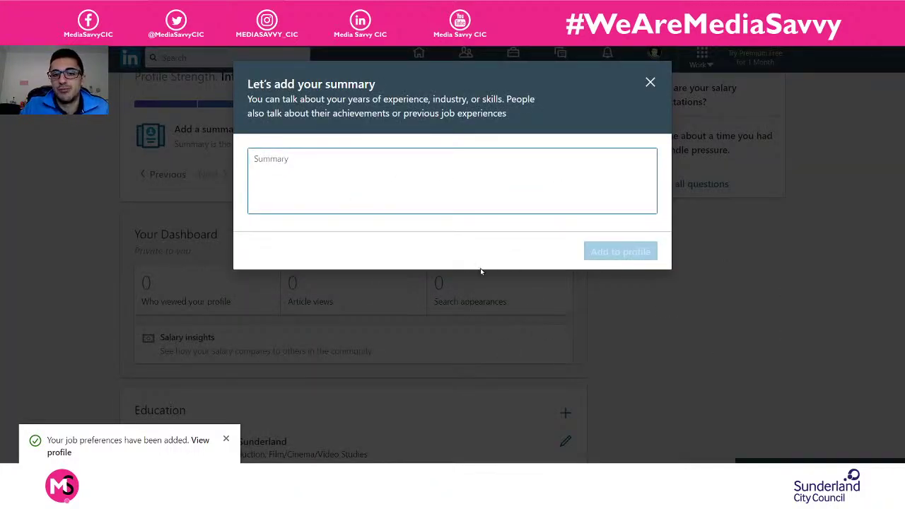
pyautogui.moveTo(251, 96); pyautogui.dragTo(518, 102)
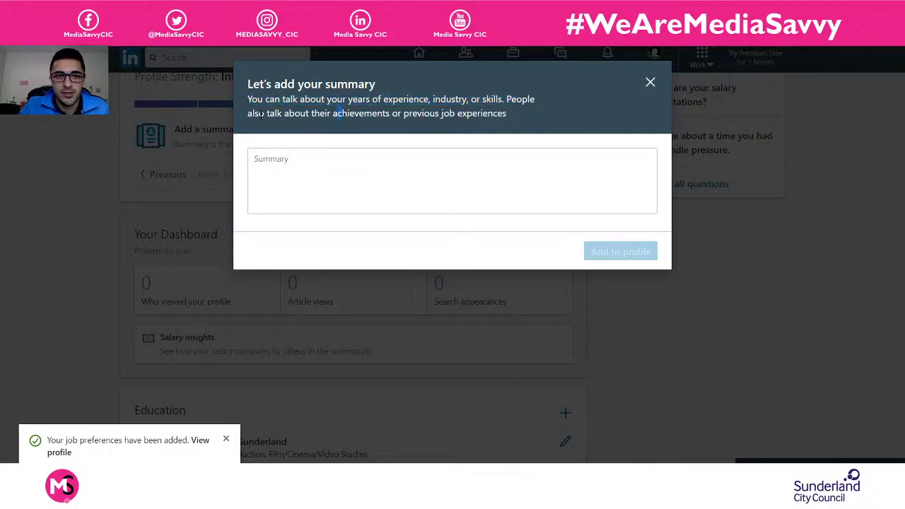
pyautogui.moveTo(262, 115); pyautogui.dragTo(267, 112)
pyautogui.click(307, 113)
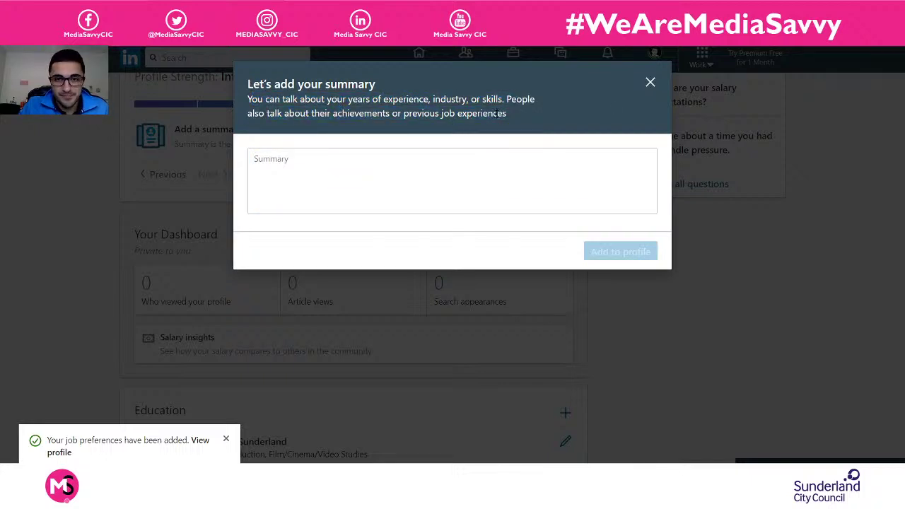
pyautogui.click(650, 82)
# Open the profile intro editor and close it without changes.
pyautogui.scroll(-1, 604, 244)
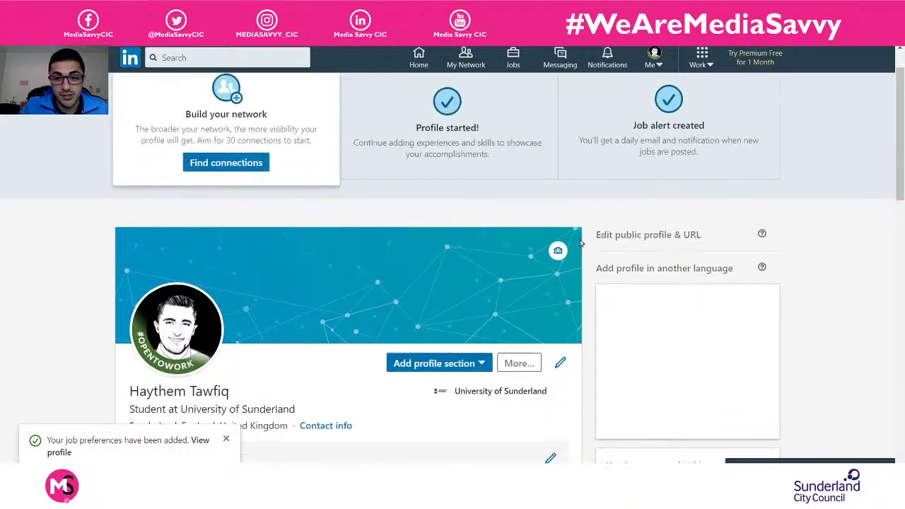
pyautogui.scroll(-1, 576, 239)
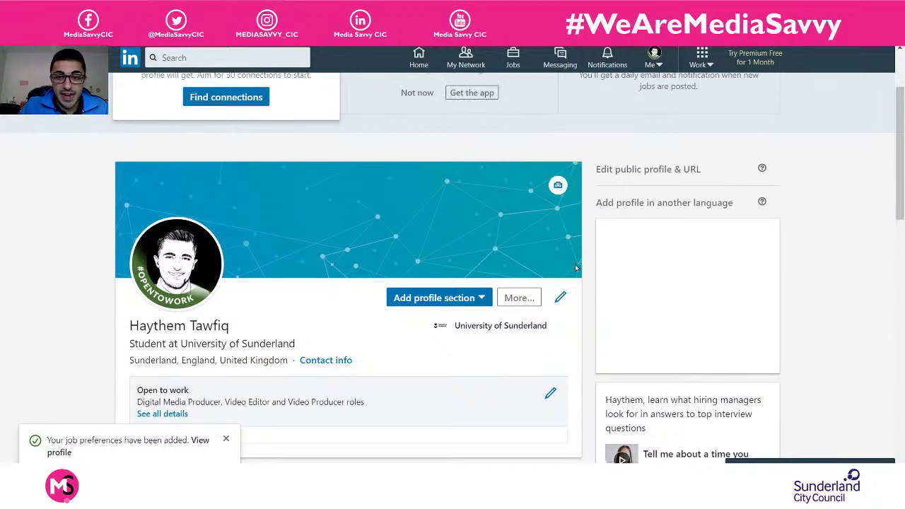
pyautogui.scroll(2, 565, 265)
pyautogui.click(562, 413)
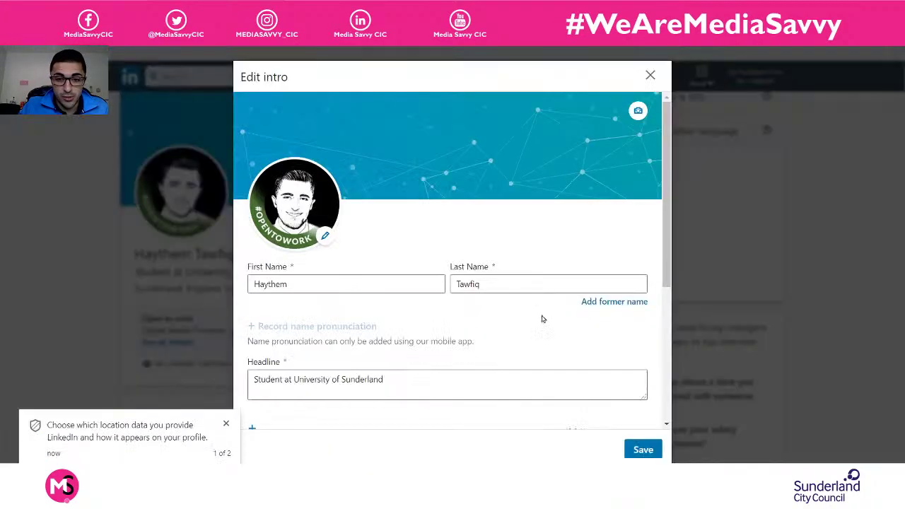
pyautogui.scroll(-1, 532, 214)
pyautogui.scroll(-4, 531, 214)
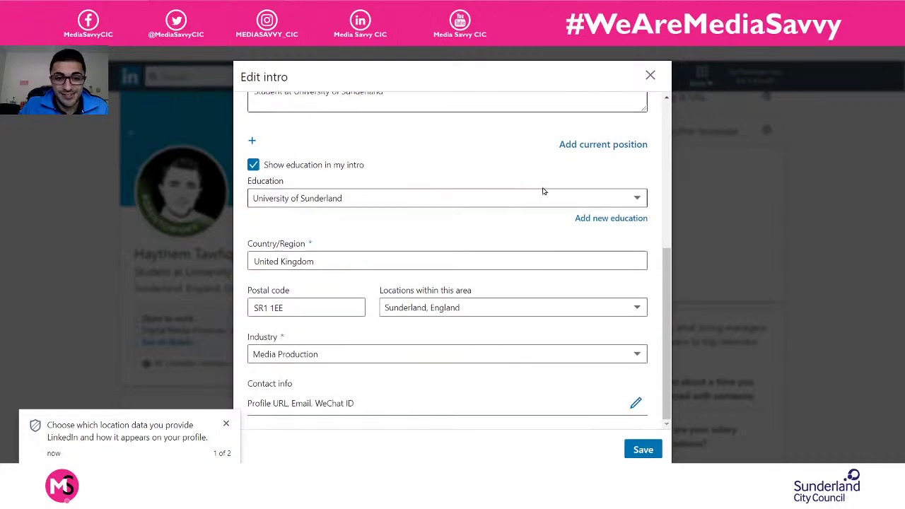
pyautogui.click(650, 75)
# Save the profile as a PDF via More and show the download in its folder.
pyautogui.scroll(-2, 514, 319)
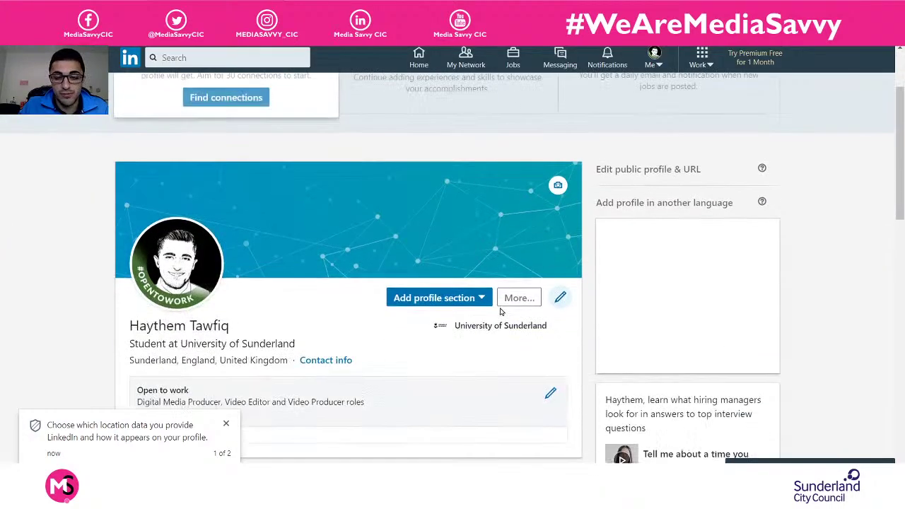
pyautogui.click(508, 301)
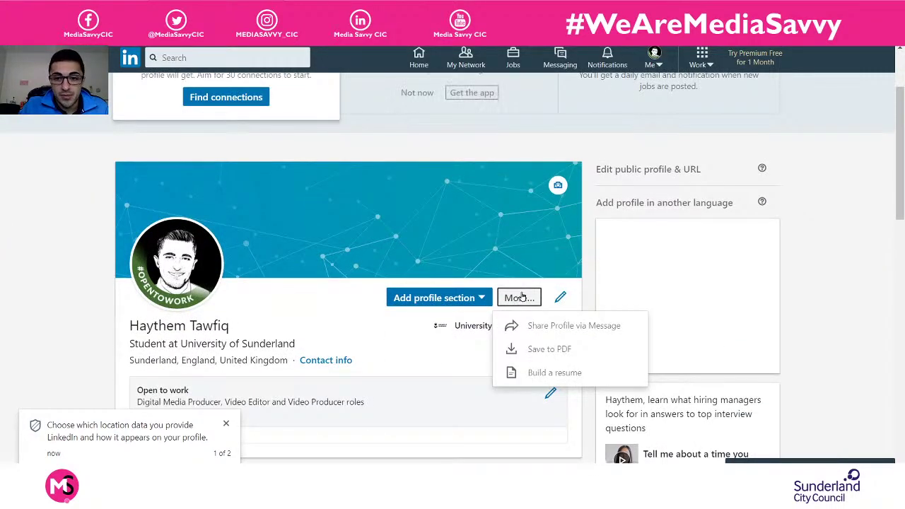
pyautogui.click(549, 350)
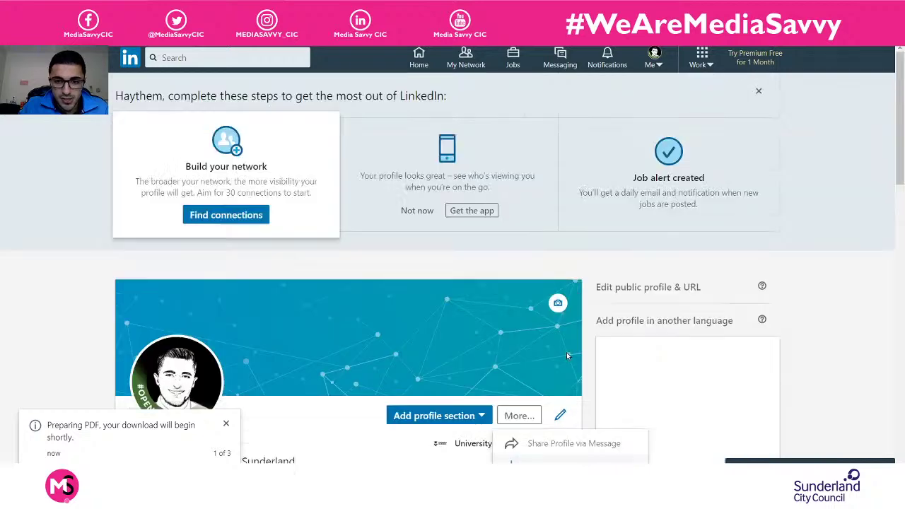
pyautogui.click(122, 461)
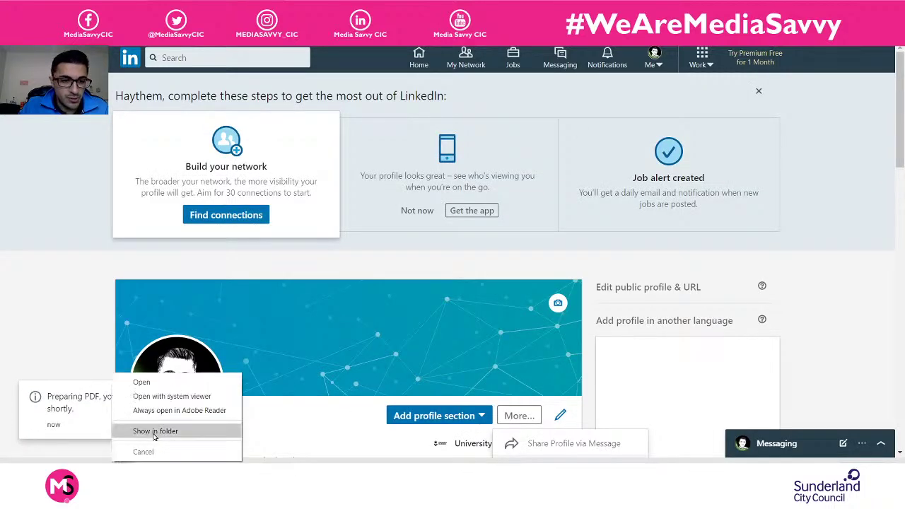
pyautogui.click(152, 428)
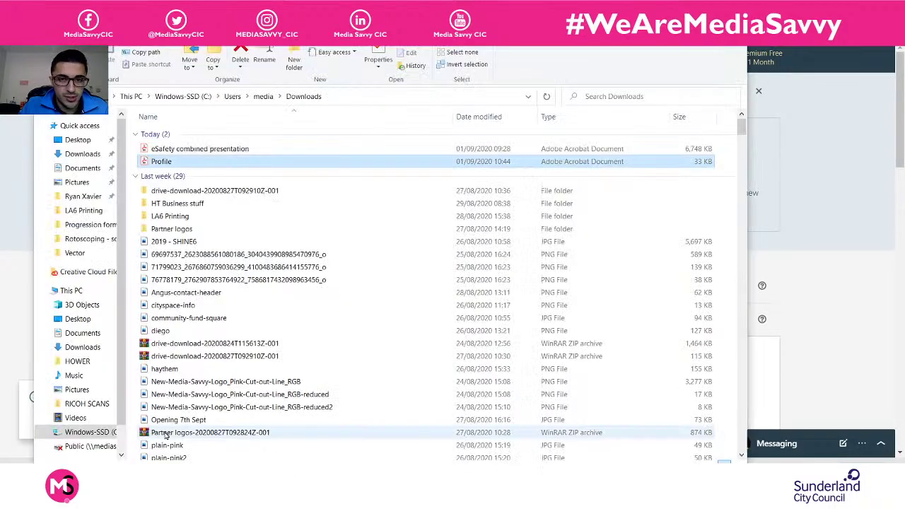
# Open the Profile PDF in Acrobat Reader, dismiss the sharing tip, review it, and return to LinkedIn.
pyautogui.doubleClick(168, 161)
pyautogui.scroll(-5, 231, 206)
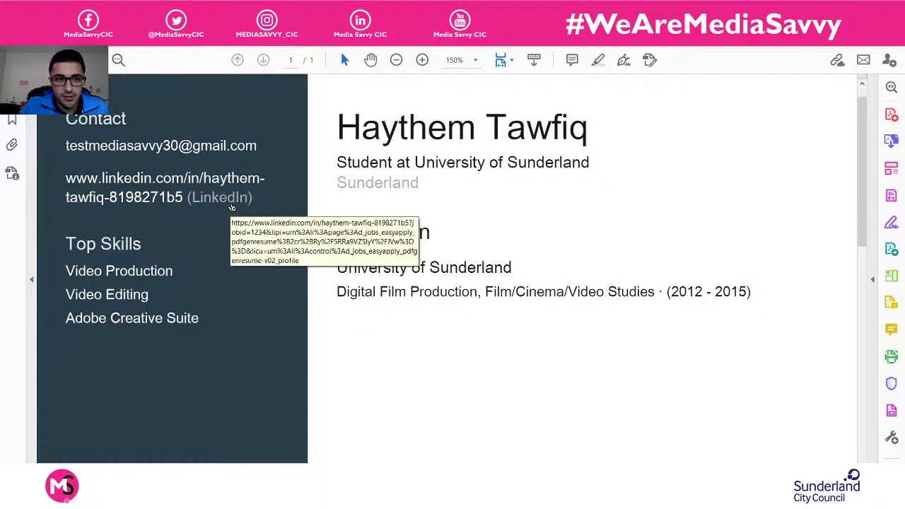
pyautogui.scroll(5, 596, 276)
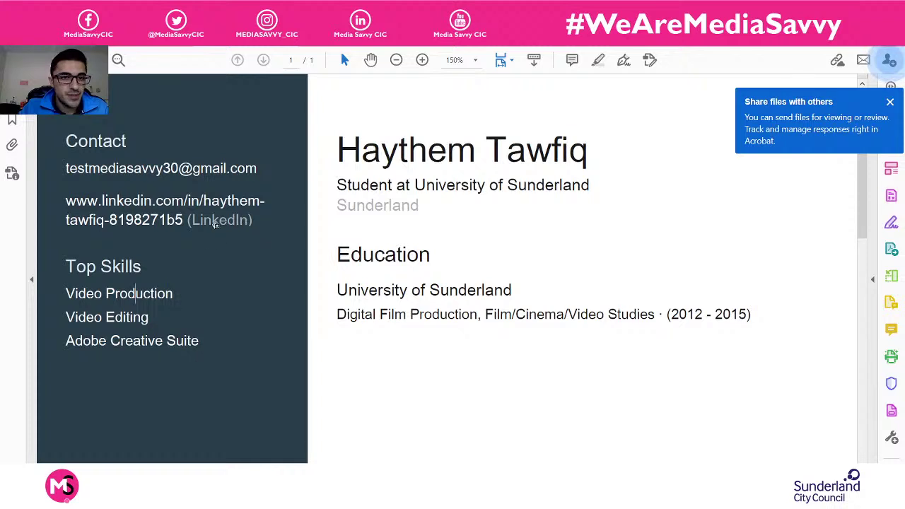
pyautogui.click(889, 101)
pyautogui.scroll(-1, 639, 252)
pyautogui.scroll(1, 640, 253)
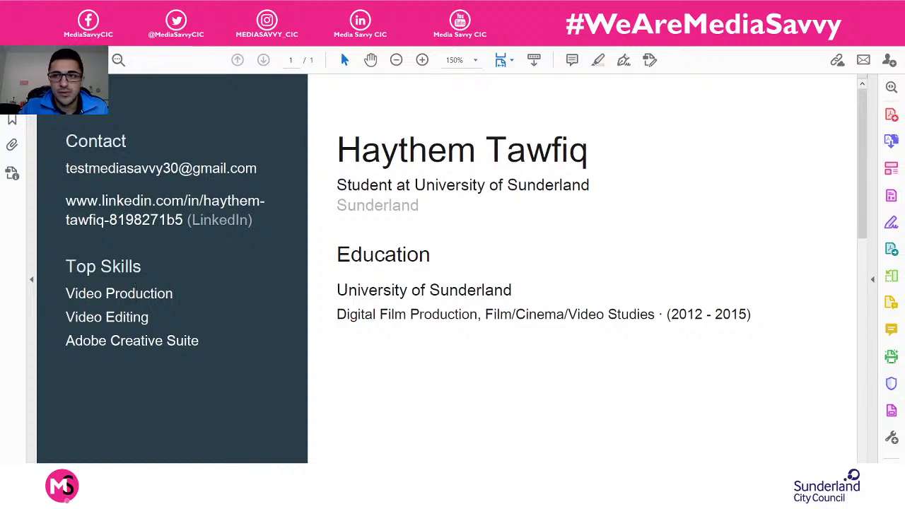
pyautogui.hotkey('alt', 'Tab')
pyautogui.hotkey('alt', 'Tab')
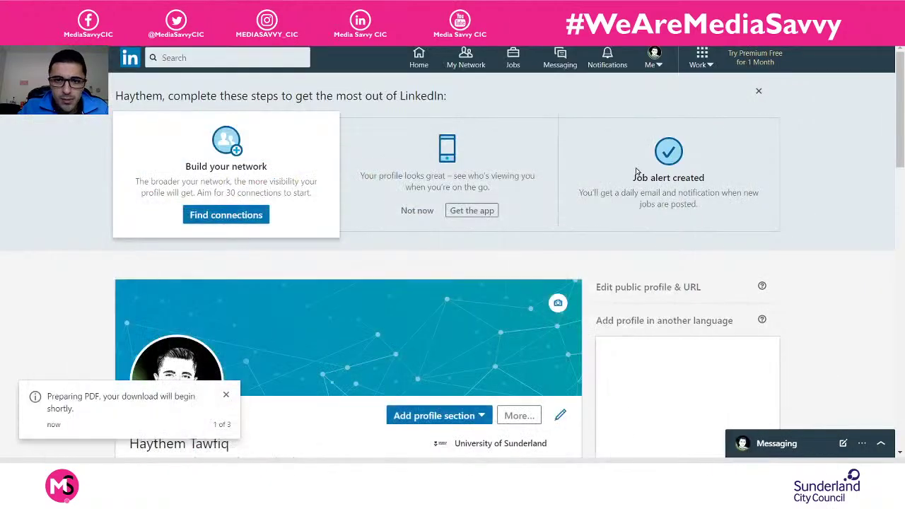
# Create a new resume from the profile via More > Build a resume, skipping the desired job title.
pyautogui.scroll(-3, 586, 261)
pyautogui.click(523, 240)
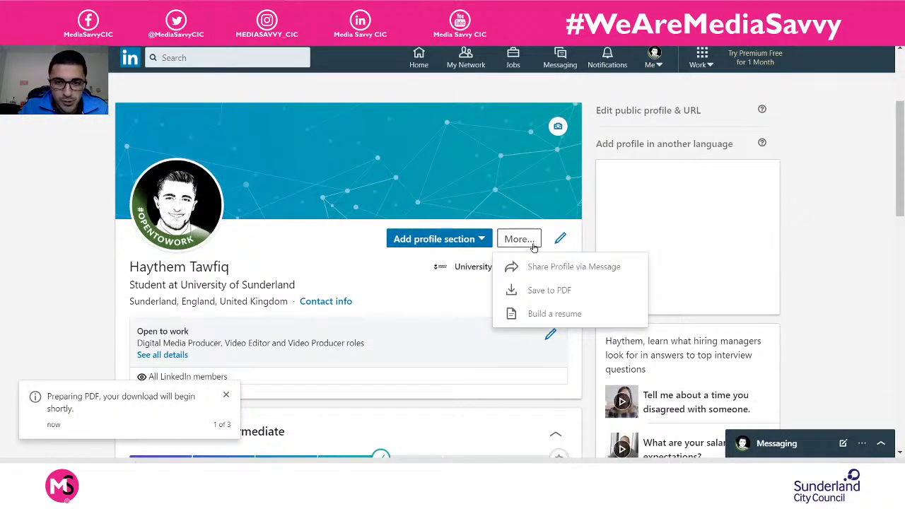
pyautogui.click(565, 318)
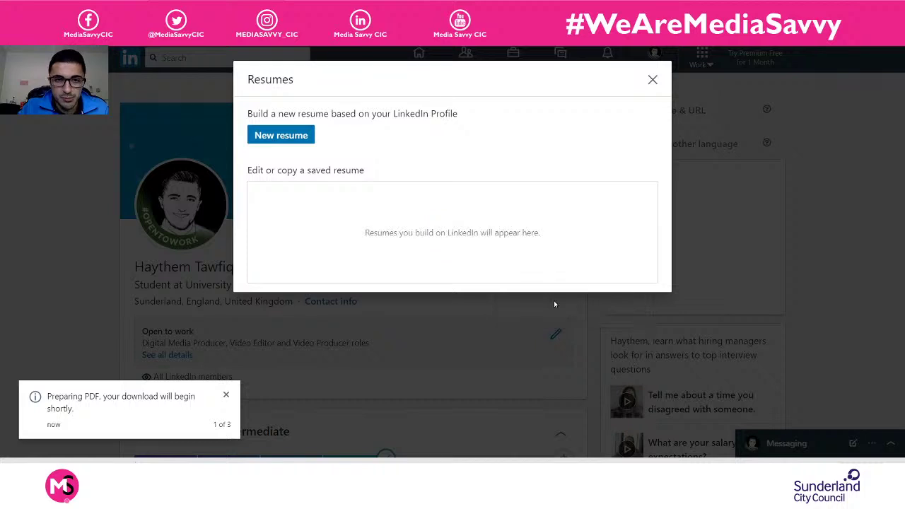
pyautogui.click(301, 137)
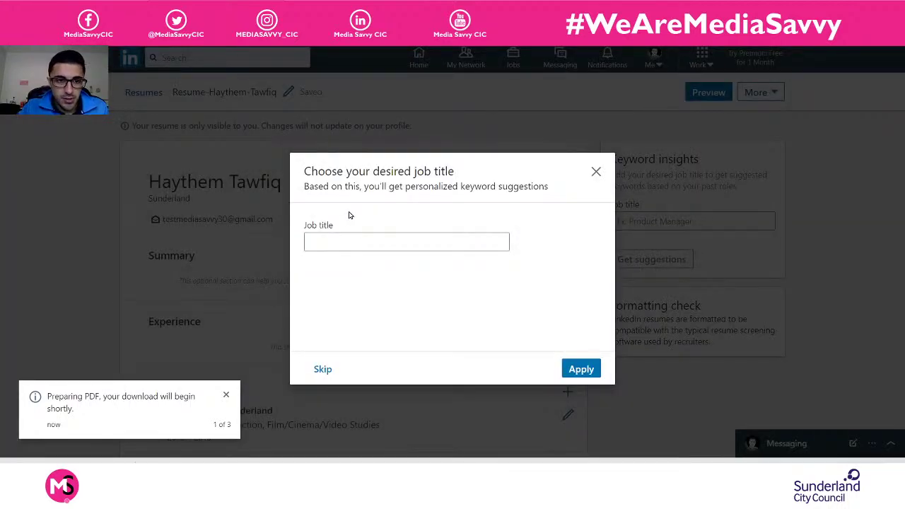
pyautogui.click(400, 235)
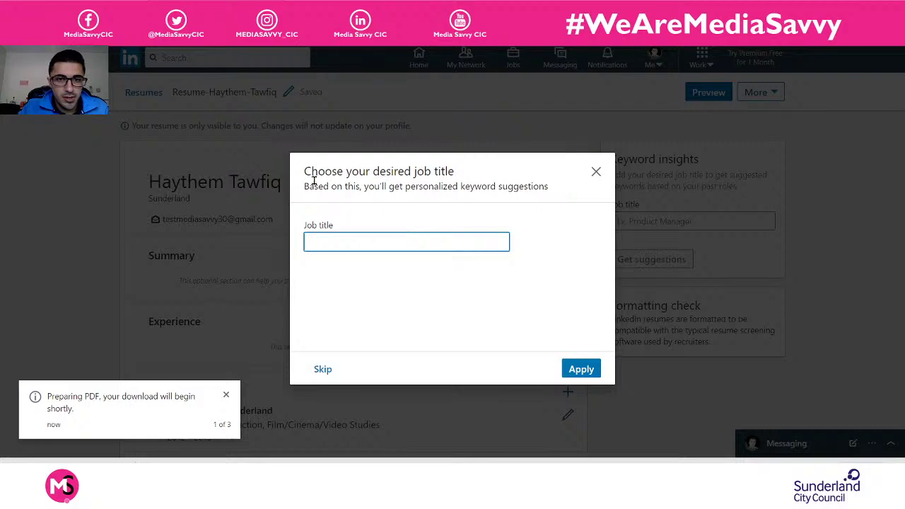
pyautogui.moveTo(313, 180); pyautogui.dragTo(523, 187)
pyautogui.click(389, 281)
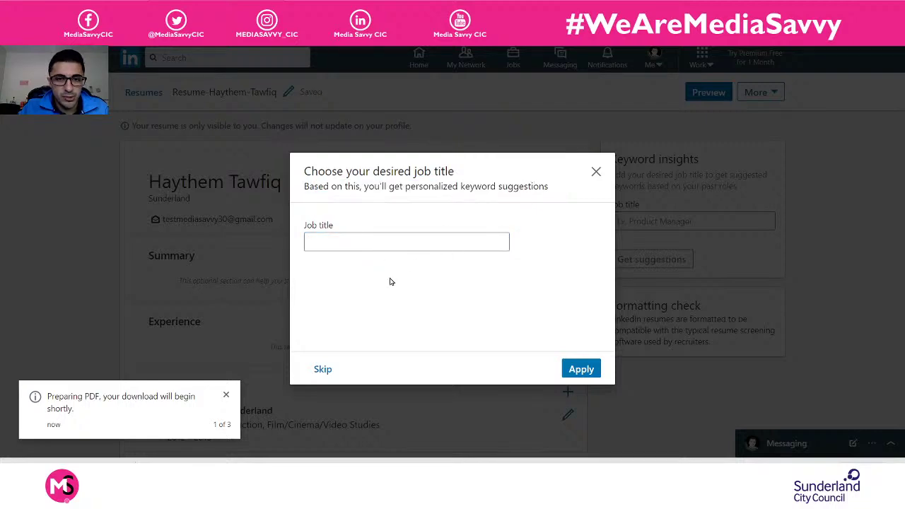
pyautogui.click(322, 369)
# Dismiss the Preparing PDF, location-data and job-preferences notifications.
pyautogui.scroll(-3, 350, 304)
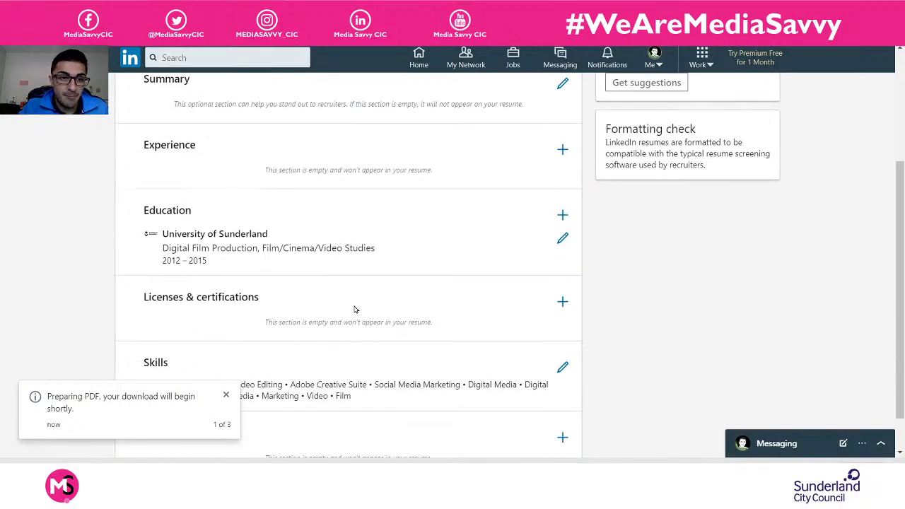
pyautogui.scroll(3, 355, 309)
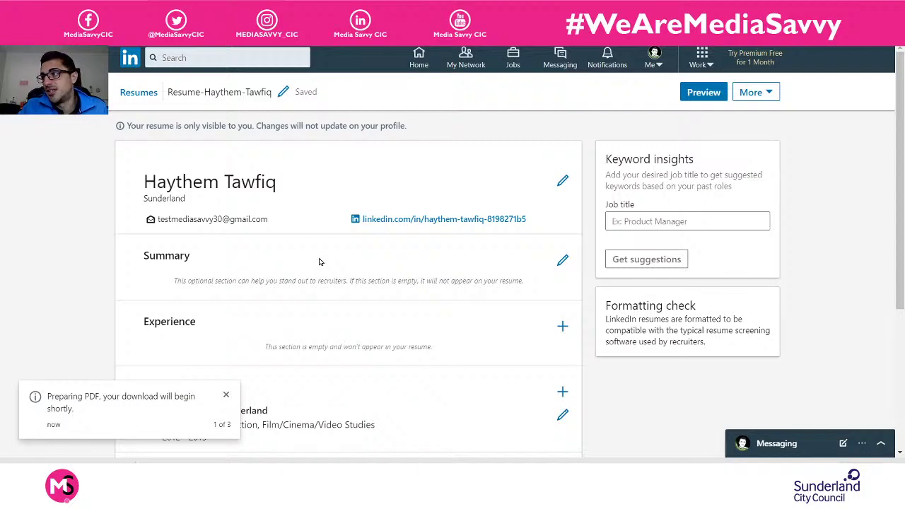
pyautogui.scroll(-3, 318, 260)
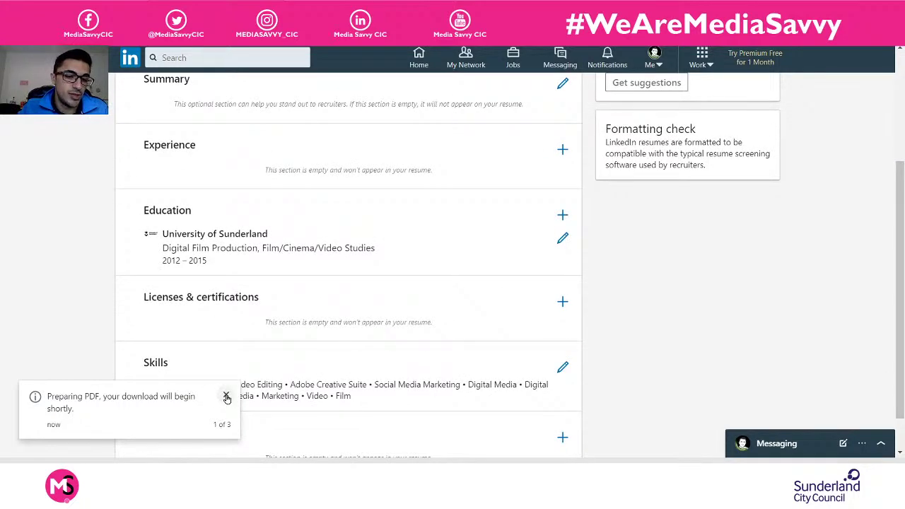
pyautogui.click(226, 395)
pyautogui.scroll(-1, 269, 333)
pyautogui.click(224, 395)
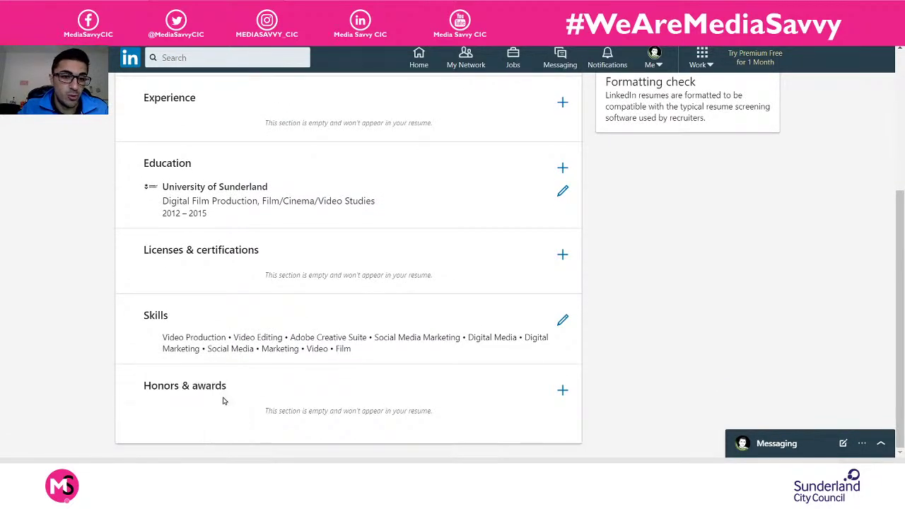
pyautogui.click(226, 410)
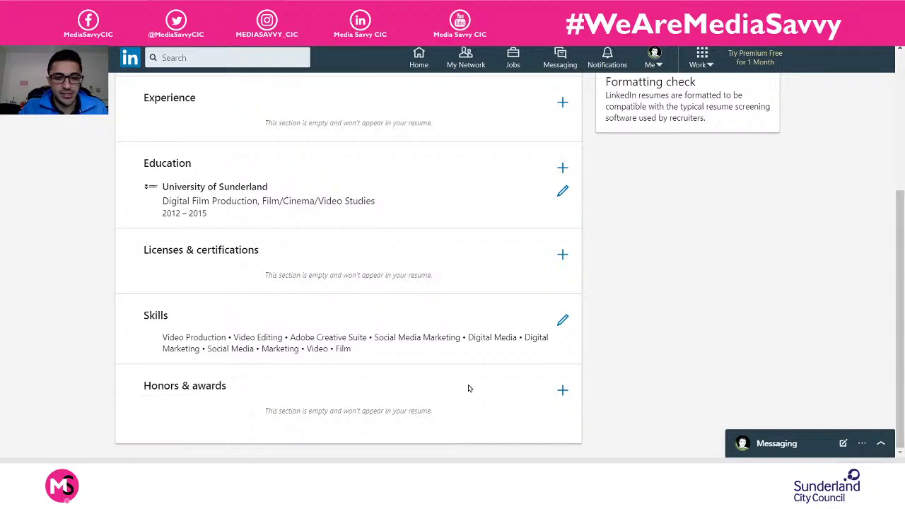
pyautogui.scroll(4, 495, 388)
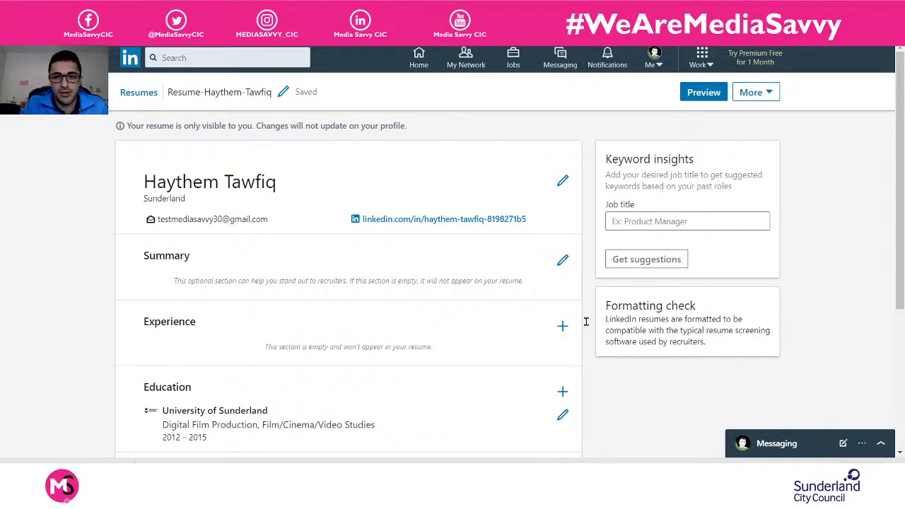
pyautogui.scroll(-3, 595, 294)
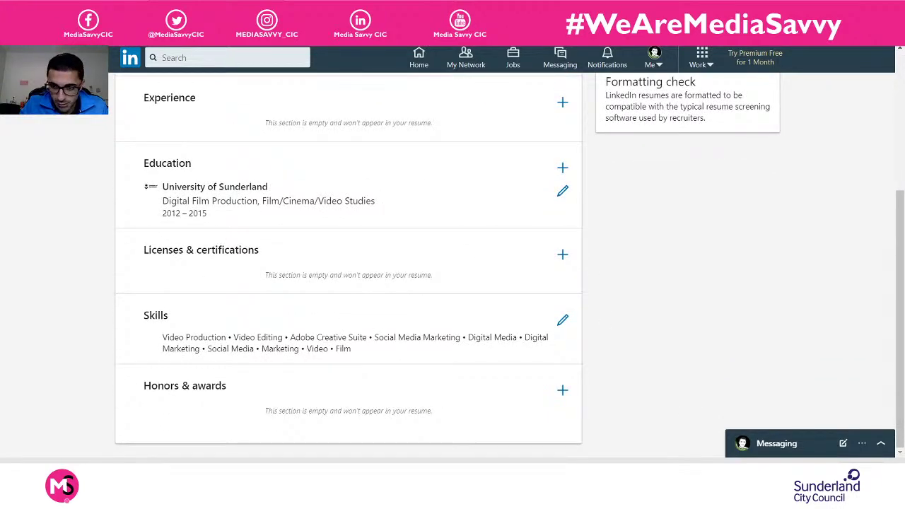
pyautogui.scroll(3, 620, 388)
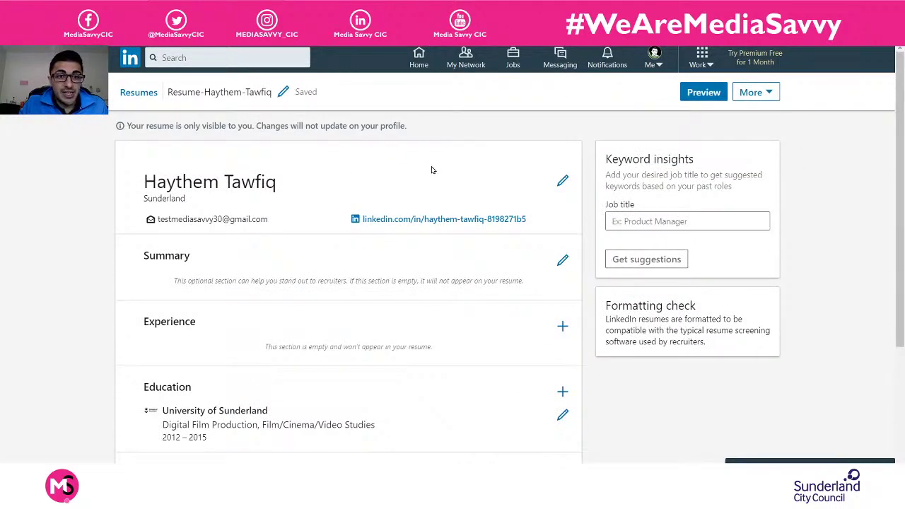
# Go to the home feed, then open and scroll through the user's own profile page.
pyautogui.click(135, 62)
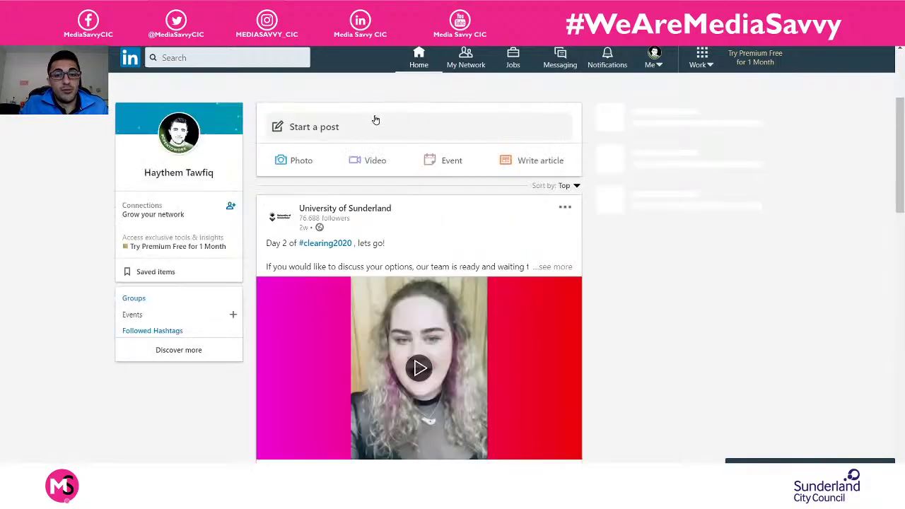
pyautogui.click(224, 163)
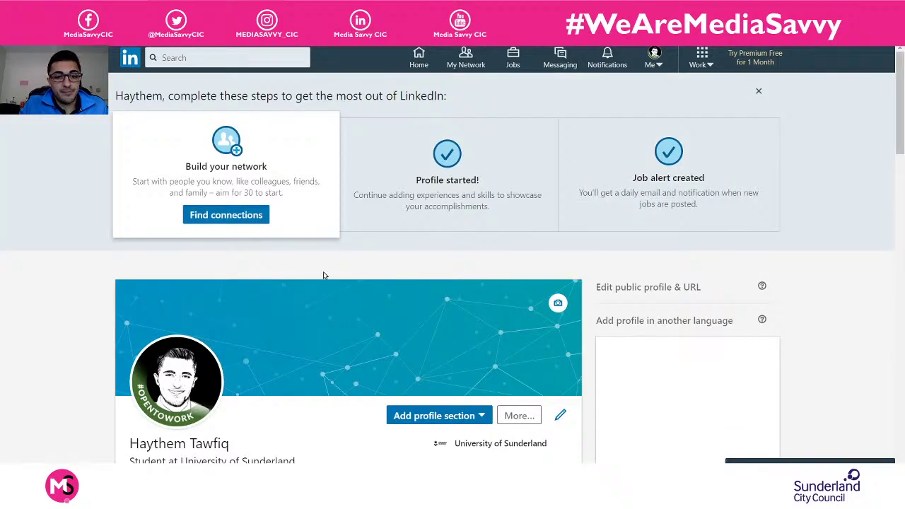
pyautogui.scroll(-5, 333, 274)
pyautogui.scroll(2, 374, 278)
pyautogui.scroll(-1, 417, 284)
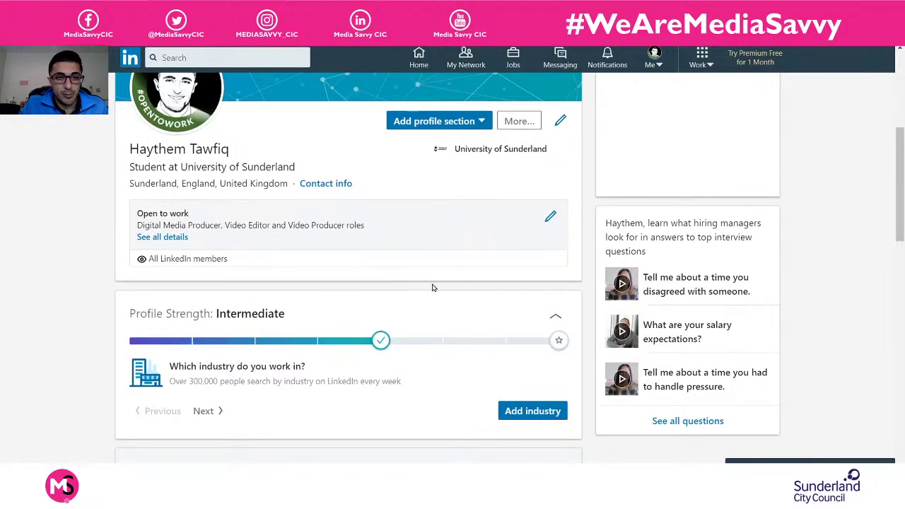
pyautogui.scroll(-3, 432, 283)
pyautogui.scroll(-2, 92, 271)
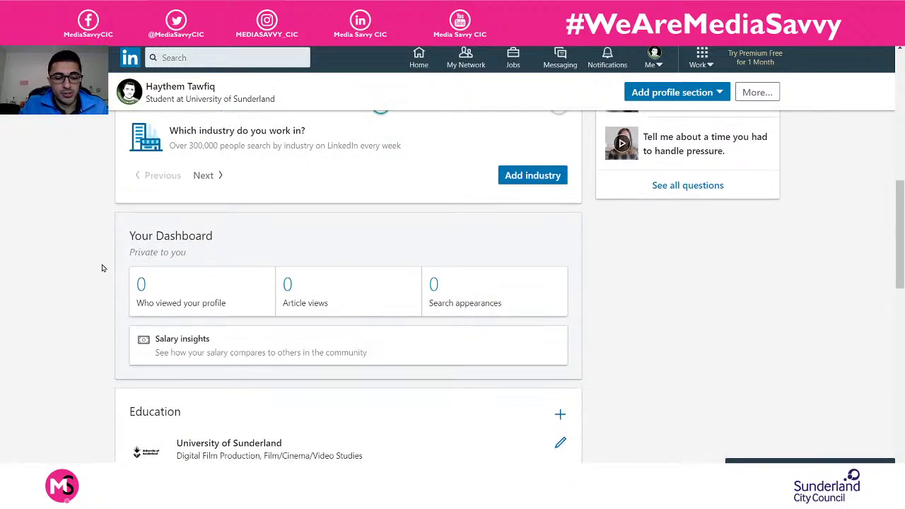
pyautogui.scroll(8, 122, 256)
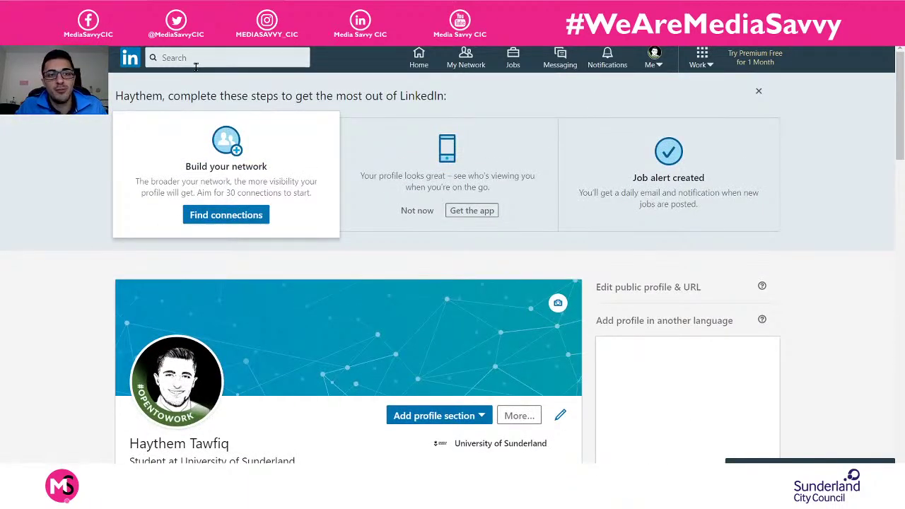
# Bring up the search suggestions, then return to the home feed and scroll it.
pyautogui.click(193, 62)
pyautogui.click(418, 58)
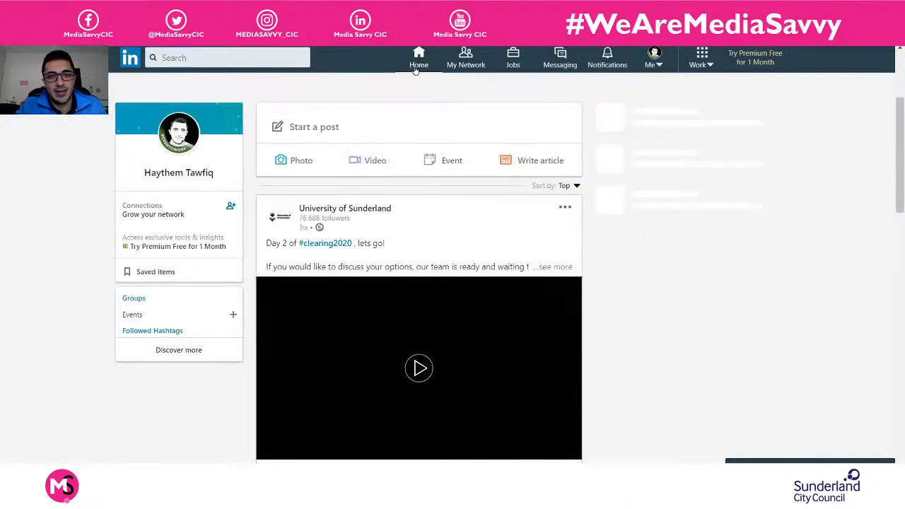
pyautogui.scroll(-1, 212, 233)
pyautogui.scroll(3, 152, 277)
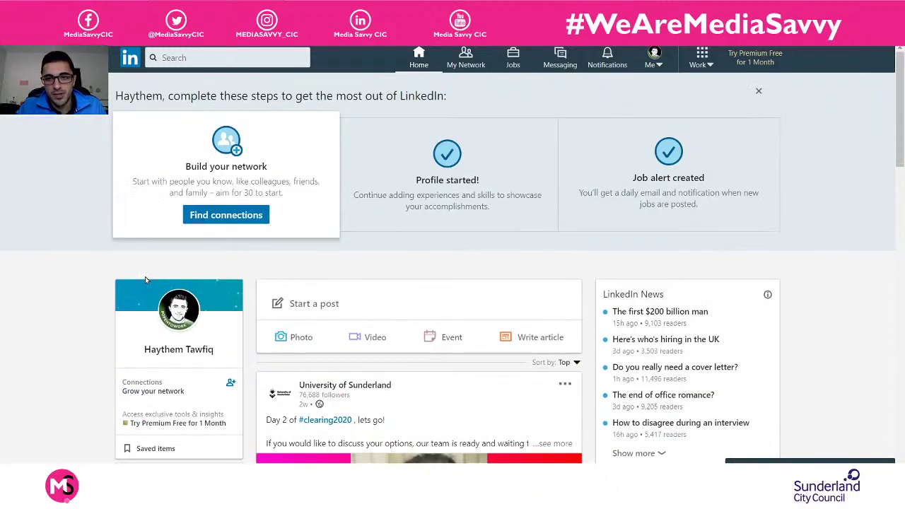
pyautogui.scroll(-7, 222, 275)
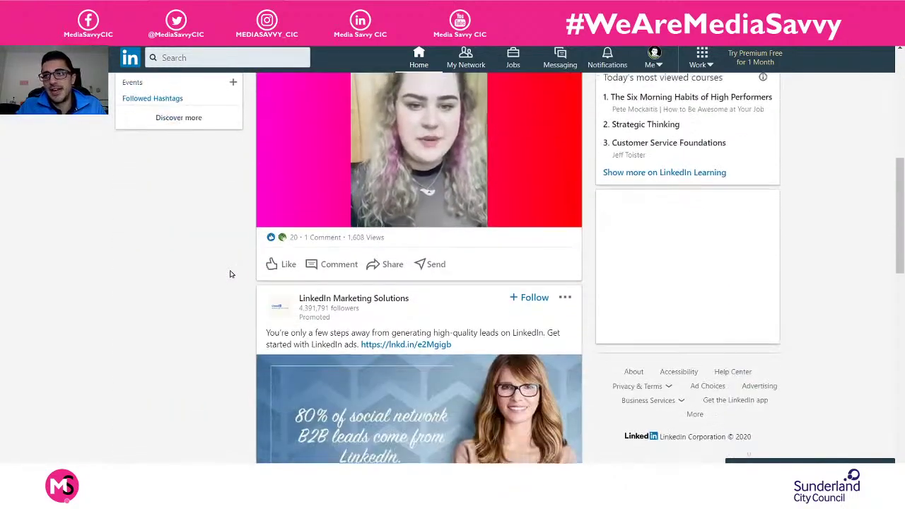
pyautogui.scroll(-6, 229, 274)
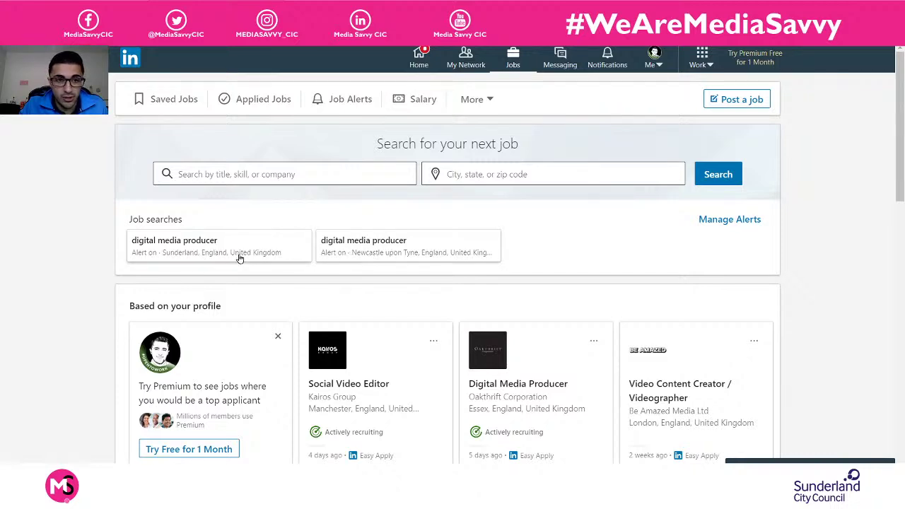
# Search jobs in Sunderland, England, United Kingdom using the recent location entry.
pyautogui.scroll(-1, 253, 254)
pyautogui.scroll(1, 265, 241)
pyautogui.click(307, 172)
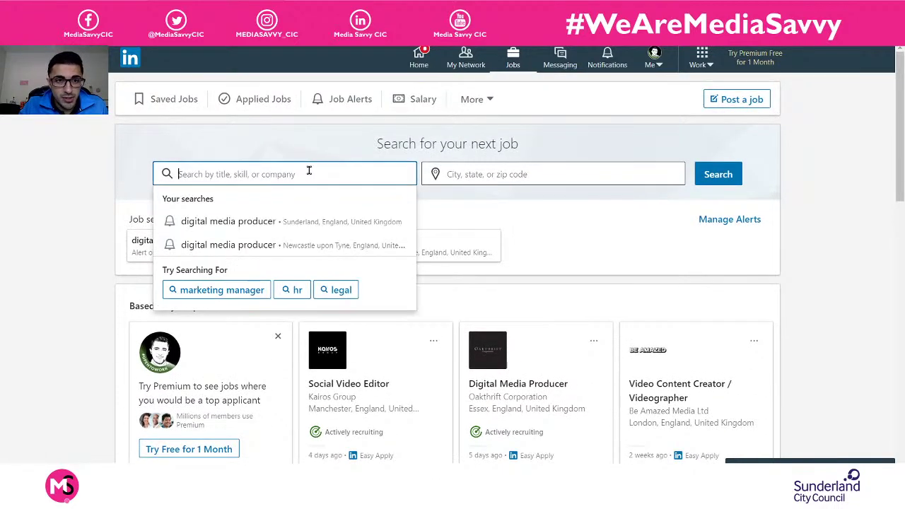
pyautogui.click(262, 138)
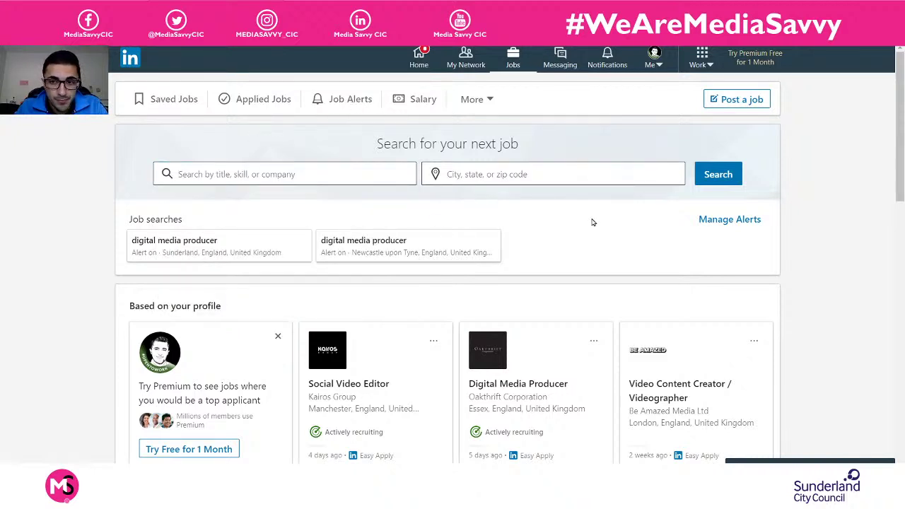
pyautogui.click(355, 172)
pyautogui.click(499, 172)
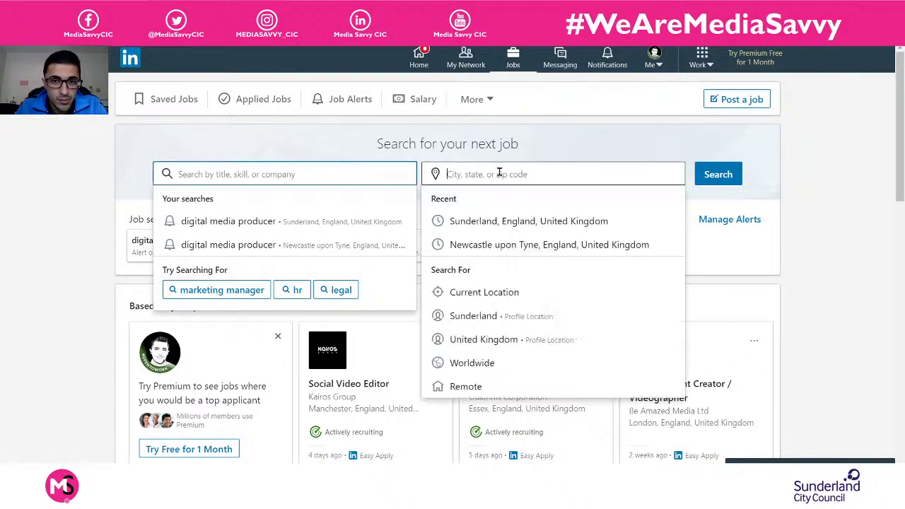
pyautogui.click(499, 220)
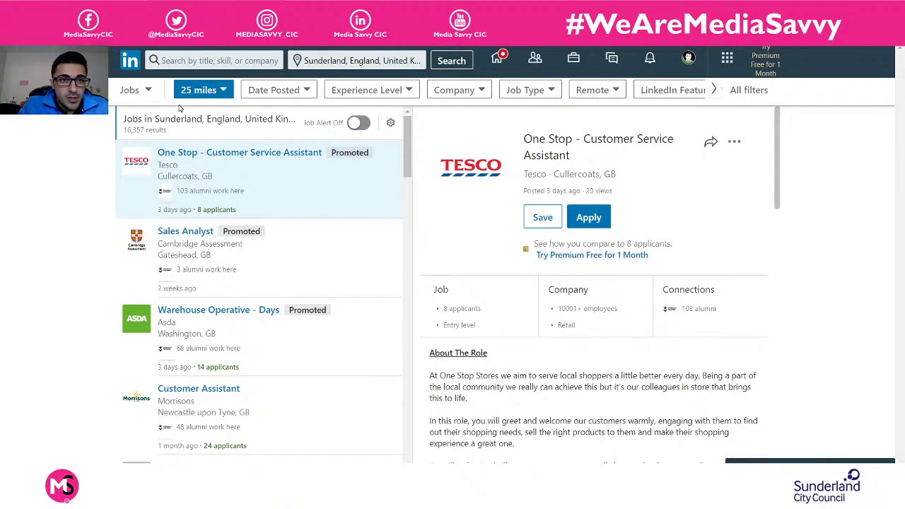
# Limit the Sunderland job results to within 10 miles.
pyautogui.click(199, 92)
pyautogui.click(221, 140)
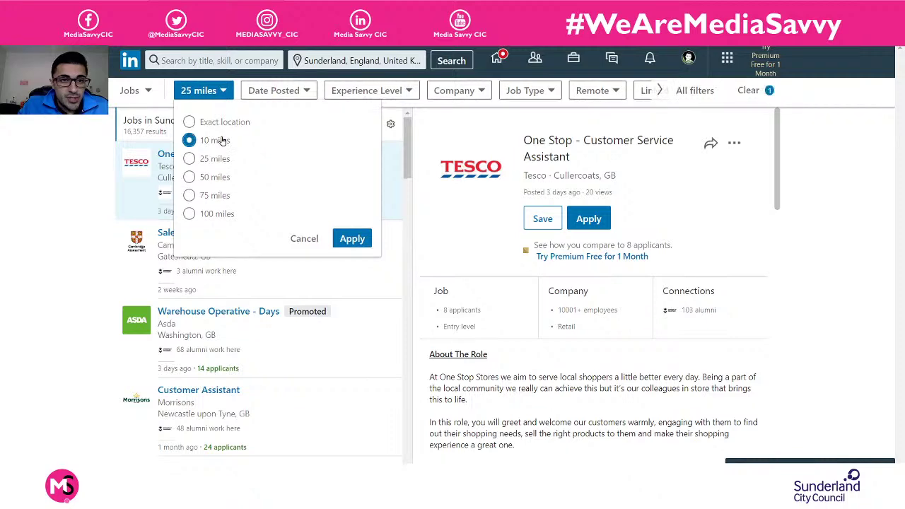
pyautogui.click(351, 238)
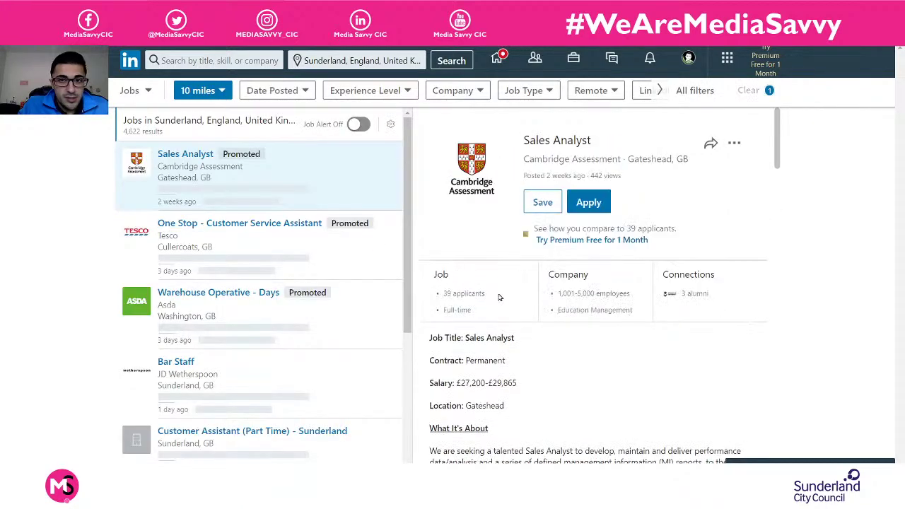
# Apply for Asda's Warehouse Operative - Days job, agreeing to share the profile.
pyautogui.scroll(-5, 507, 292)
pyautogui.scroll(-2, 281, 252)
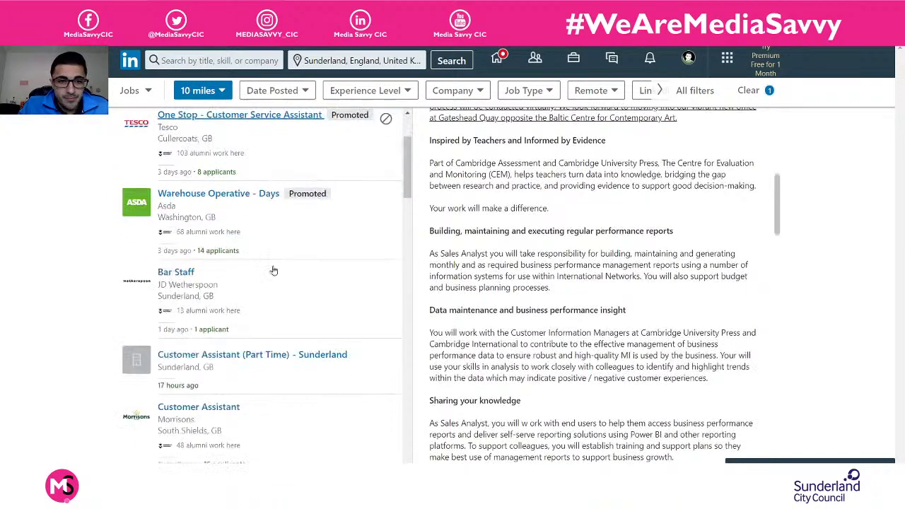
pyautogui.click(245, 204)
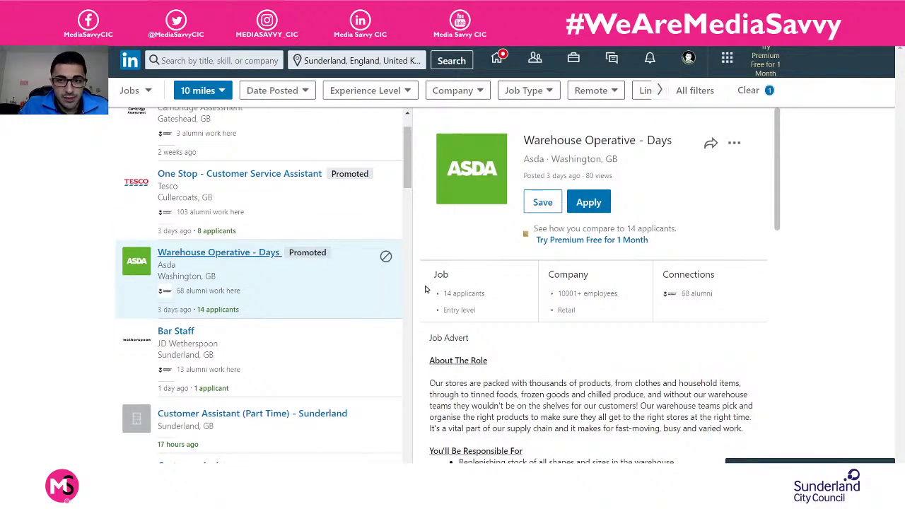
pyautogui.click(594, 203)
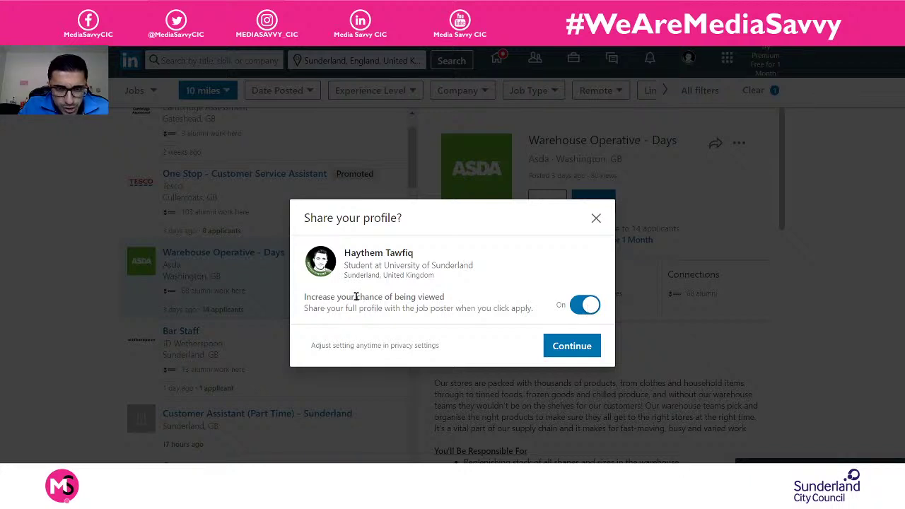
pyautogui.moveTo(325, 304); pyautogui.dragTo(504, 312)
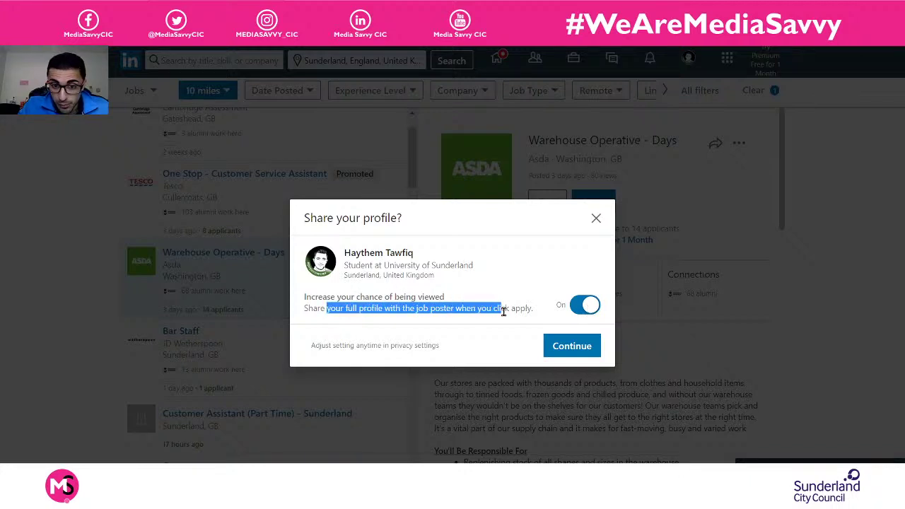
pyautogui.click(377, 305)
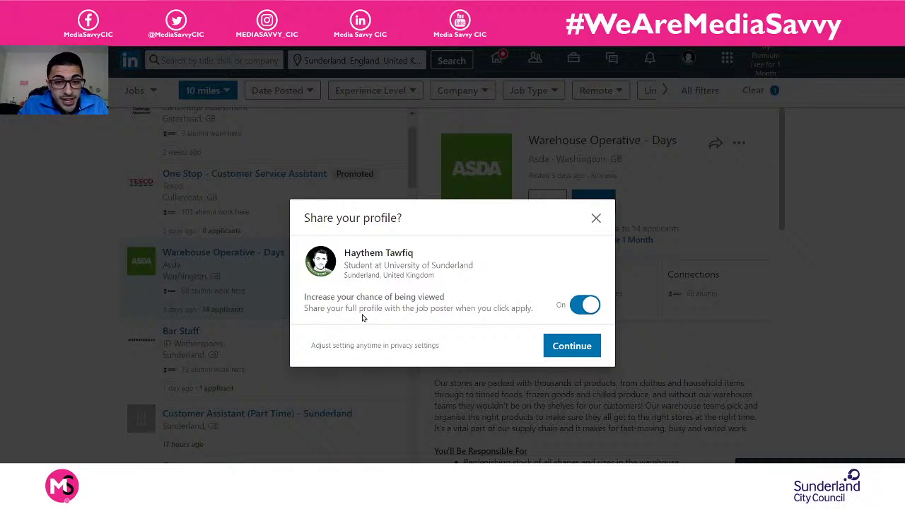
pyautogui.moveTo(366, 318); pyautogui.dragTo(502, 318)
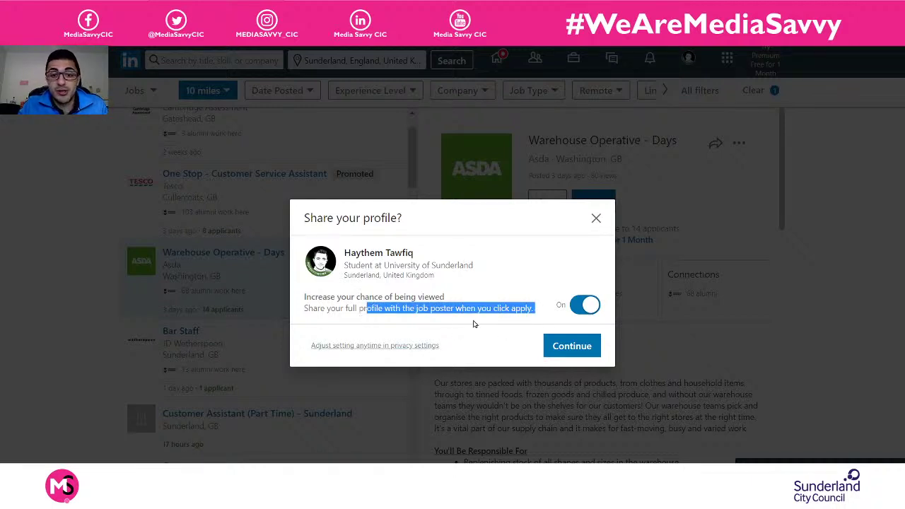
pyautogui.click(523, 308)
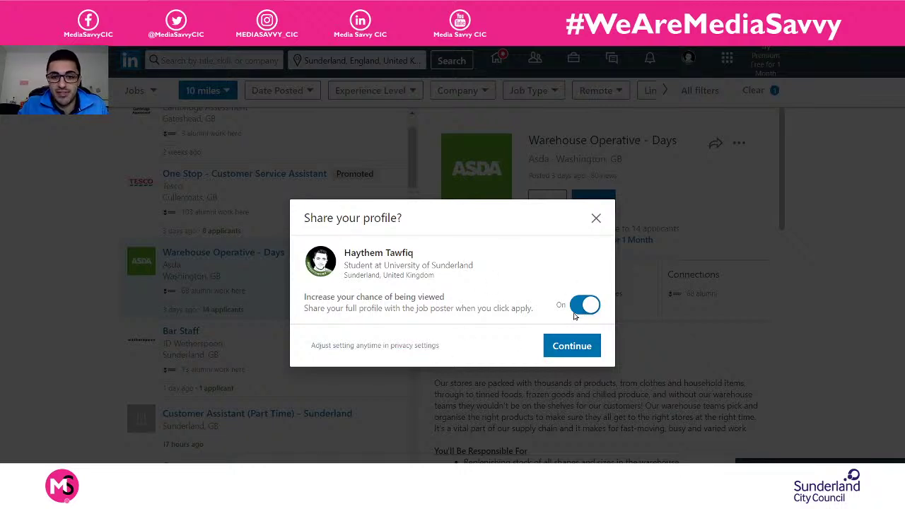
pyautogui.click(562, 346)
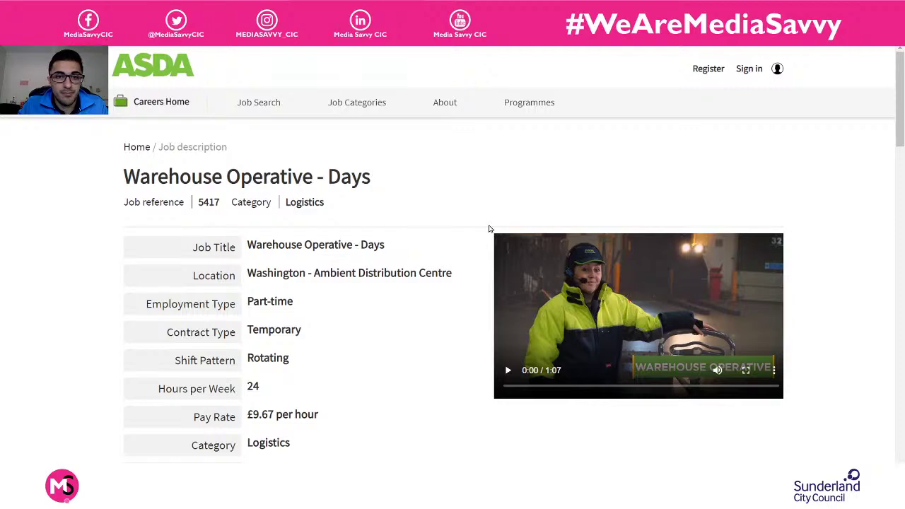
# Read through the ASDA Careers description for Warehouse Operative - Days at £9.67 per hour.
pyautogui.scroll(-3, 489, 228)
pyautogui.scroll(-5, 282, 317)
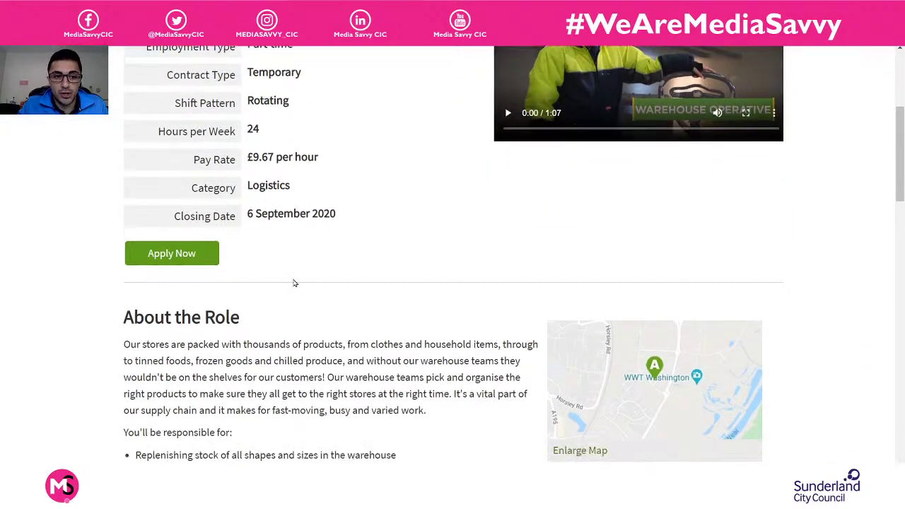
pyautogui.scroll(-2, 345, 265)
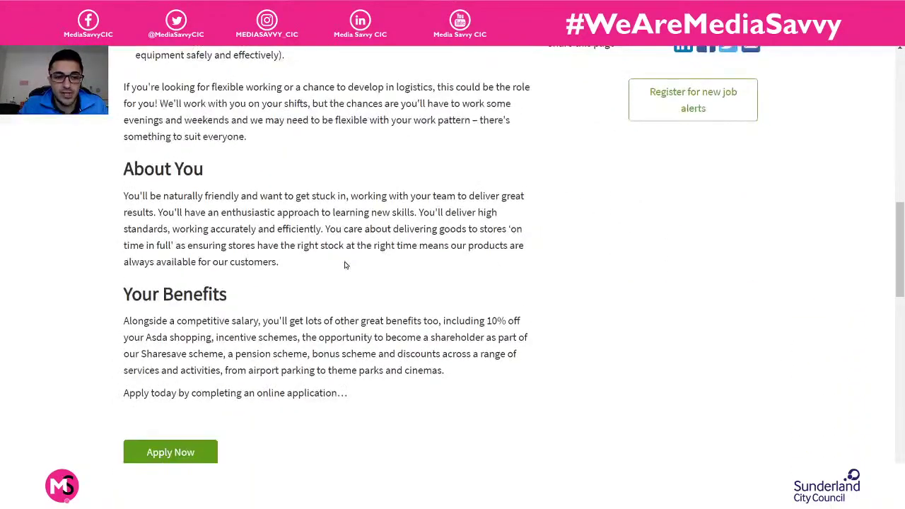
pyautogui.scroll(10, 354, 283)
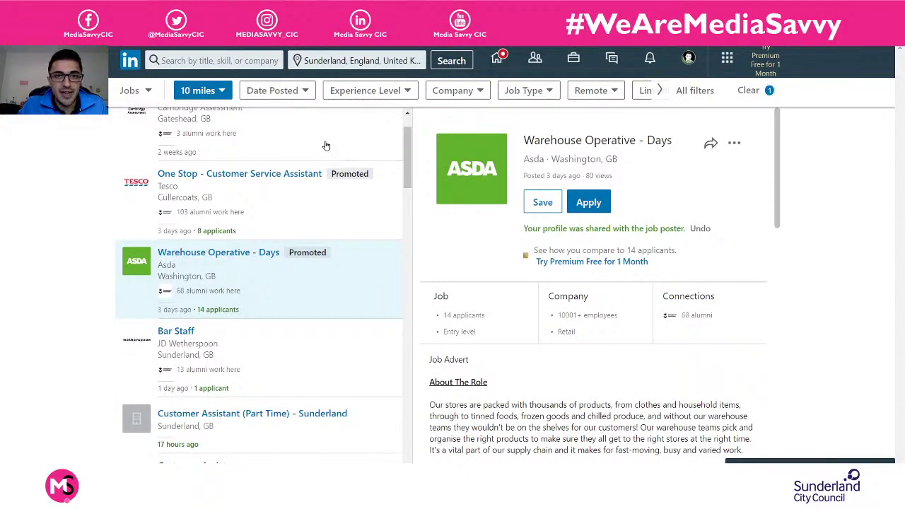
# Browse the nearby jobs, including the Emmersons Solicitors Advocate listing, then return to the home feed.
pyautogui.scroll(-2, 329, 240)
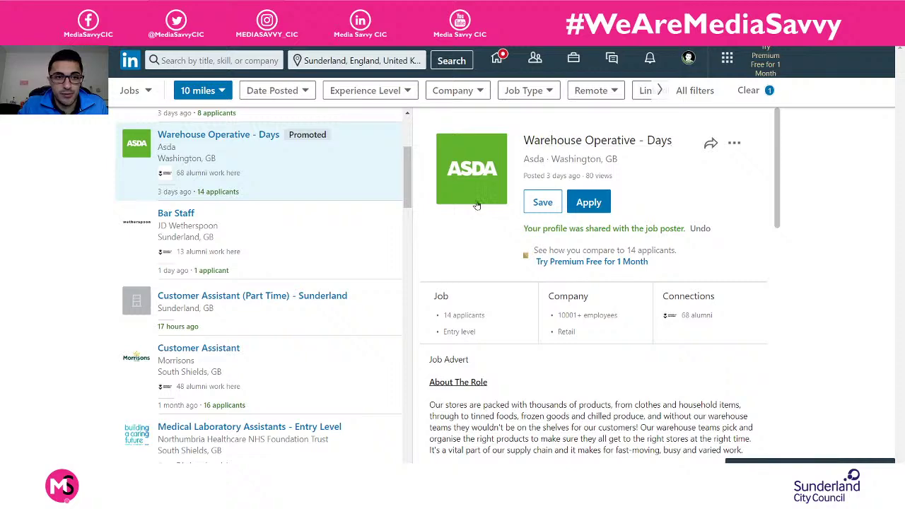
pyautogui.scroll(-2, 280, 257)
pyautogui.scroll(-3, 282, 257)
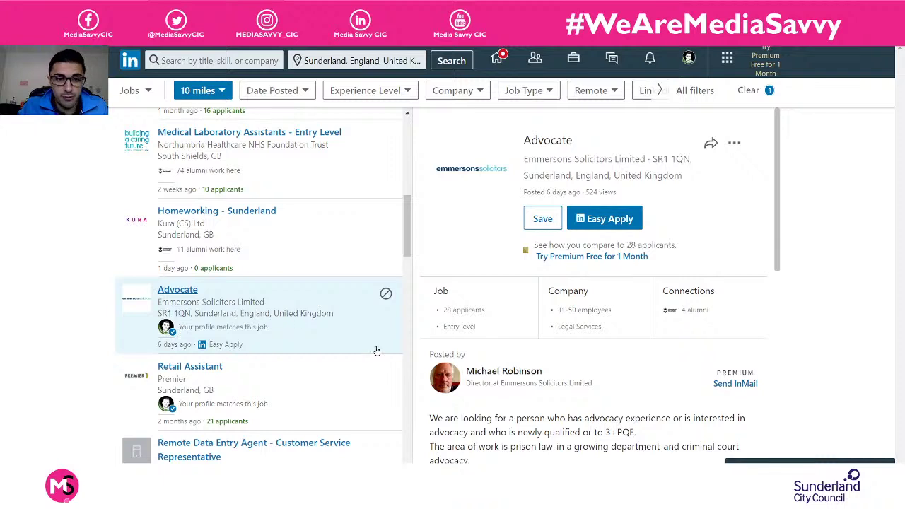
pyautogui.scroll(-3, 374, 353)
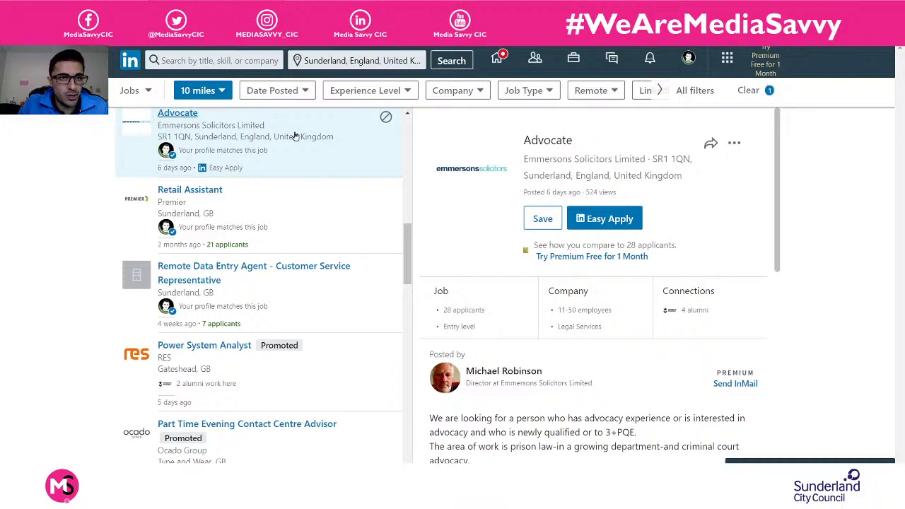
pyautogui.scroll(-8, 385, 423)
pyautogui.scroll(2, 380, 423)
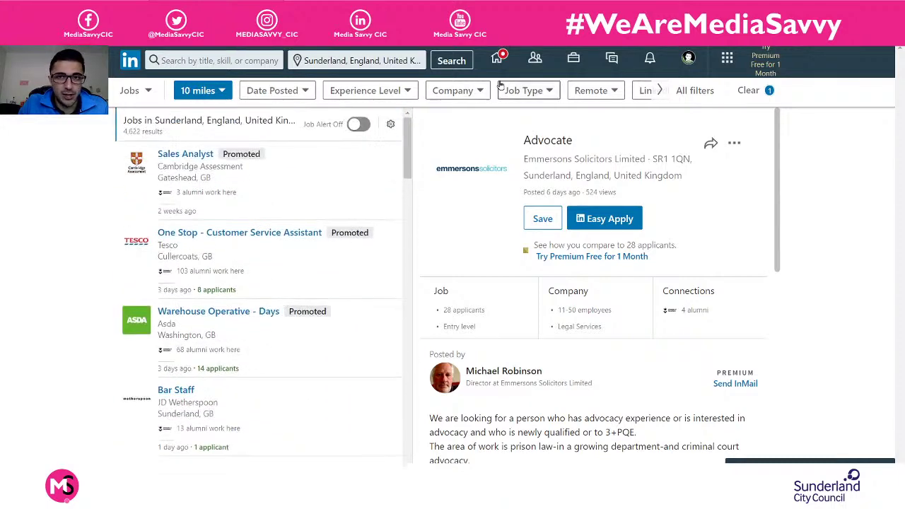
pyautogui.click(129, 62)
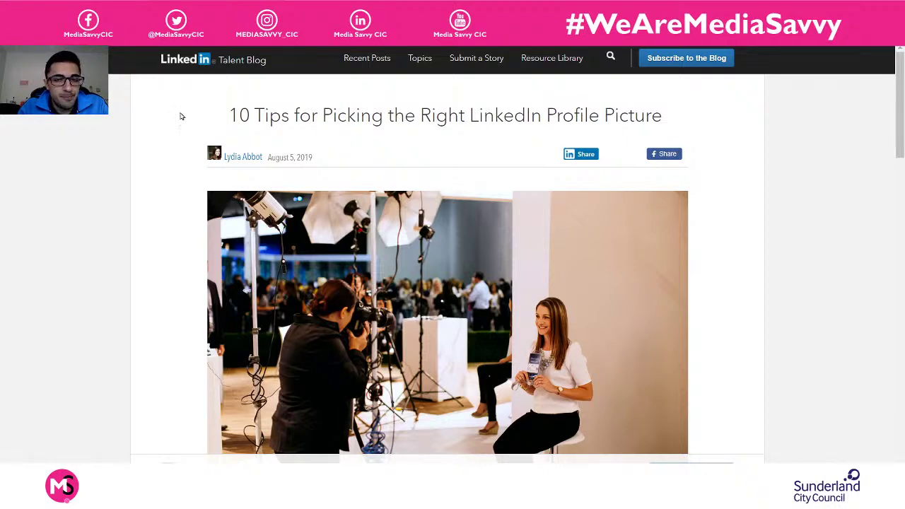
# Select the title of the '10 Tips for Picking the Right LinkedIn Profile Picture' article.
pyautogui.moveTo(227, 116); pyautogui.dragTo(675, 126)
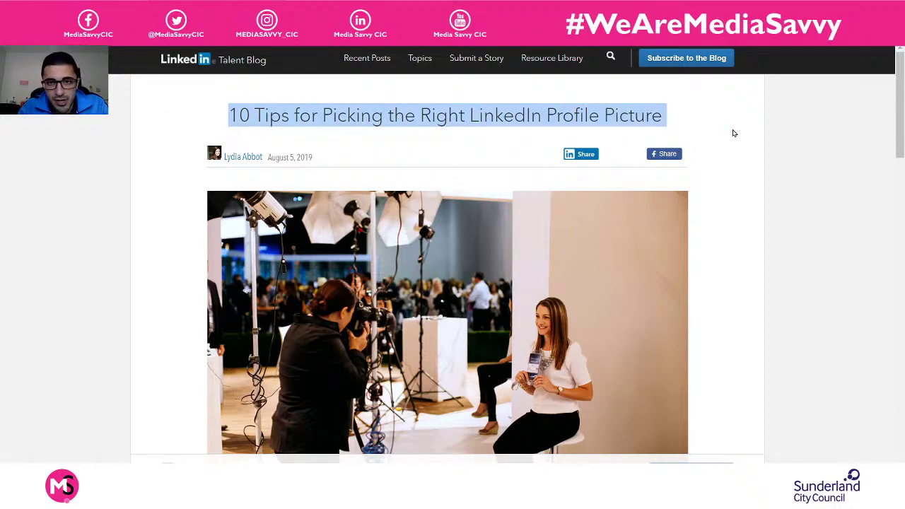
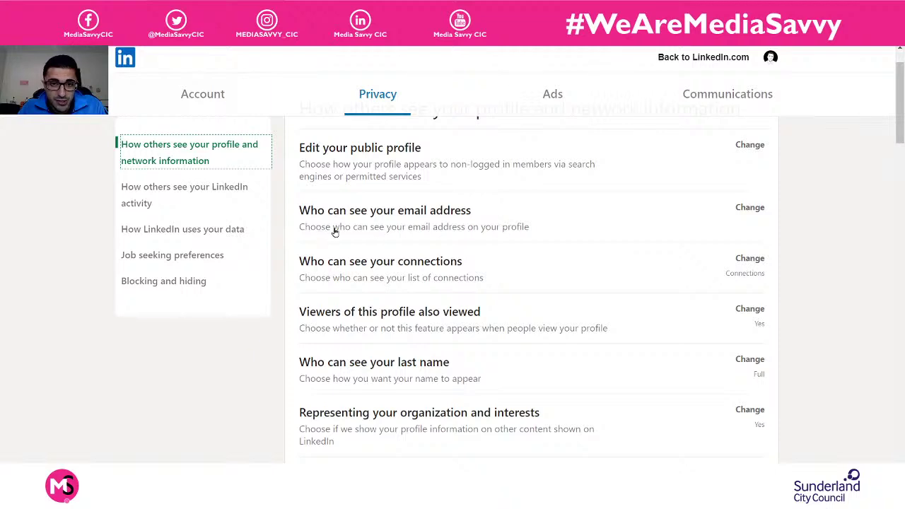
# Keep email visible to 1st-degree connections and connections visible to Your connections.
pyautogui.click(750, 208)
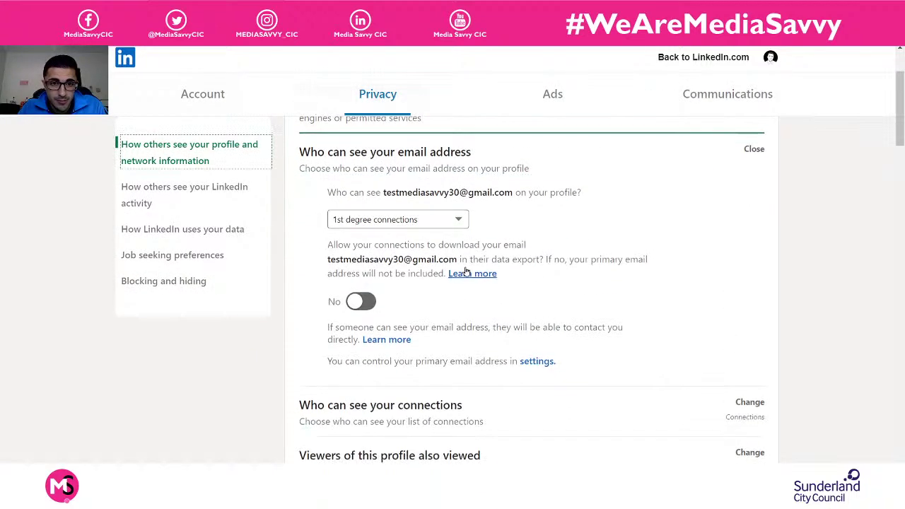
pyautogui.click(417, 219)
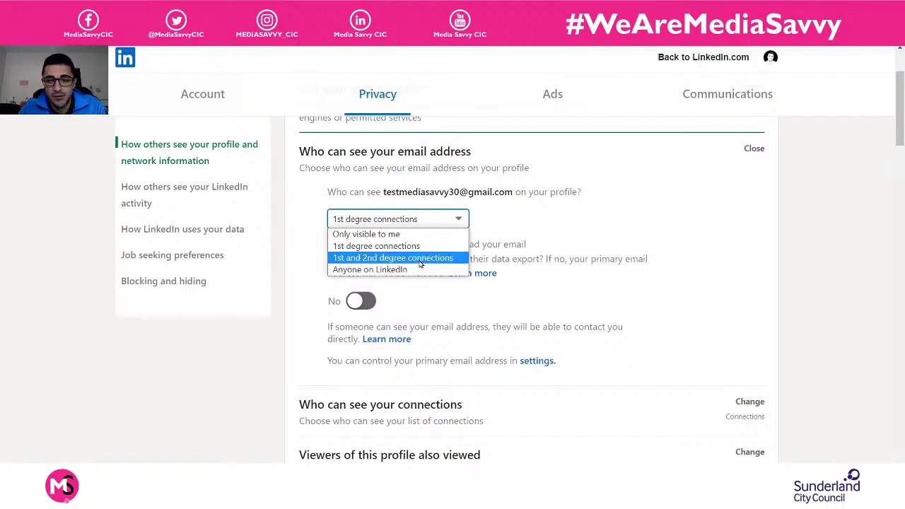
pyautogui.click(871, 271)
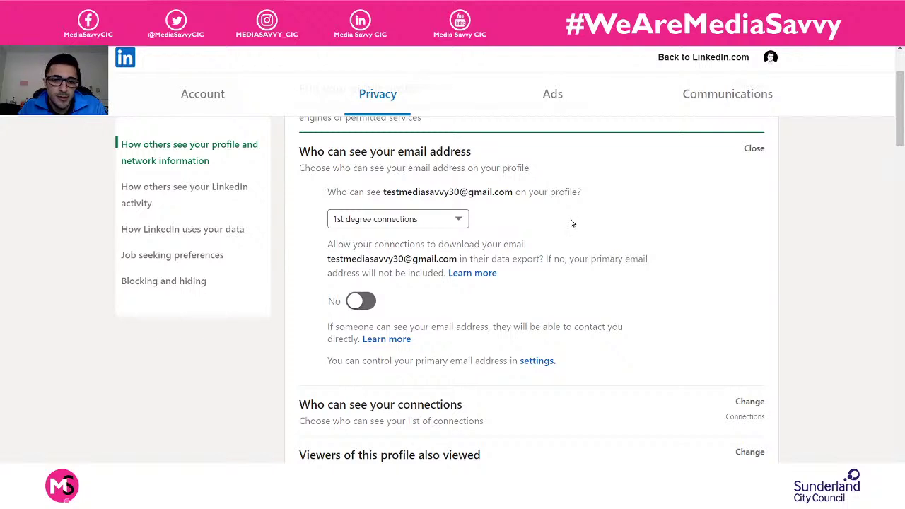
pyautogui.click(753, 149)
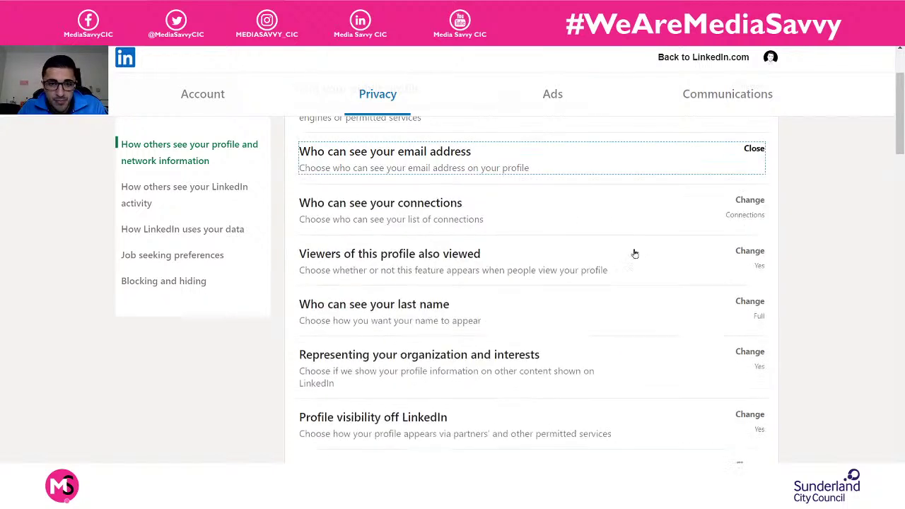
pyautogui.click(749, 199)
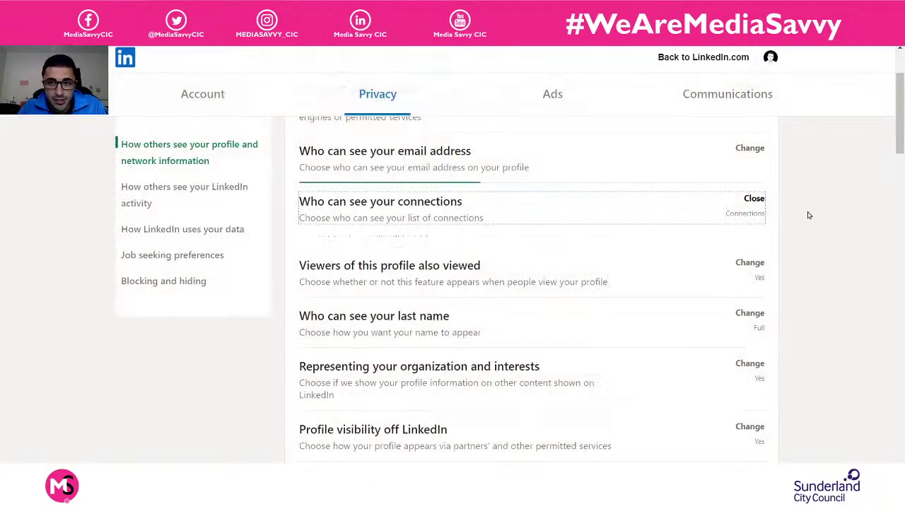
pyautogui.click(386, 288)
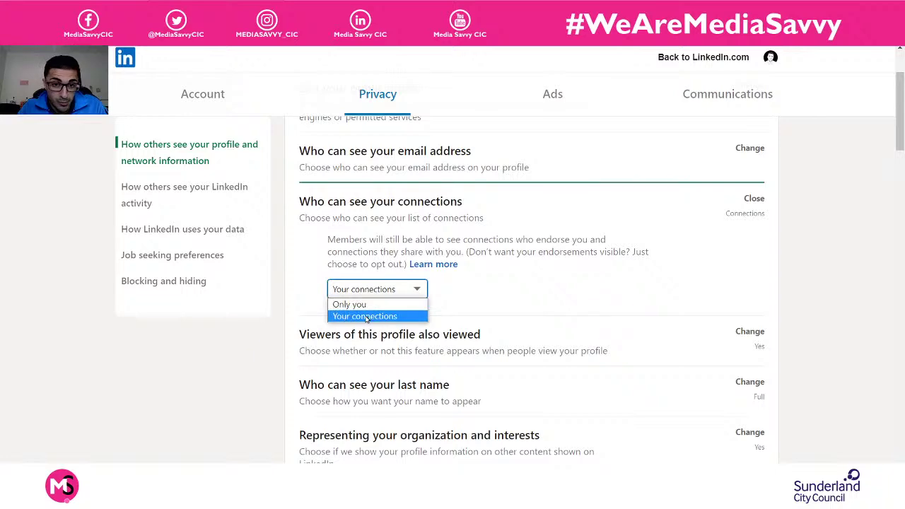
pyautogui.click(871, 265)
pyautogui.click(754, 199)
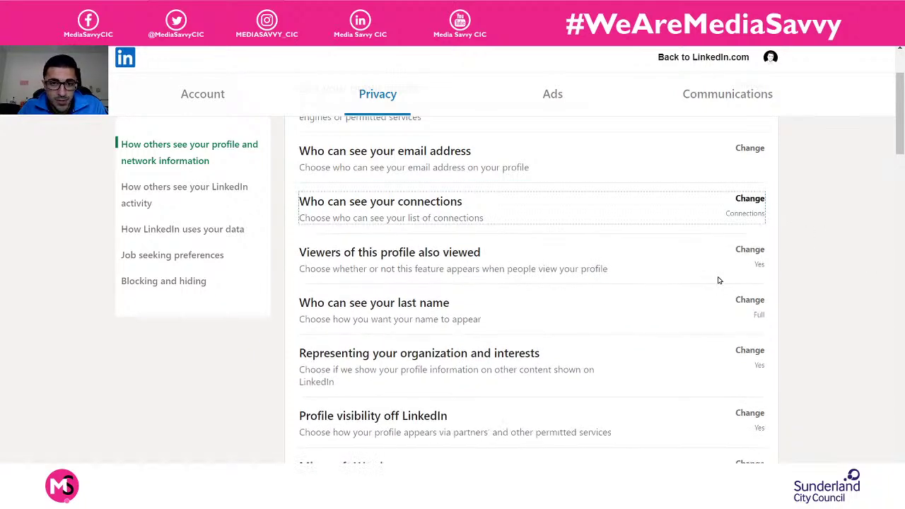
# Look over the profile visibility off LinkedIn setting without changing it.
pyautogui.scroll(-3, 582, 261)
pyautogui.scroll(-1, 582, 258)
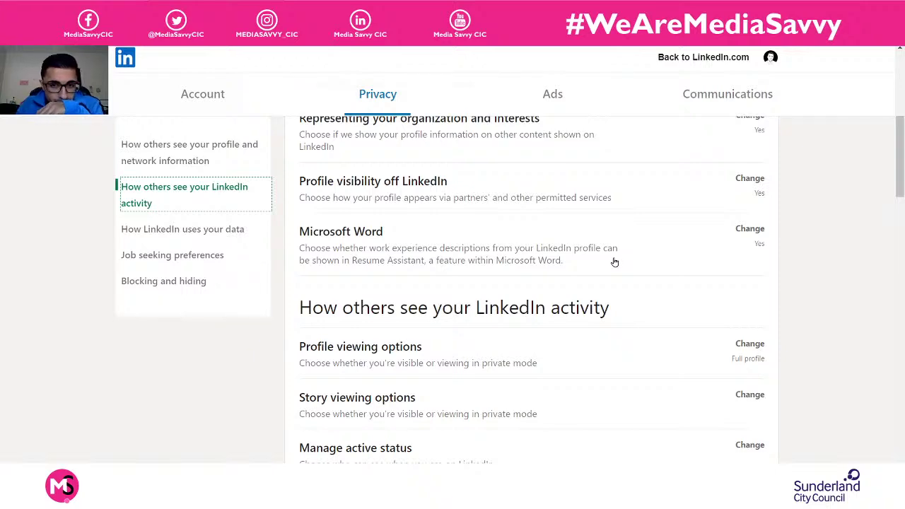
pyautogui.scroll(1, 612, 261)
pyautogui.scroll(1, 612, 261)
pyautogui.click(551, 309)
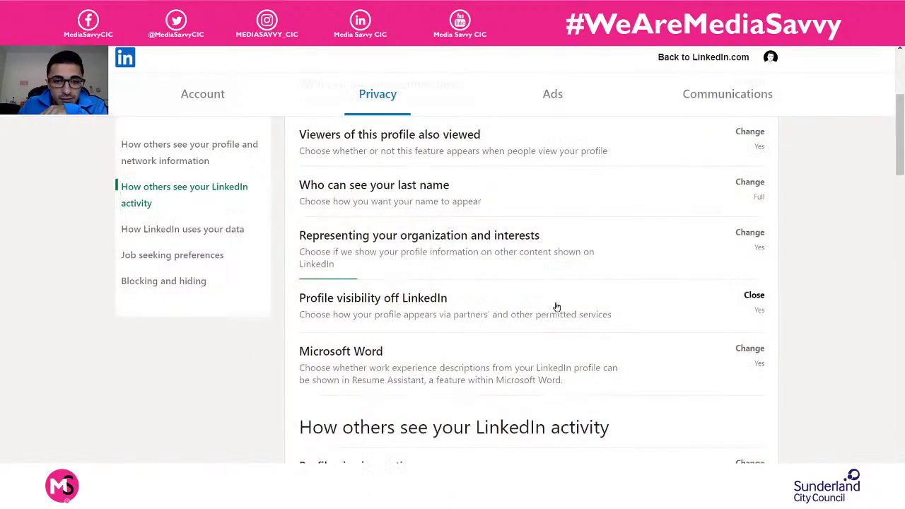
pyautogui.scroll(-1, 563, 304)
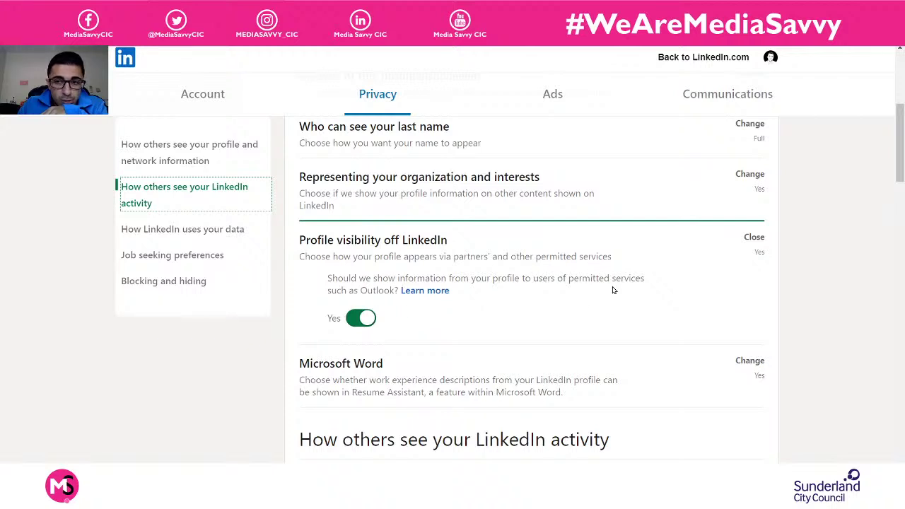
pyautogui.click(665, 262)
pyautogui.scroll(1, 614, 275)
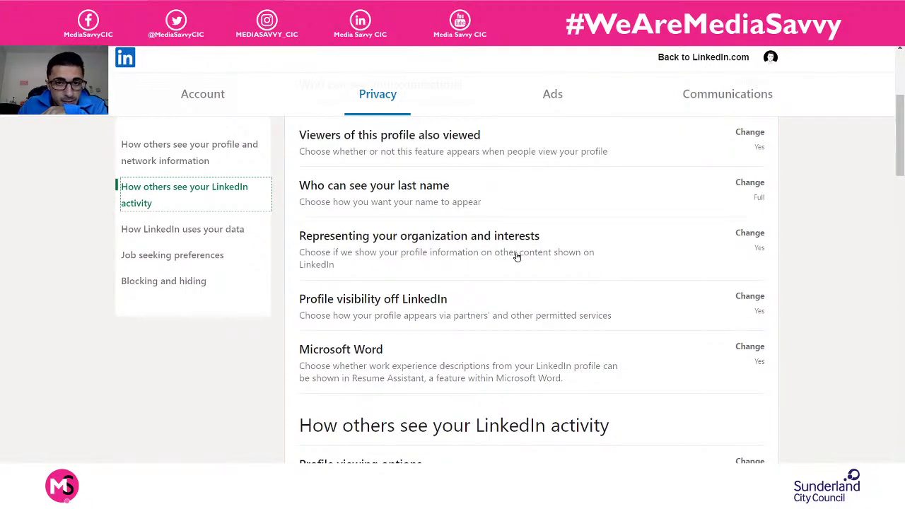
pyautogui.scroll(1, 509, 260)
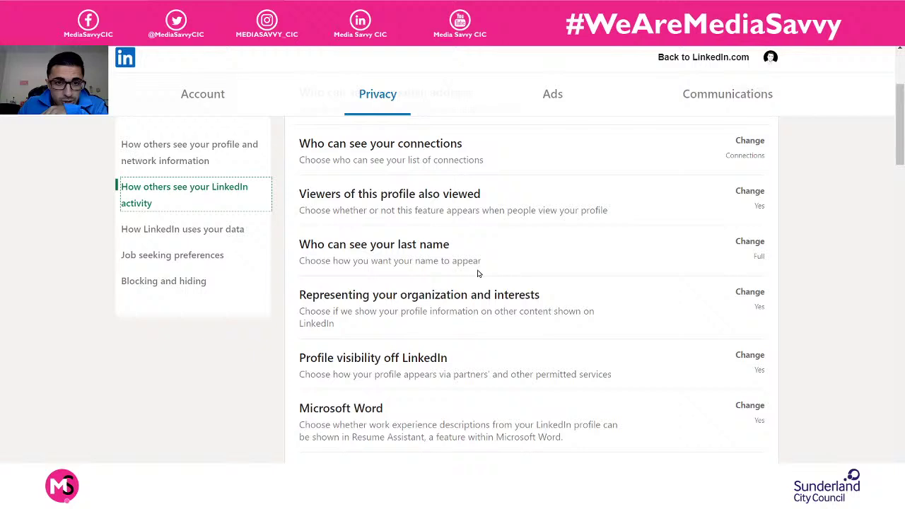
# Set last name visibility to show only the last initial to non-connections.
pyautogui.click(432, 256)
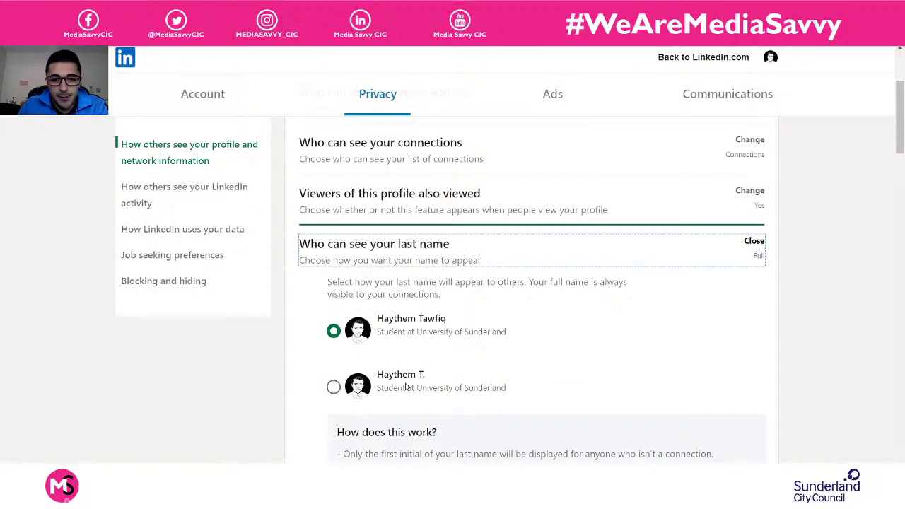
pyautogui.click(333, 386)
pyautogui.scroll(-1, 402, 357)
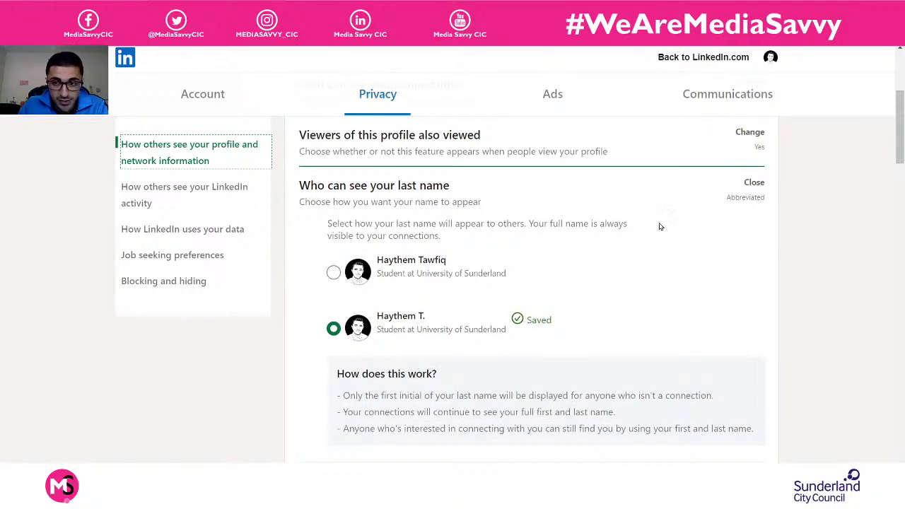
pyautogui.click(752, 182)
pyautogui.scroll(1, 650, 262)
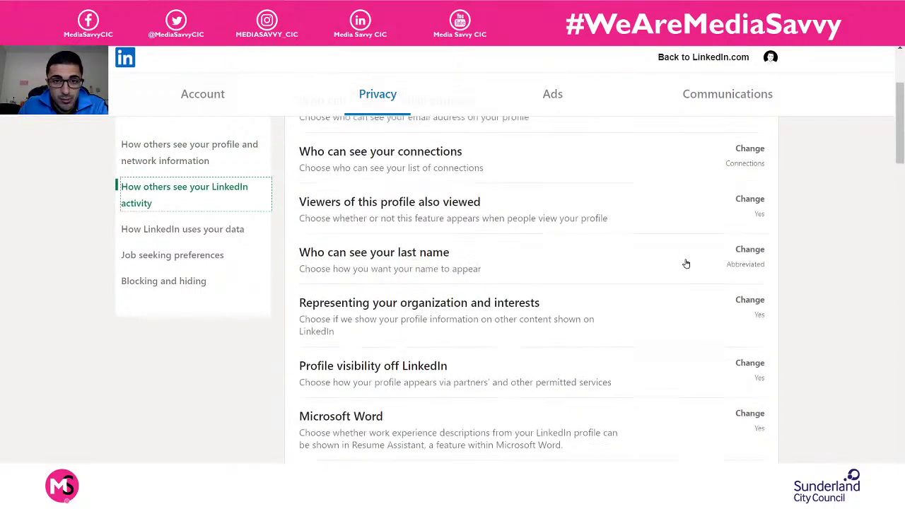
# Open Job application settings from the Job seeking preferences section.
pyautogui.scroll(-1, 200, 262)
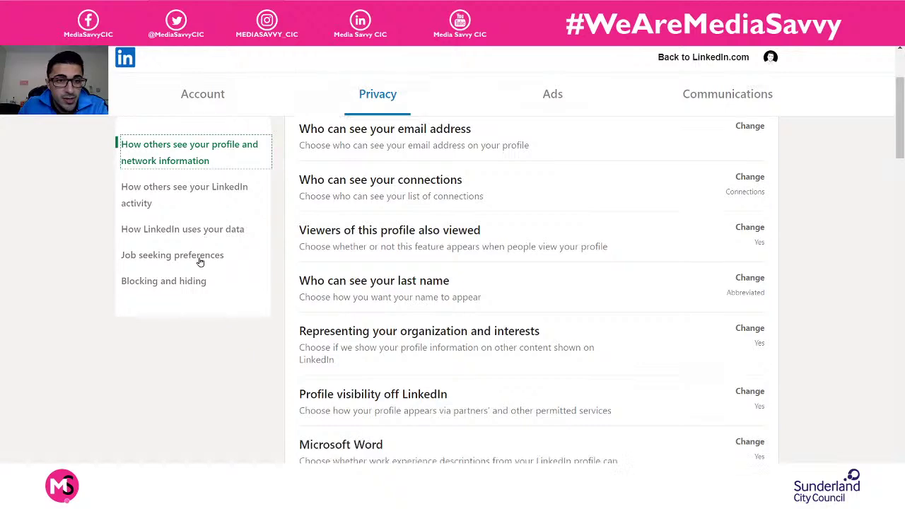
pyautogui.click(200, 256)
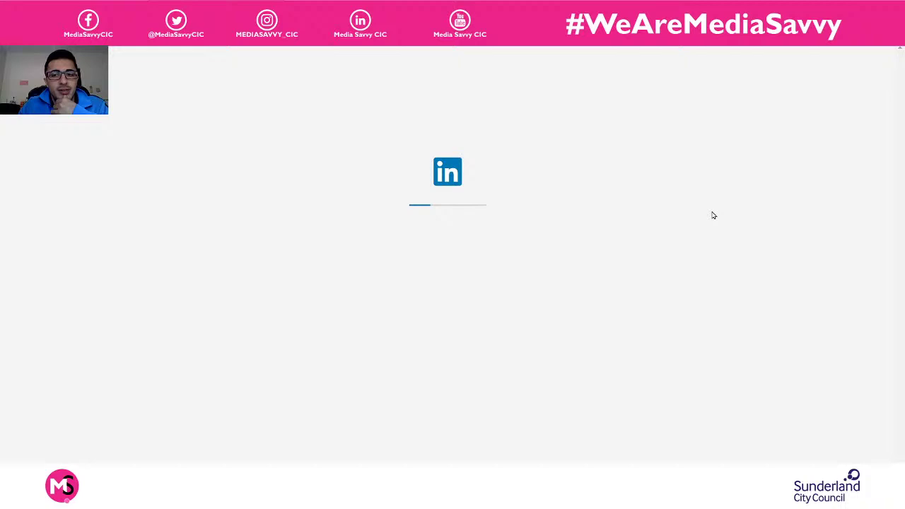
pyautogui.click(710, 215)
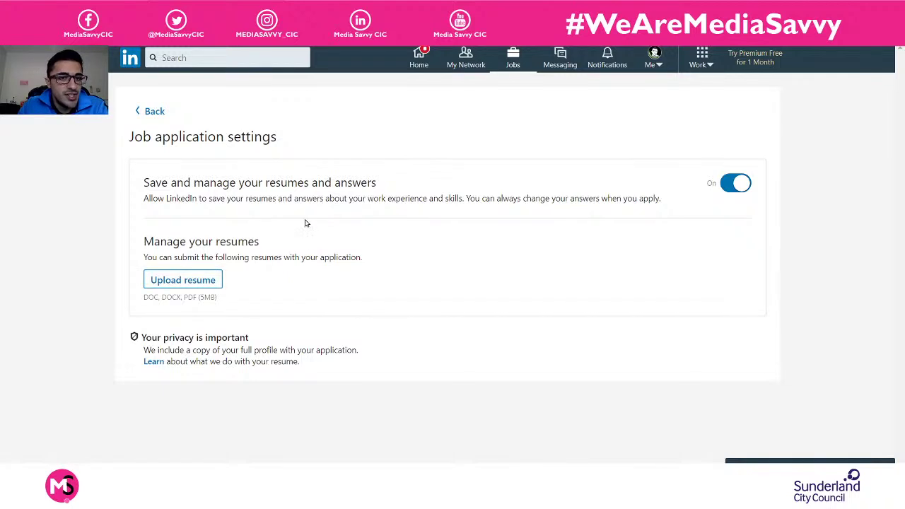
# Read the resume-saving description, then return to Privacy settings at Blocking and hiding.
pyautogui.moveTo(154, 197); pyautogui.dragTo(326, 197)
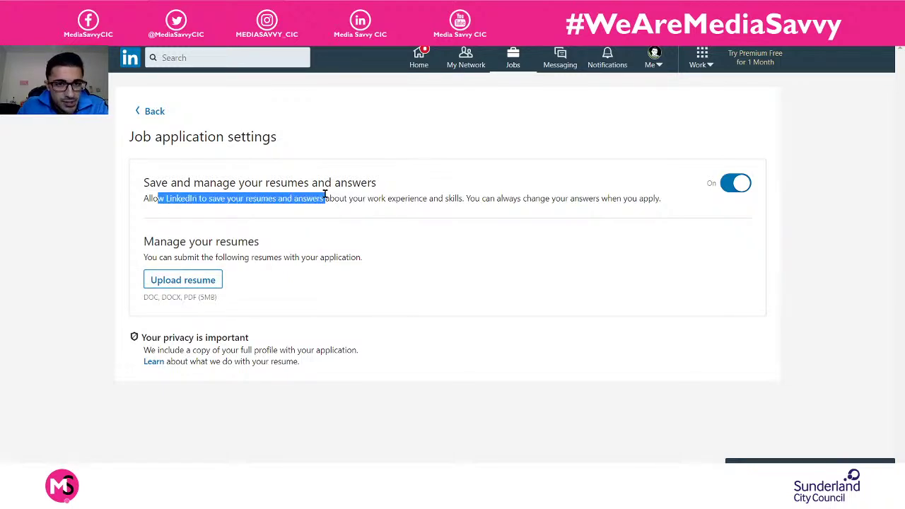
pyautogui.click(267, 198)
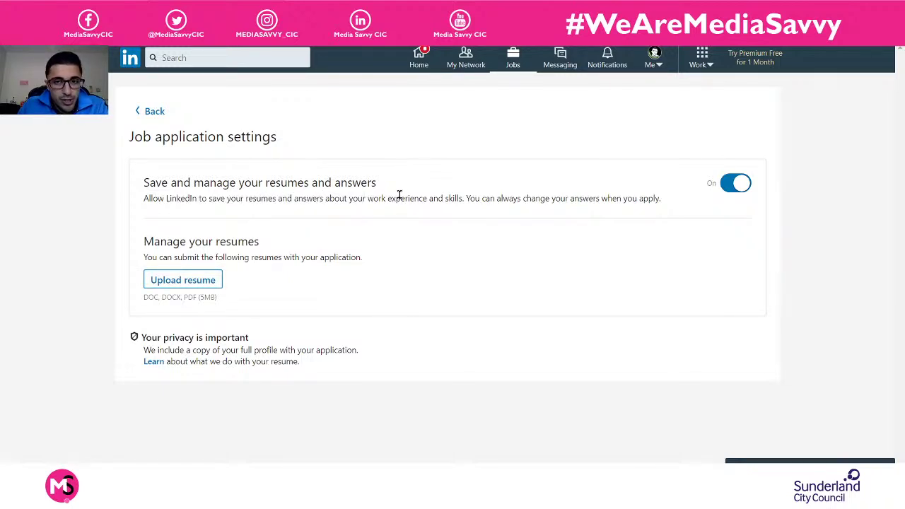
pyautogui.moveTo(493, 197); pyautogui.dragTo(616, 198)
pyautogui.click(656, 201)
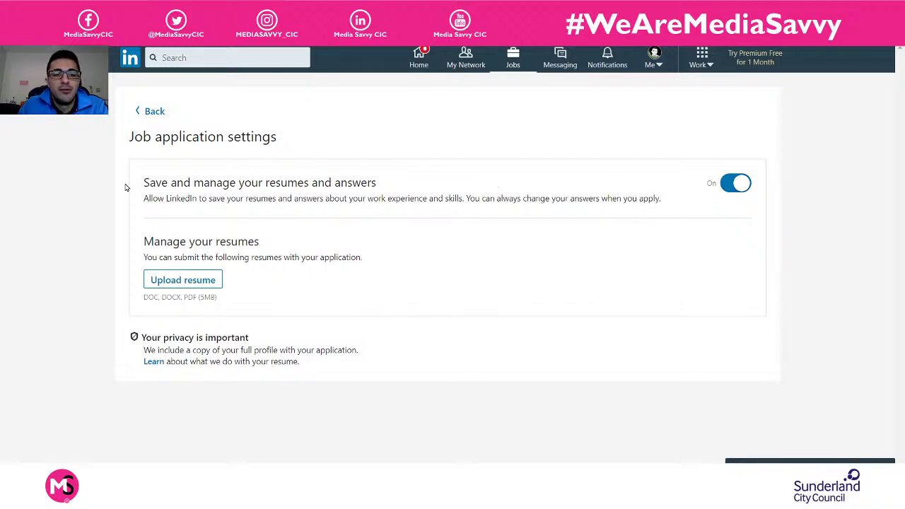
pyautogui.moveTo(125, 186); pyautogui.dragTo(432, 178)
pyautogui.click(446, 178)
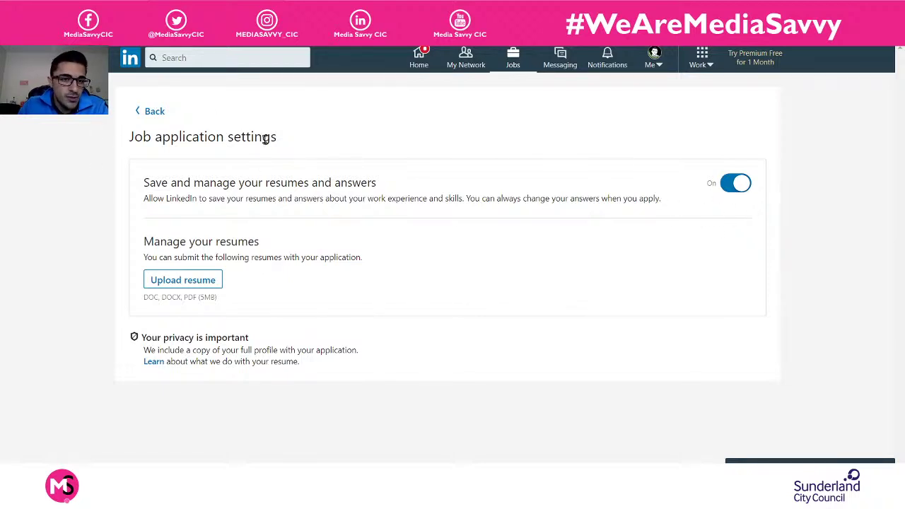
pyautogui.hotkey('alt', 'Left')
pyautogui.scroll(-2, 355, 208)
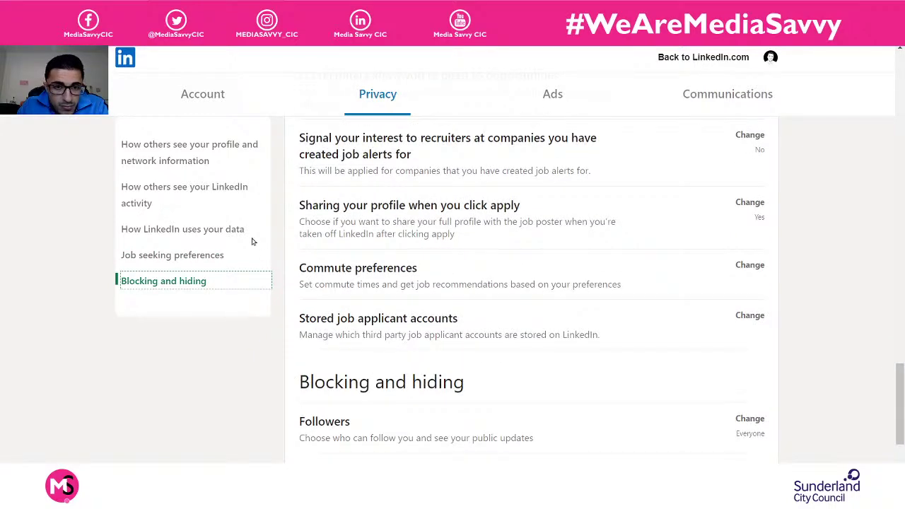
# Pass through Ads into Communications and view the On LinkedIn notification settings.
pyautogui.scroll(-1, 444, 275)
pyautogui.click(553, 94)
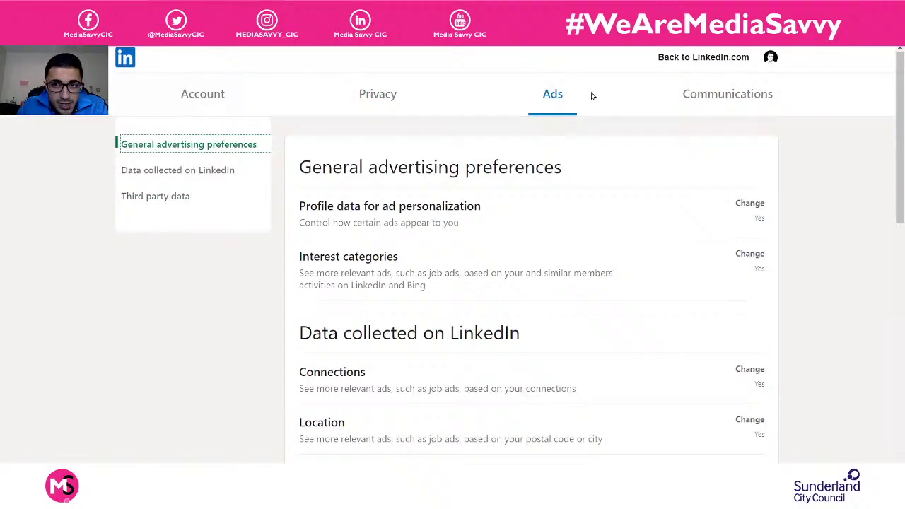
pyautogui.click(685, 92)
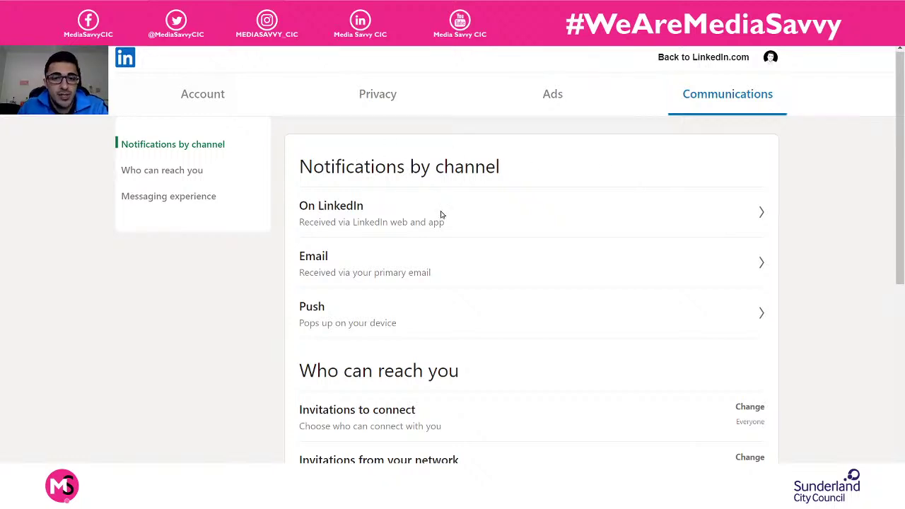
pyautogui.click(549, 209)
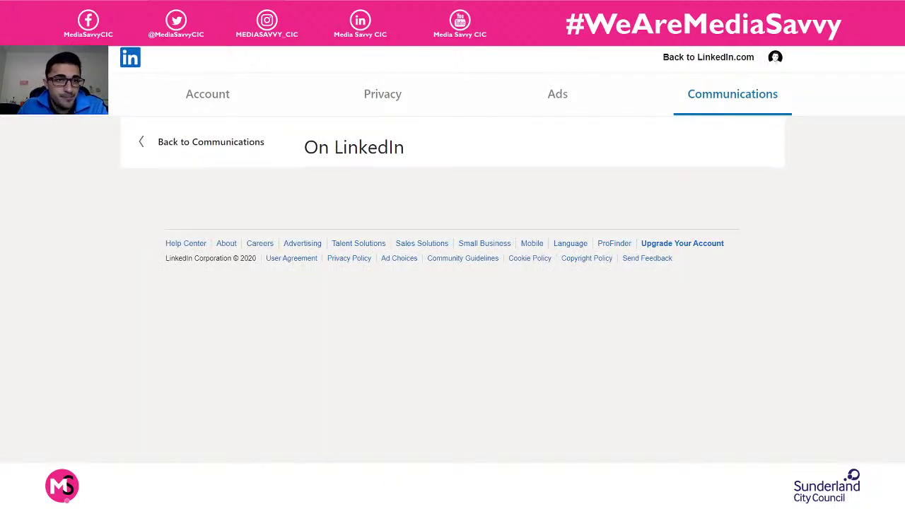
pyautogui.click(188, 143)
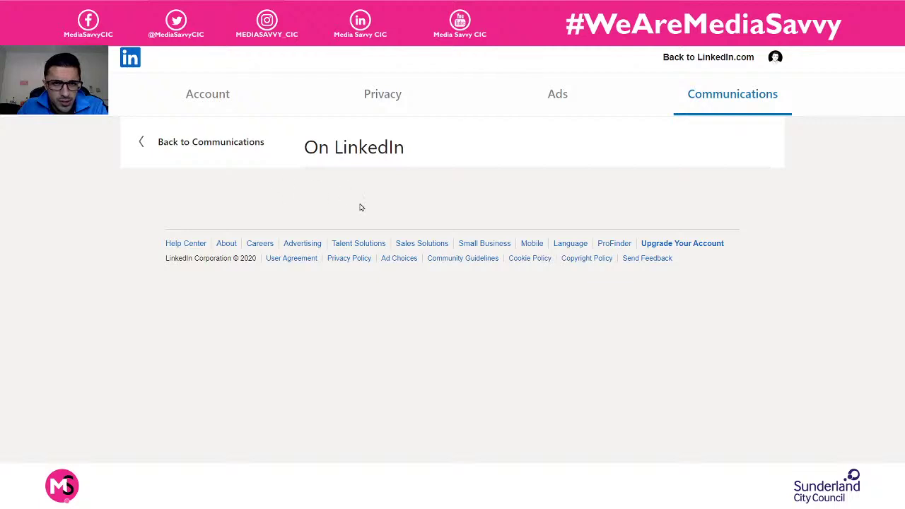
# Scroll through the remaining Communications sections, then return to the Account settings.
pyautogui.scroll(-1, 417, 274)
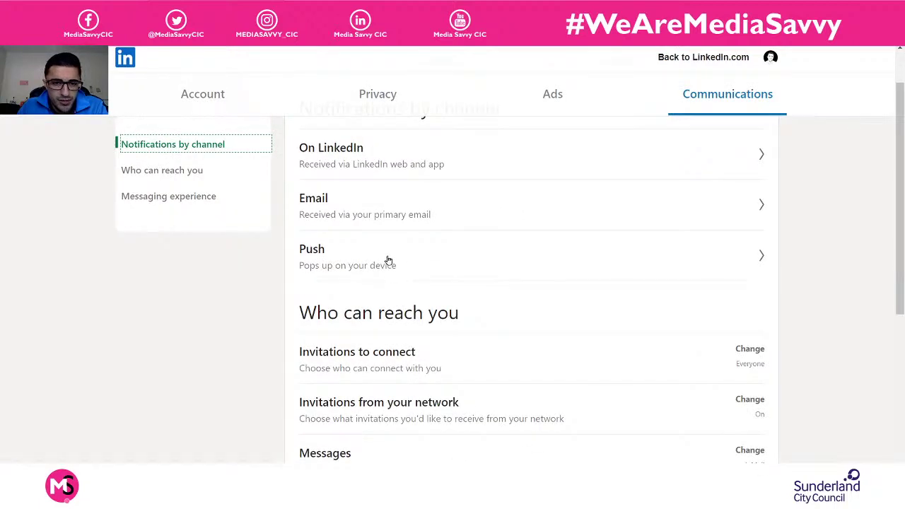
pyautogui.scroll(-2, 257, 247)
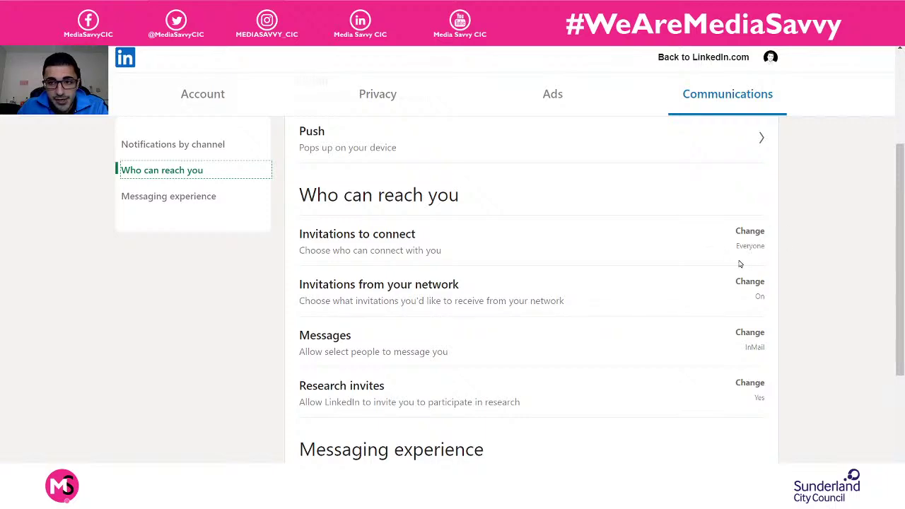
pyautogui.scroll(-1, 819, 263)
pyautogui.scroll(-2, 332, 273)
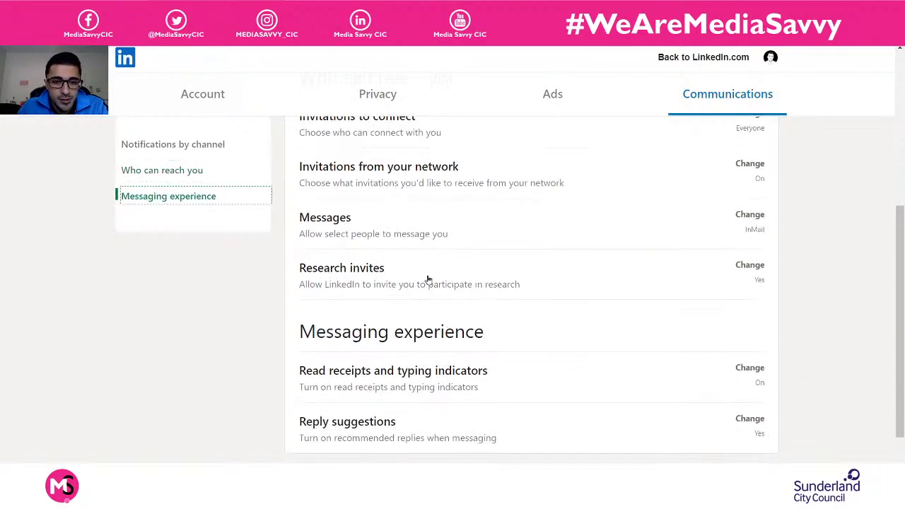
pyautogui.click(202, 94)
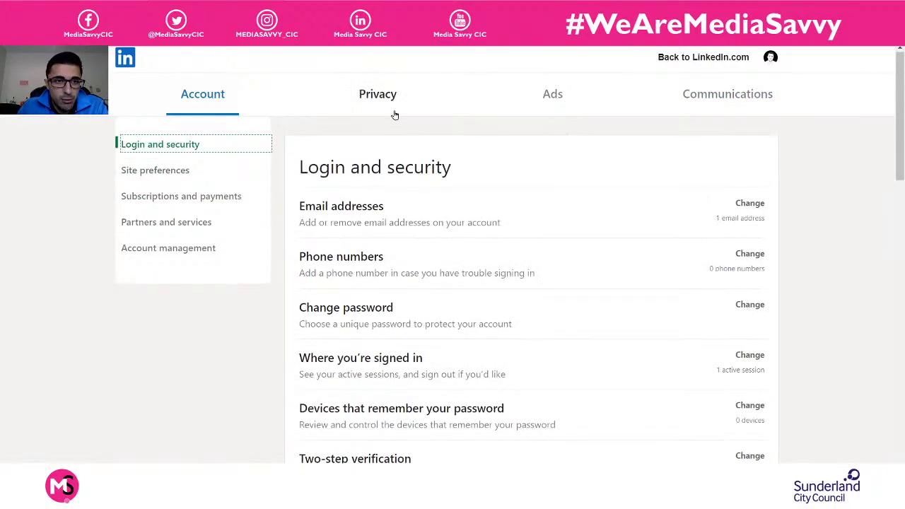
pyautogui.click(201, 151)
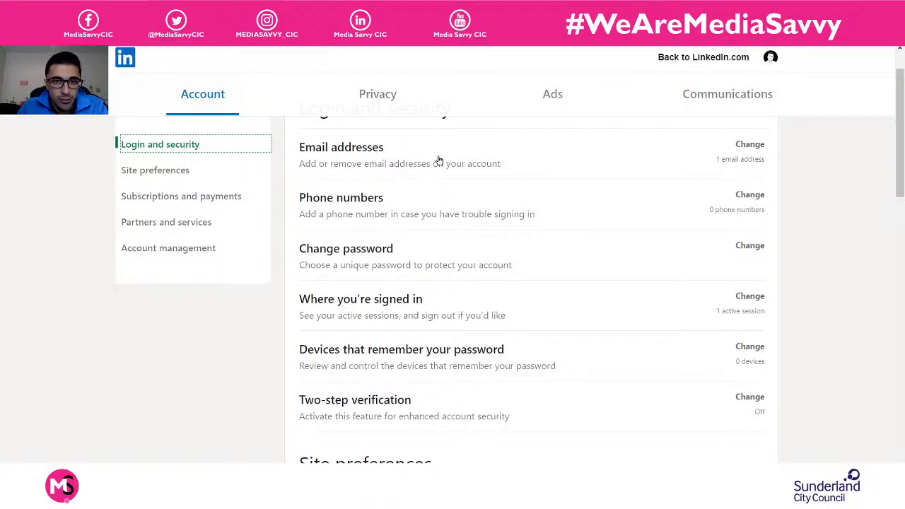
pyautogui.scroll(-1, 439, 168)
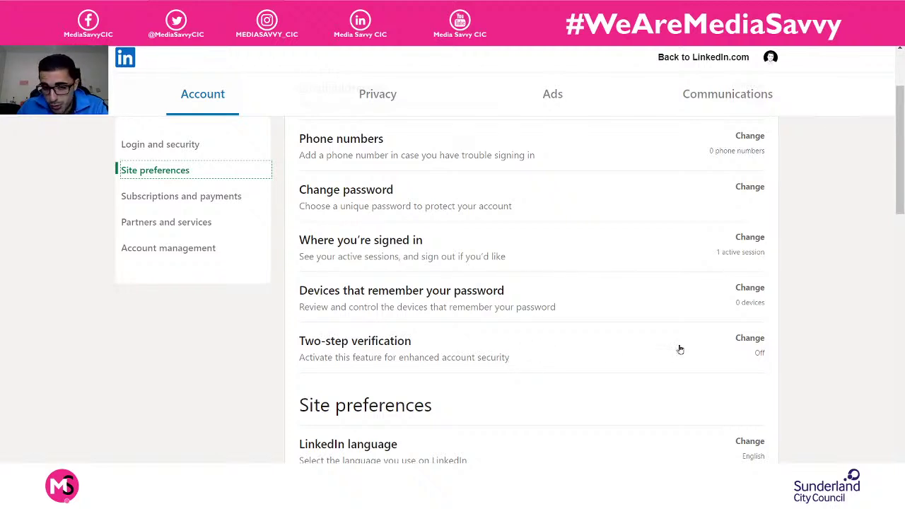
pyautogui.scroll(-1, 657, 322)
pyautogui.scroll(-2, 638, 311)
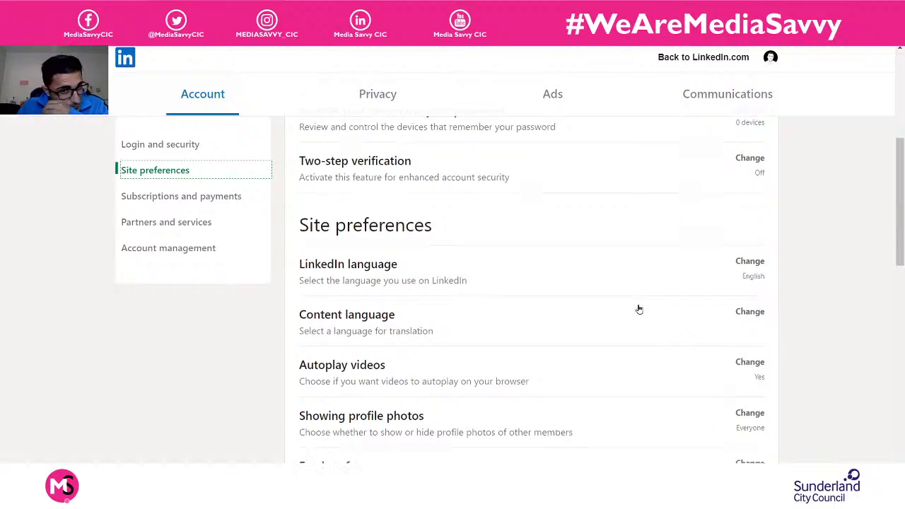
pyautogui.scroll(-1, 637, 305)
pyautogui.scroll(-7, 636, 303)
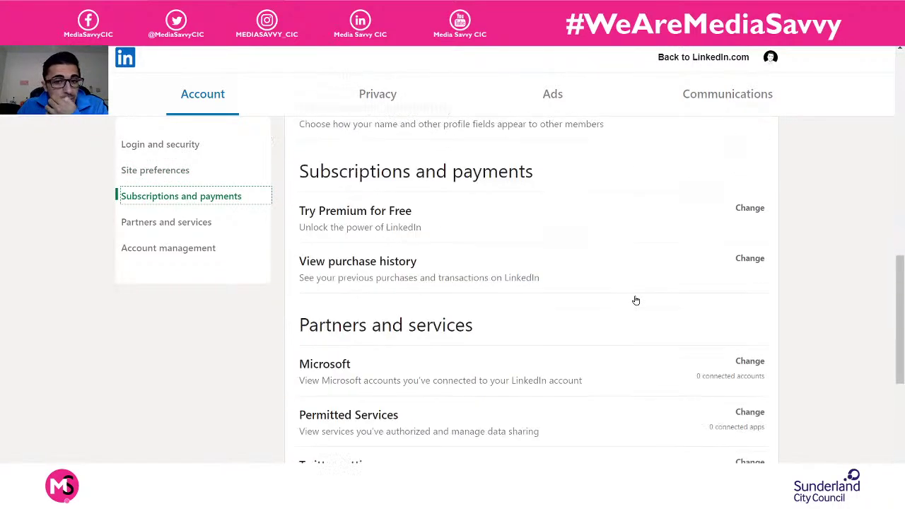
pyautogui.scroll(-5, 635, 300)
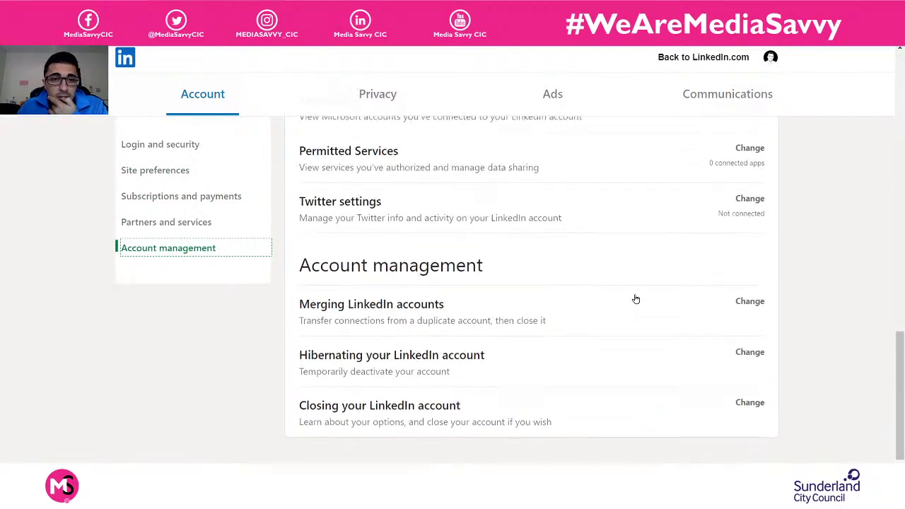
pyautogui.scroll(1, 637, 296)
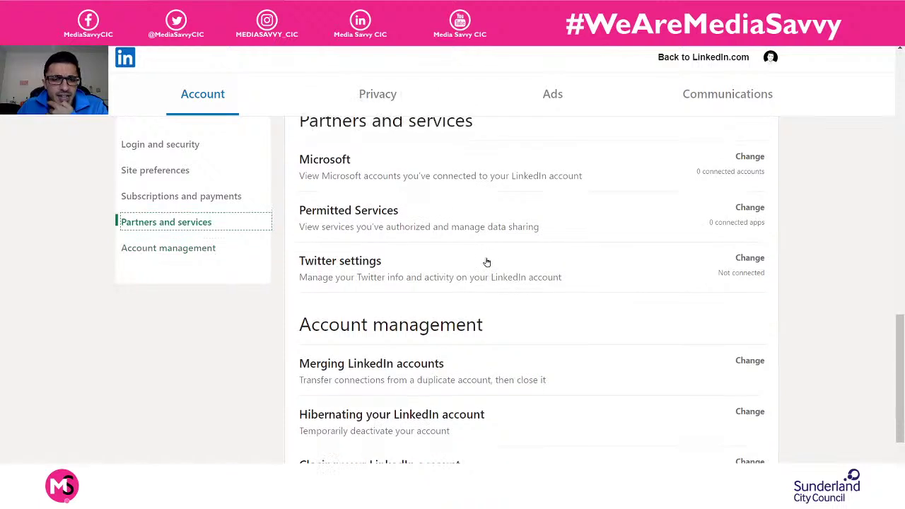
pyautogui.scroll(-1, 457, 134)
pyautogui.scroll(1, 457, 134)
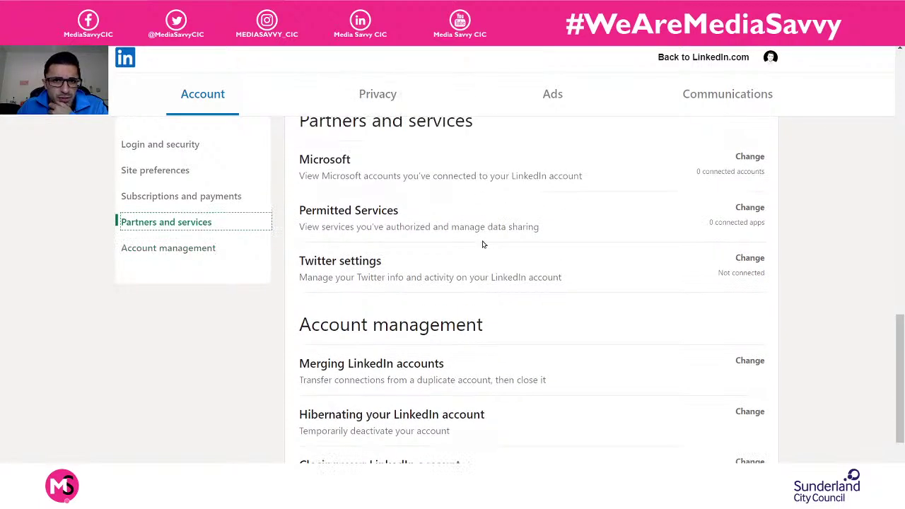
pyautogui.click(490, 226)
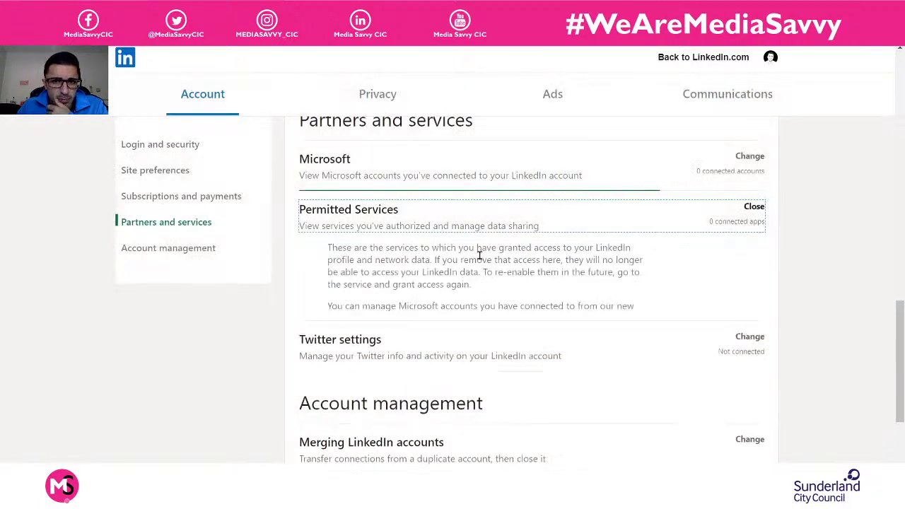
pyautogui.click(513, 219)
pyautogui.scroll(-1, 545, 319)
pyautogui.scroll(-1, 500, 340)
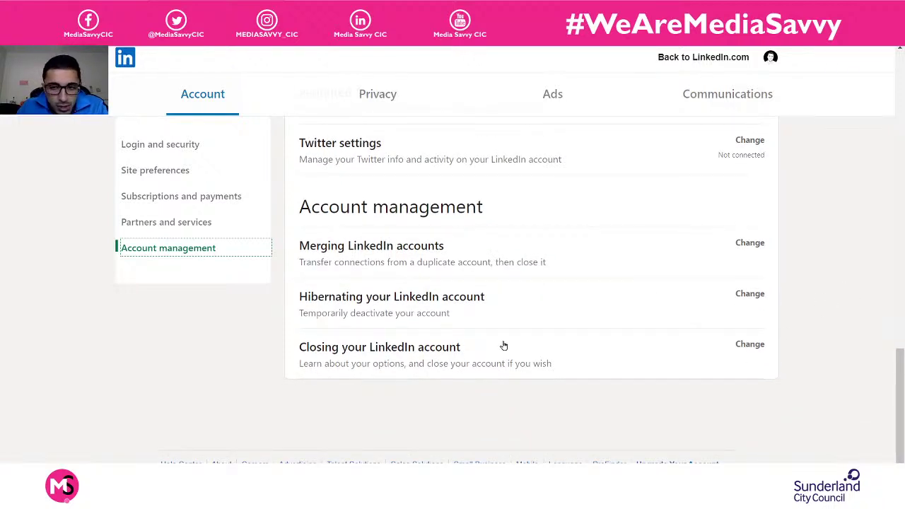
pyautogui.click(416, 352)
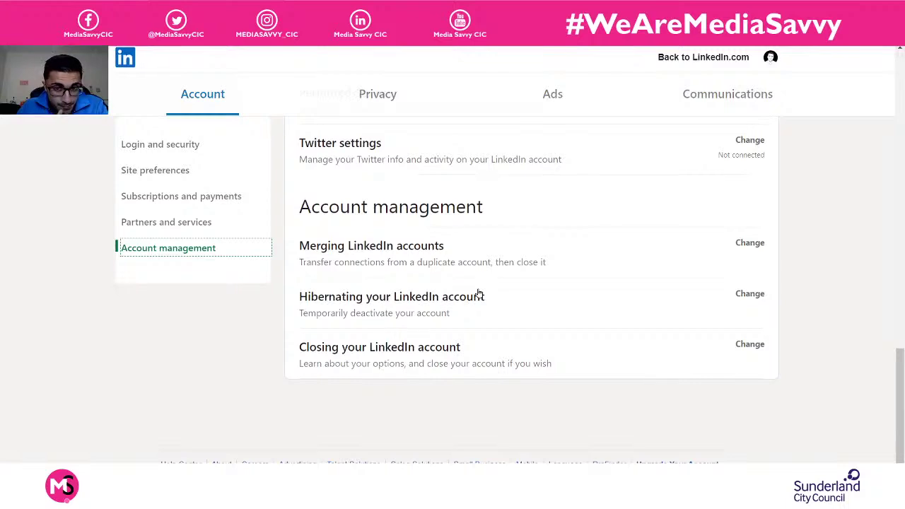
pyautogui.click(485, 318)
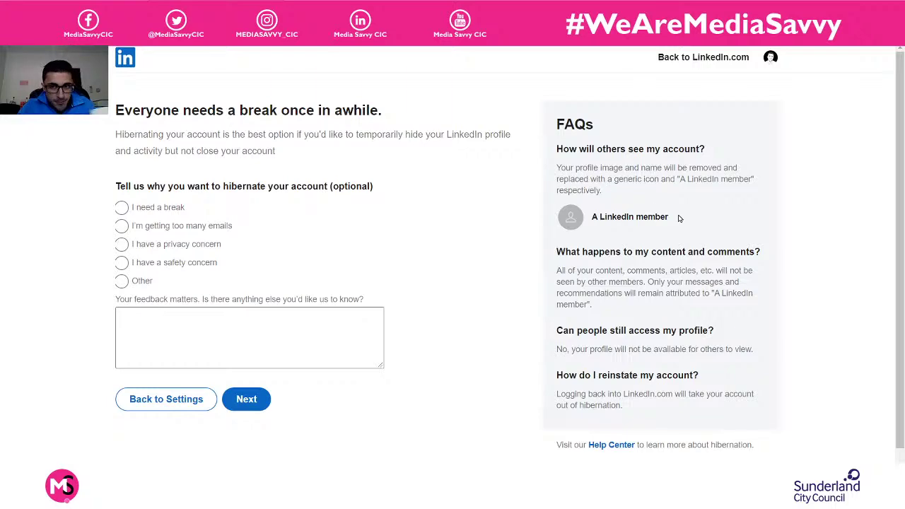
pyautogui.moveTo(679, 219); pyautogui.dragTo(589, 218)
pyautogui.click(467, 243)
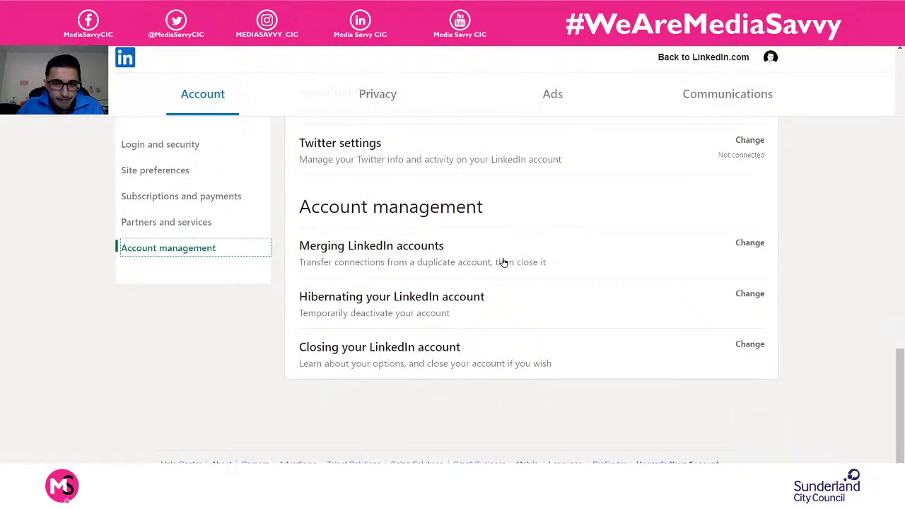
pyautogui.click(504, 262)
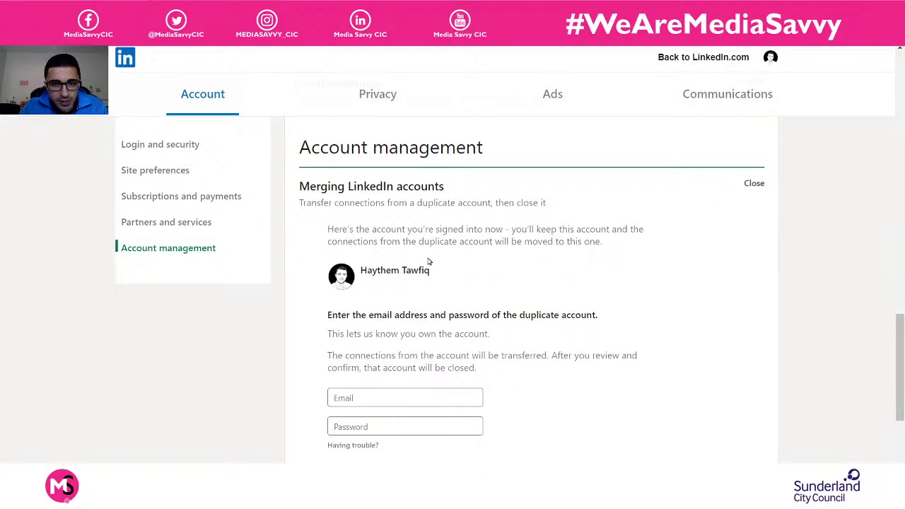
# Read the Merging LinkedIn accounts explanation, including how connections get moved.
pyautogui.scroll(-1, 397, 318)
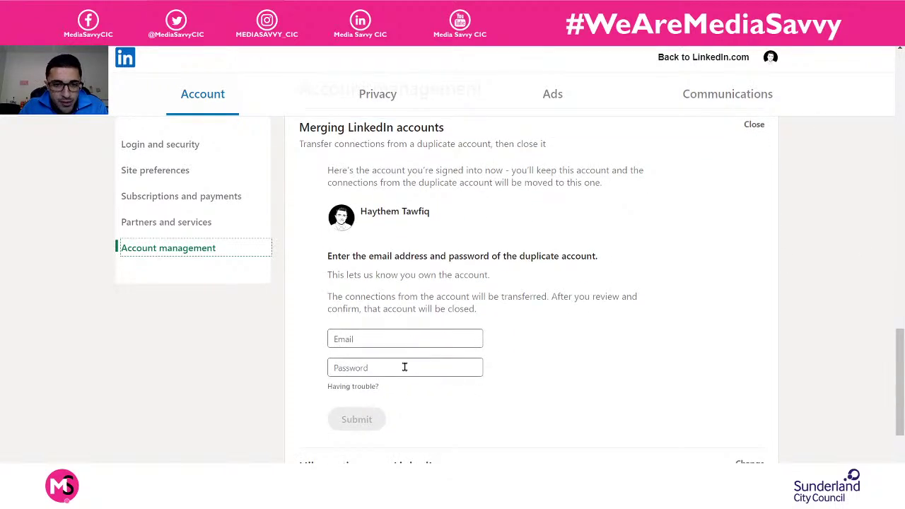
pyautogui.scroll(2, 453, 296)
pyautogui.scroll(-1, 429, 226)
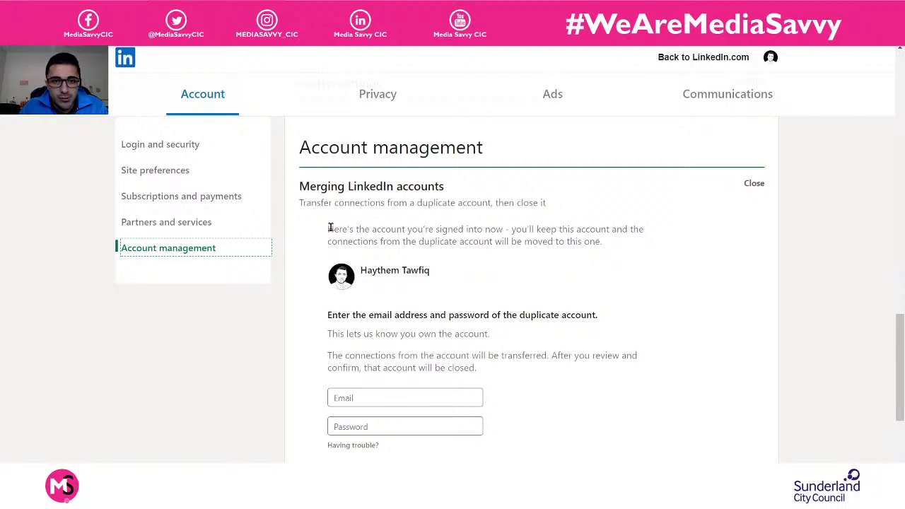
pyautogui.moveTo(328, 227); pyautogui.dragTo(648, 231)
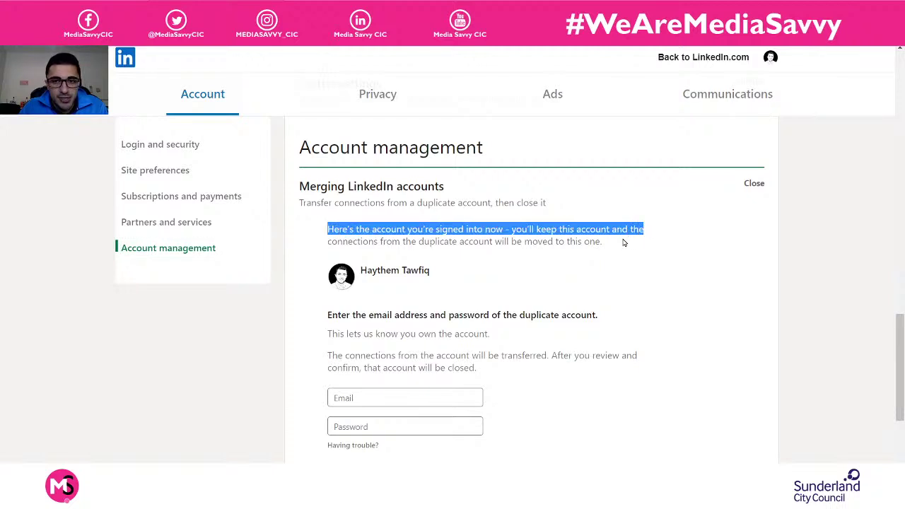
pyautogui.click(623, 242)
pyautogui.moveTo(374, 244); pyautogui.dragTo(554, 242)
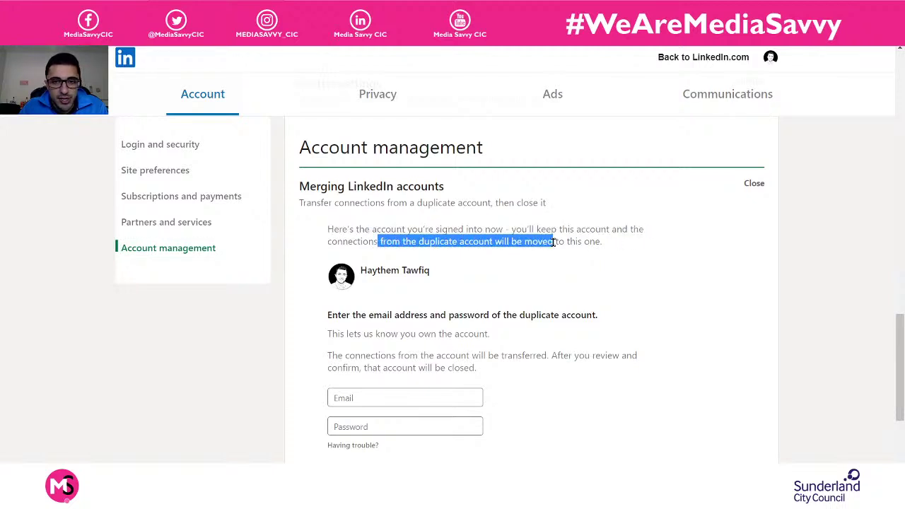
pyautogui.click(605, 247)
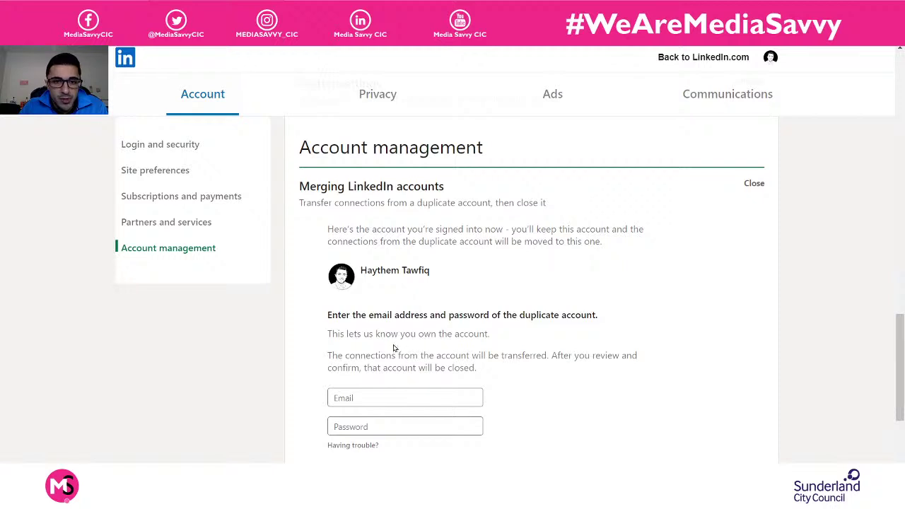
pyautogui.moveTo(327, 227); pyautogui.dragTo(580, 327)
pyautogui.click(580, 328)
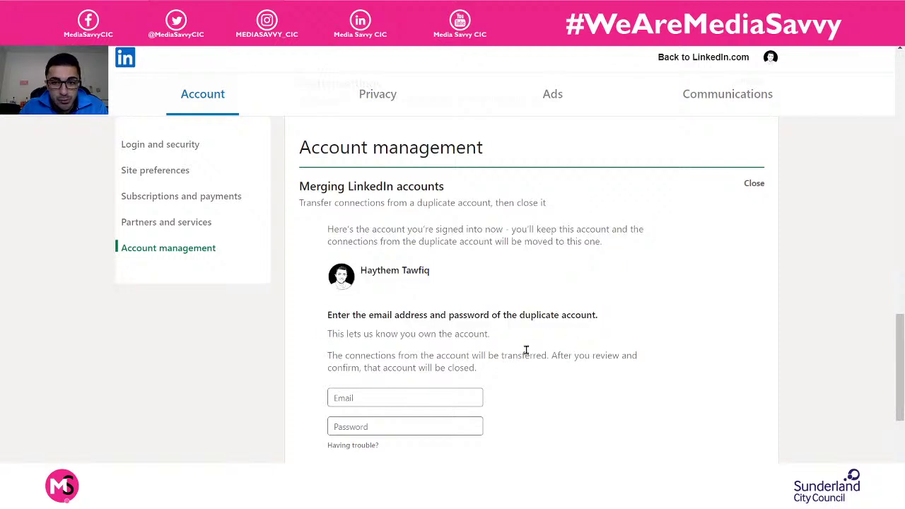
# Focus the duplicate account's email field, then close the merge form empty.
pyautogui.scroll(-1, 408, 380)
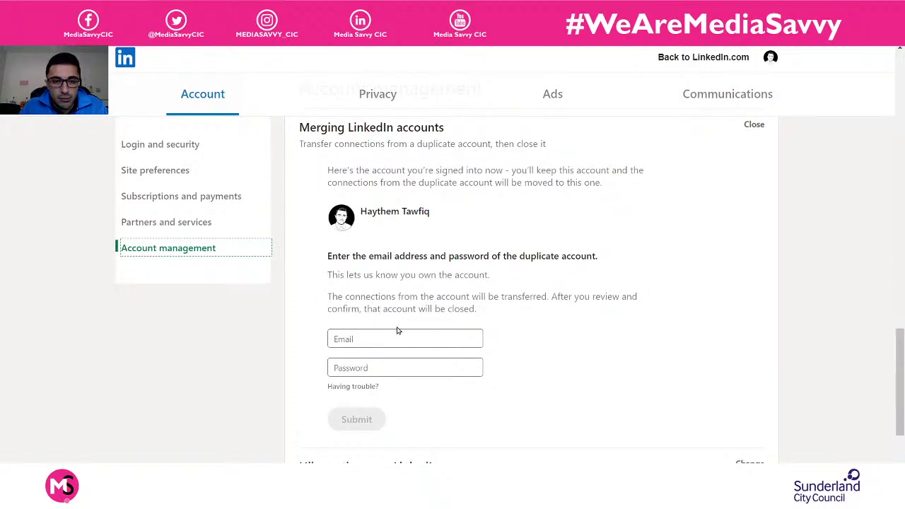
pyautogui.click(397, 335)
pyautogui.scroll(1, 428, 351)
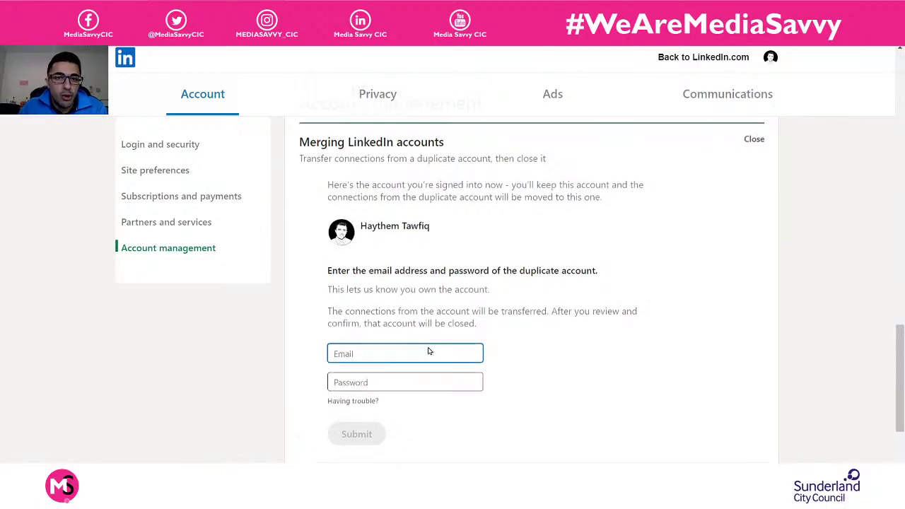
pyautogui.scroll(2, 424, 297)
pyautogui.click(414, 242)
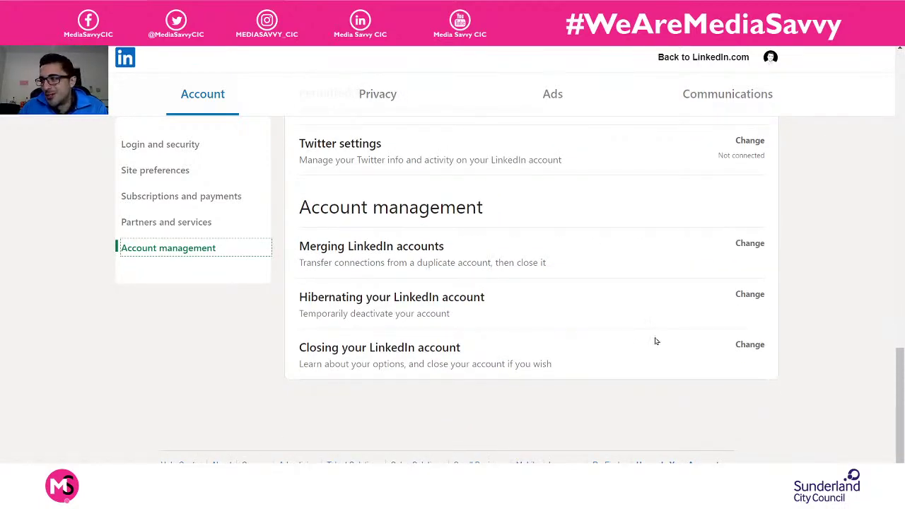
# Visit Privacy's activity, data-use and Blocking and hiding sections, then go back to Account.
pyautogui.scroll(6, 655, 341)
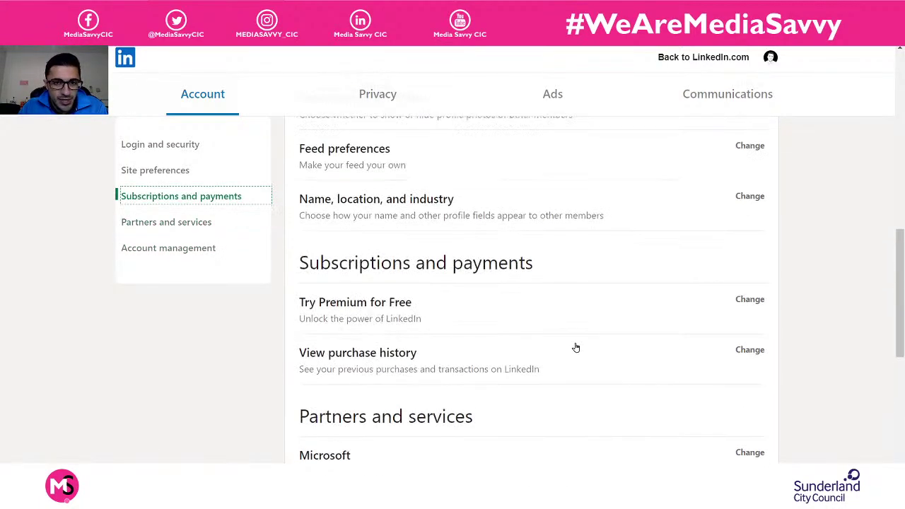
pyautogui.scroll(8, 569, 353)
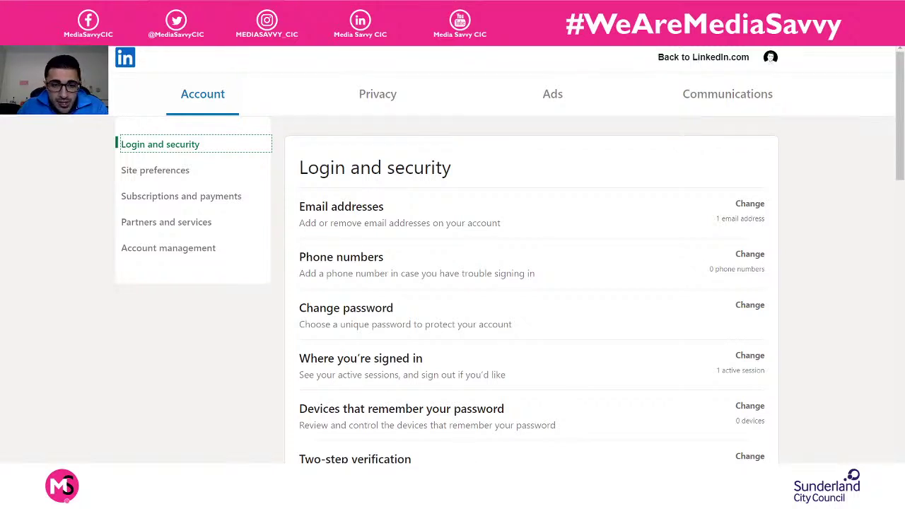
pyautogui.click(401, 92)
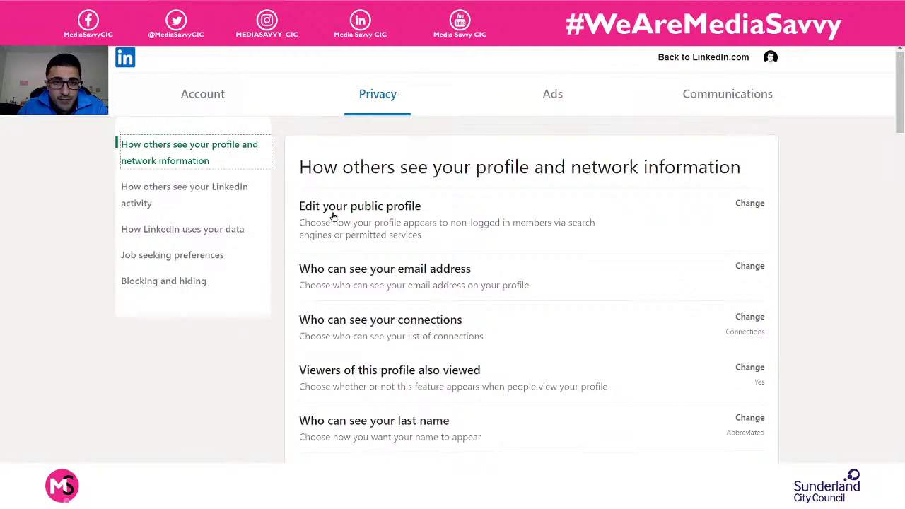
pyautogui.click(216, 193)
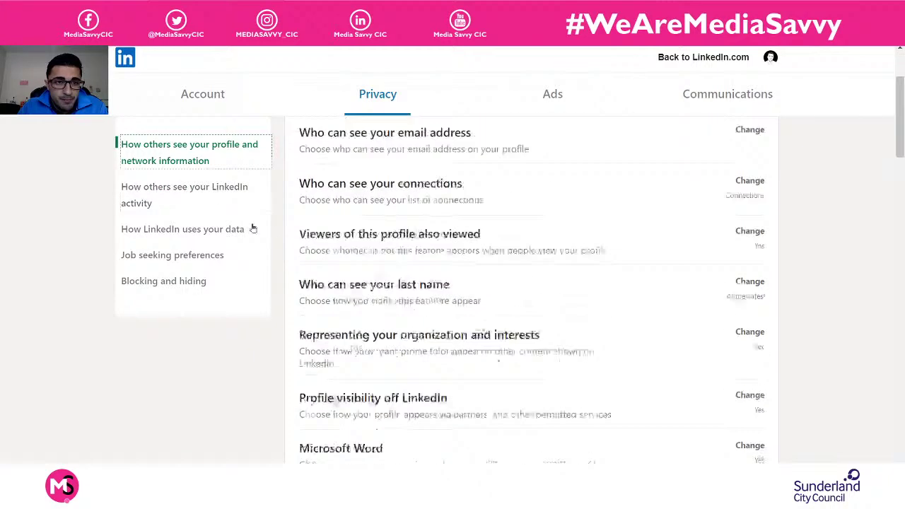
pyautogui.click(192, 235)
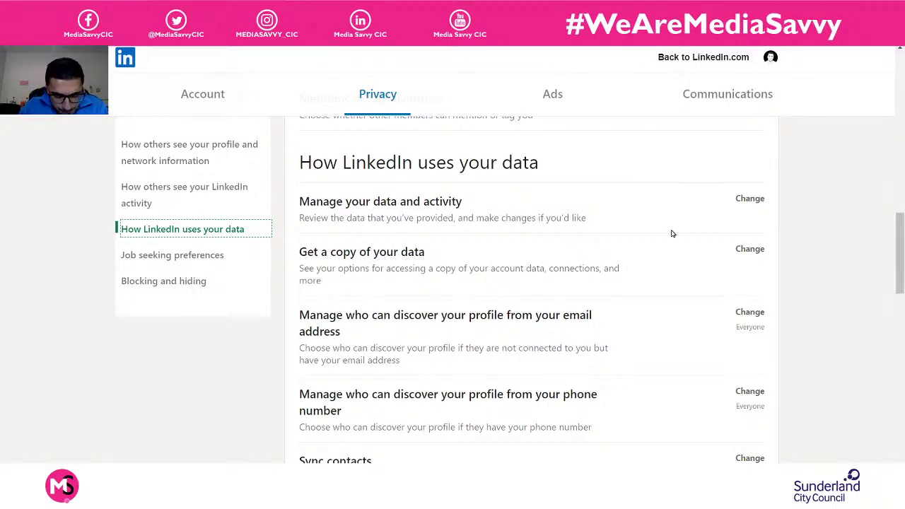
pyautogui.click(163, 284)
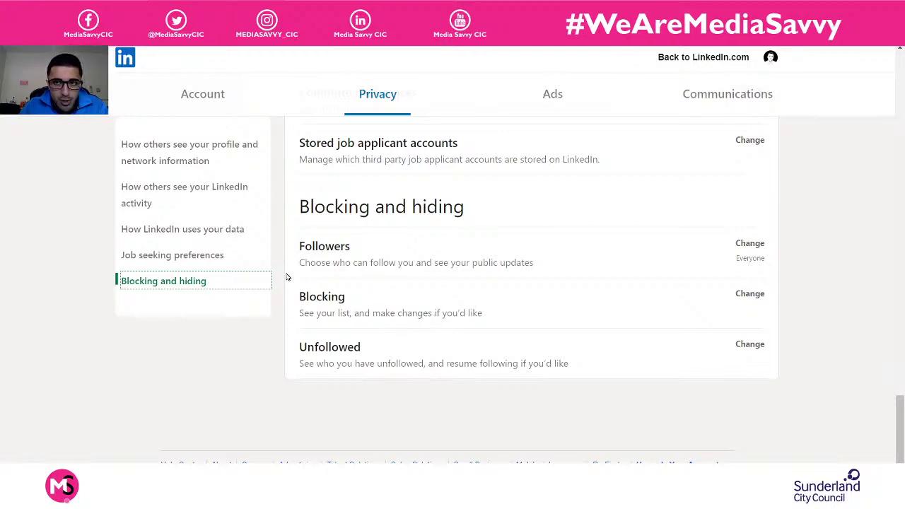
pyautogui.click(225, 97)
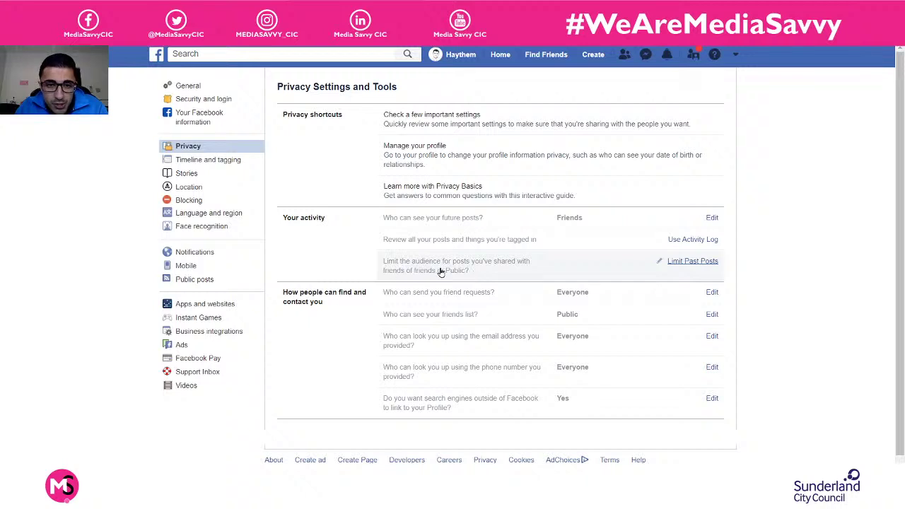
# Expand Limit Past Posts, start limiting, then cancel so old posts stay unchanged.
pyautogui.click(677, 264)
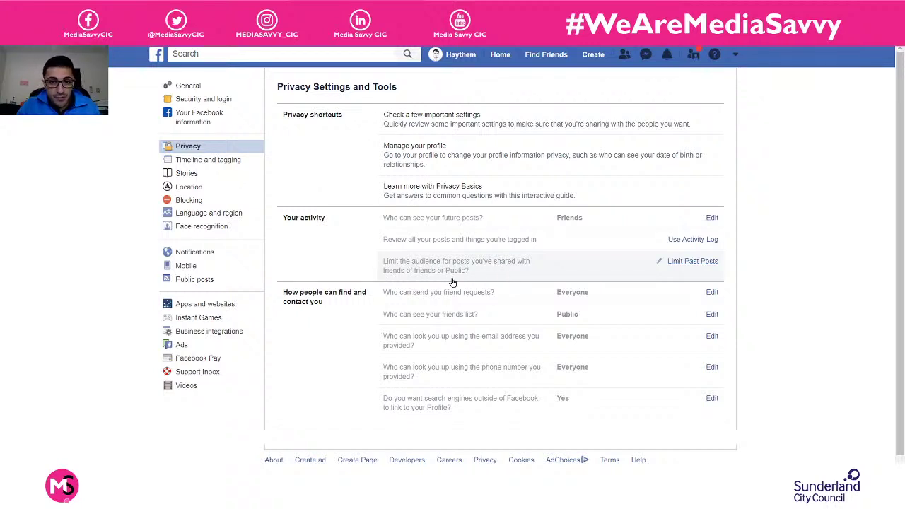
pyautogui.click(689, 261)
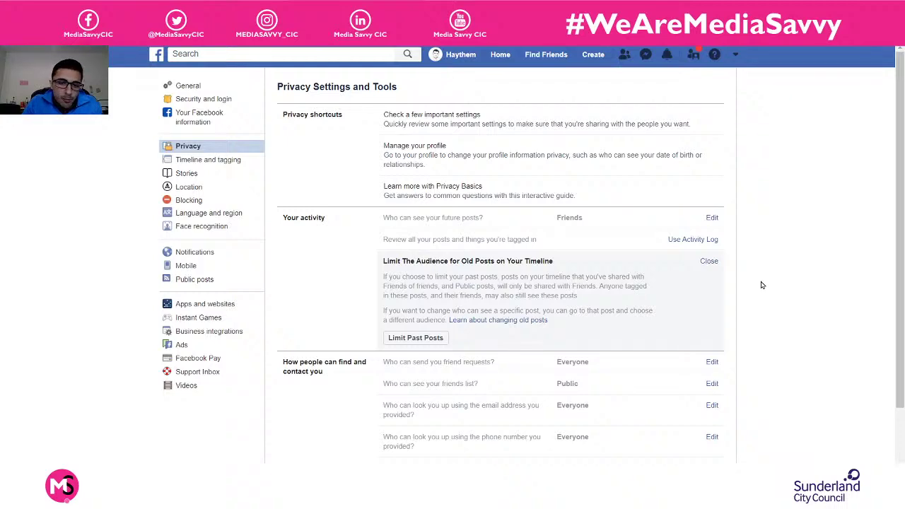
pyautogui.click(427, 338)
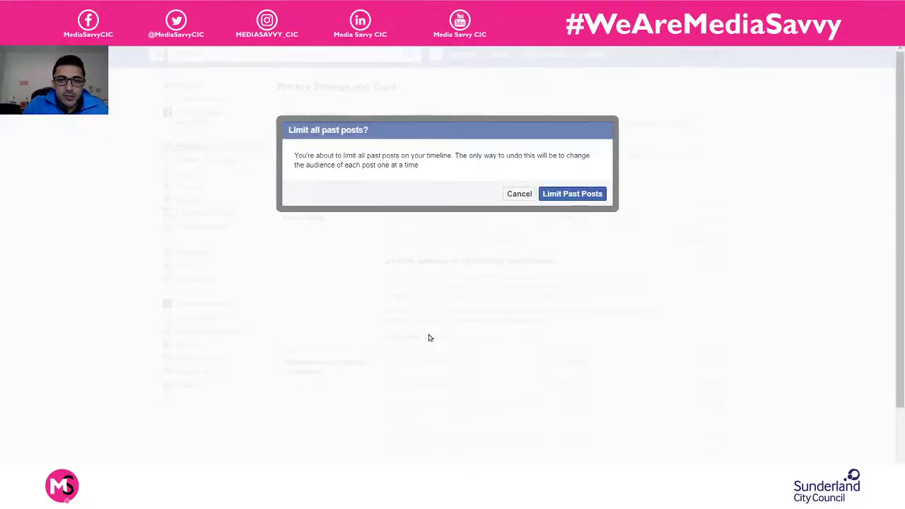
pyautogui.click(517, 193)
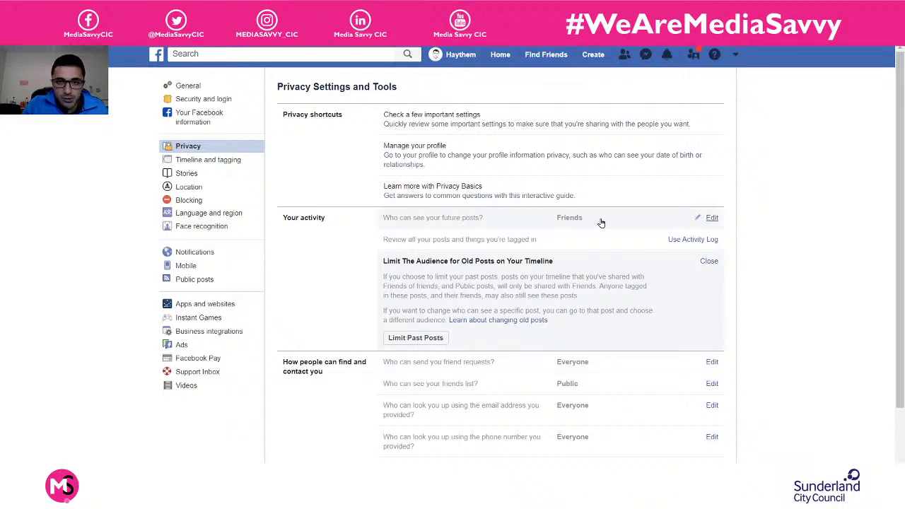
# Browse the future-posts audience list including More..., keep Friends, and close the editor.
pyautogui.click(709, 219)
pyautogui.click(576, 302)
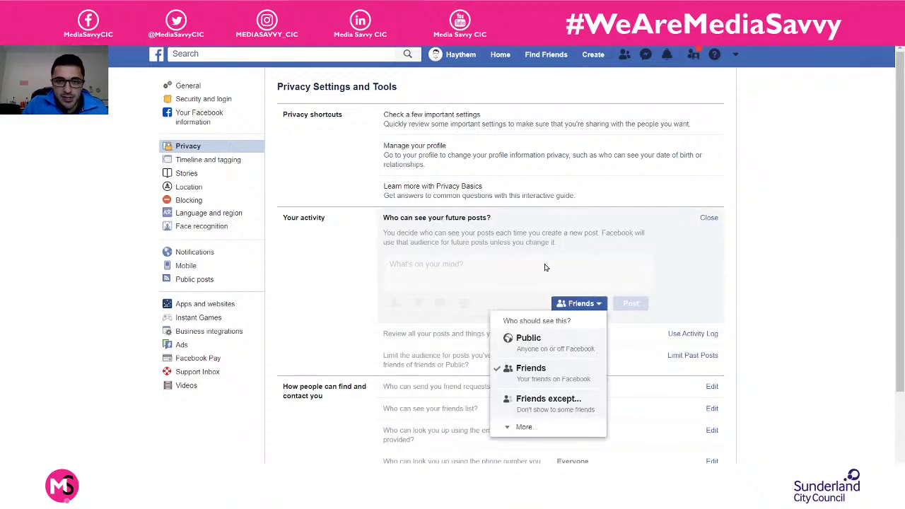
pyautogui.click(524, 427)
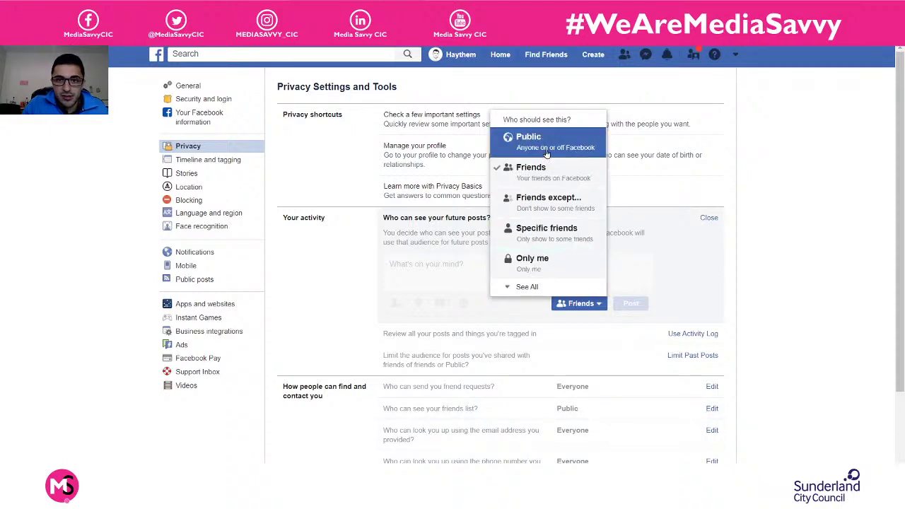
pyautogui.click(829, 206)
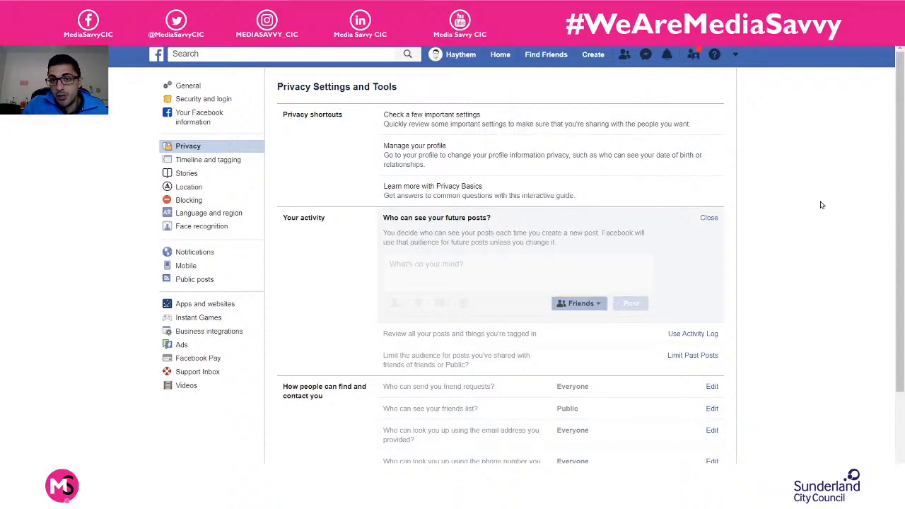
pyautogui.click(709, 218)
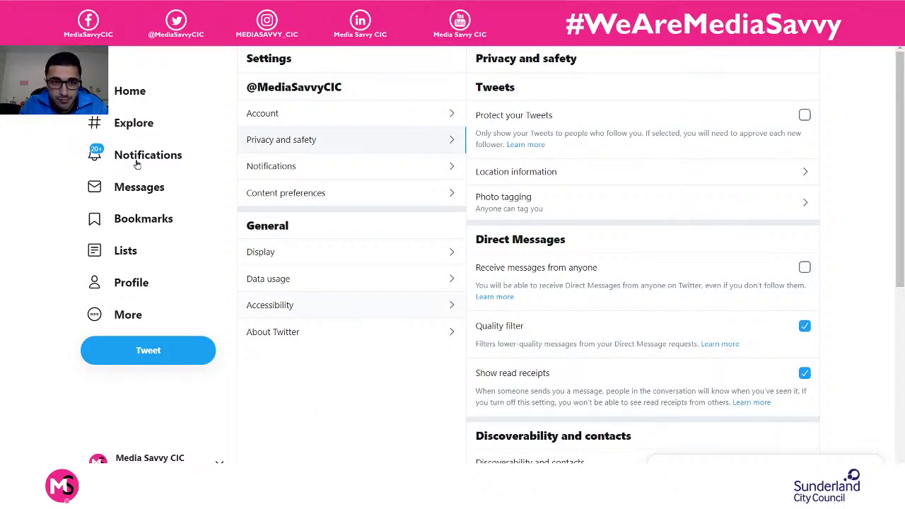
# Switch to Twitter's Home timeline and scroll down through the tweets.
pyautogui.click(119, 96)
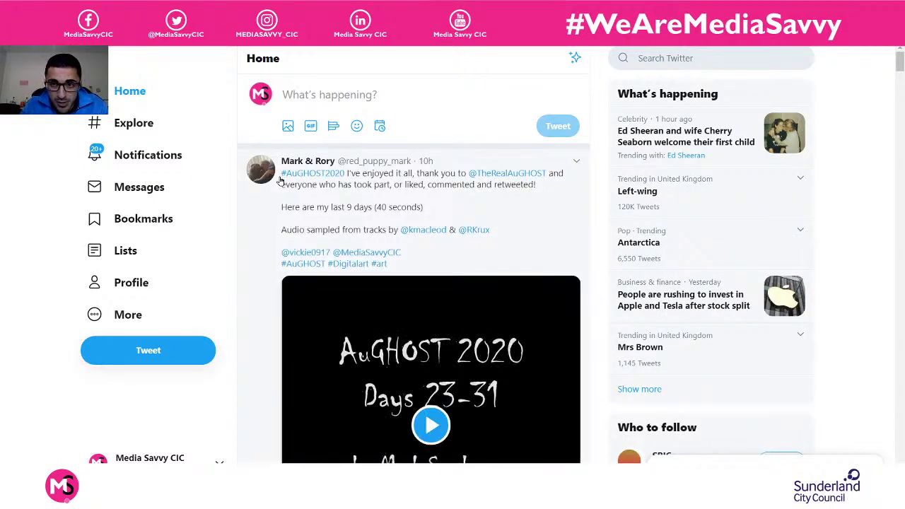
pyautogui.scroll(-9, 841, 253)
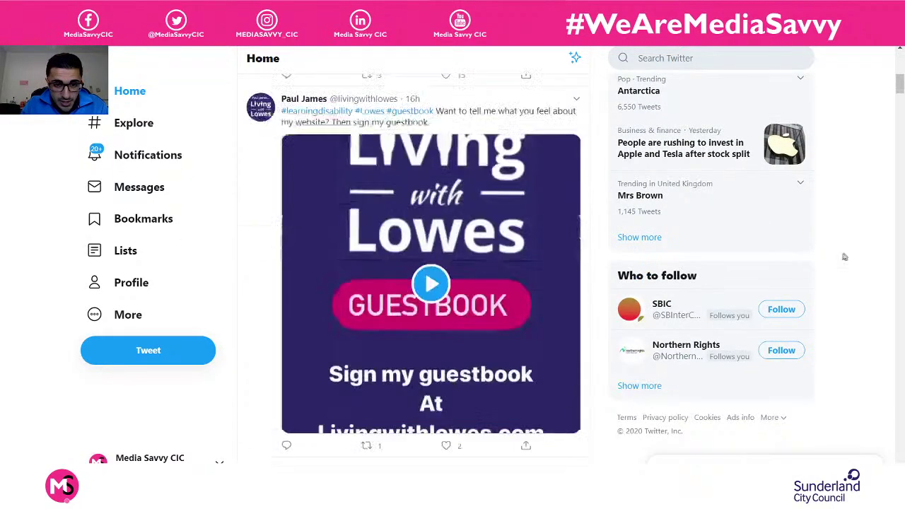
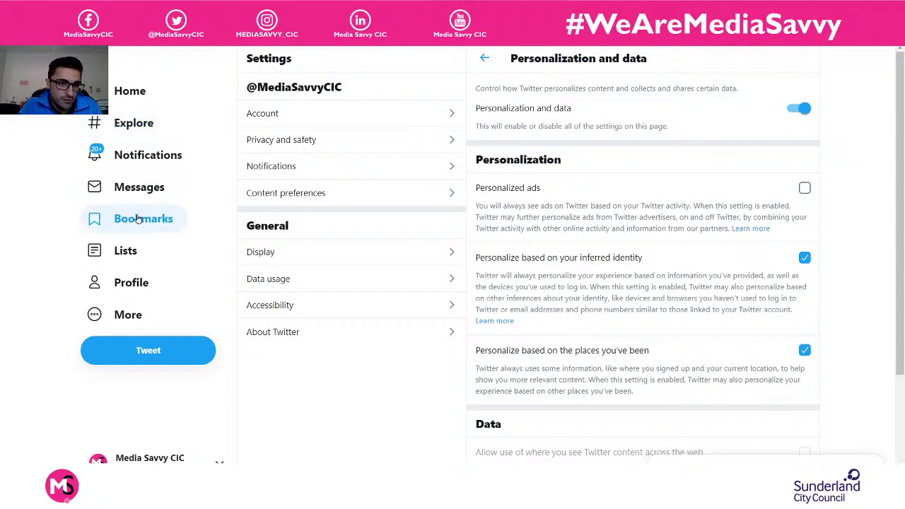
# Open Twitter's Settings and privacy and view content preferences, notifications and privacy and safety.
pyautogui.click(152, 313)
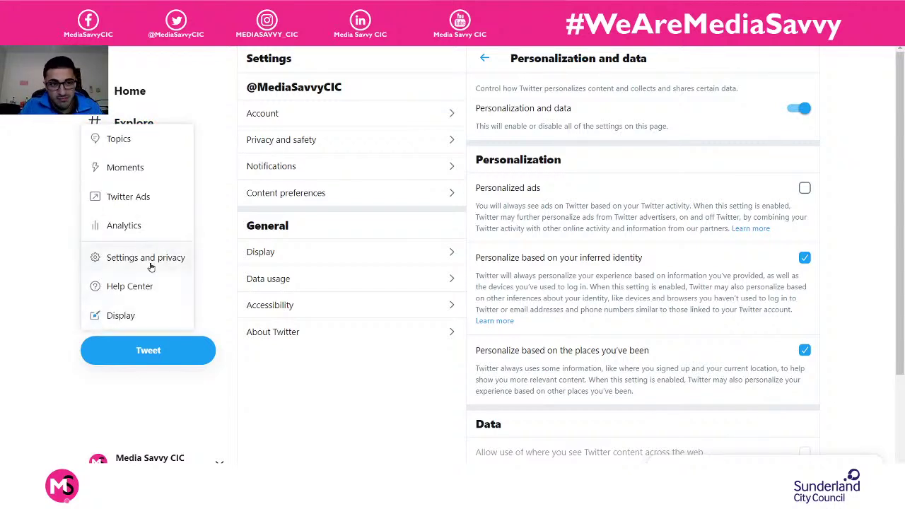
pyautogui.click(125, 260)
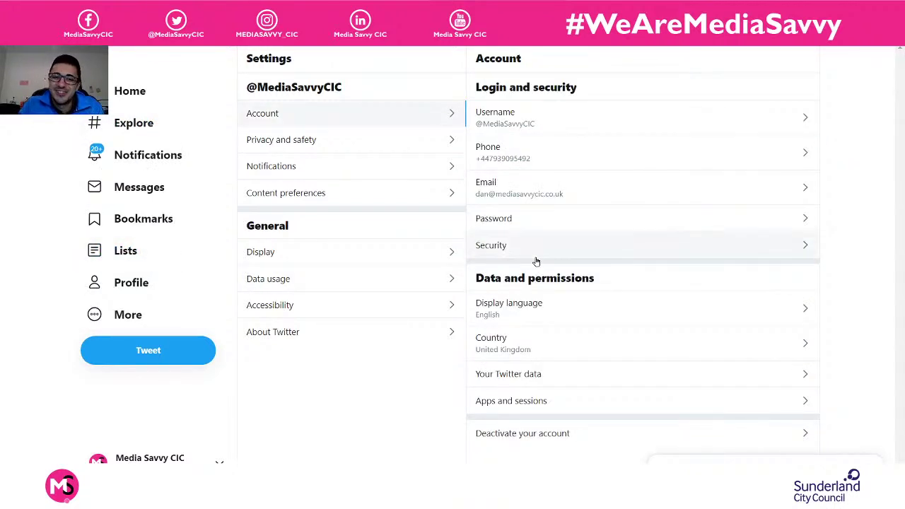
pyautogui.click(341, 193)
pyautogui.click(320, 171)
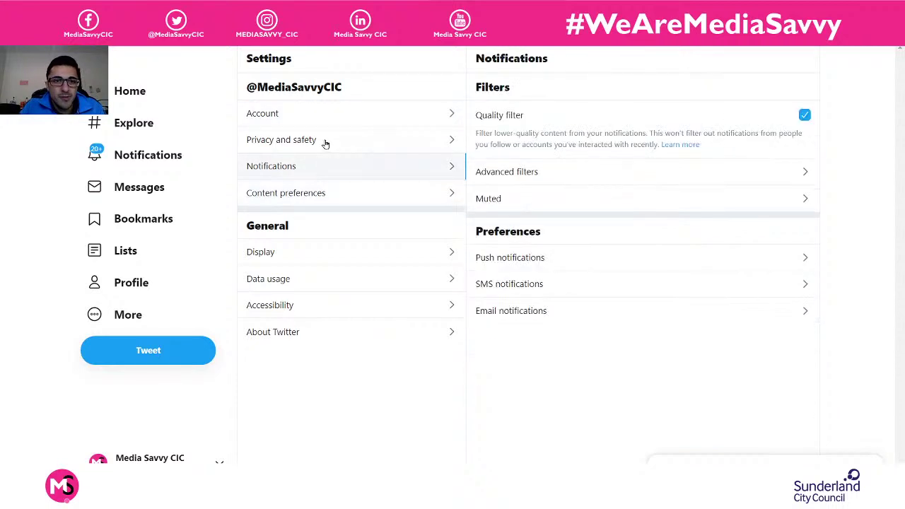
pyautogui.click(325, 142)
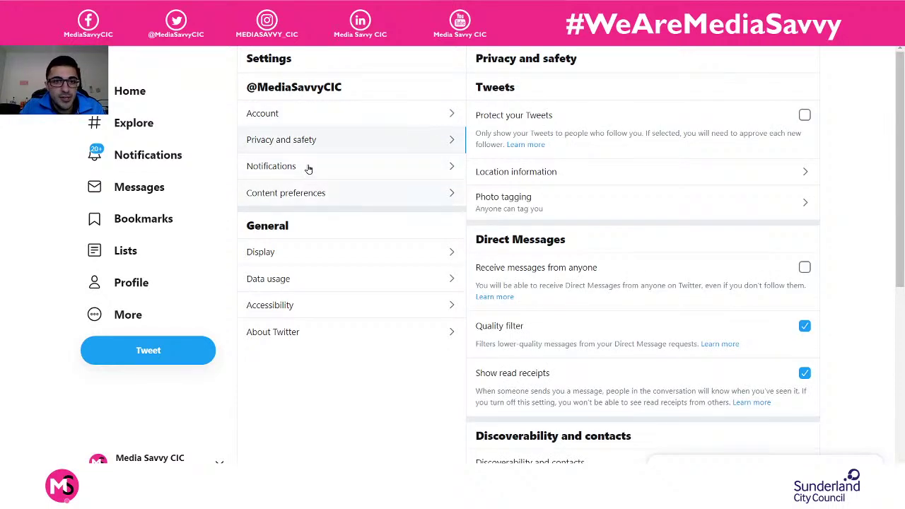
# Revisit notifications, content preferences and account settings, then go to the Media Savvy CIC profile.
pyautogui.click(282, 165)
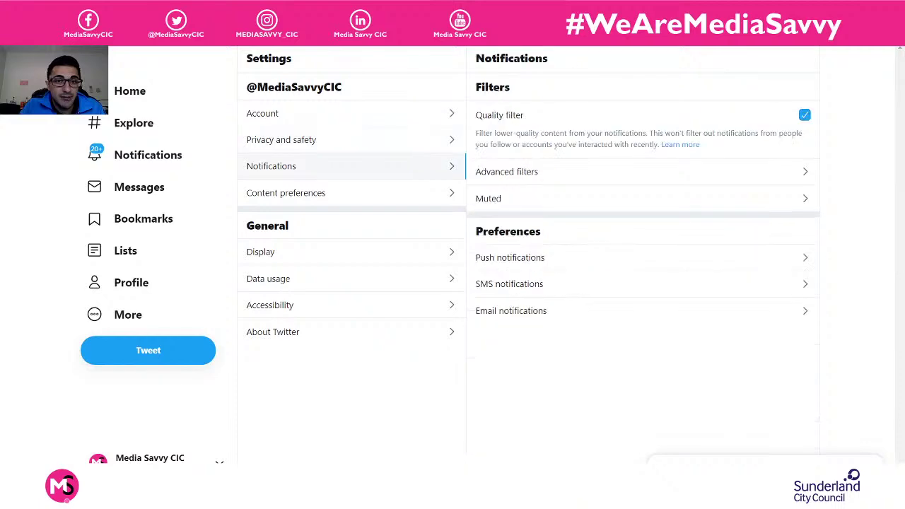
pyautogui.click(286, 192)
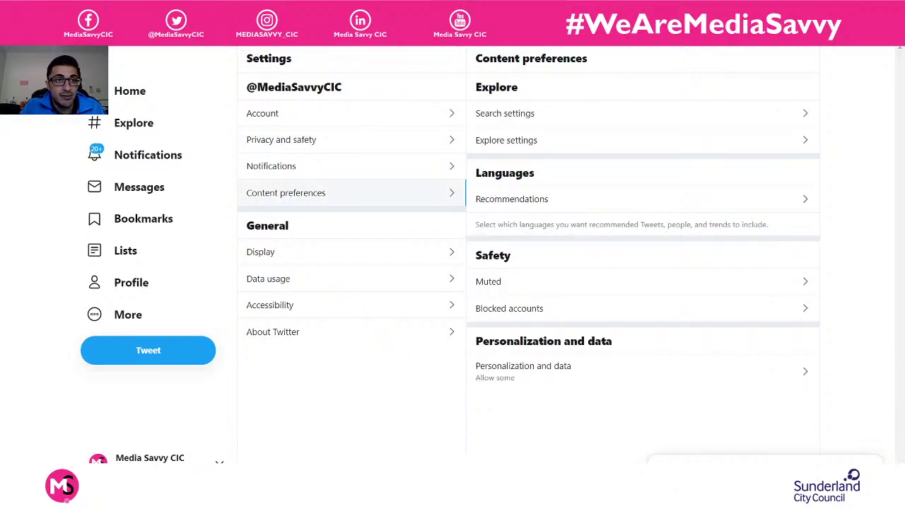
pyautogui.click(262, 113)
pyautogui.click(146, 286)
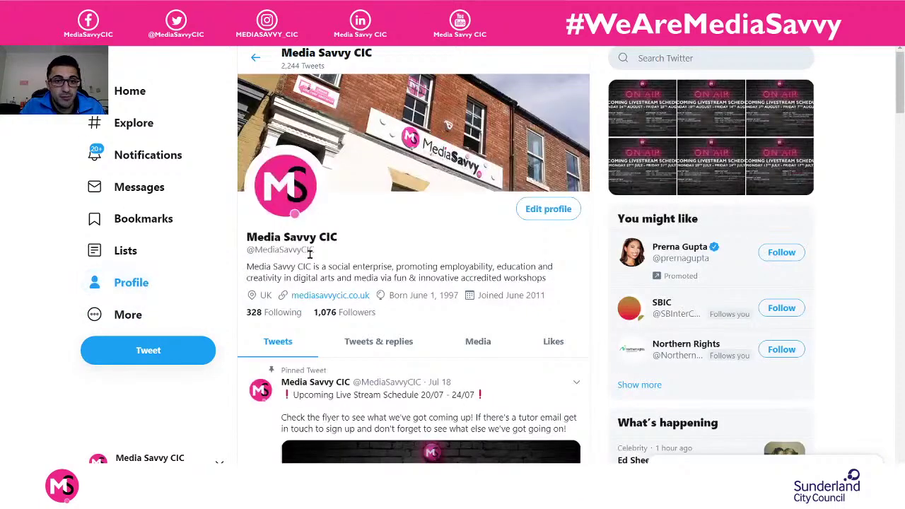
pyautogui.moveTo(272, 296); pyautogui.dragTo(253, 298)
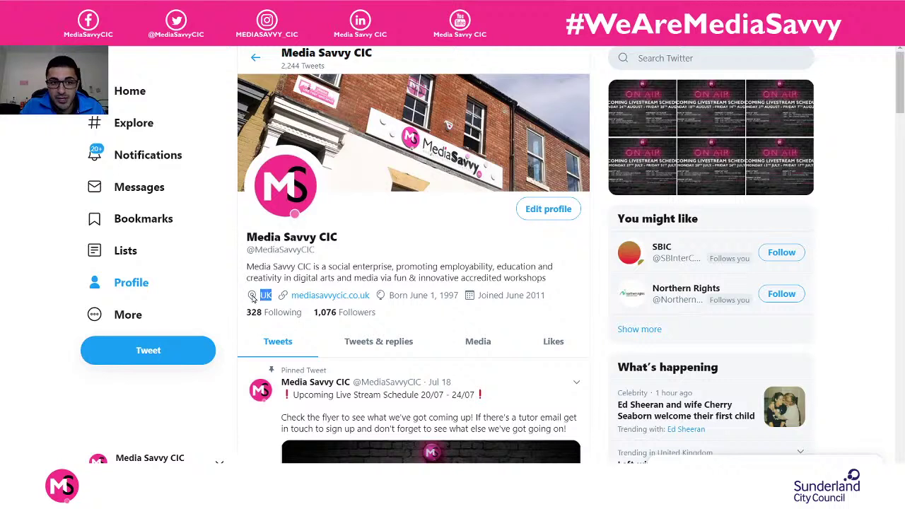
pyautogui.click(265, 296)
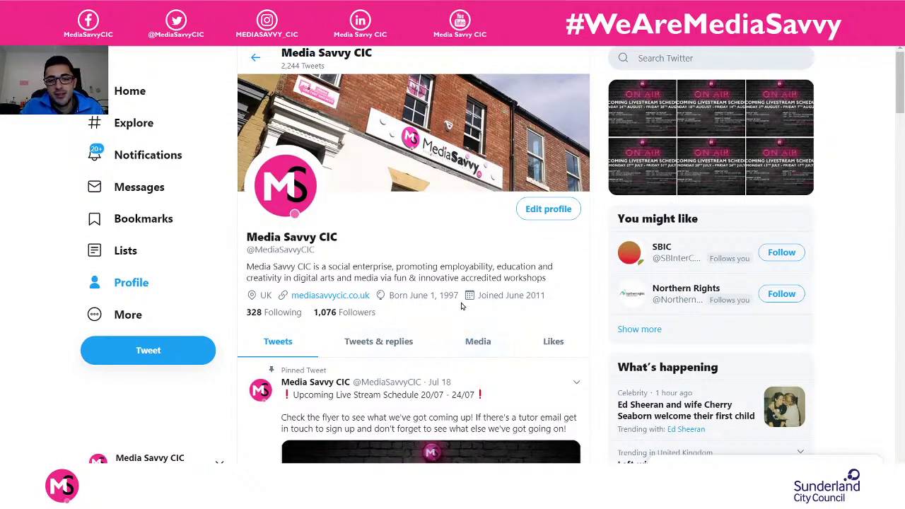
pyautogui.moveTo(460, 296); pyautogui.dragTo(382, 297)
pyautogui.click(405, 297)
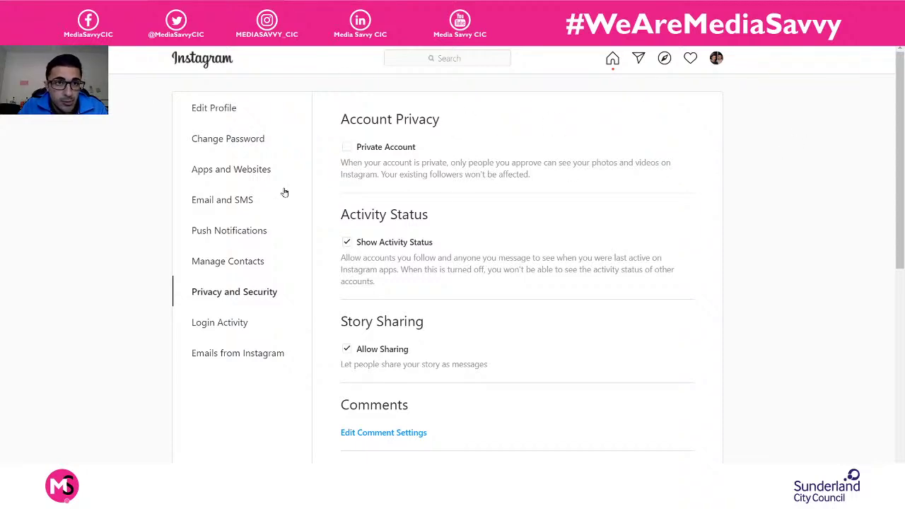
pyautogui.click(715, 63)
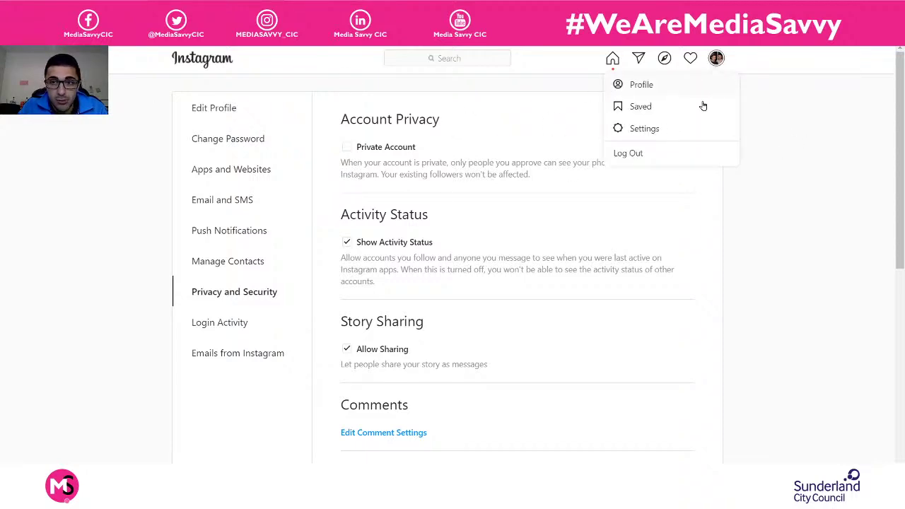
pyautogui.click(657, 129)
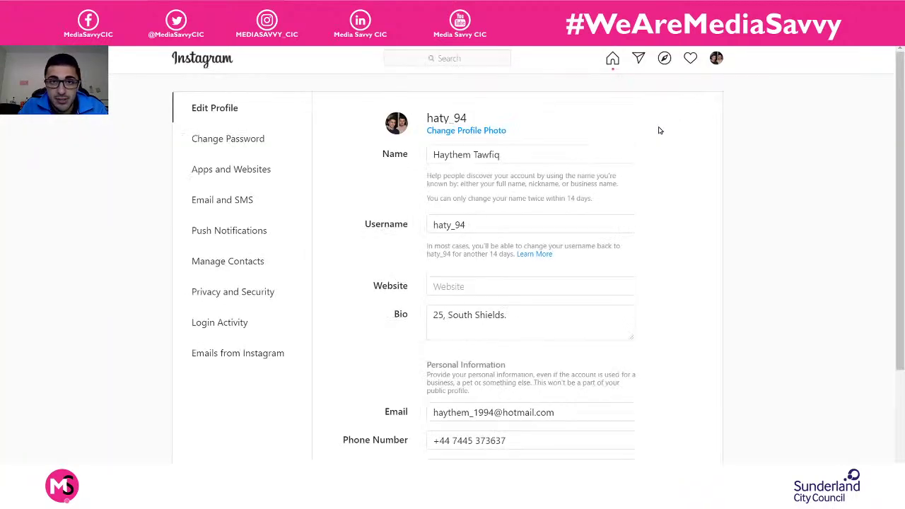
pyautogui.click(715, 63)
pyautogui.click(754, 150)
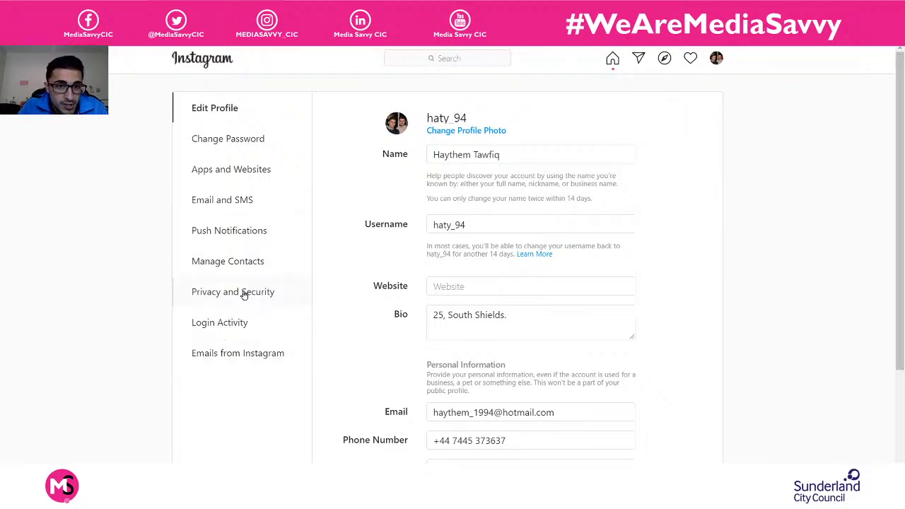
pyautogui.click(229, 293)
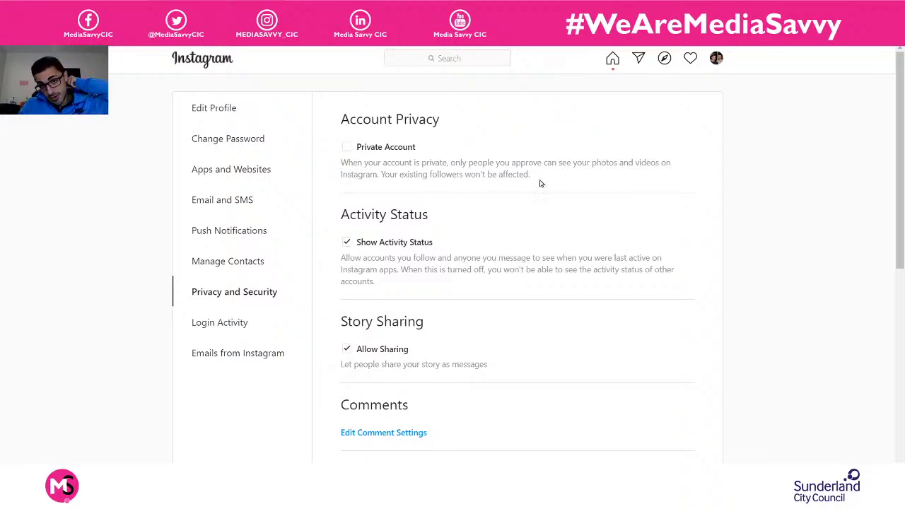
# Highlight the Private Account and Activity Status explanations, keeping activity status visible.
pyautogui.moveTo(539, 184); pyautogui.dragTo(352, 141)
pyautogui.click(830, 209)
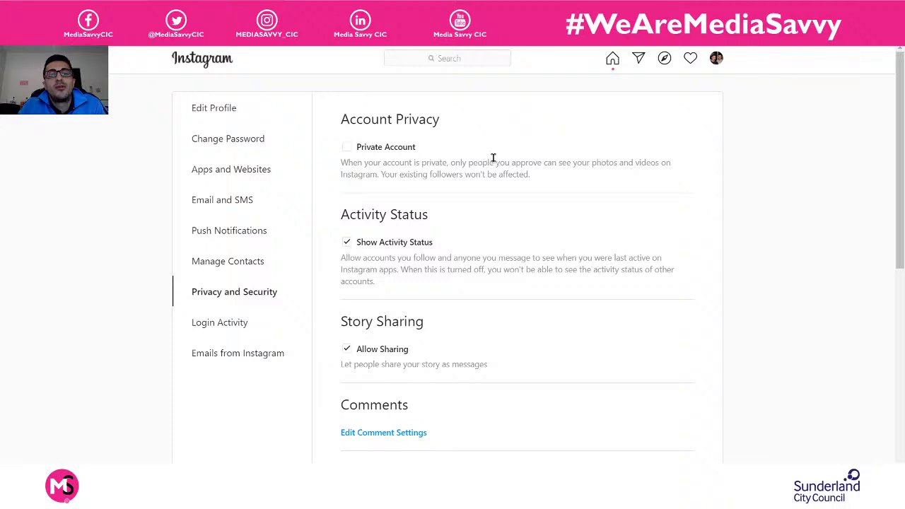
pyautogui.moveTo(344, 173); pyautogui.dragTo(526, 175)
pyautogui.click(616, 189)
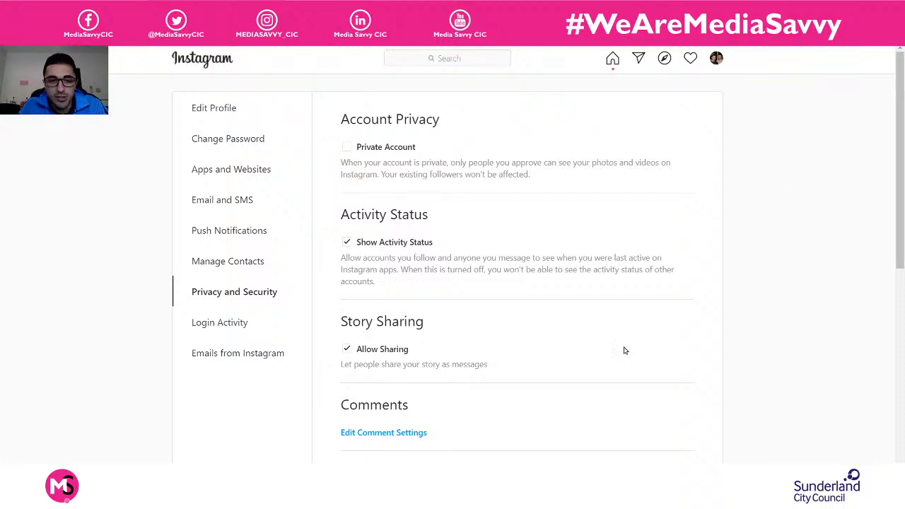
pyautogui.scroll(-3, 735, 340)
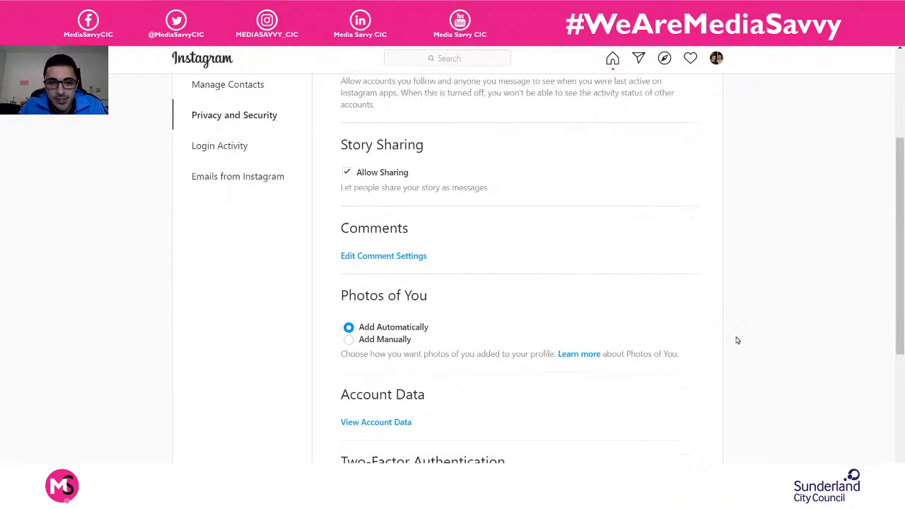
pyautogui.scroll(1, 741, 341)
pyautogui.scroll(1, 745, 341)
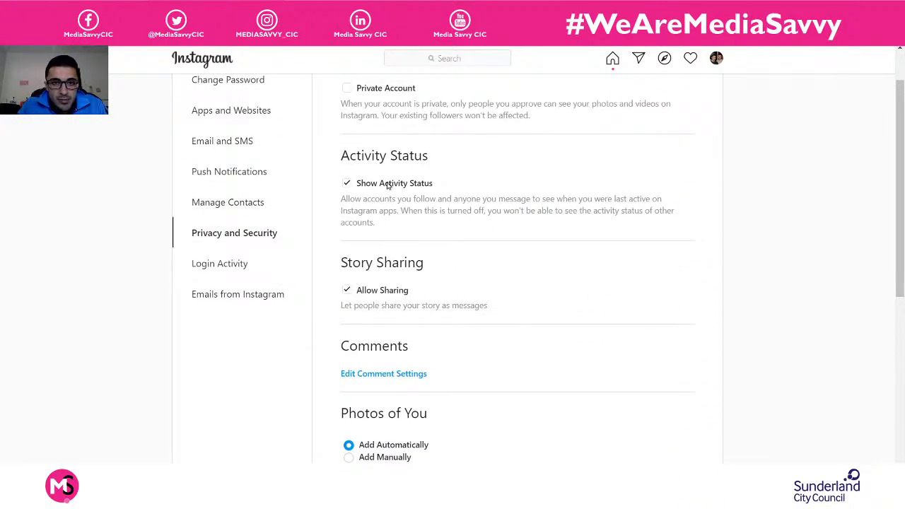
pyautogui.moveTo(371, 200); pyautogui.dragTo(516, 207)
pyautogui.click(504, 207)
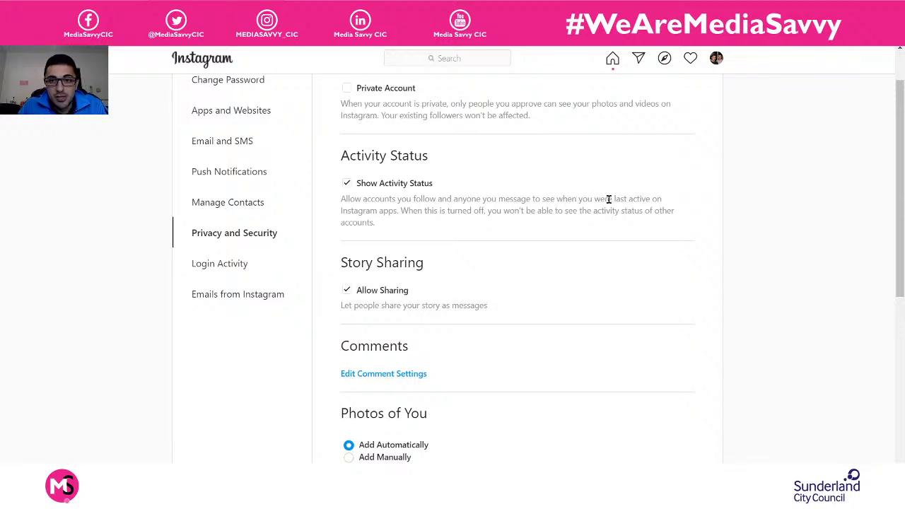
pyautogui.click(347, 183)
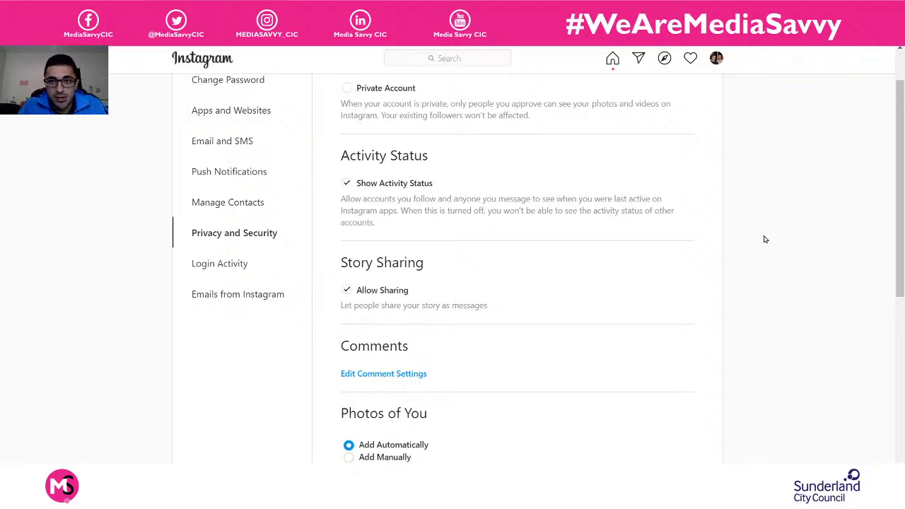
# Scroll down past Photos of You and open View Account Data.
pyautogui.scroll(-1, 763, 239)
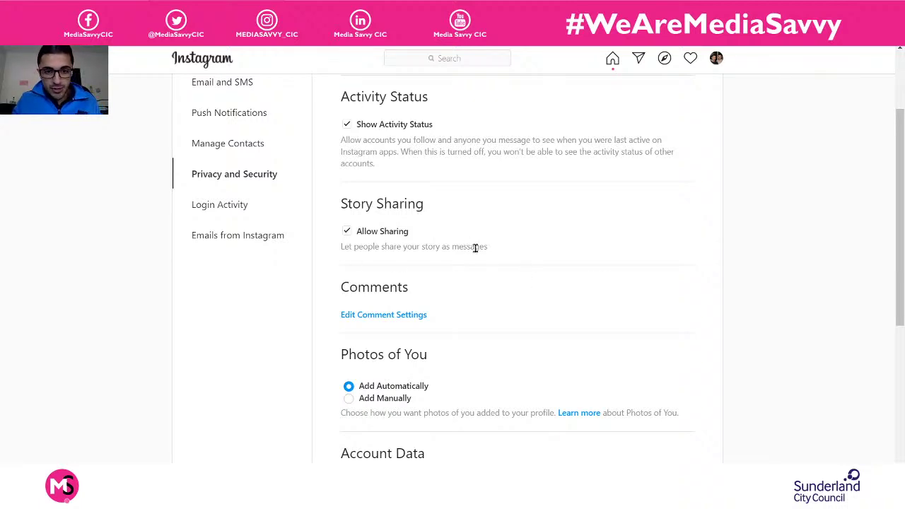
pyautogui.scroll(-1, 715, 276)
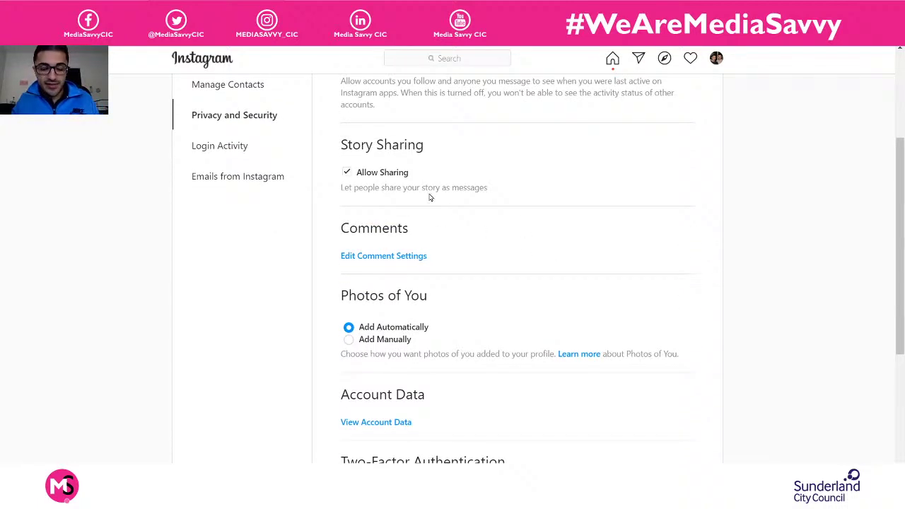
pyautogui.scroll(-1, 549, 227)
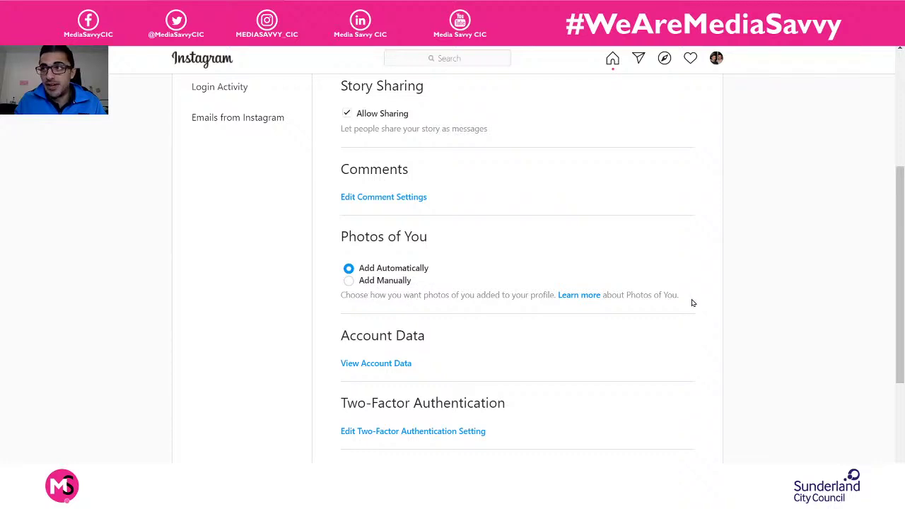
pyautogui.scroll(-3, 696, 303)
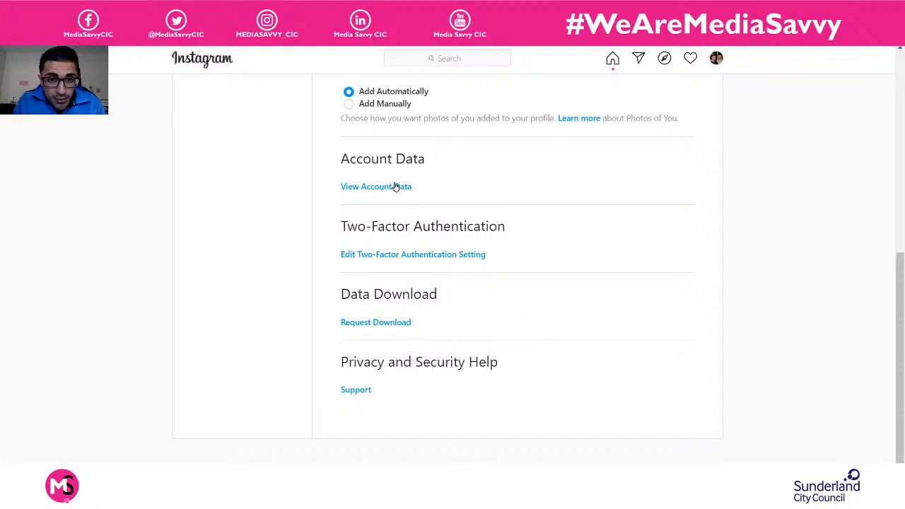
pyautogui.click(397, 186)
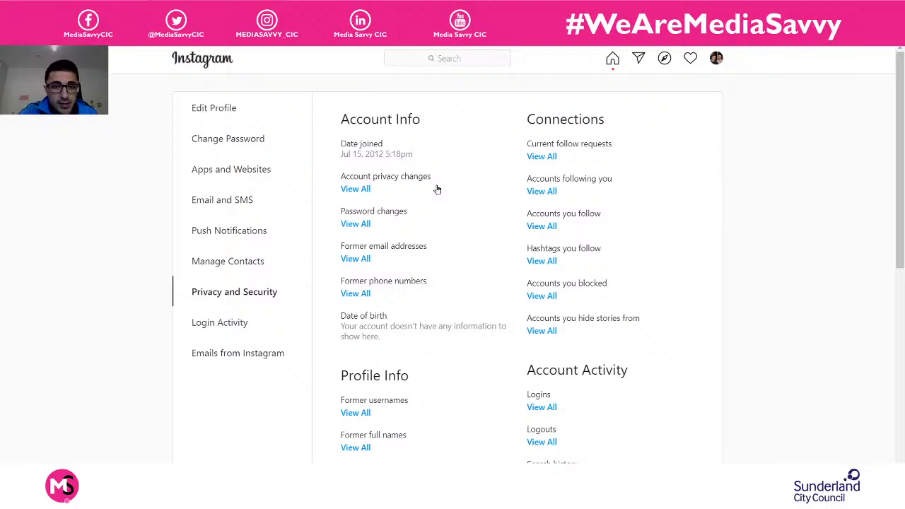
# Scroll through the account info, connection and activity records, then back up.
pyautogui.scroll(-1, 509, 198)
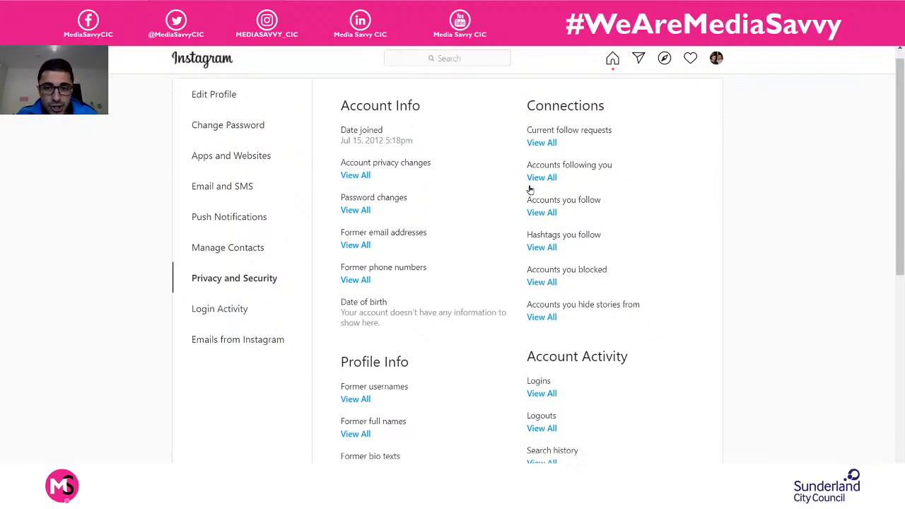
pyautogui.scroll(-1, 732, 243)
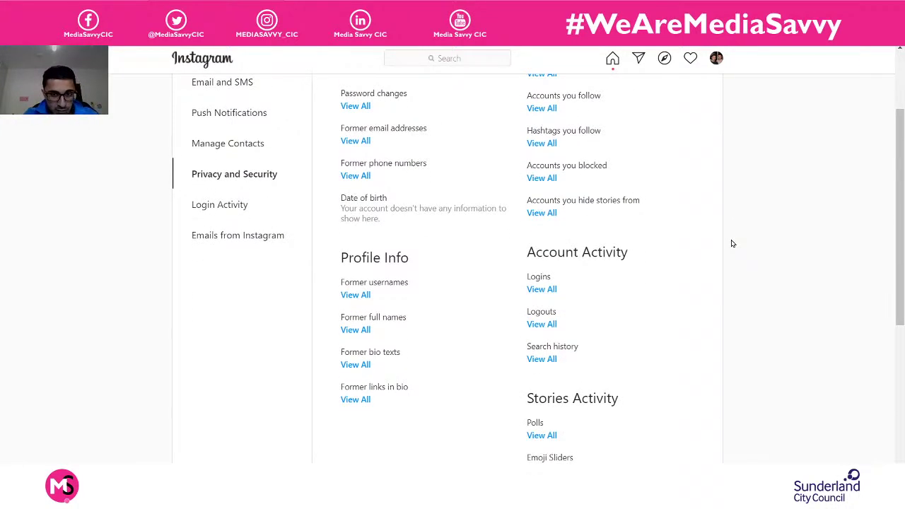
pyautogui.scroll(2, 727, 219)
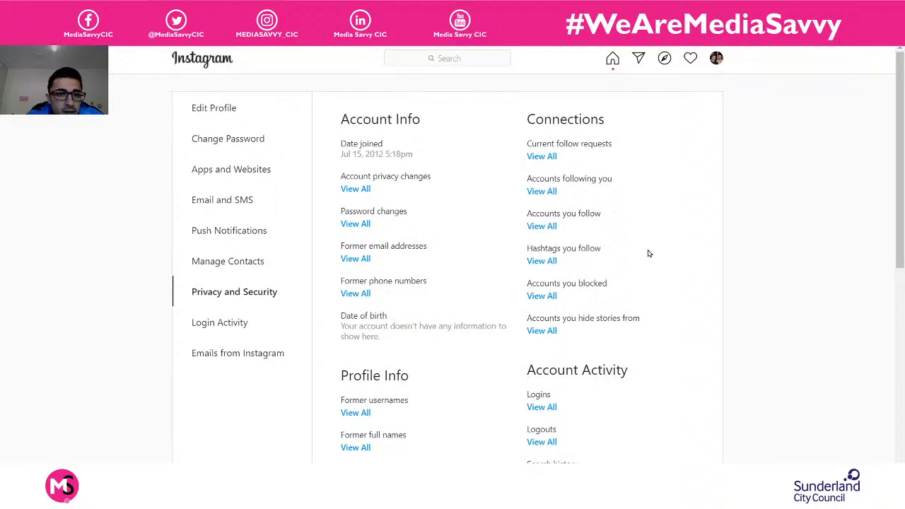
# Change the age in the Instagram bio from 25 to 26 and submit the profile.
pyautogui.click(222, 116)
pyautogui.scroll(-2, 382, 155)
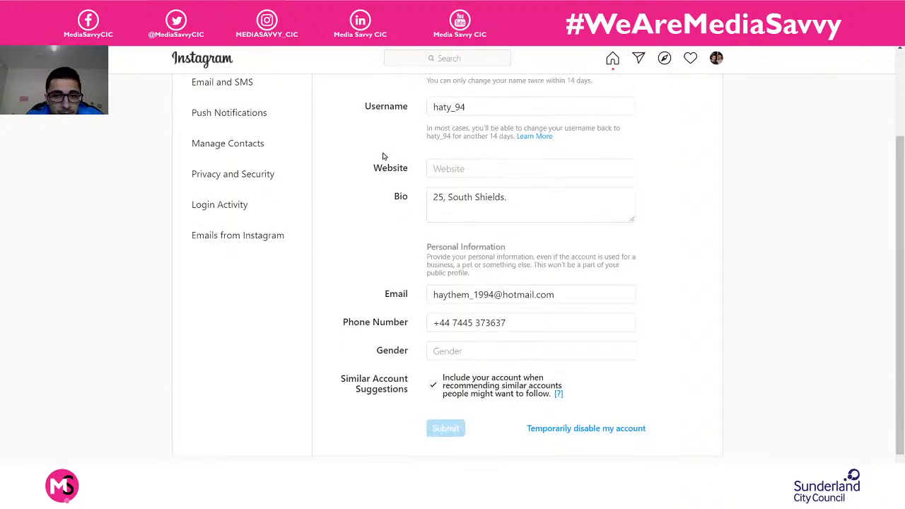
pyautogui.click(439, 192)
pyautogui.press('BackSpace')
pyautogui.write('6')
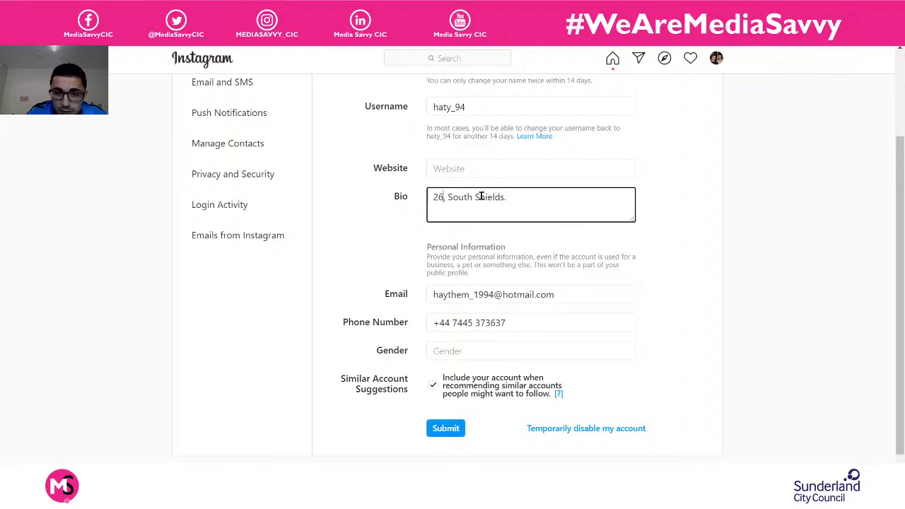
pyautogui.click(778, 274)
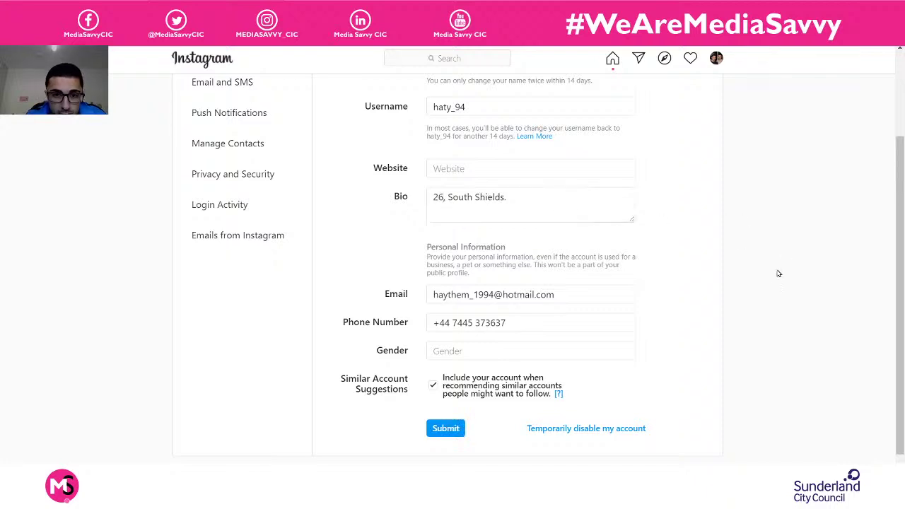
pyautogui.click(446, 430)
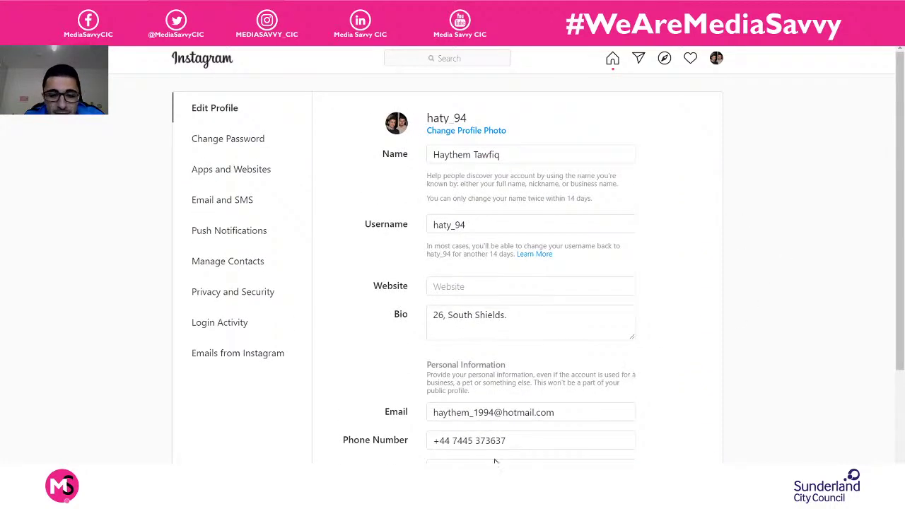
pyautogui.scroll(-3, 494, 461)
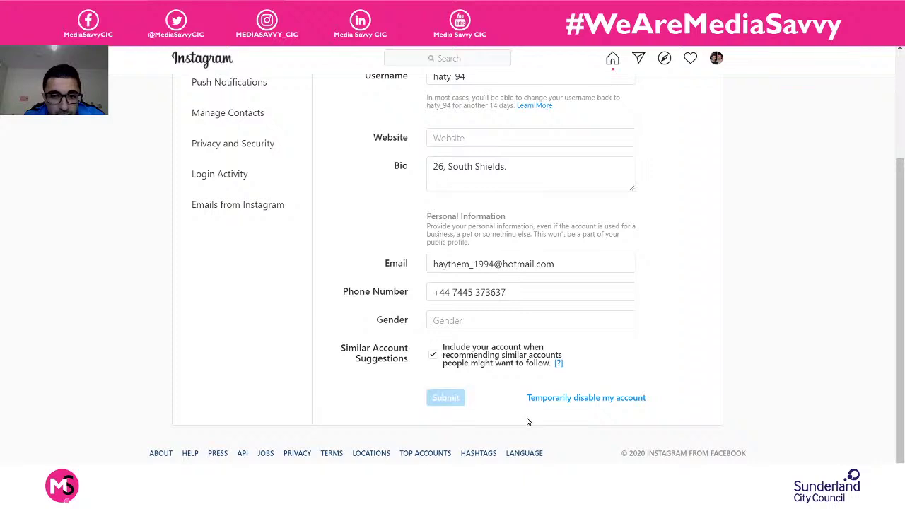
pyautogui.scroll(2, 219, 238)
pyautogui.scroll(1, 243, 205)
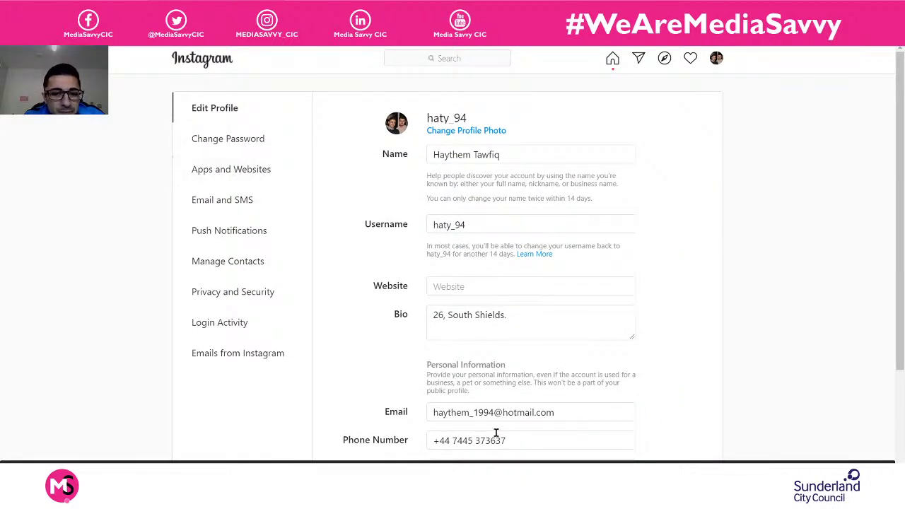
pyautogui.scroll(-3, 491, 424)
pyautogui.scroll(3, 330, 362)
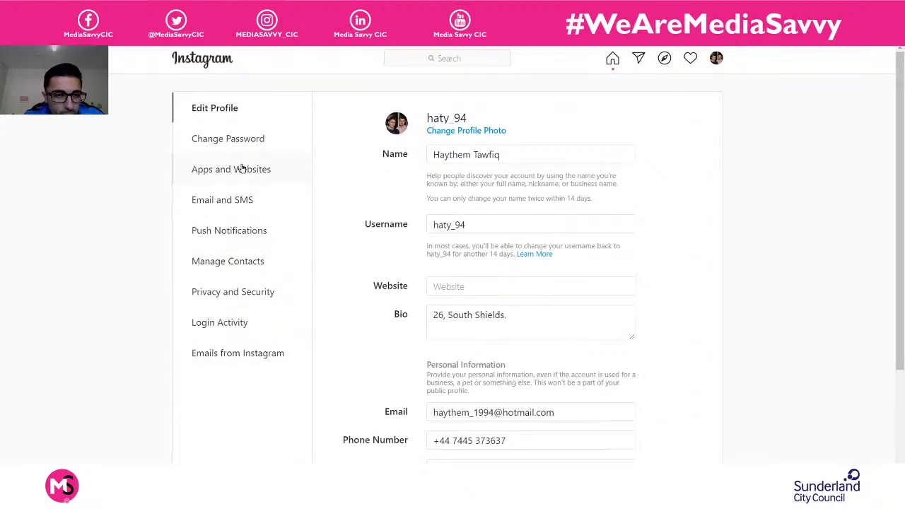
# Check Apps and Websites and Email and SMS, then return to Privacy and Security.
pyautogui.click(242, 168)
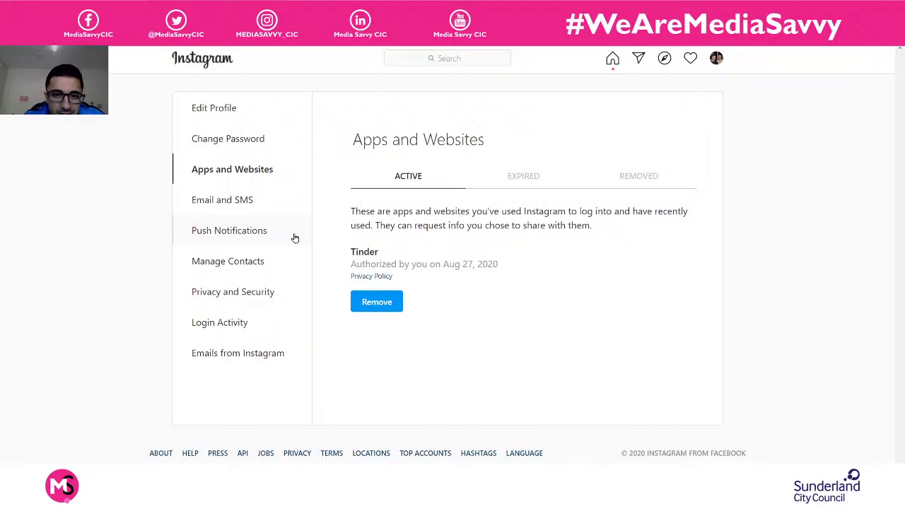
pyautogui.click(224, 206)
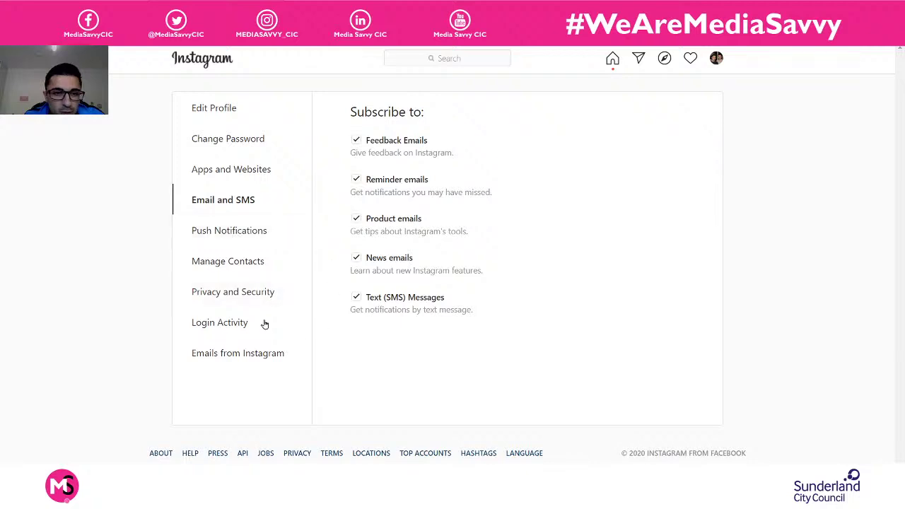
pyautogui.click(250, 301)
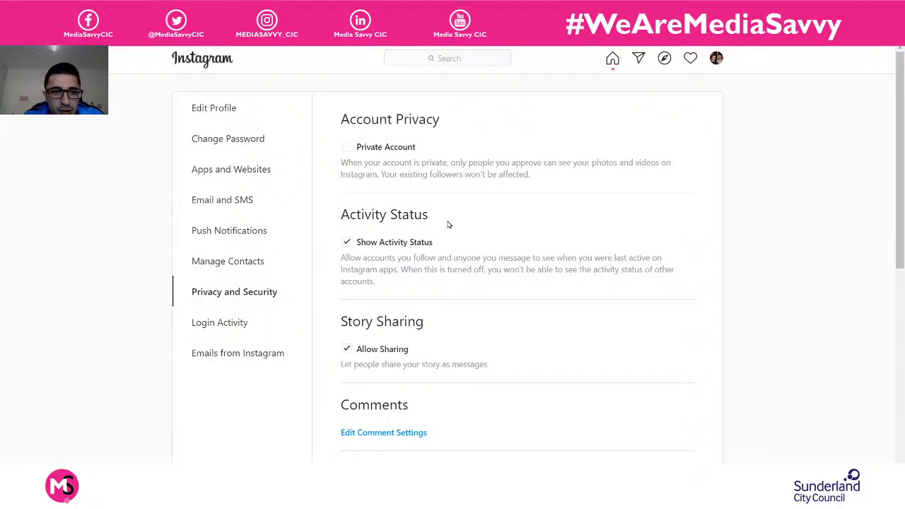
pyautogui.scroll(-7, 448, 224)
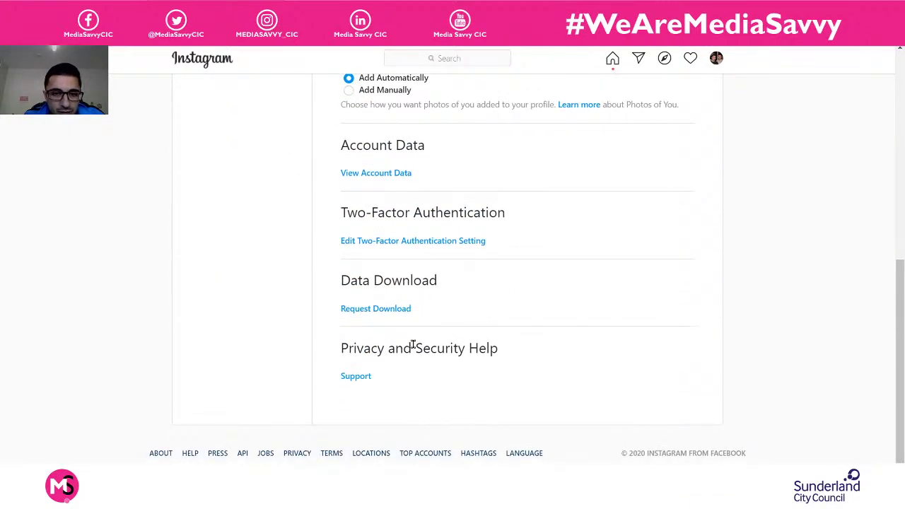
# Open the Instagram privacy and security help topics and scroll through them.
pyautogui.click(355, 376)
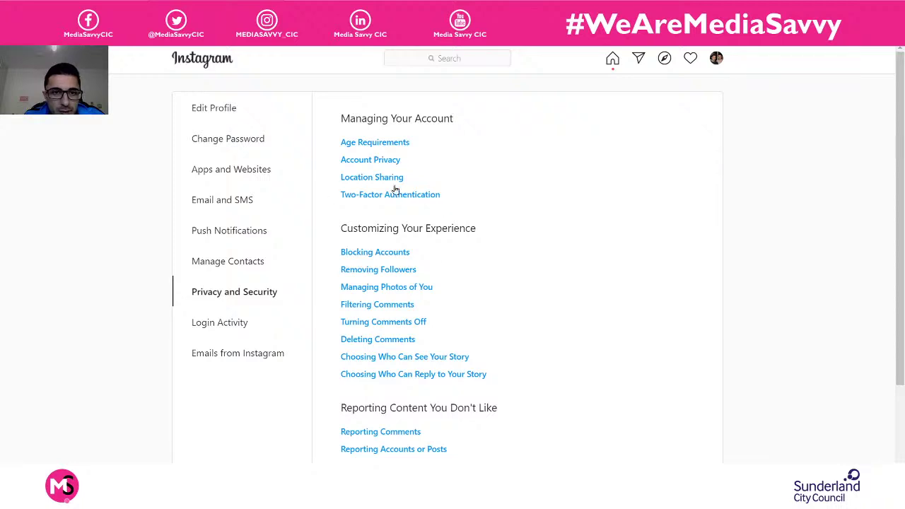
pyautogui.scroll(-1, 460, 156)
pyautogui.scroll(1, 420, 177)
pyautogui.scroll(-2, 495, 292)
pyautogui.scroll(2, 501, 307)
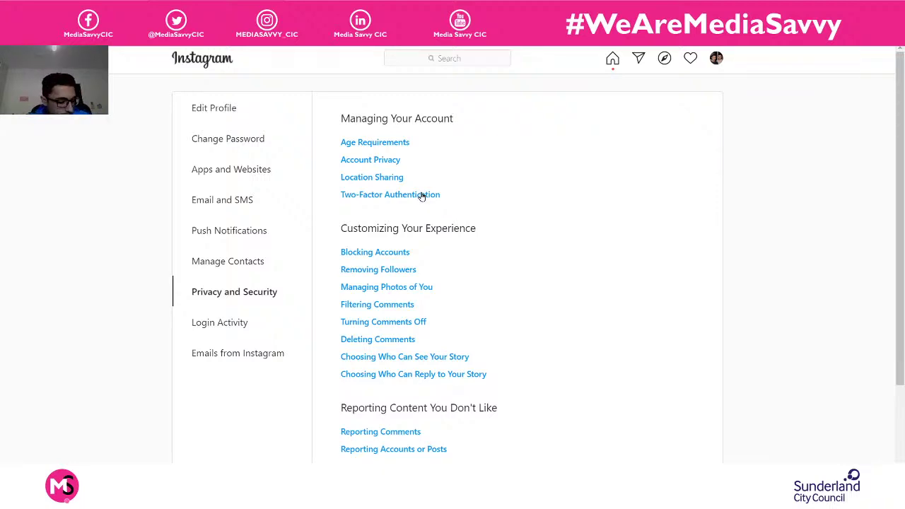
# Read the Location Sharing help article twice, returning to the help topics each time.
pyautogui.click(384, 182)
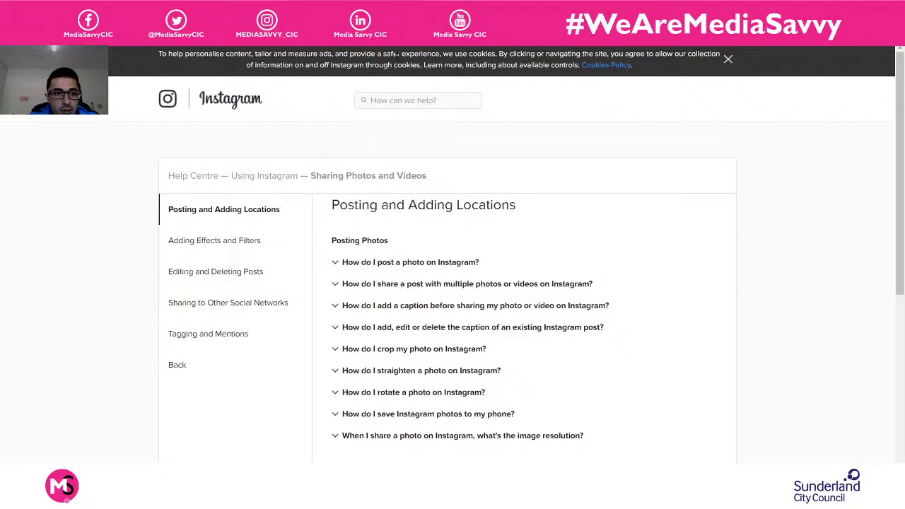
pyautogui.hotkey('alt', 'Left')
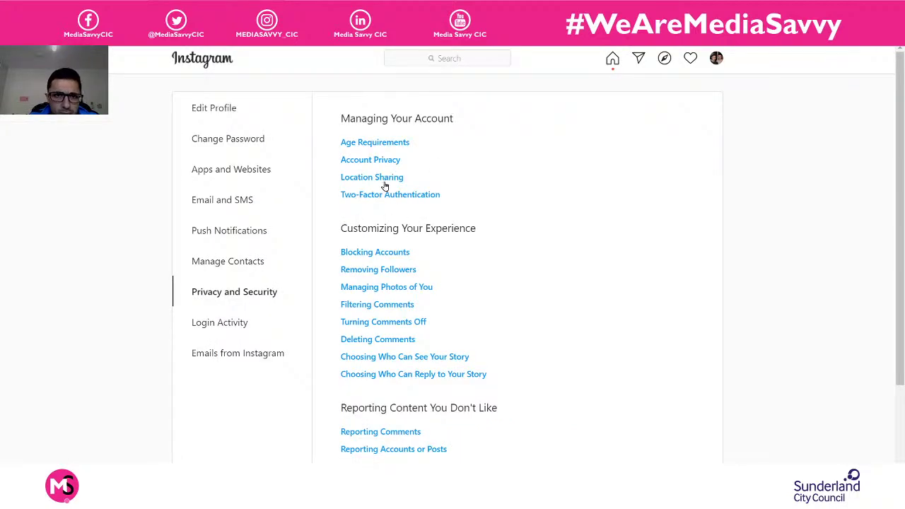
pyautogui.click(386, 179)
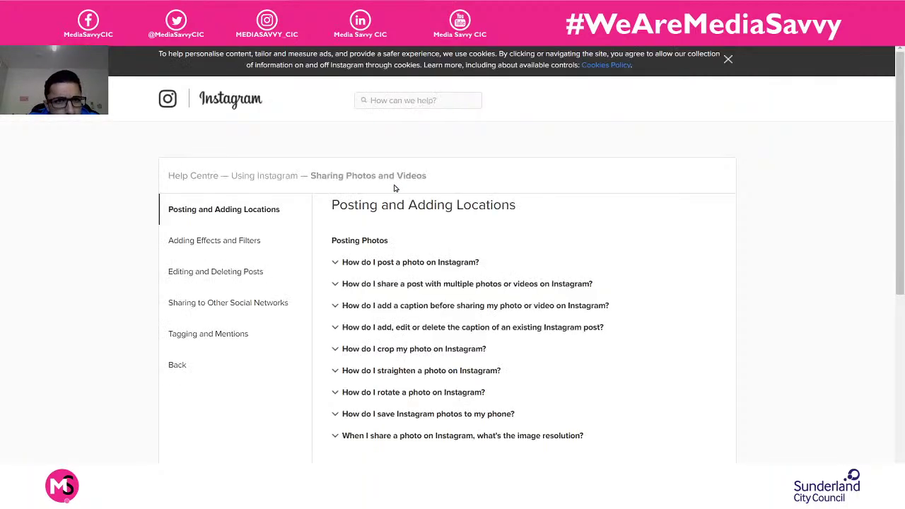
pyautogui.hotkey('alt', 'Left')
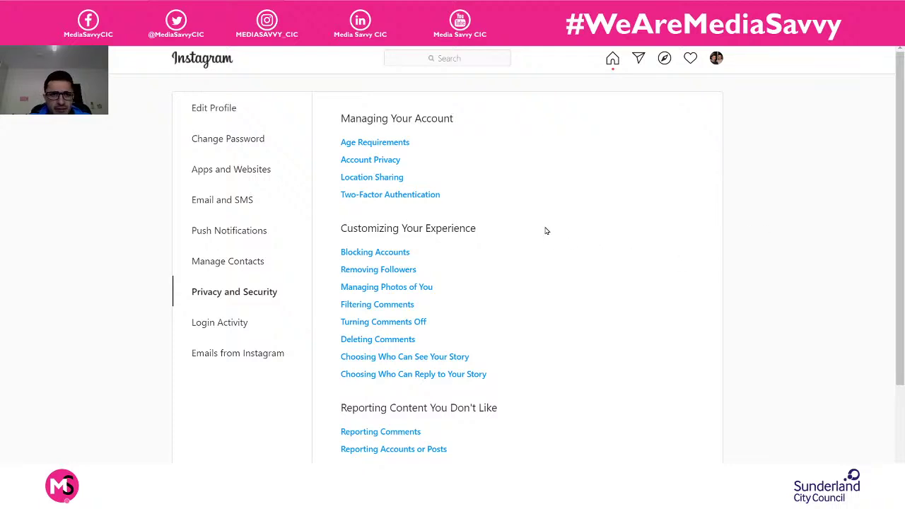
pyautogui.scroll(-3, 466, 234)
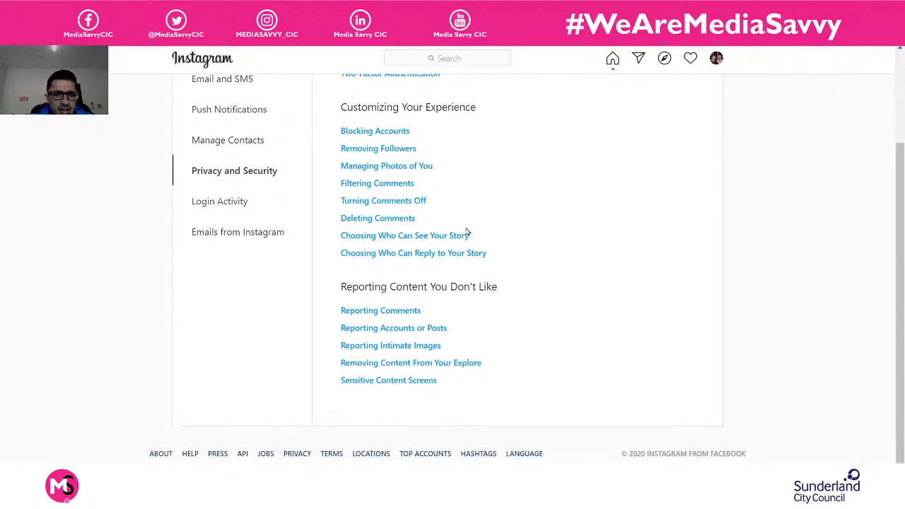
pyautogui.scroll(3, 466, 233)
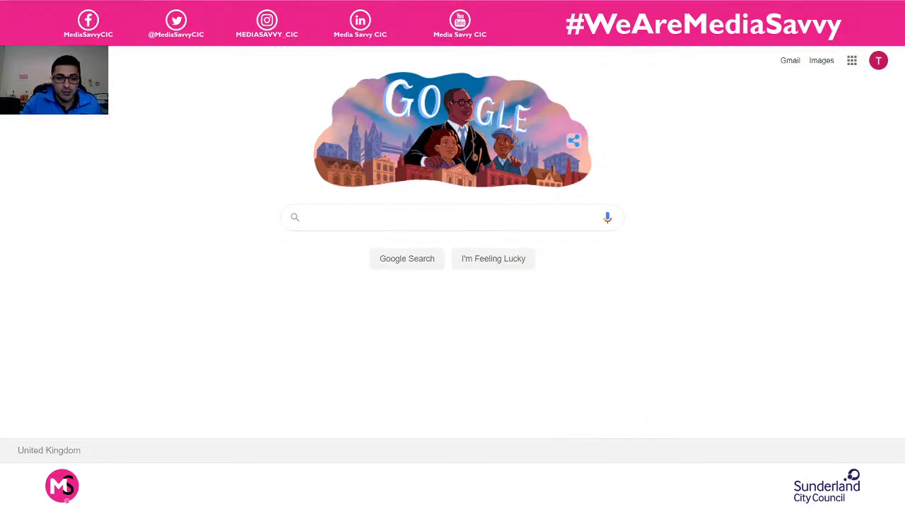
# Open the eSafety combined presentation PDF from Downloads and scroll through its opening slides.
pyautogui.hotkey('alt', 'Tab')
pyautogui.doubleClick(192, 149)
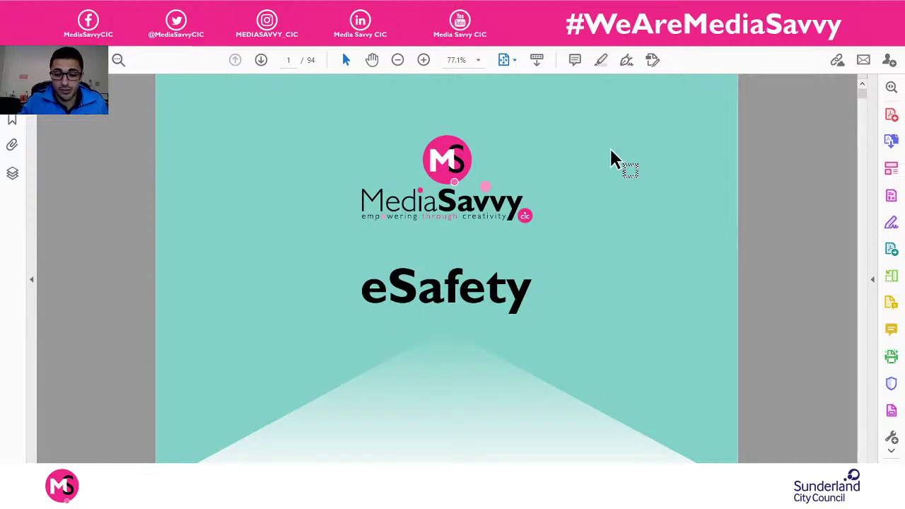
pyautogui.scroll(-20, 612, 159)
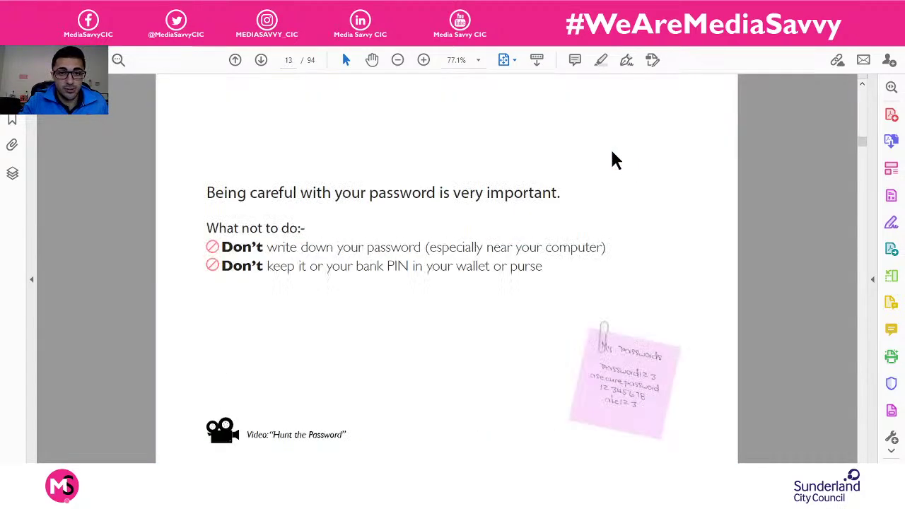
pyautogui.scroll(-20, 612, 159)
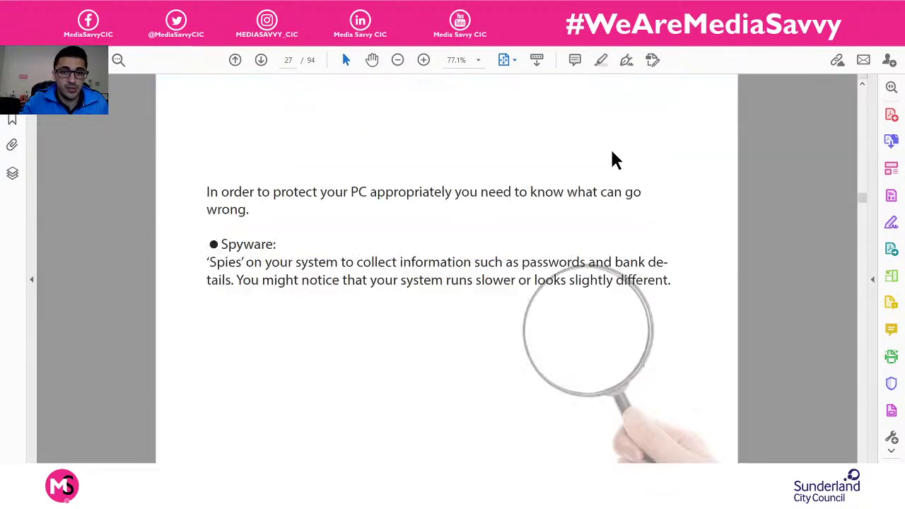
pyautogui.scroll(-10, 612, 152)
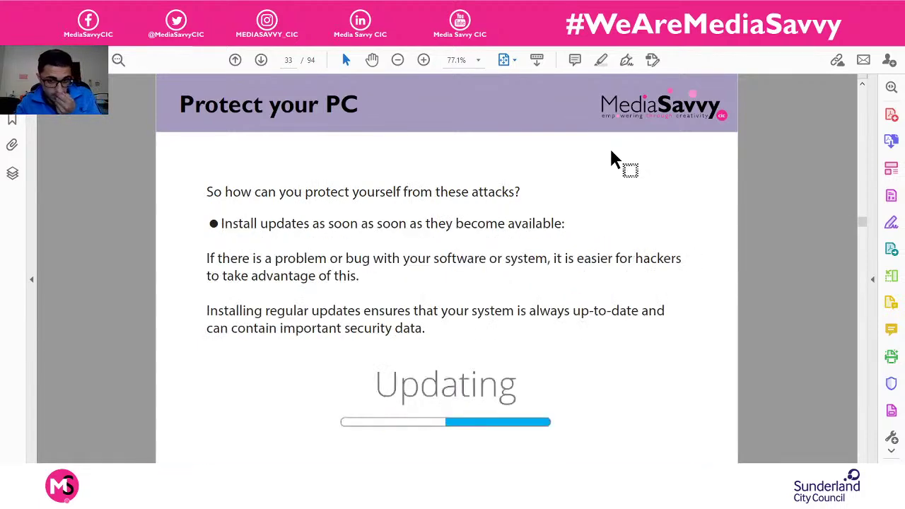
pyautogui.scroll(-3, 612, 159)
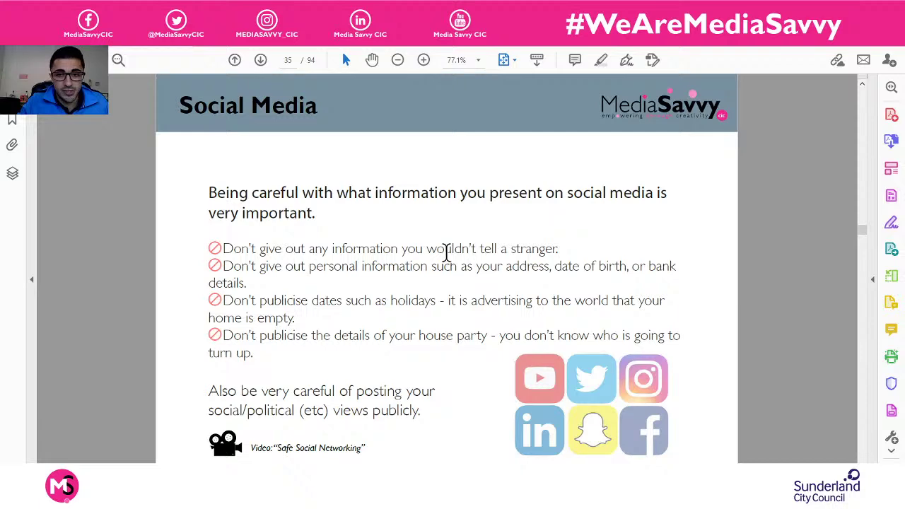
pyautogui.scroll(-1, 446, 251)
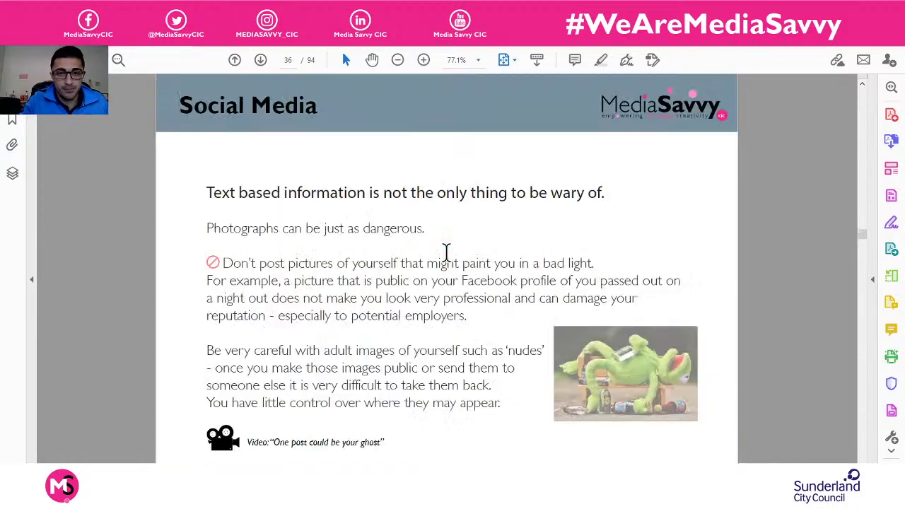
pyautogui.scroll(-9, 447, 251)
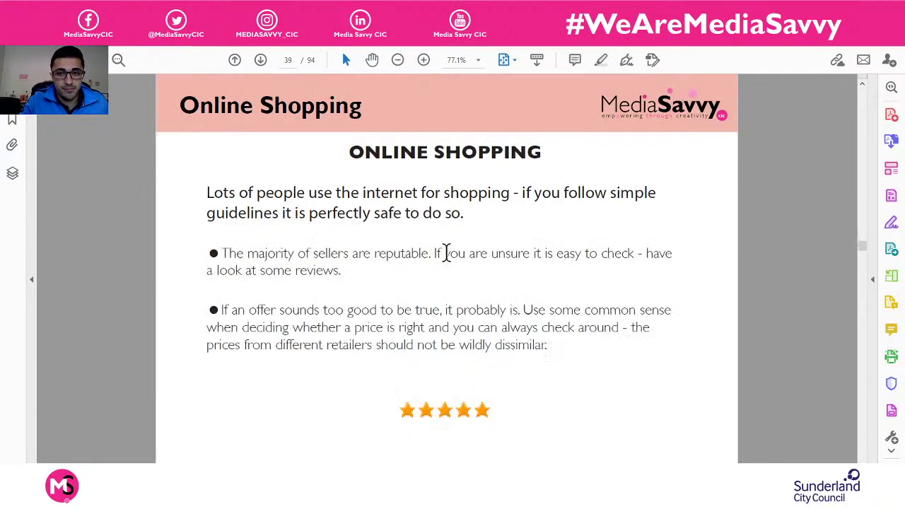
pyautogui.scroll(-5, 446, 256)
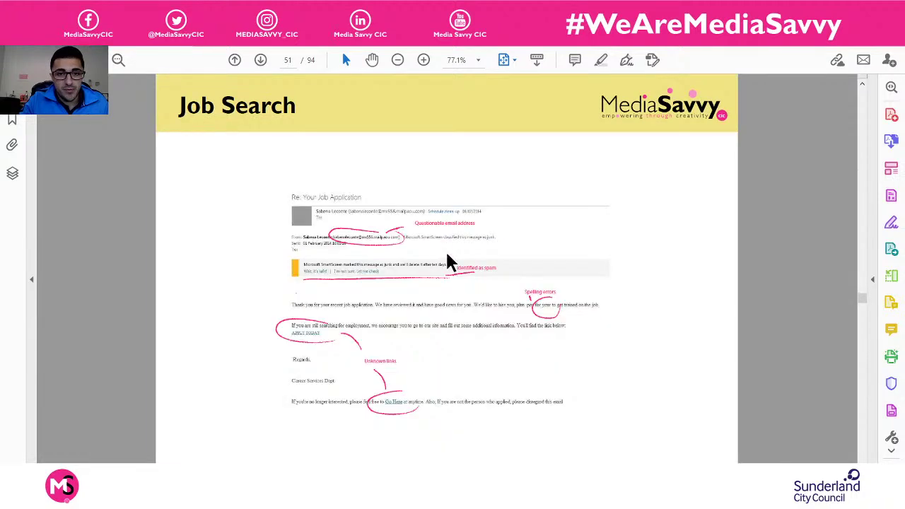
pyautogui.scroll(-3, 447, 258)
pyautogui.scroll(-6, 446, 253)
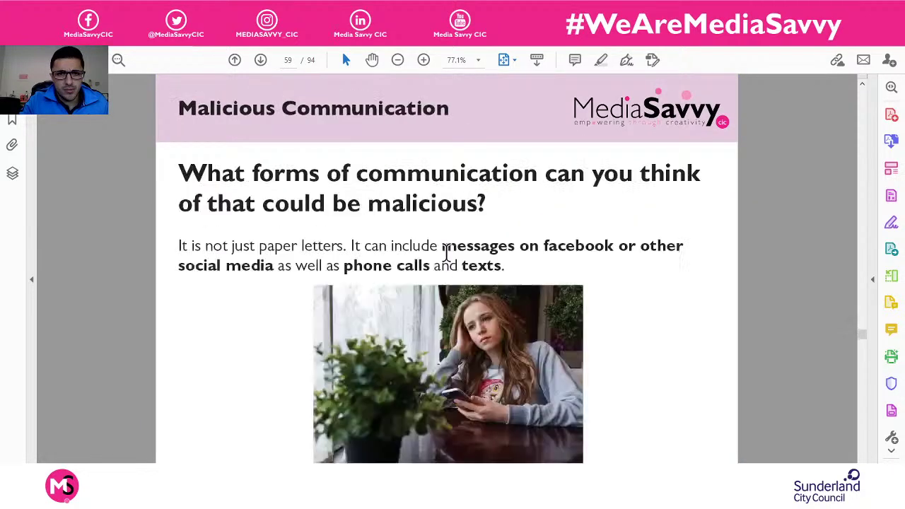
# Scroll the slides on to the Photographs slide on page 76 of 94.
pyautogui.scroll(13, 446, 252)
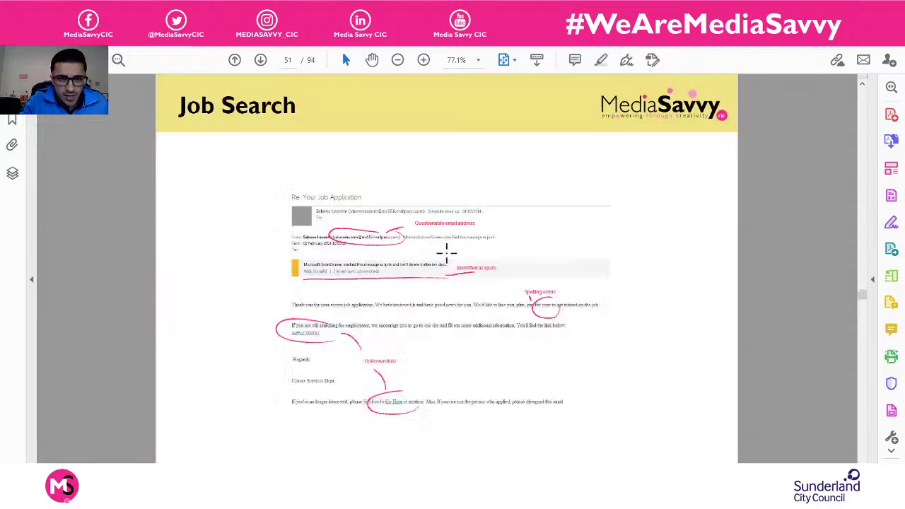
pyautogui.scroll(10, 446, 253)
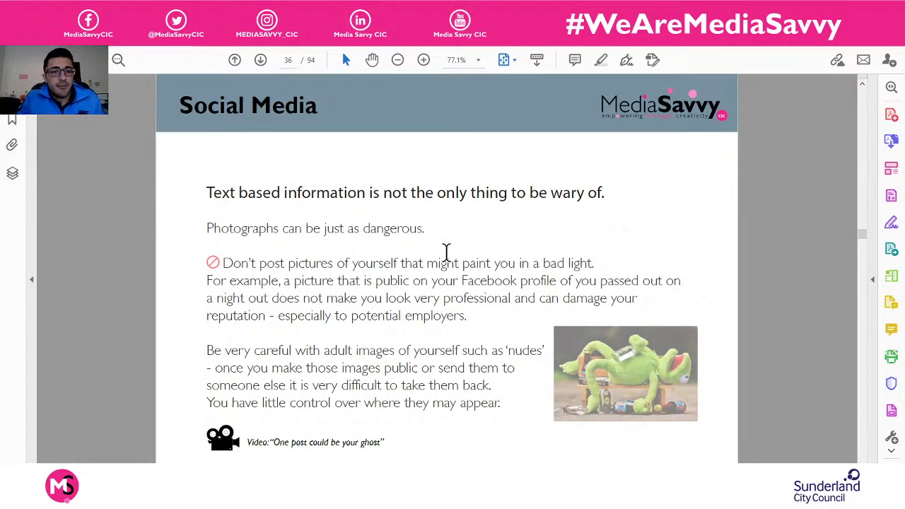
pyautogui.scroll(6, 446, 252)
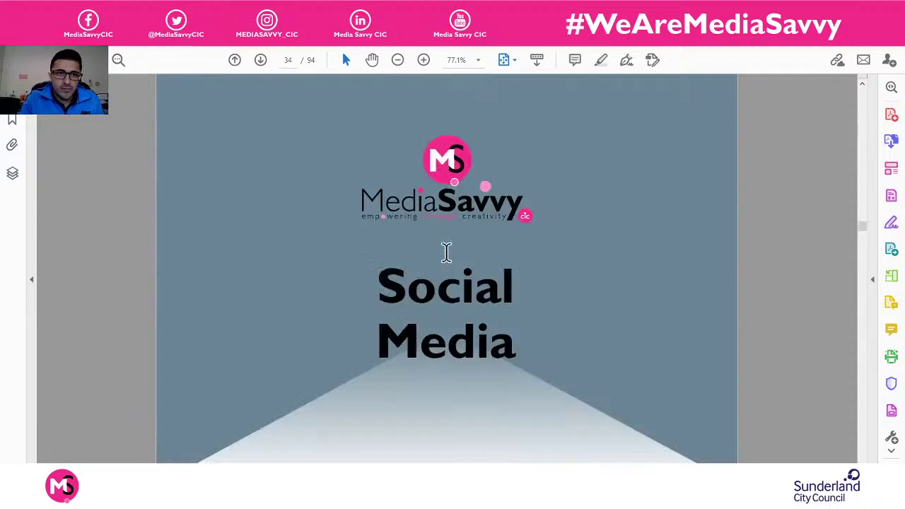
pyautogui.scroll(-7, 446, 252)
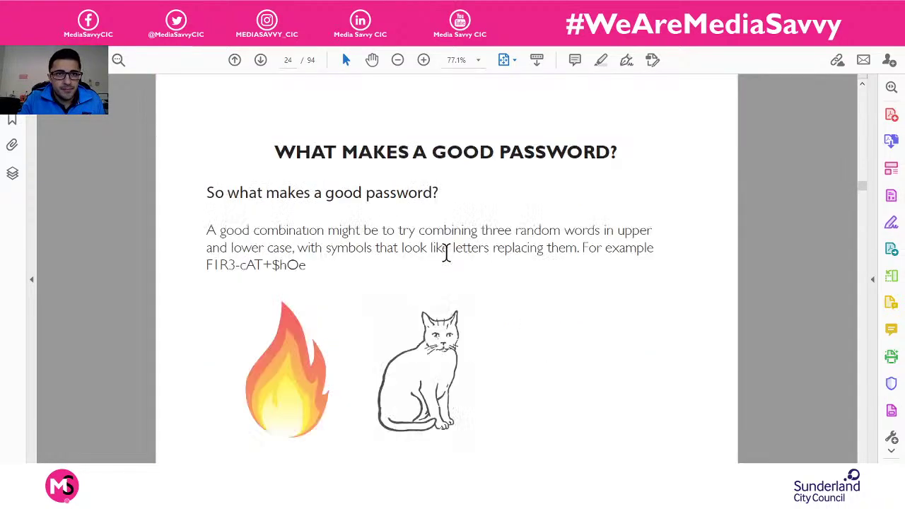
pyautogui.scroll(-10, 446, 252)
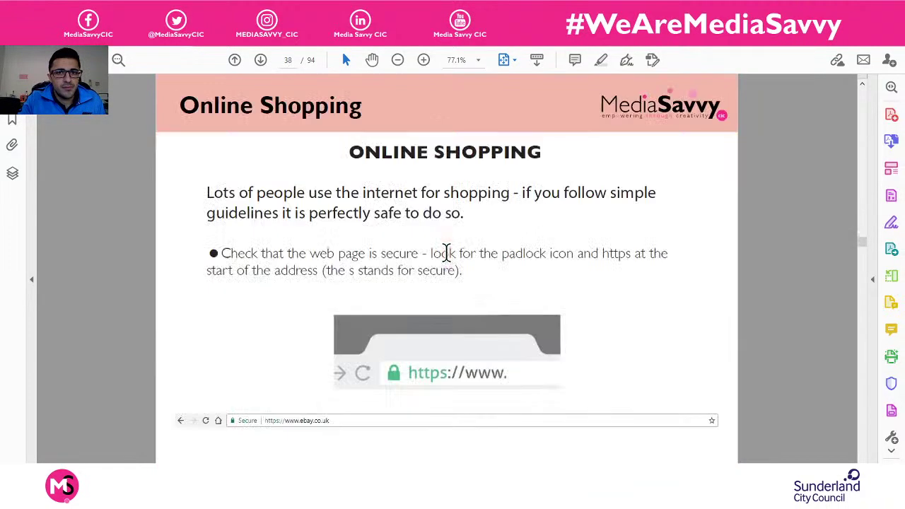
pyautogui.scroll(-8, 446, 252)
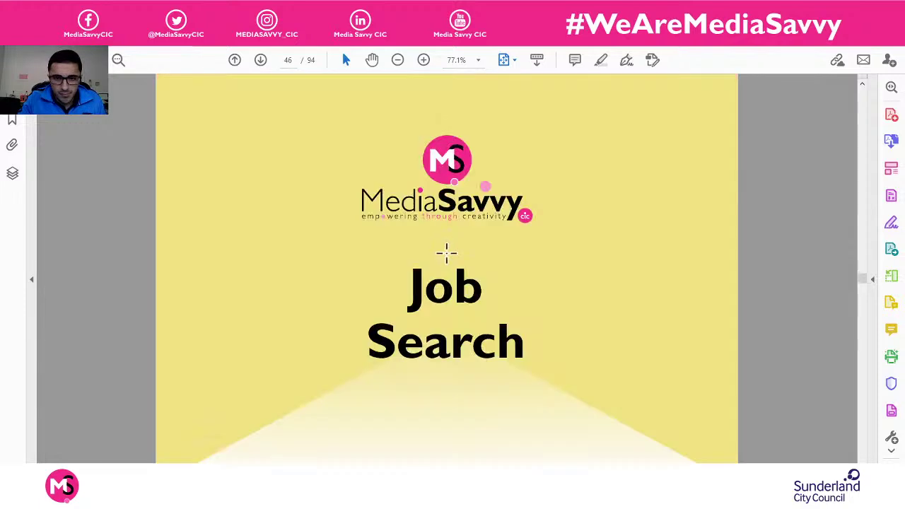
pyautogui.scroll(-9, 449, 261)
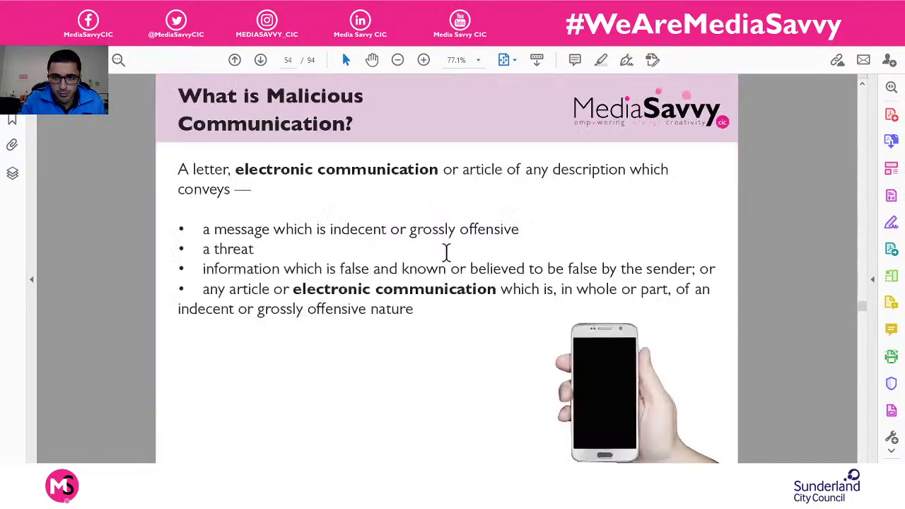
pyautogui.scroll(-8, 448, 261)
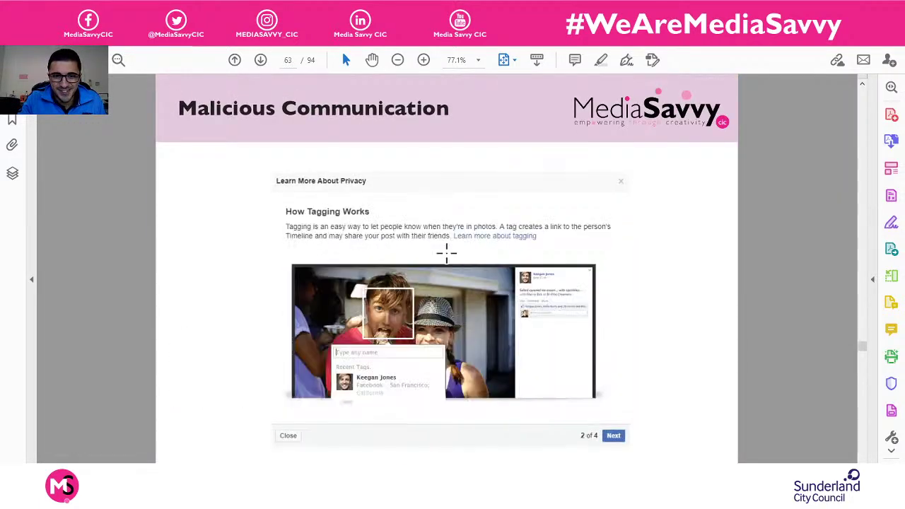
pyautogui.scroll(-5, 446, 252)
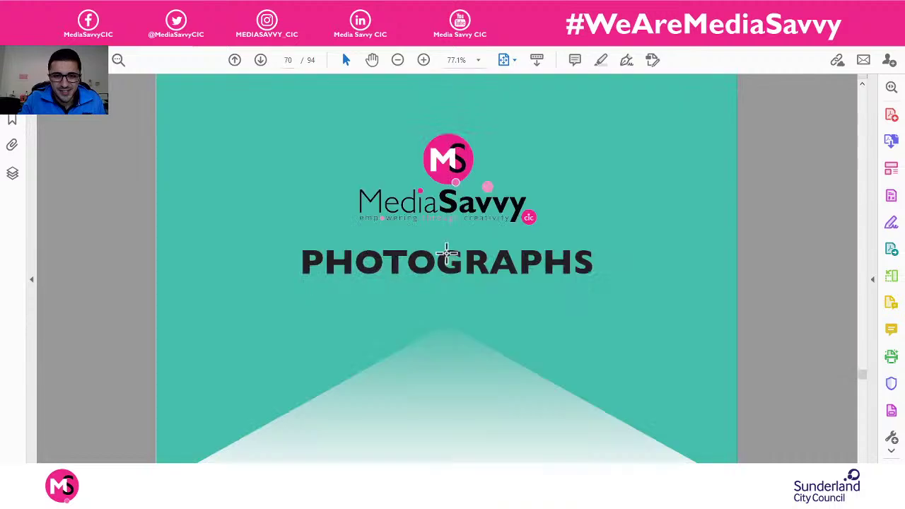
pyautogui.scroll(-2, 448, 260)
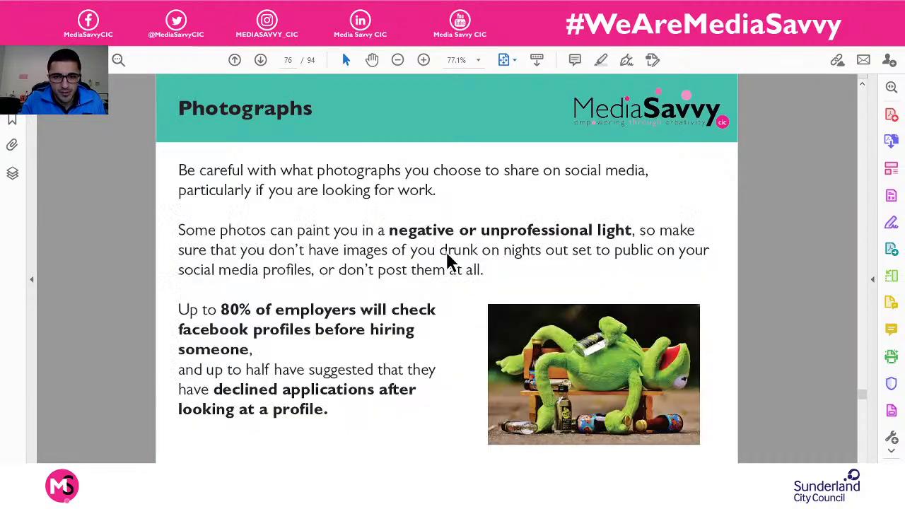
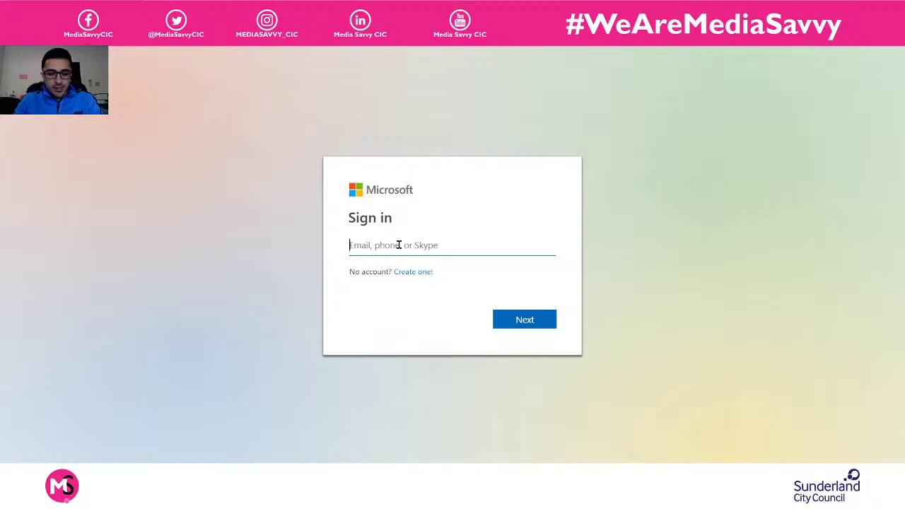
# Sign in to the Microsoft account with the account email and password.
pyautogui.write('hayl')
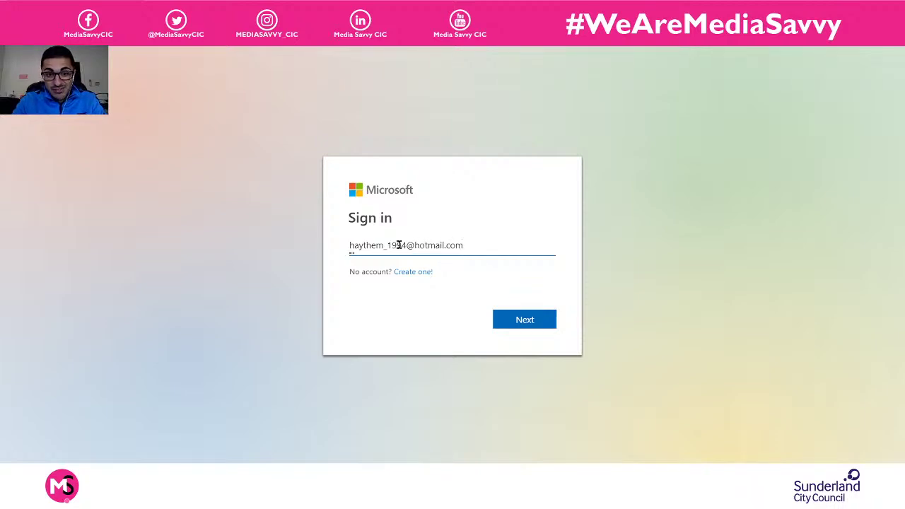
pyautogui.press('Return')
pyautogui.write('p')
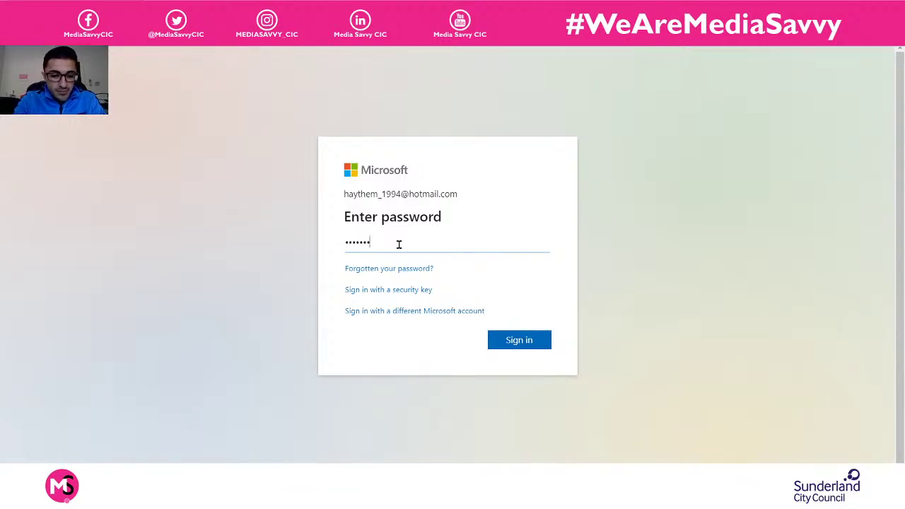
pyautogui.press('Return')
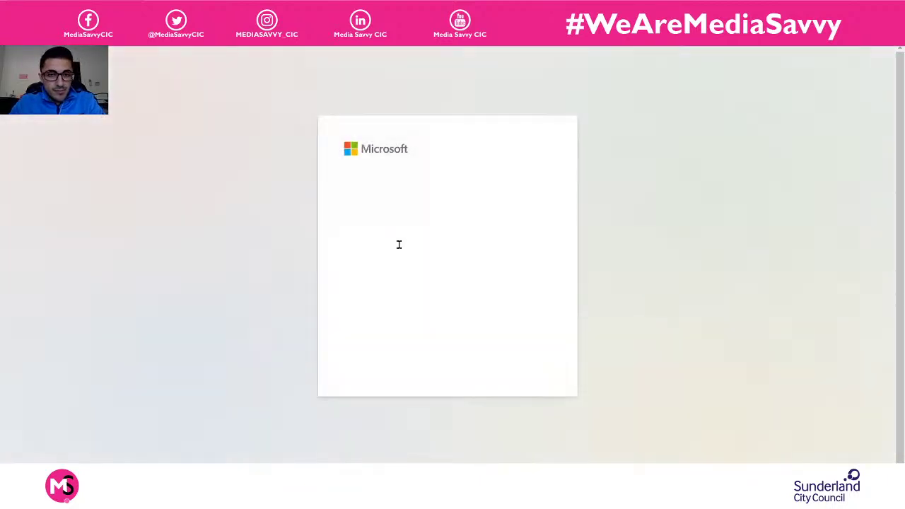
# Verify identity by text message with the phone digits and received code, declining to stay signed in.
pyautogui.click(400, 250)
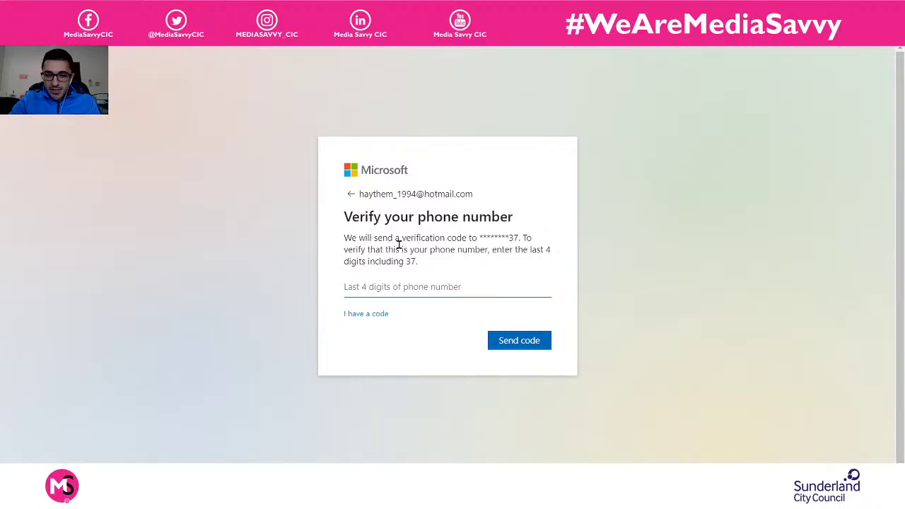
pyautogui.press('Return')
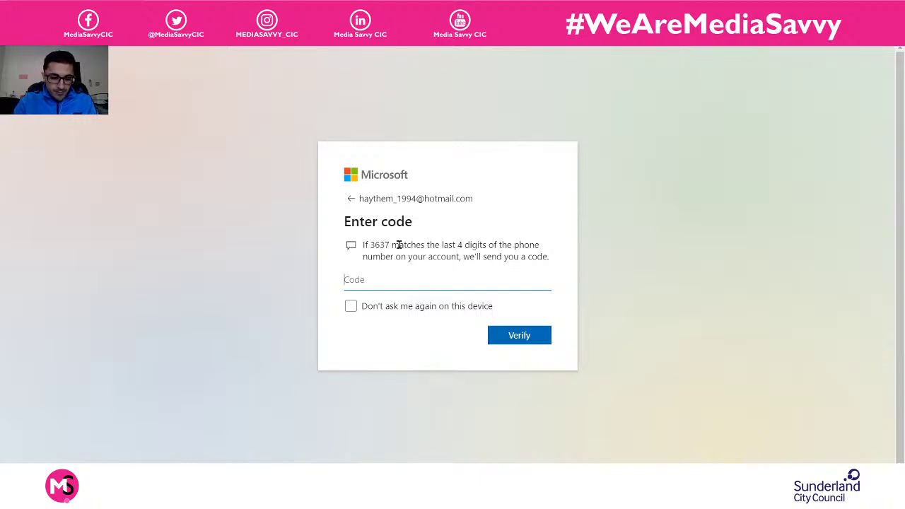
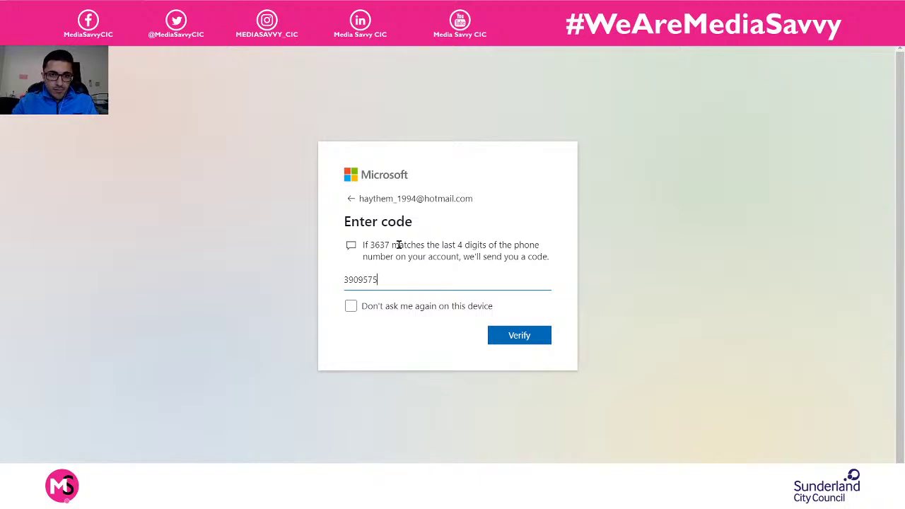
pyautogui.press('Return')
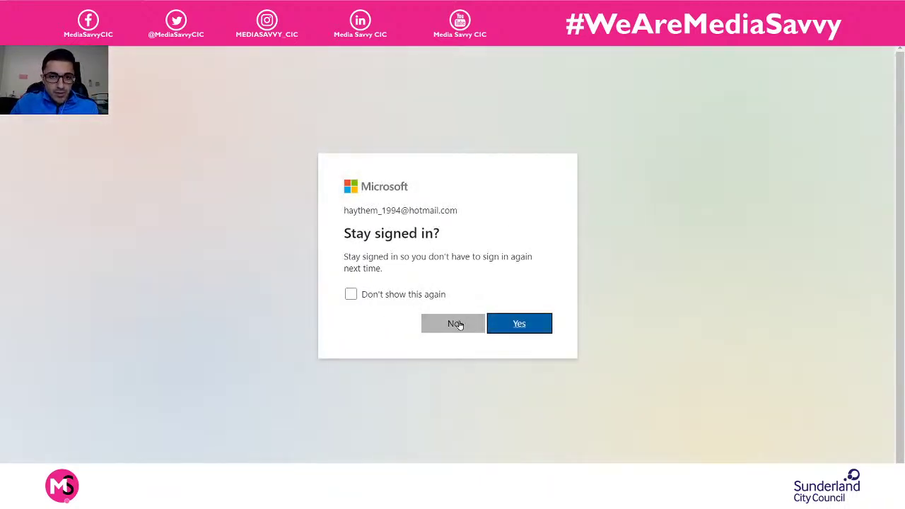
pyautogui.click(462, 323)
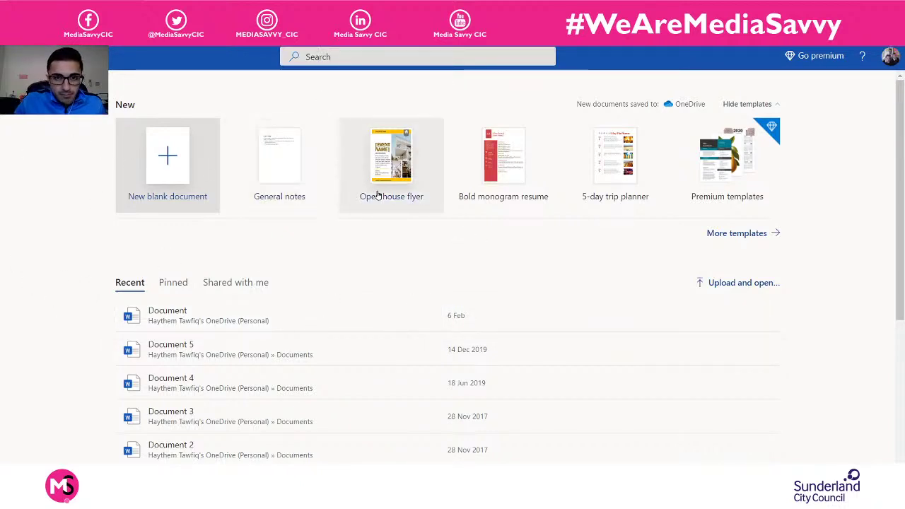
# Open a new Chrome tab and go to the Google homepage.
pyautogui.click(735, 233)
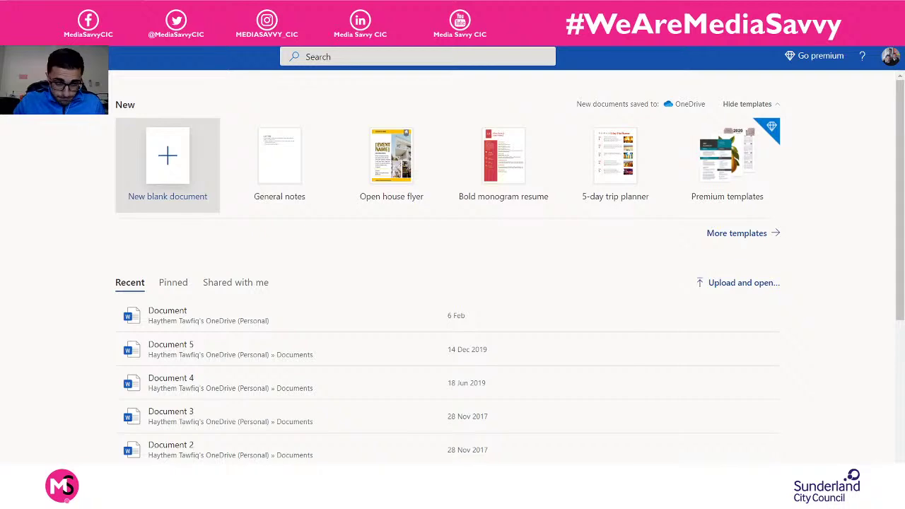
pyautogui.hotkey('ctrl', 't')
pyautogui.write('google')
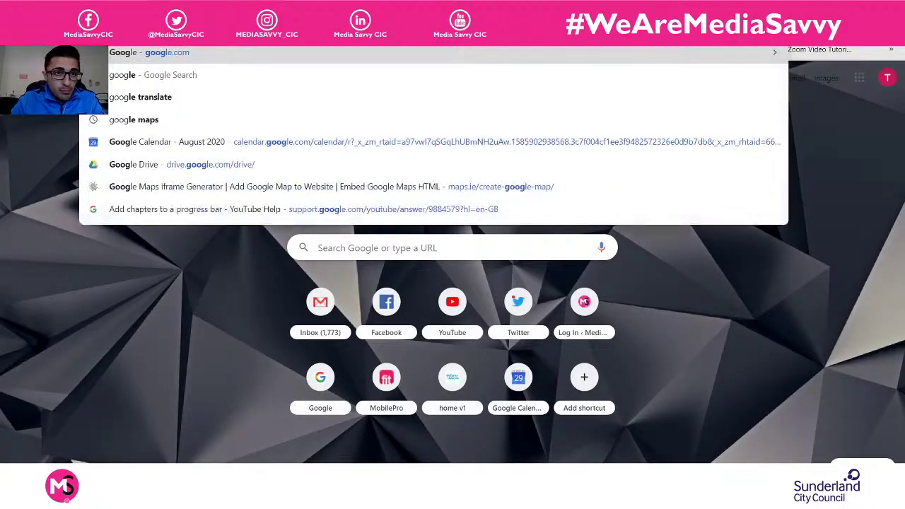
pyautogui.press('Return')
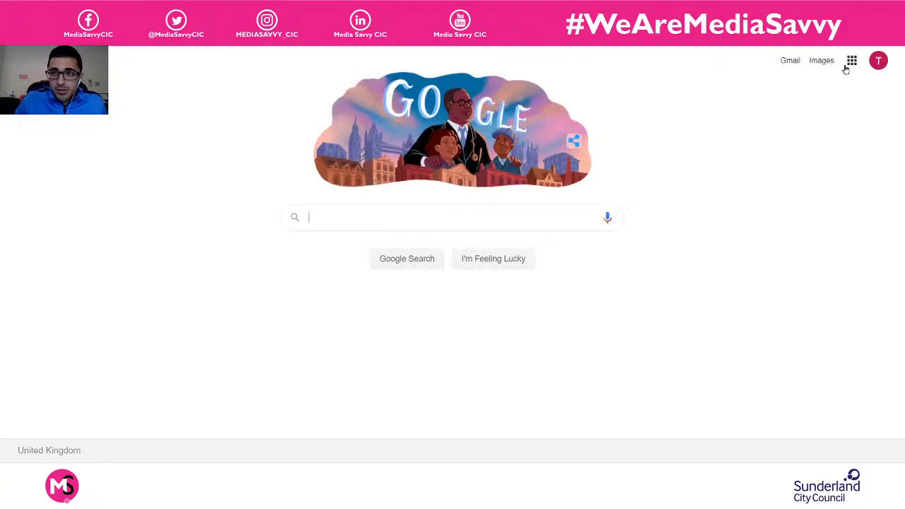
# Launch Google Docs from the Google apps grid.
pyautogui.click(851, 61)
pyautogui.click(660, 91)
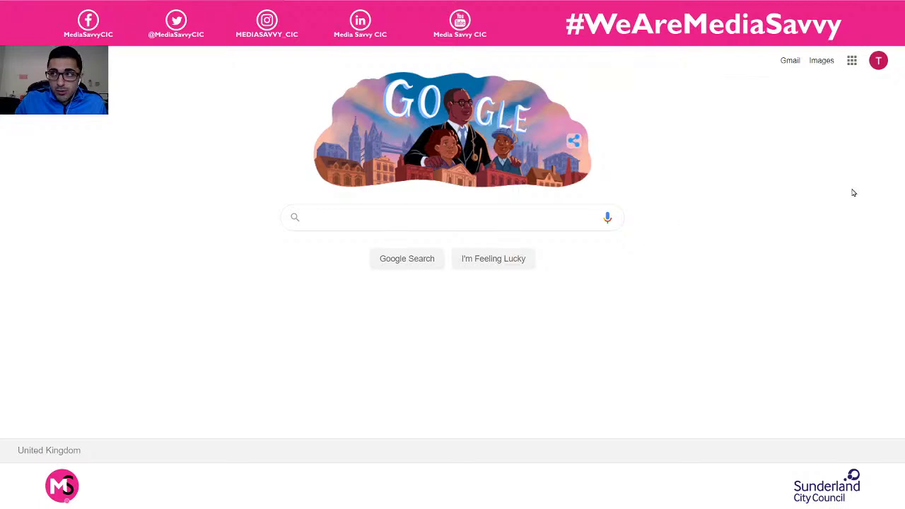
pyautogui.click(852, 61)
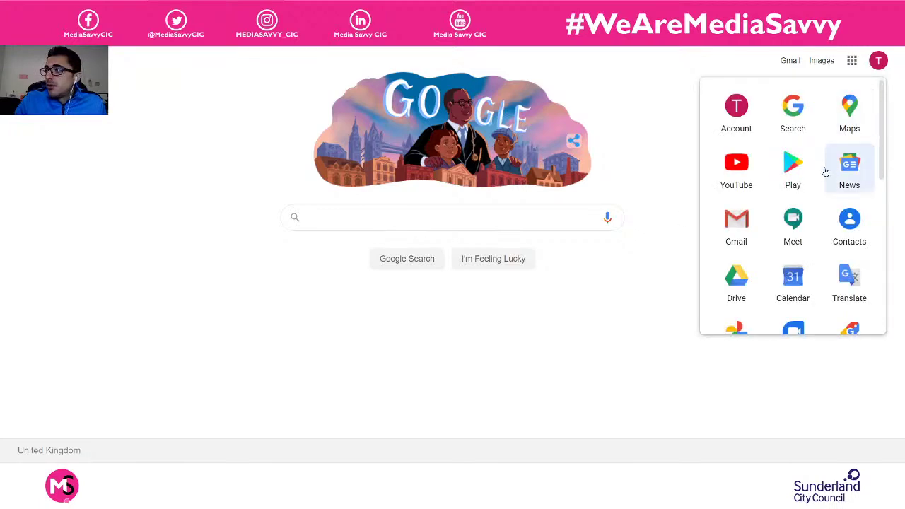
pyautogui.scroll(-2, 825, 173)
pyautogui.scroll(-3, 824, 174)
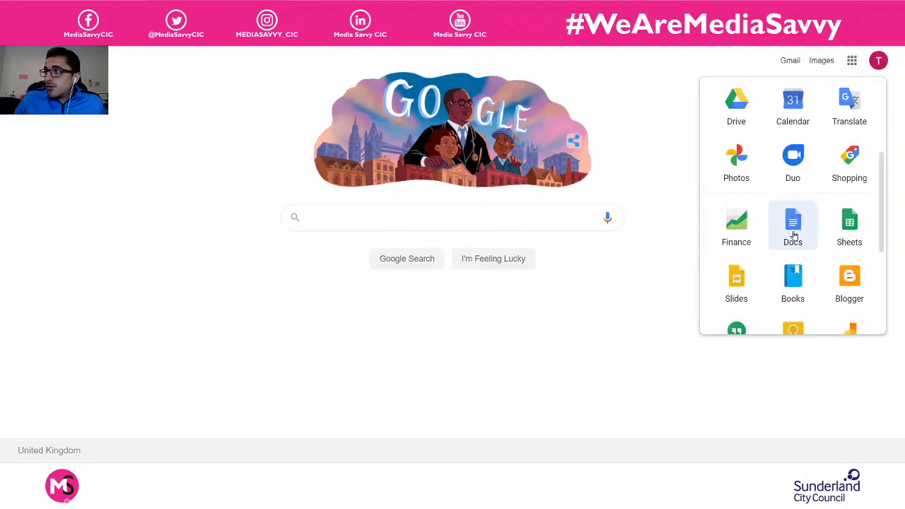
pyautogui.click(793, 233)
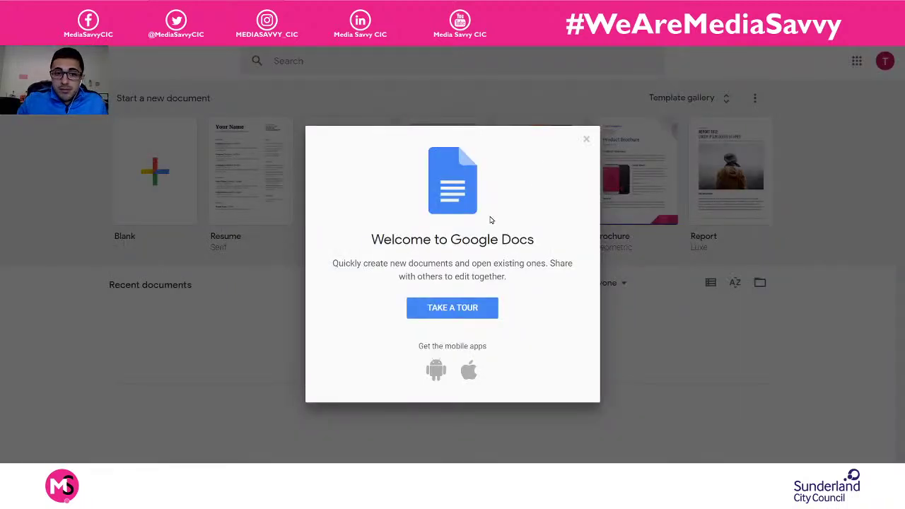
# Dismiss the 'Welcome to Google Docs' message.
pyautogui.click(585, 139)
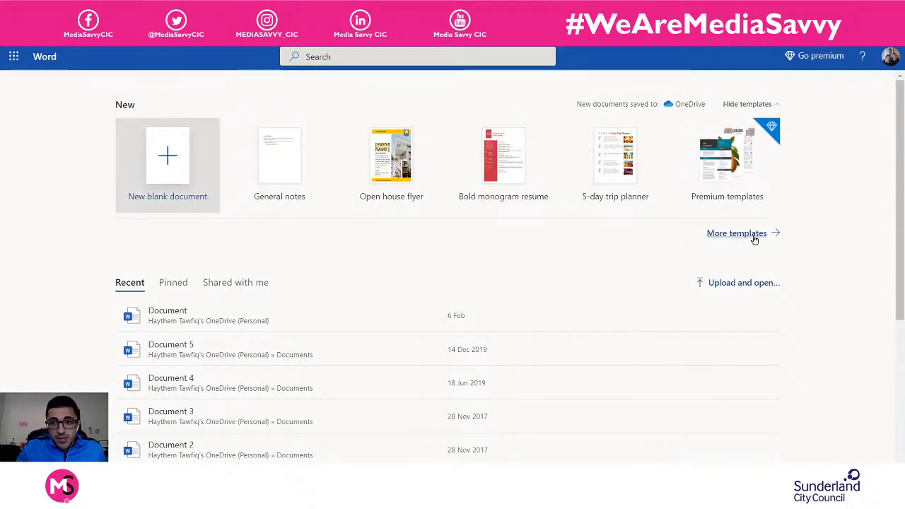
# Open the full Word template gallery and scroll through it to the bottom.
pyautogui.click(728, 233)
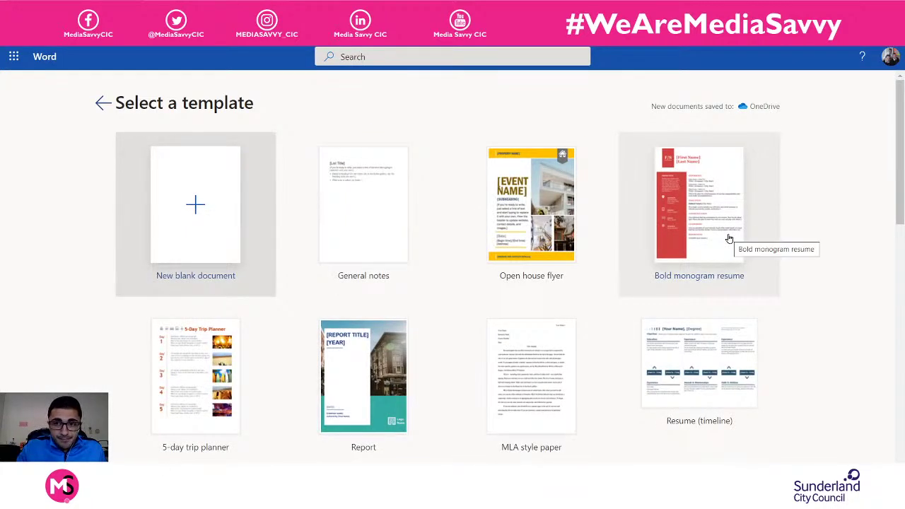
pyautogui.scroll(-3, 802, 232)
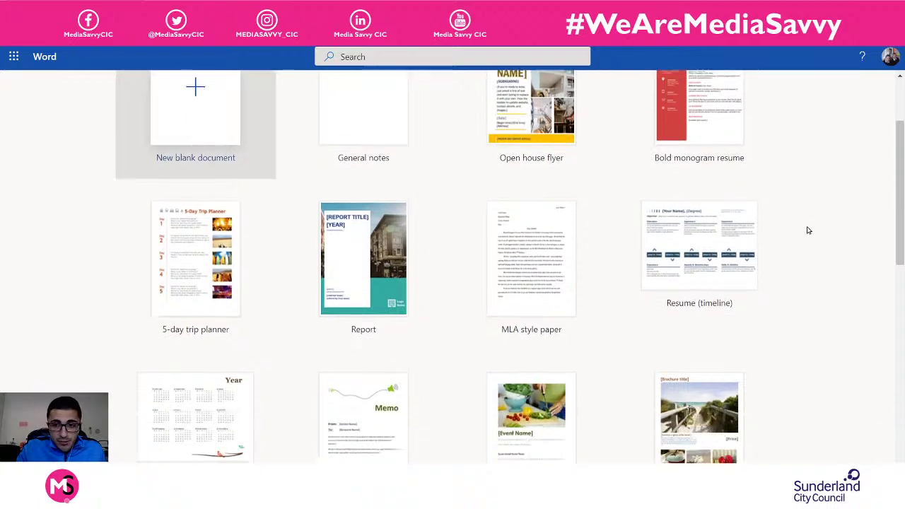
pyautogui.scroll(-4, 811, 228)
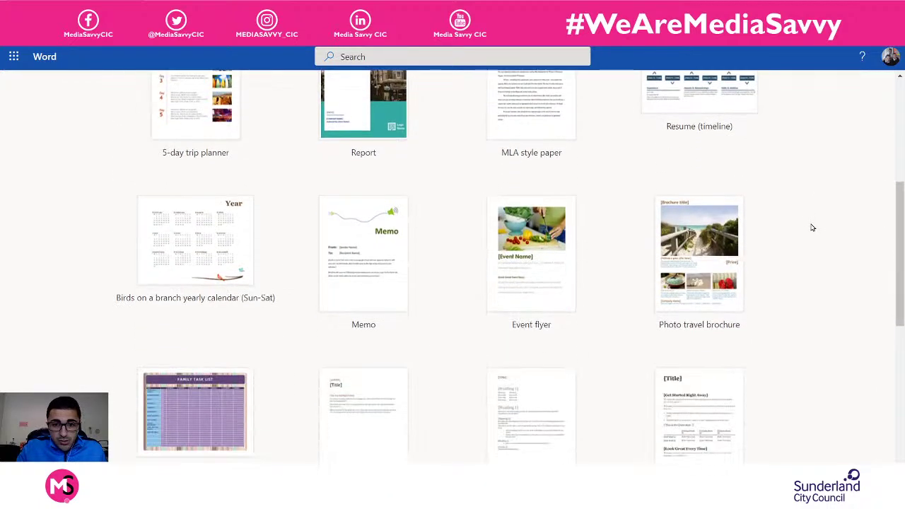
pyautogui.scroll(-2, 812, 226)
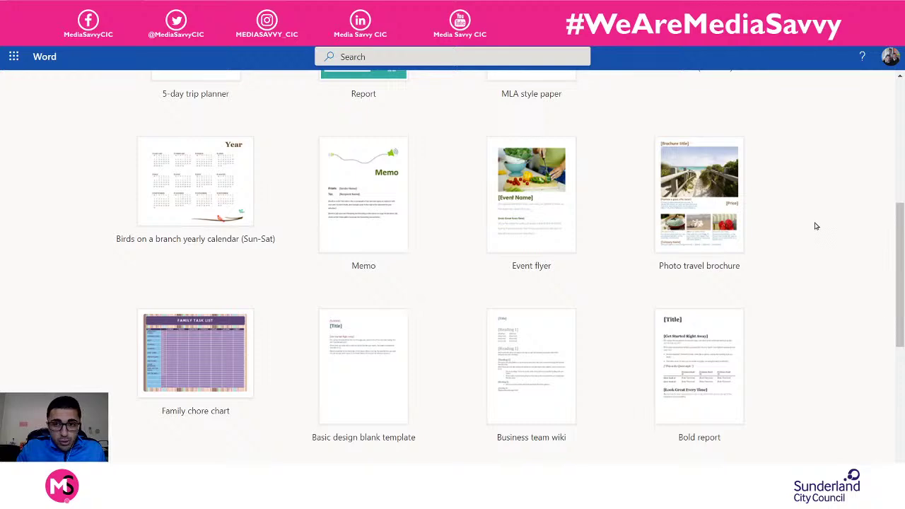
pyautogui.scroll(-1, 815, 227)
pyautogui.scroll(-3, 817, 224)
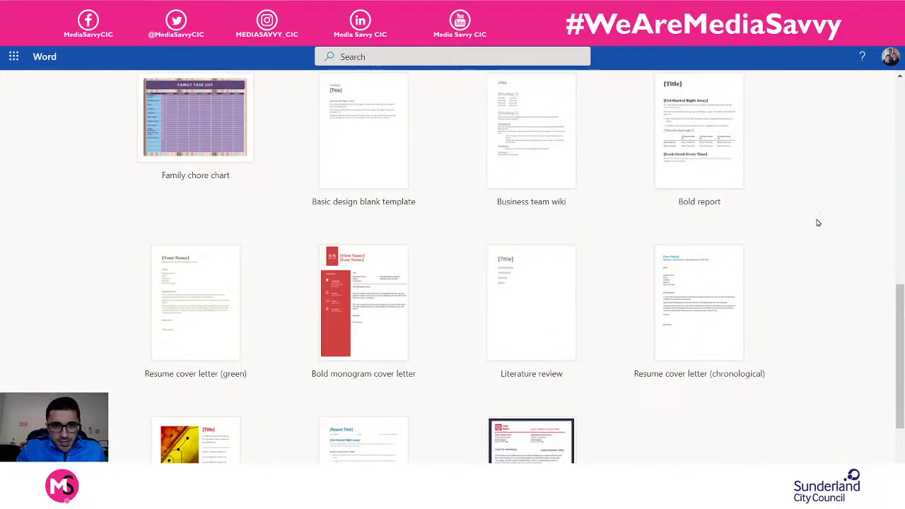
pyautogui.scroll(-2, 818, 219)
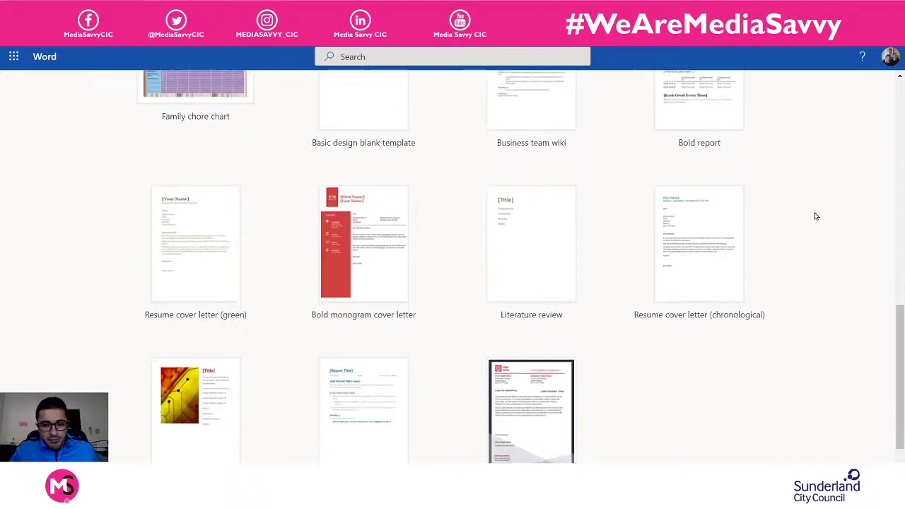
pyautogui.scroll(-1, 818, 212)
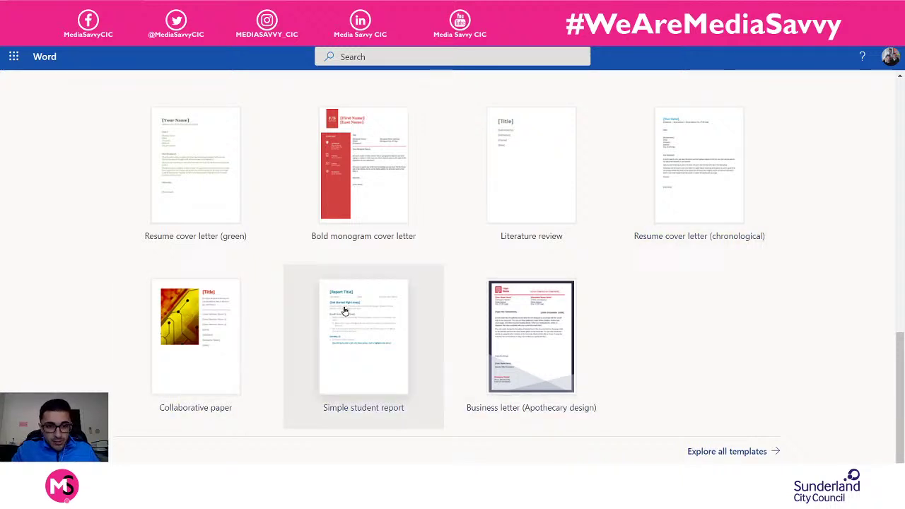
pyautogui.scroll(2, 632, 323)
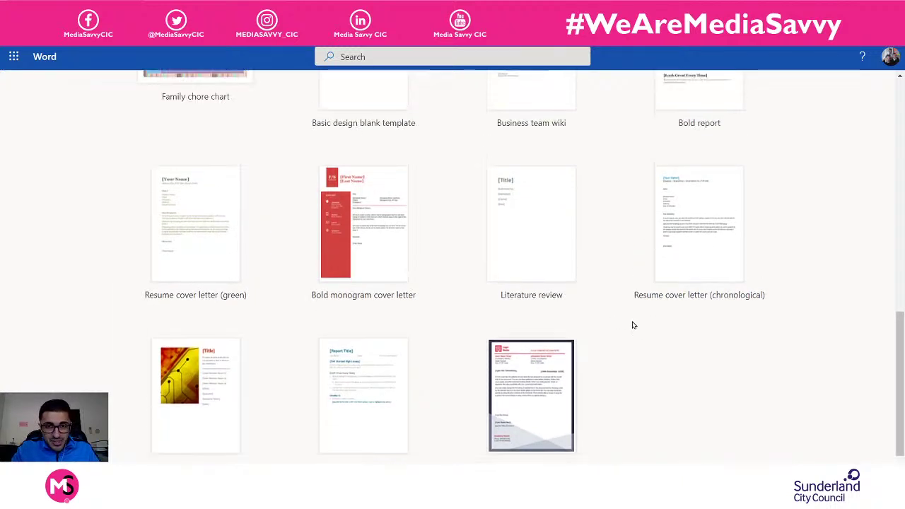
pyautogui.scroll(-2, 647, 328)
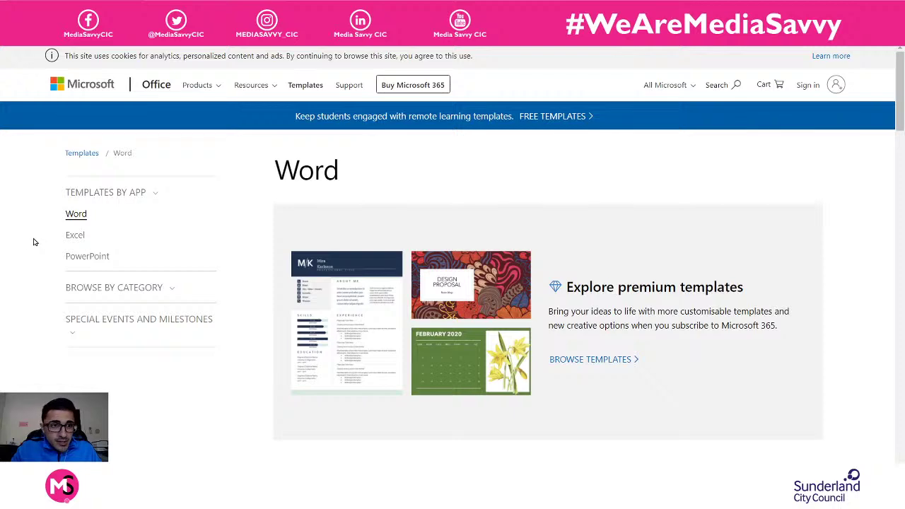
# Expand Browse by category and browse the Resumes and cover letters templates.
pyautogui.scroll(-1, 33, 239)
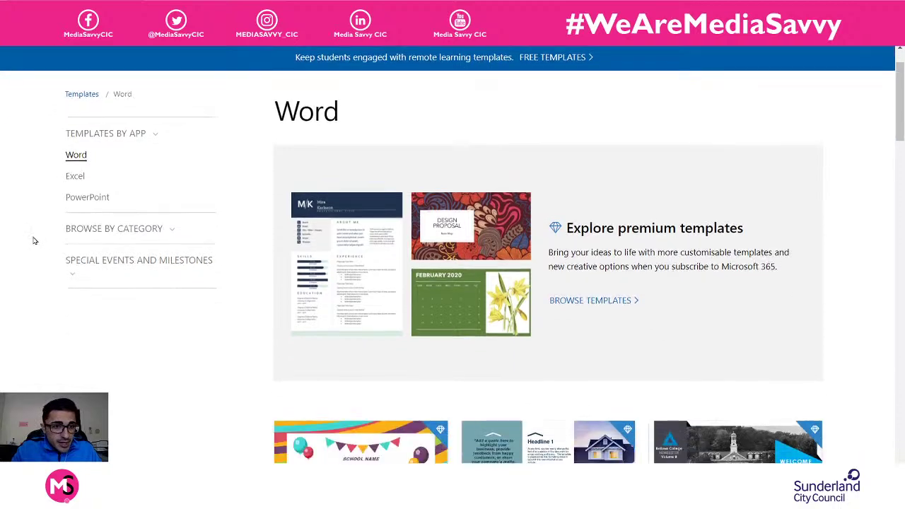
pyautogui.click(125, 232)
pyautogui.scroll(-1, 96, 258)
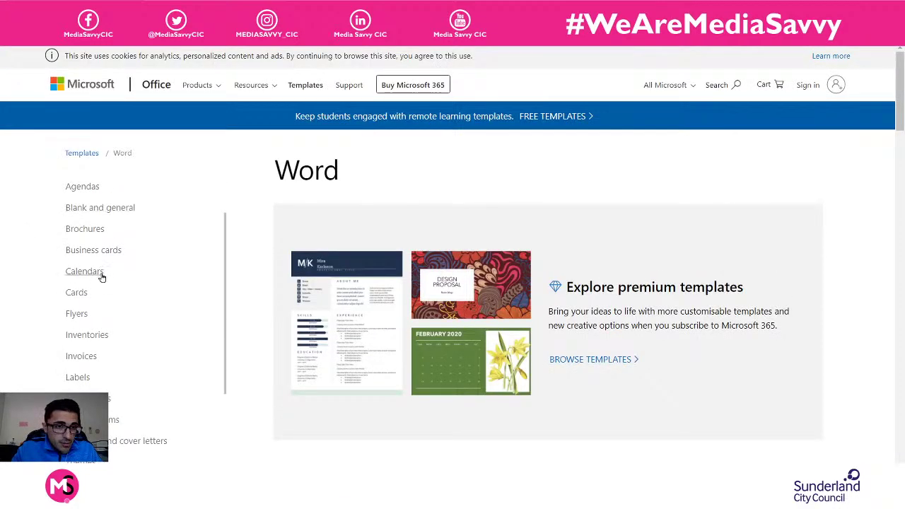
pyautogui.scroll(-1, 106, 315)
pyautogui.scroll(-1, 92, 347)
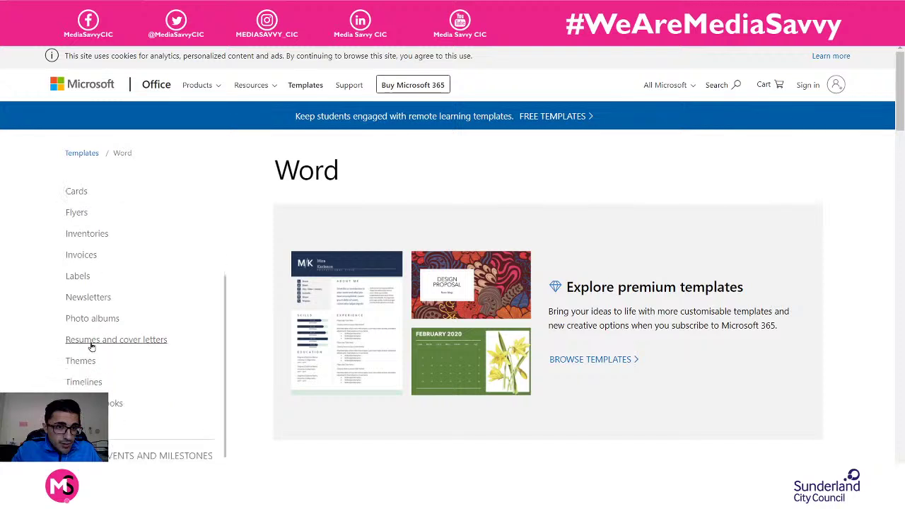
pyautogui.scroll(-1, 124, 327)
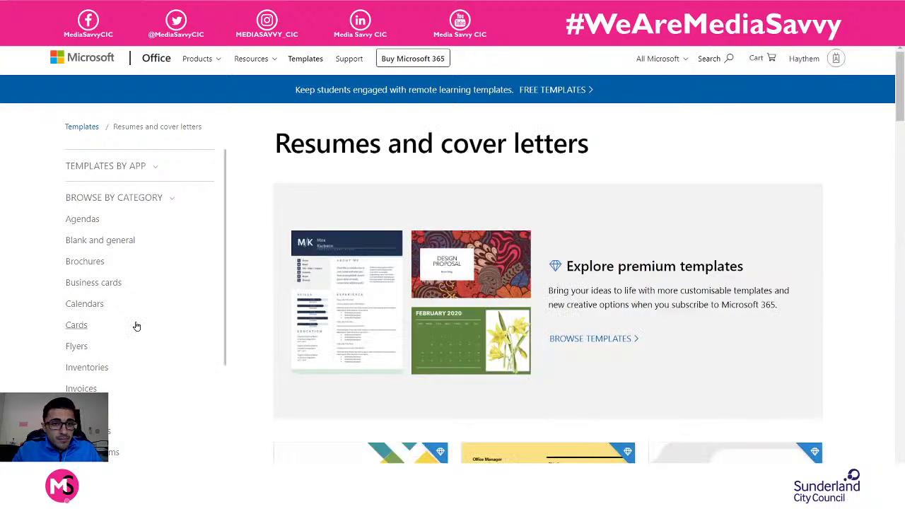
pyautogui.scroll(-3, 264, 298)
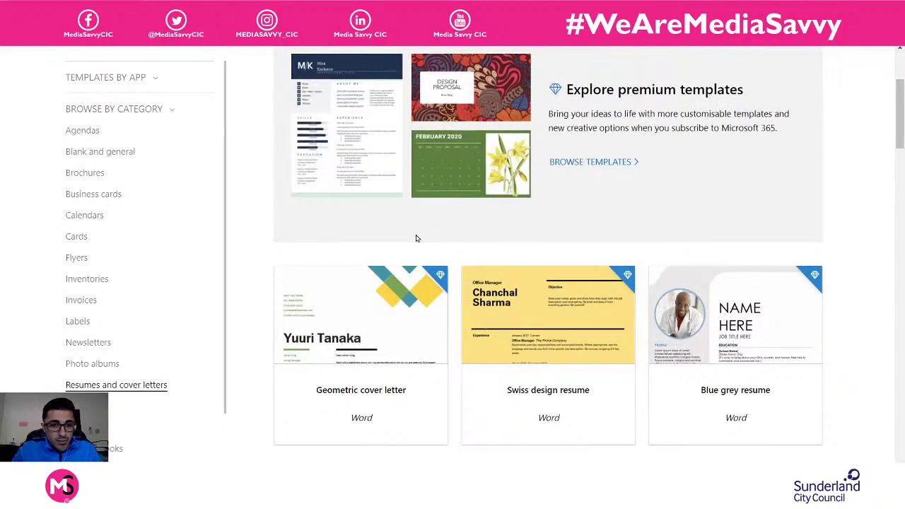
pyautogui.scroll(-2, 416, 214)
pyautogui.scroll(-3, 419, 212)
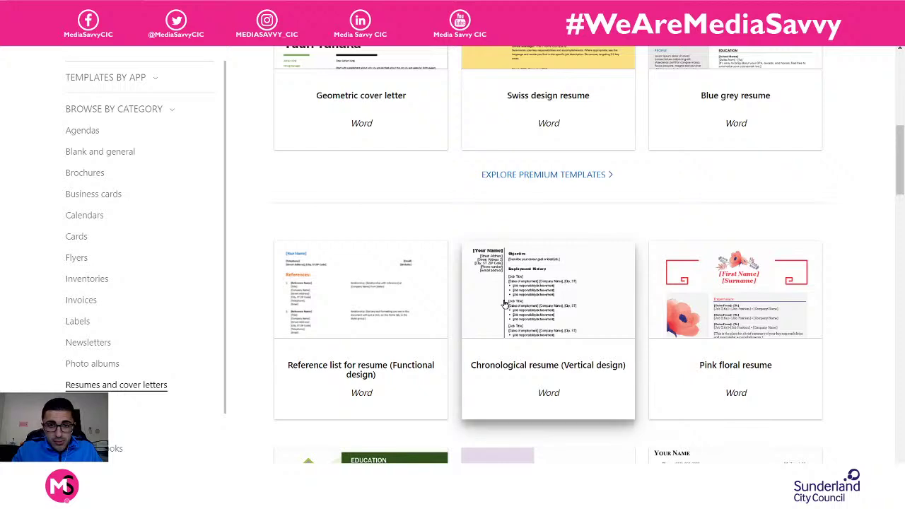
pyautogui.scroll(-4, 498, 300)
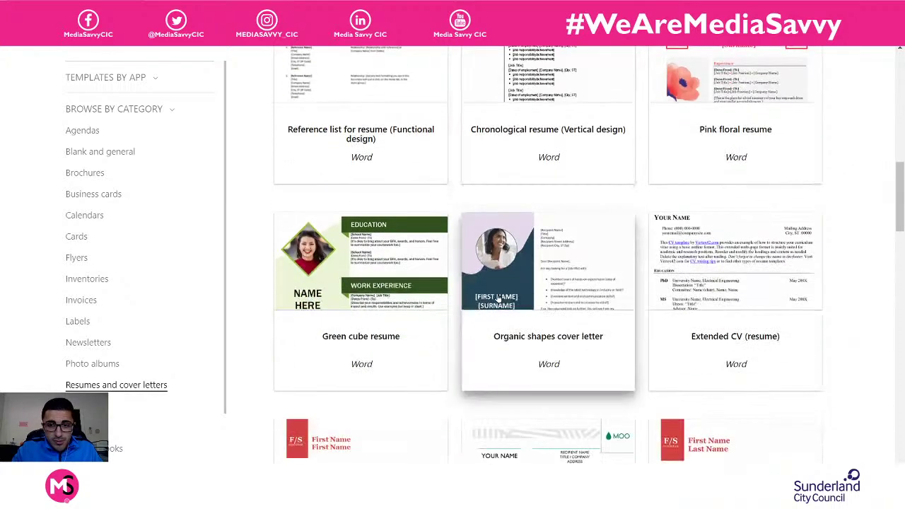
pyautogui.scroll(3, 498, 296)
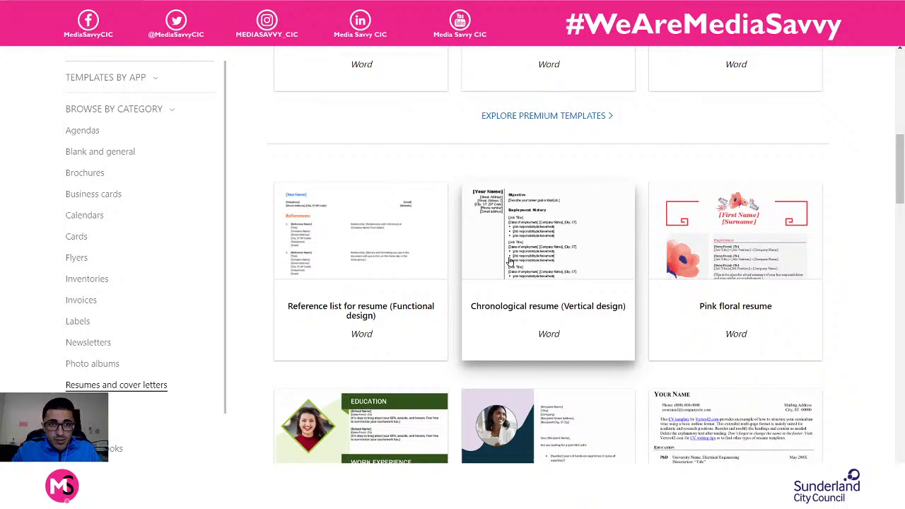
# View the Chronological resume (Vertical design) template page.
pyautogui.click(509, 261)
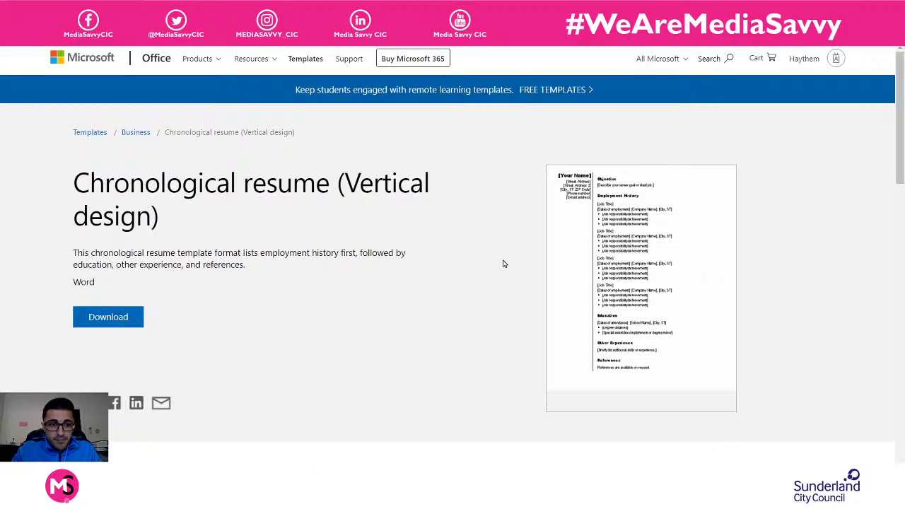
pyautogui.scroll(-4, 503, 263)
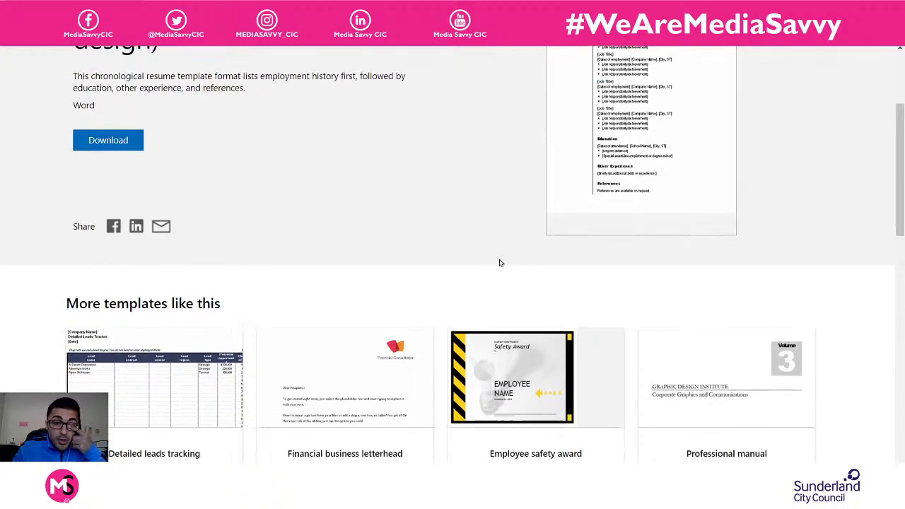
pyautogui.scroll(4, 500, 263)
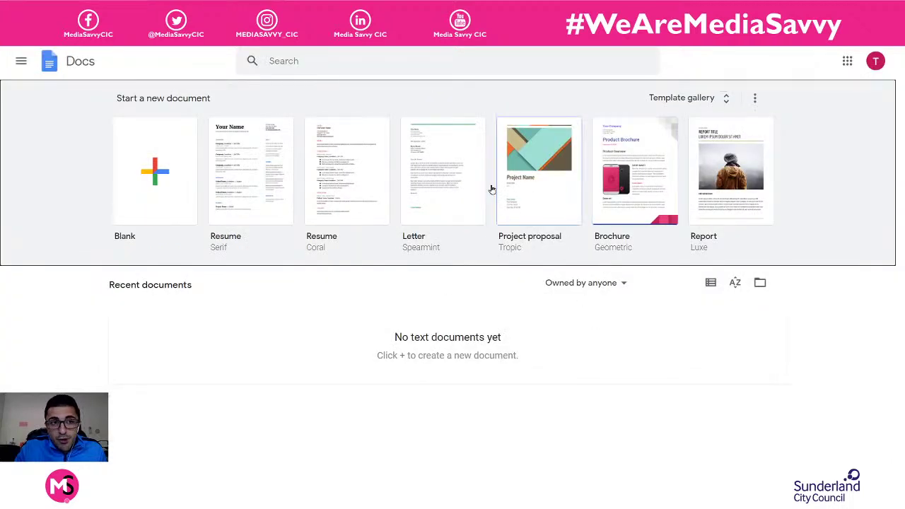
# Open the Google Docs Template gallery and scroll through Resumes, Letters, Personal and Work down to Newsletters.
pyautogui.click(684, 102)
pyautogui.scroll(-3, 384, 240)
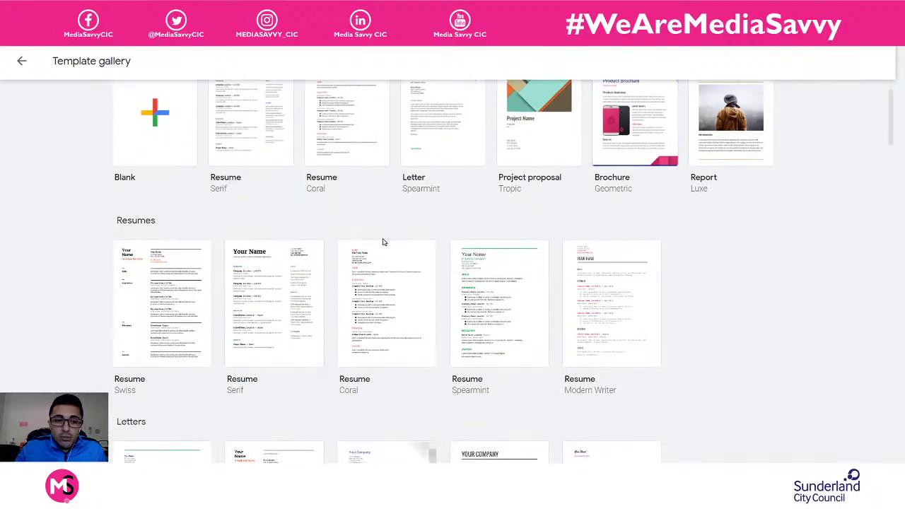
pyautogui.scroll(-5, 269, 253)
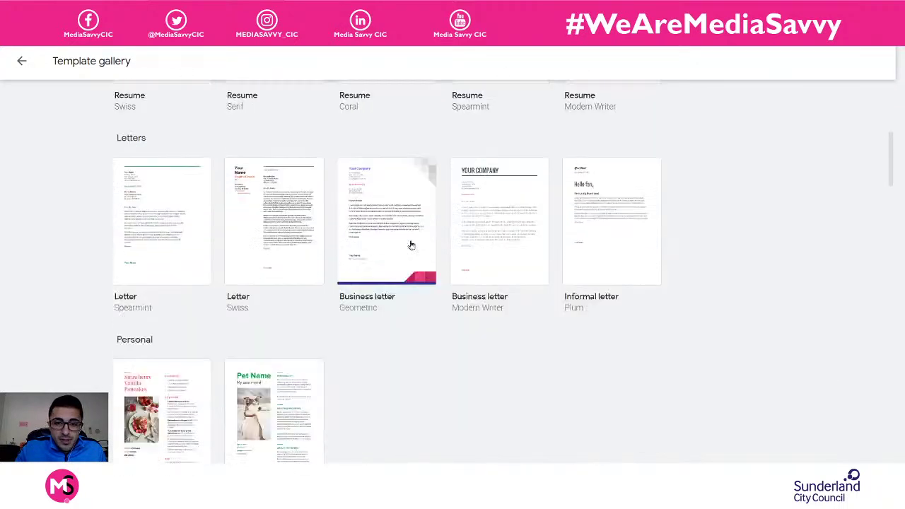
pyautogui.scroll(-1, 414, 242)
pyautogui.scroll(-2, 415, 243)
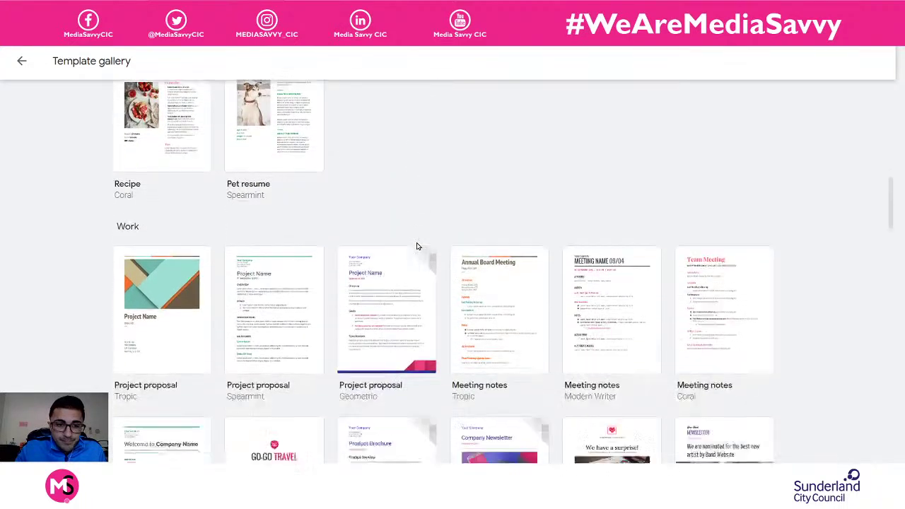
pyautogui.scroll(-2, 415, 242)
pyautogui.scroll(2, 410, 249)
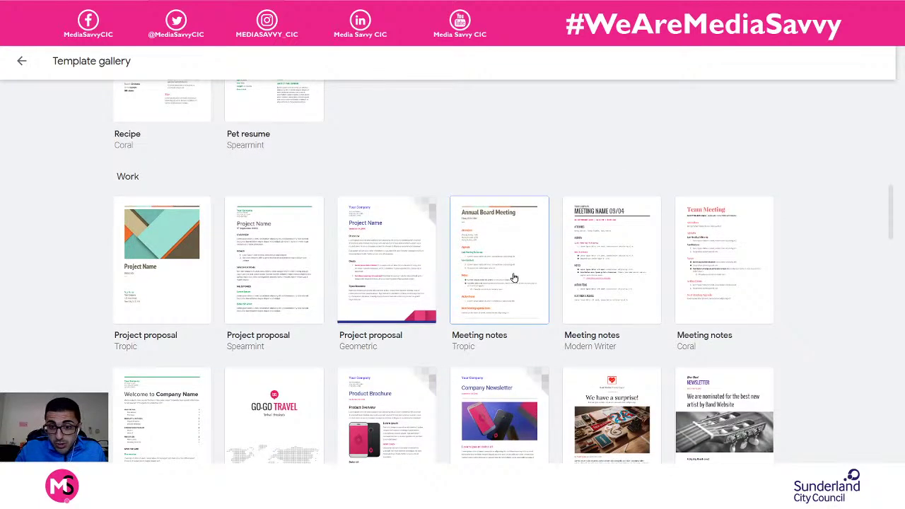
pyautogui.scroll(-1, 631, 270)
pyautogui.scroll(-2, 632, 271)
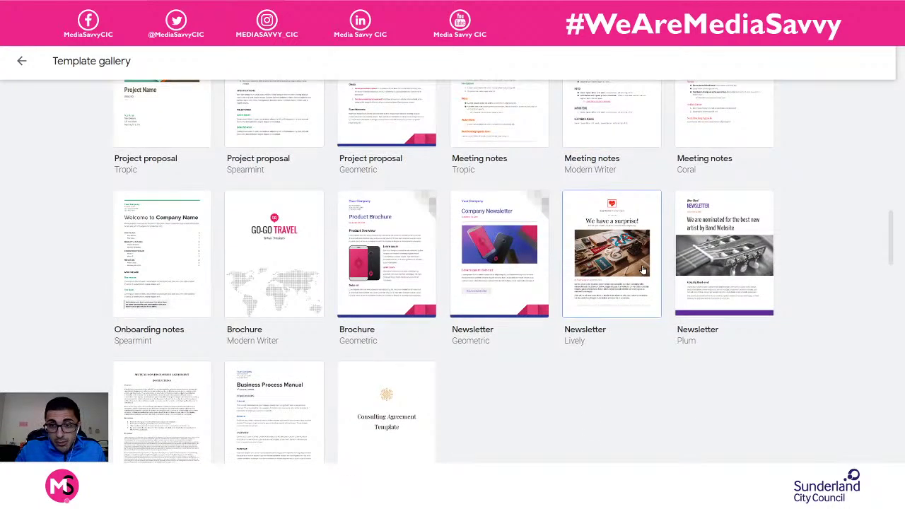
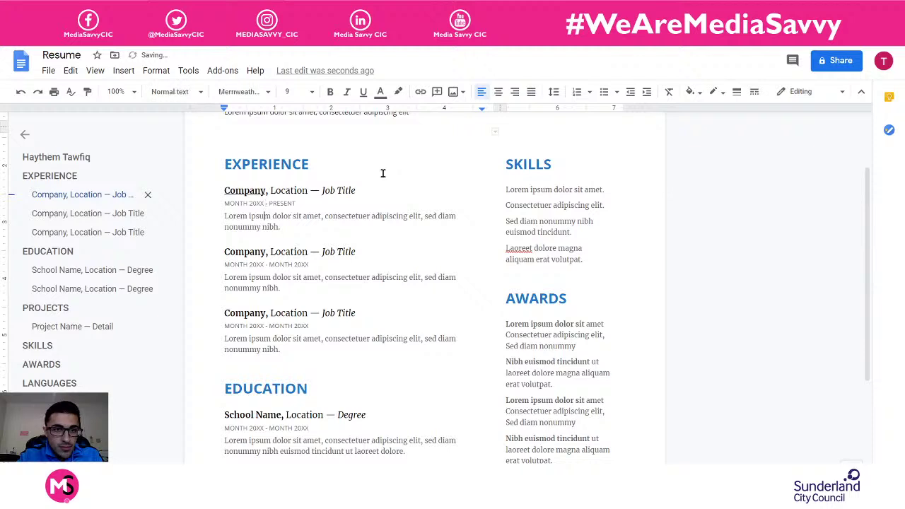
# Set the tagline beneath the name at the top of the resume to font size 12.
pyautogui.press('Up')
pyautogui.press('Up')
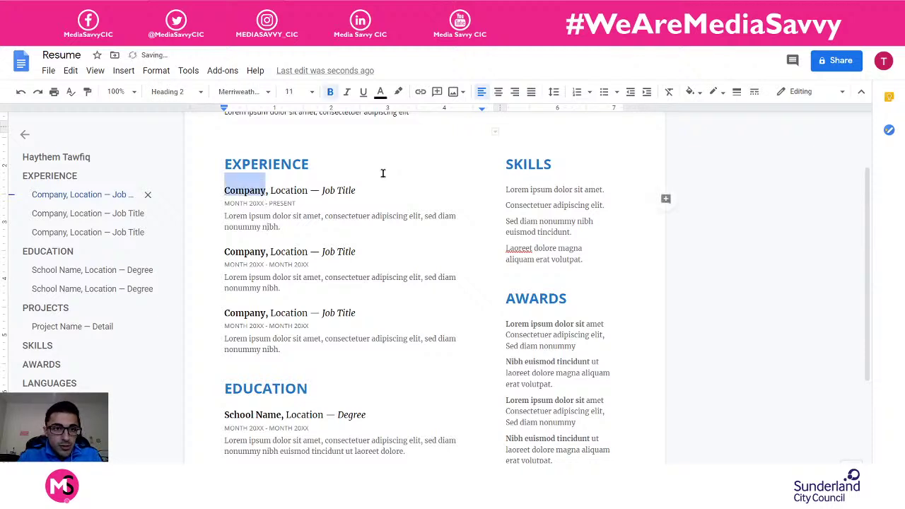
pyautogui.click(360, 168)
pyautogui.scroll(1, 448, 226)
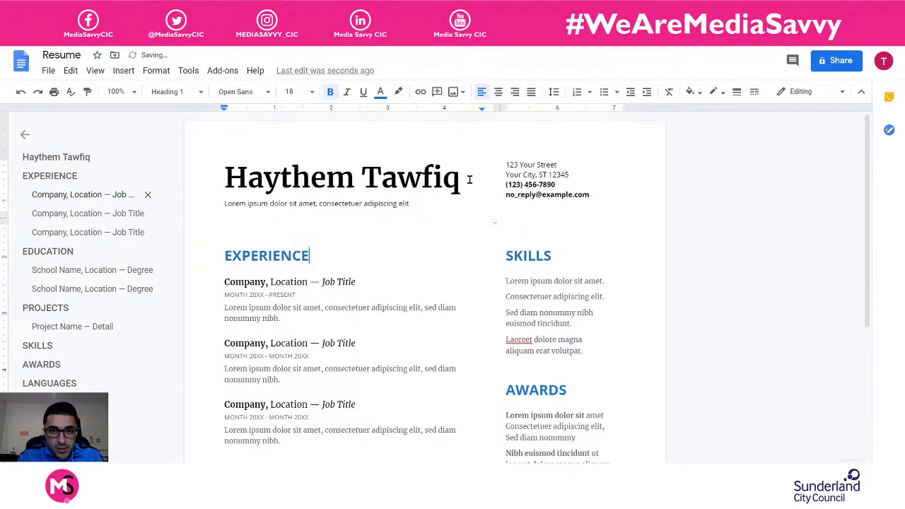
pyautogui.moveTo(469, 178); pyautogui.dragTo(224, 177)
pyautogui.moveTo(408, 203); pyautogui.dragTo(225, 204)
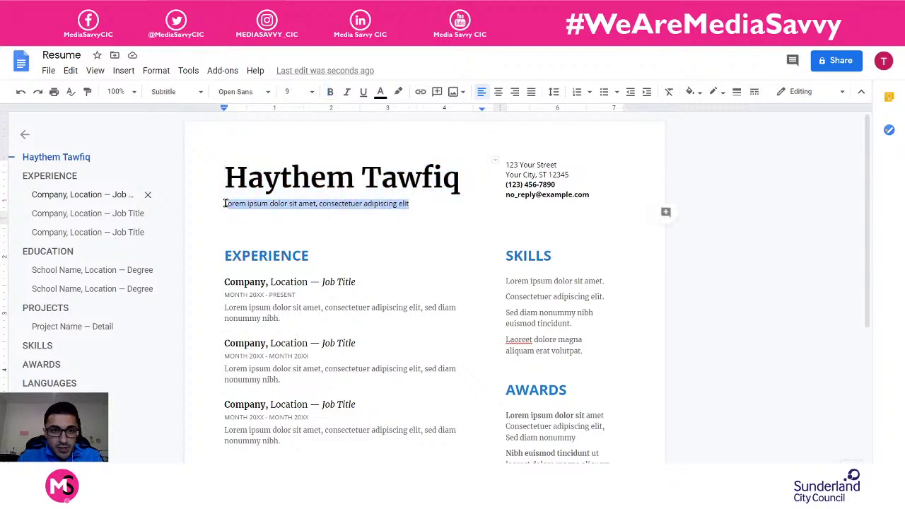
pyautogui.click(291, 91)
pyautogui.write('12')
pyautogui.press('Return')
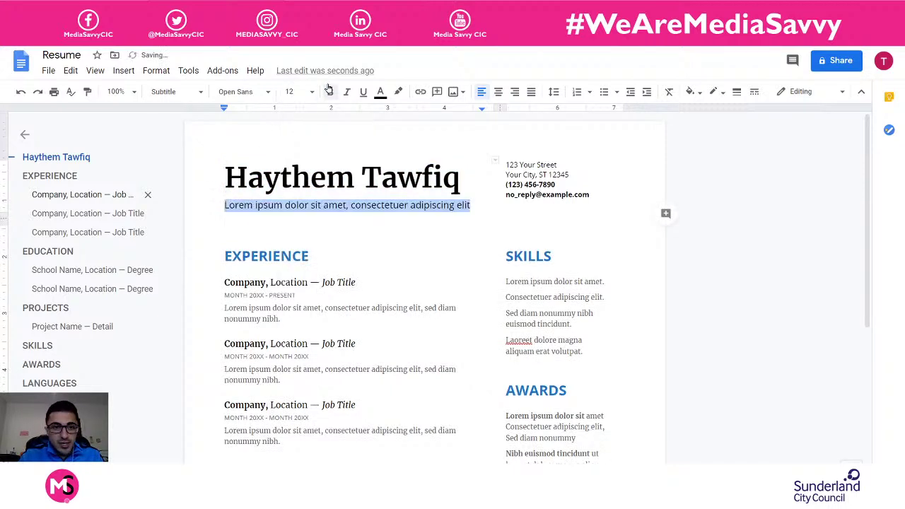
pyautogui.click(430, 243)
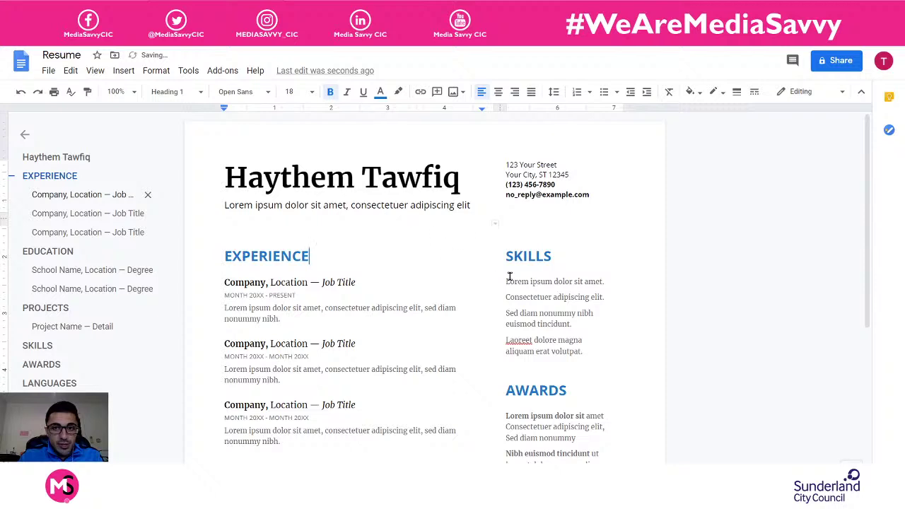
# Make the lead phrase of the first Awards entry bold.
pyautogui.moveTo(594, 195); pyautogui.dragTo(506, 185)
pyautogui.click(576, 186)
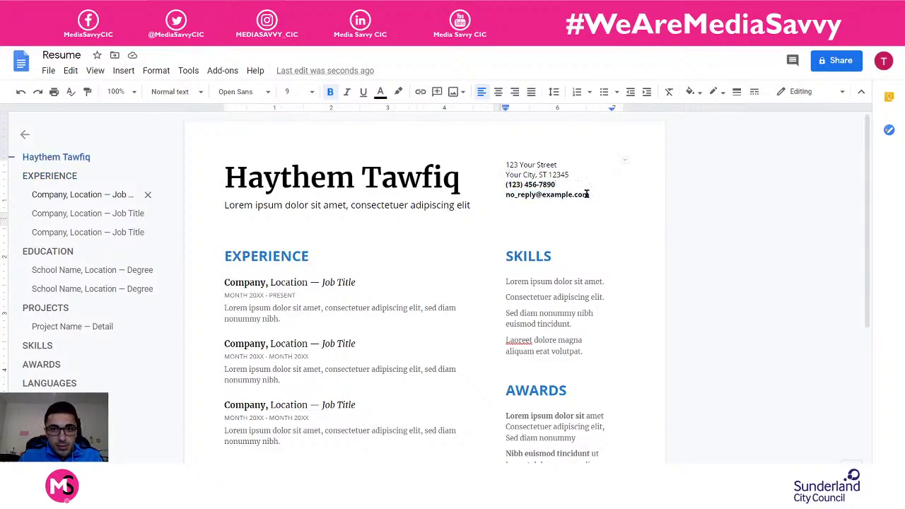
pyautogui.moveTo(595, 196); pyautogui.dragTo(510, 185)
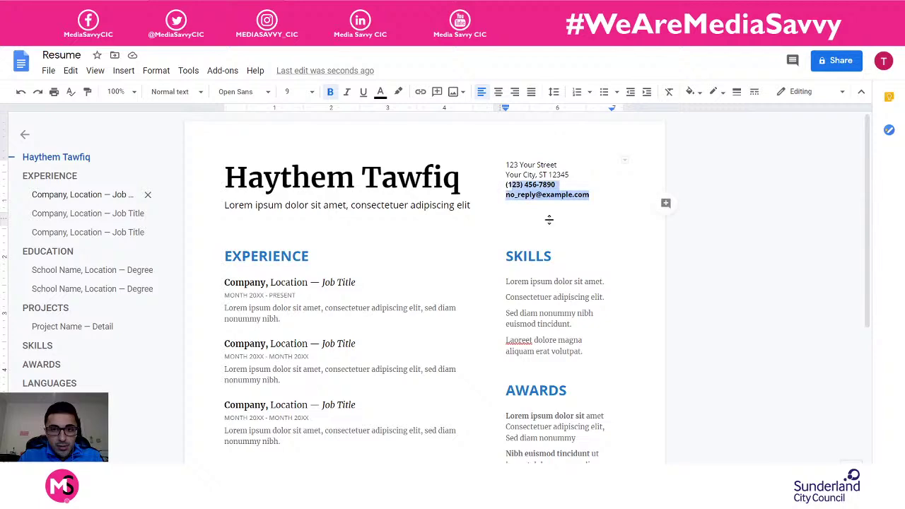
pyautogui.click(574, 193)
pyautogui.click(625, 241)
pyautogui.scroll(-5, 630, 245)
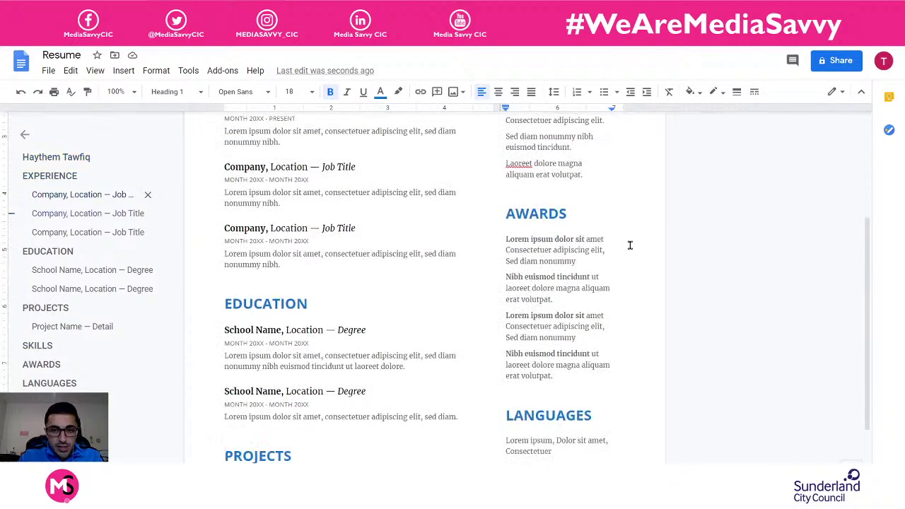
pyautogui.scroll(-2, 630, 245)
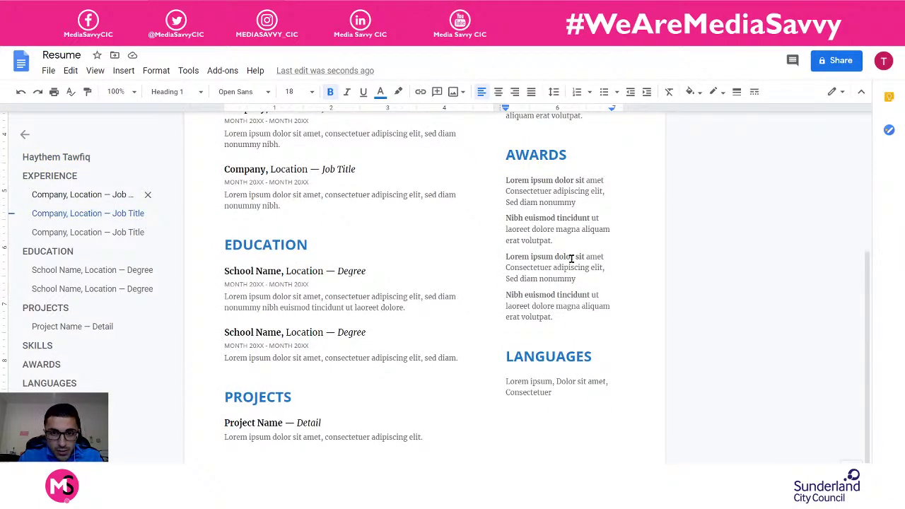
pyautogui.scroll(2, 571, 259)
pyautogui.click(522, 239)
pyautogui.moveTo(506, 236); pyautogui.dragTo(592, 241)
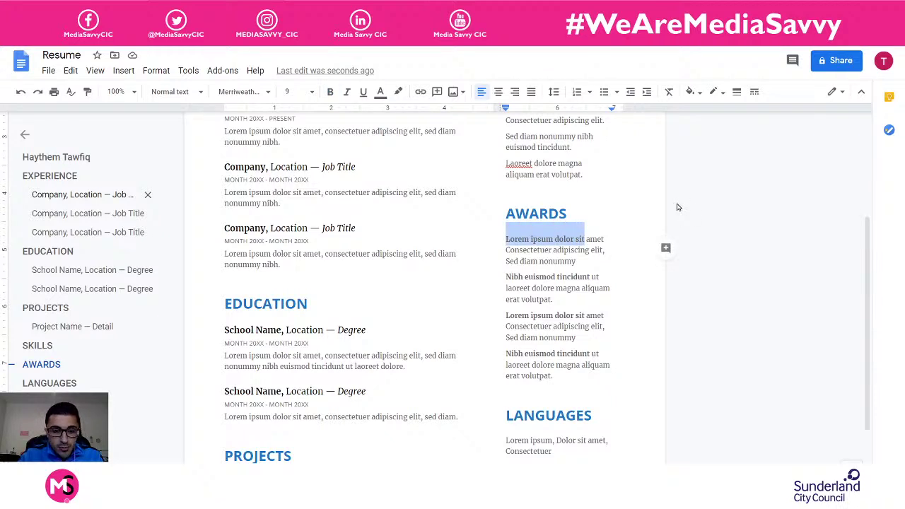
pyautogui.hotkey('ctrl', 'b')
pyautogui.click(561, 261)
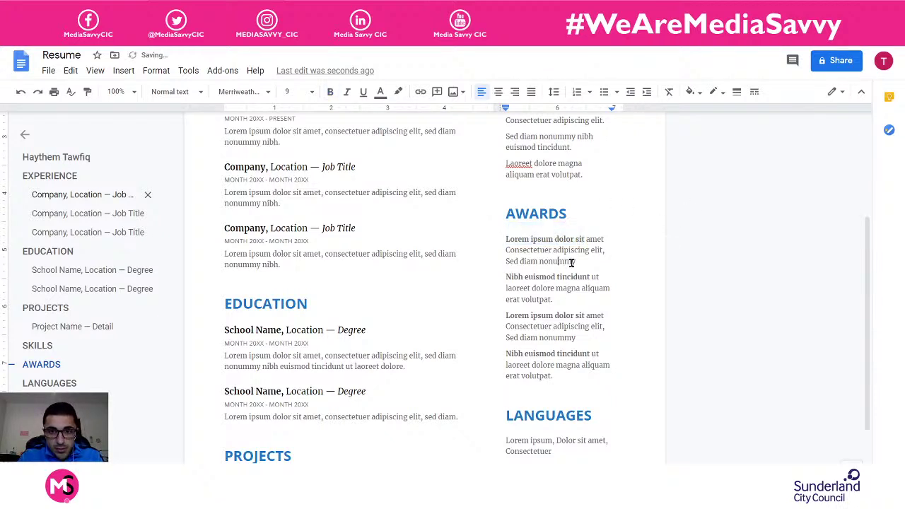
pyautogui.moveTo(553, 377); pyautogui.dragTo(586, 239)
# Turn the first two Awards lead phrases, including 'Nibh euismod tincidunt', black.
pyautogui.click(520, 241)
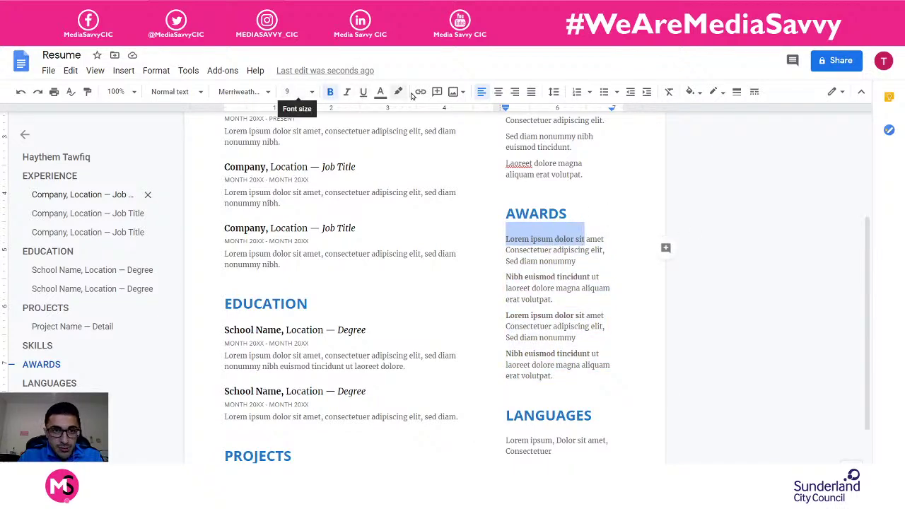
pyautogui.click(380, 92)
pyautogui.click(397, 115)
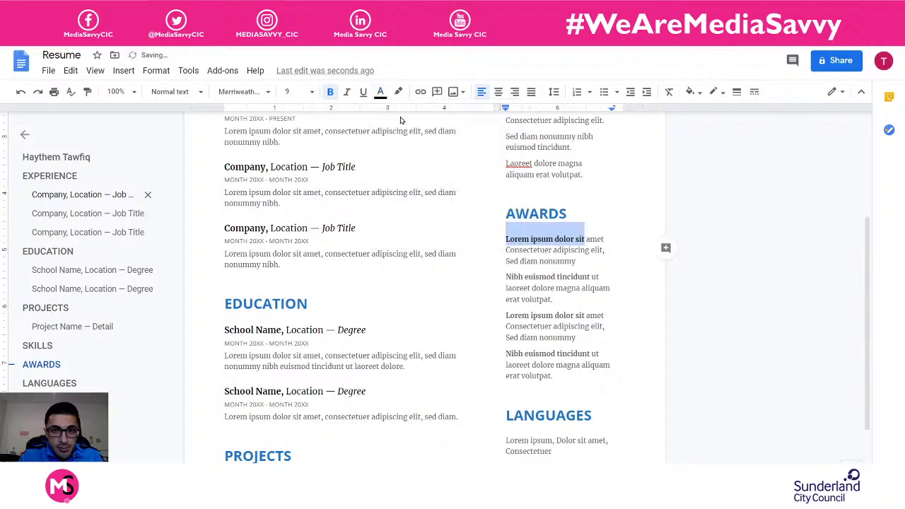
pyautogui.click(563, 276)
pyautogui.moveTo(507, 275); pyautogui.dragTo(590, 276)
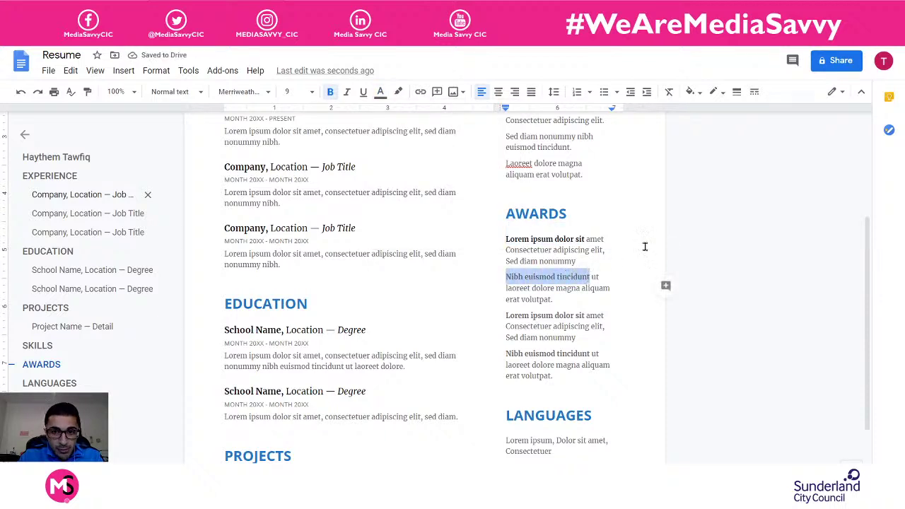
pyautogui.click(380, 92)
pyautogui.click(386, 120)
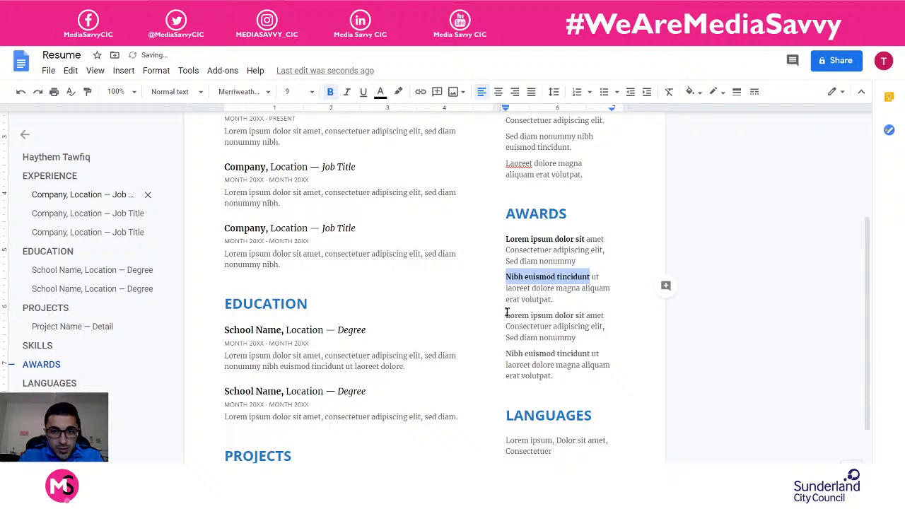
# Turn the third and fourth Awards lead phrases black as well.
pyautogui.moveTo(506, 315); pyautogui.dragTo(585, 316)
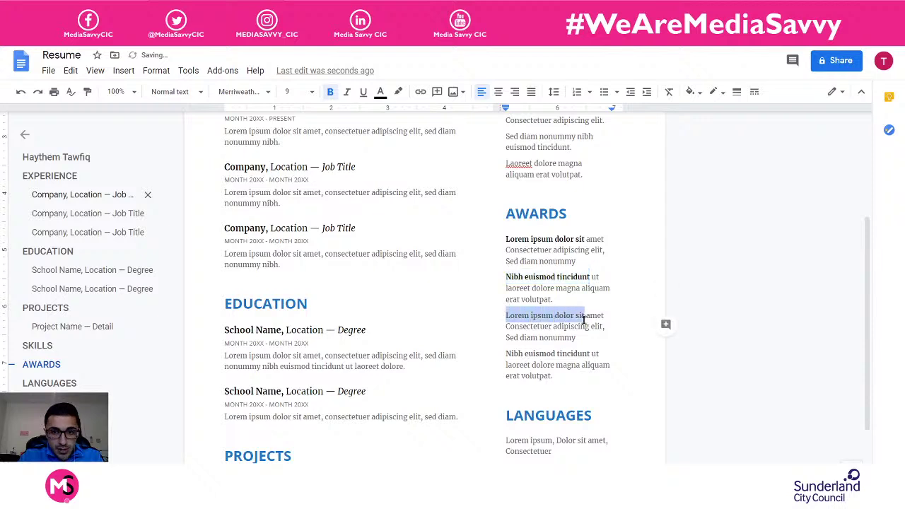
pyautogui.click(380, 92)
pyautogui.click(385, 120)
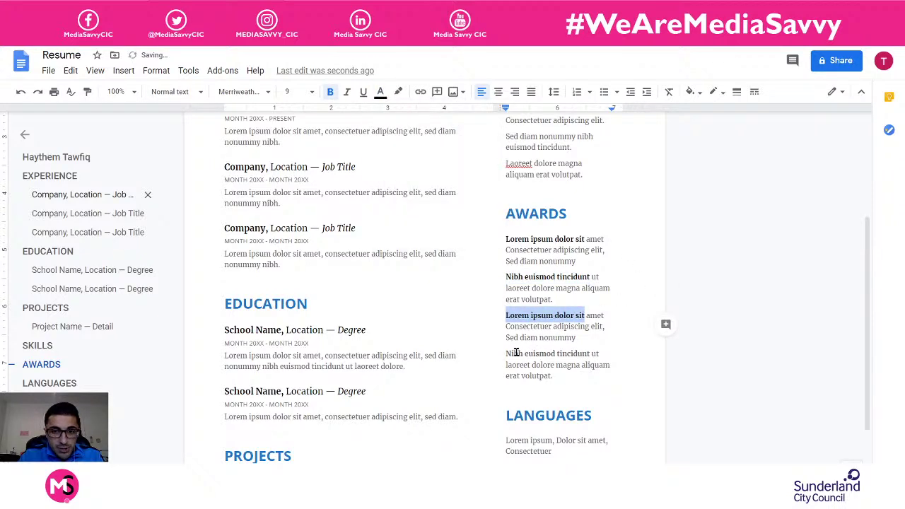
pyautogui.moveTo(506, 354); pyautogui.dragTo(588, 353)
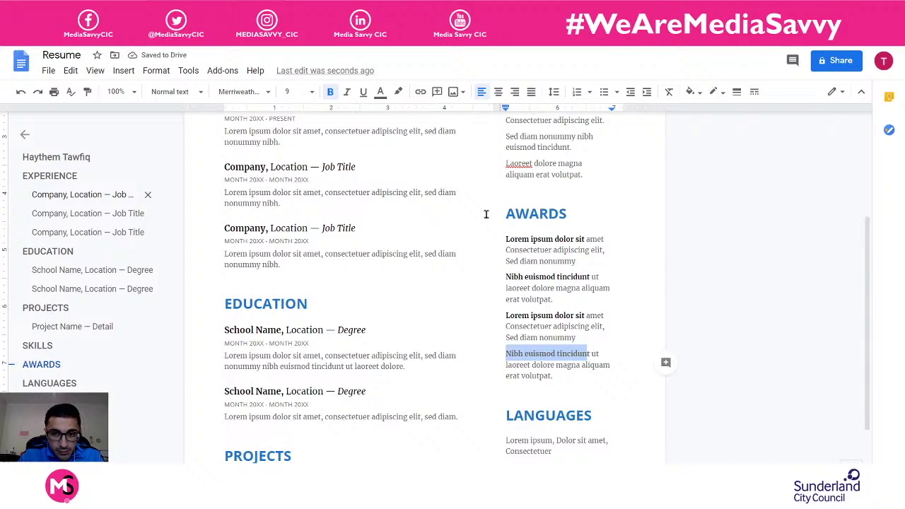
pyautogui.click(379, 92)
pyautogui.click(385, 120)
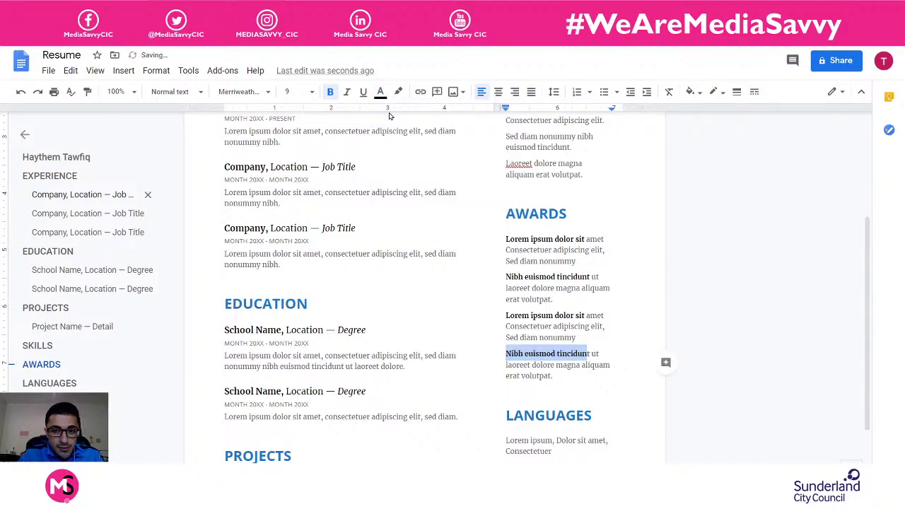
pyautogui.click(591, 352)
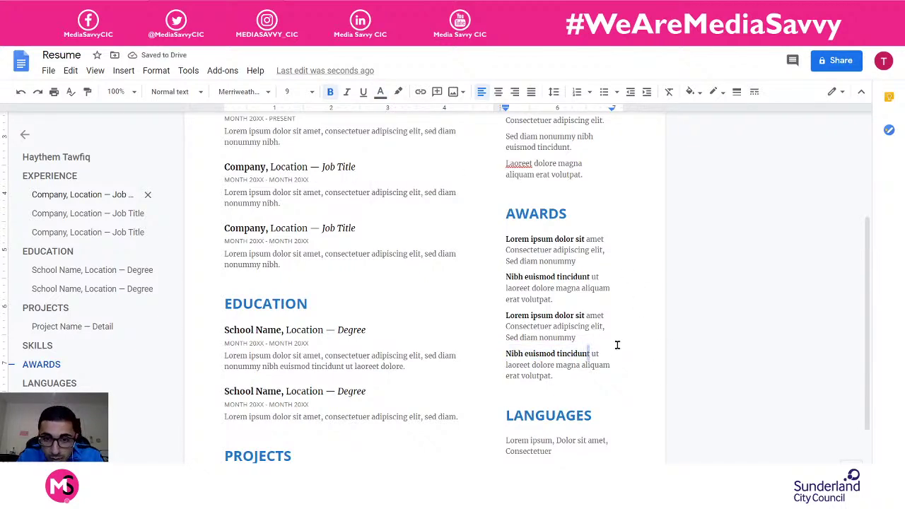
pyautogui.click(380, 92)
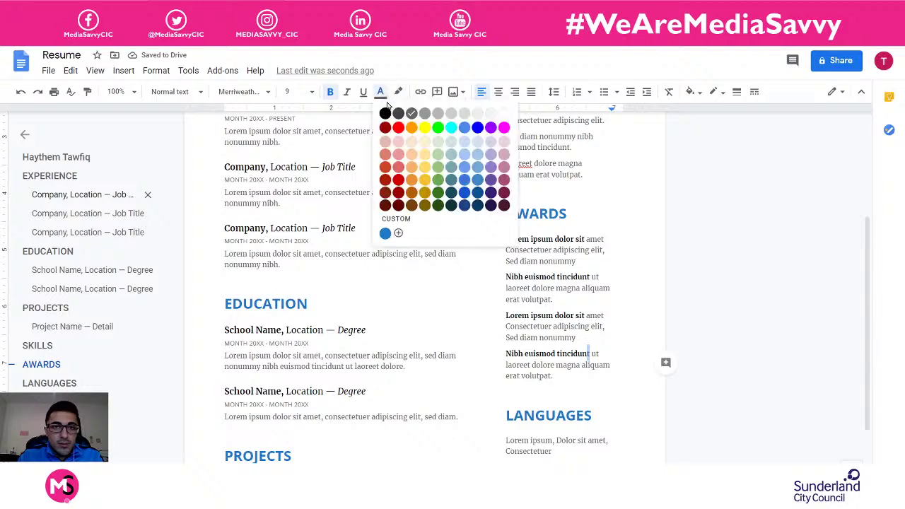
pyautogui.click(386, 121)
pyautogui.click(565, 370)
pyautogui.scroll(-1, 574, 367)
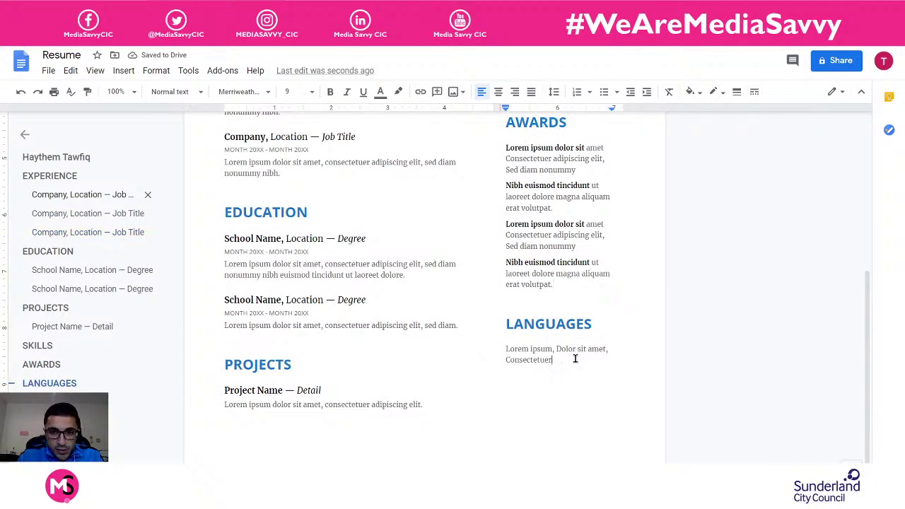
pyautogui.scroll(4, 585, 374)
pyautogui.scroll(1, 589, 379)
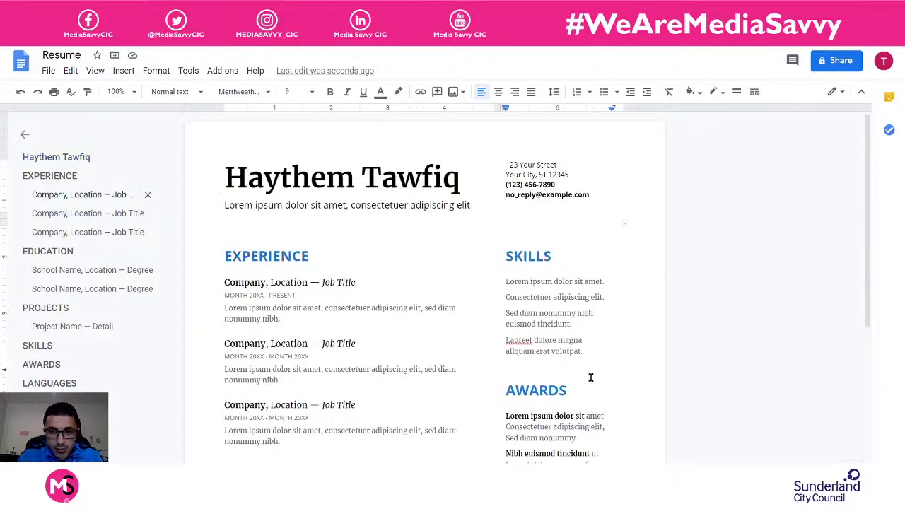
pyautogui.hotkey('ctrl', 'Left')
pyautogui.hotkey('ctrl', 'Left')
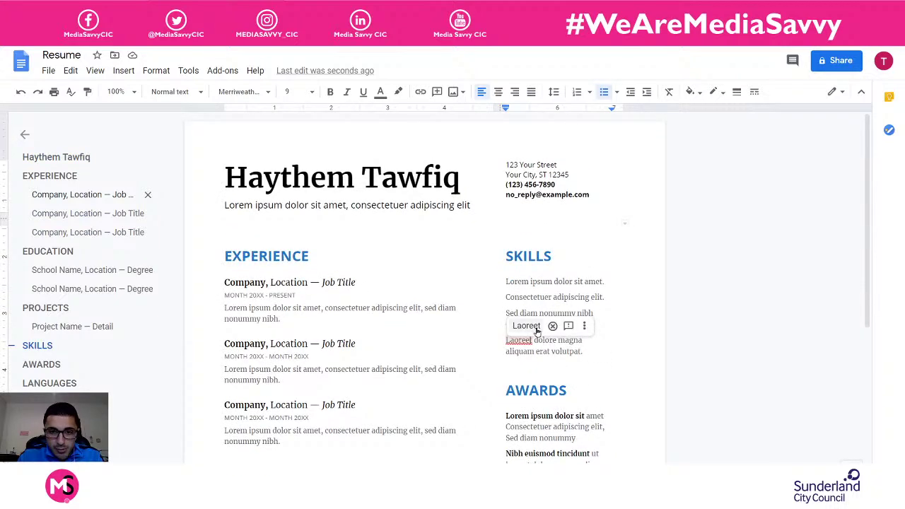
pyautogui.click(523, 325)
pyautogui.click(585, 352)
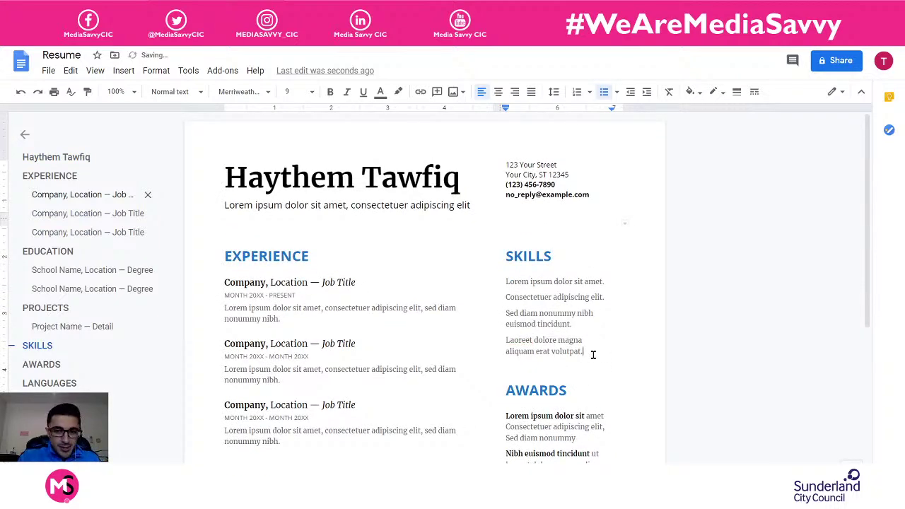
pyautogui.scroll(-3, 593, 355)
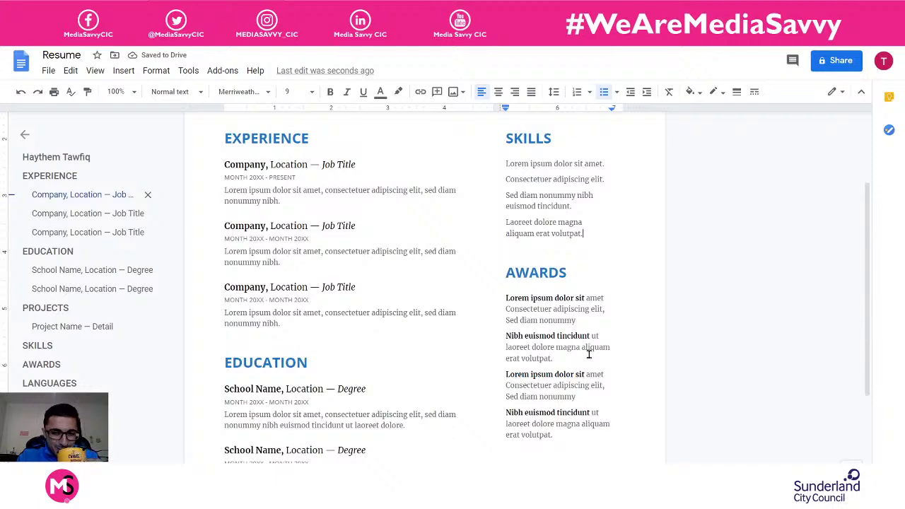
pyautogui.scroll(-3, 589, 353)
pyautogui.scroll(6, 595, 357)
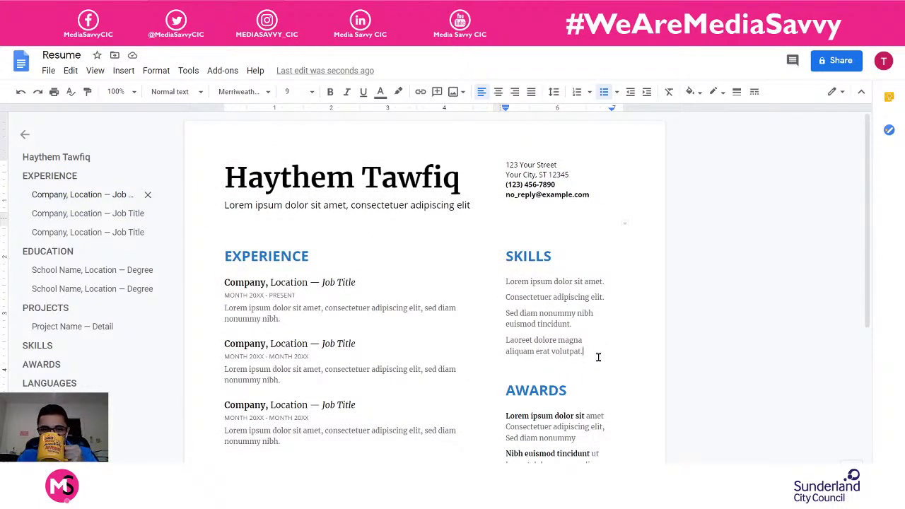
pyautogui.moveTo(456, 183); pyautogui.dragTo(223, 181)
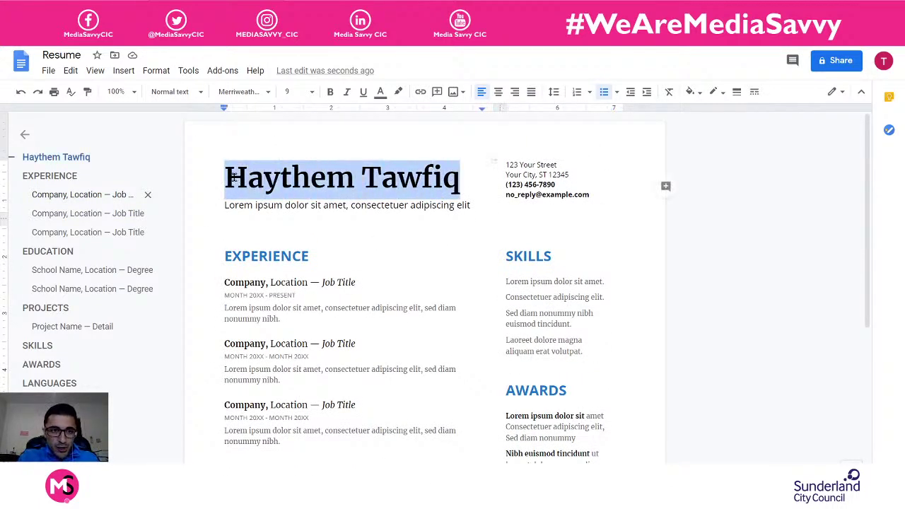
pyautogui.click(241, 92)
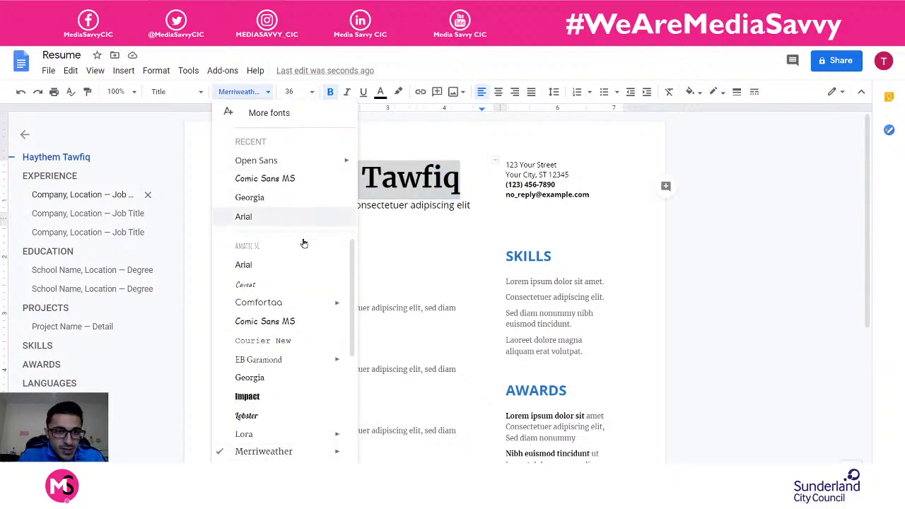
pyautogui.click(301, 268)
pyautogui.click(434, 240)
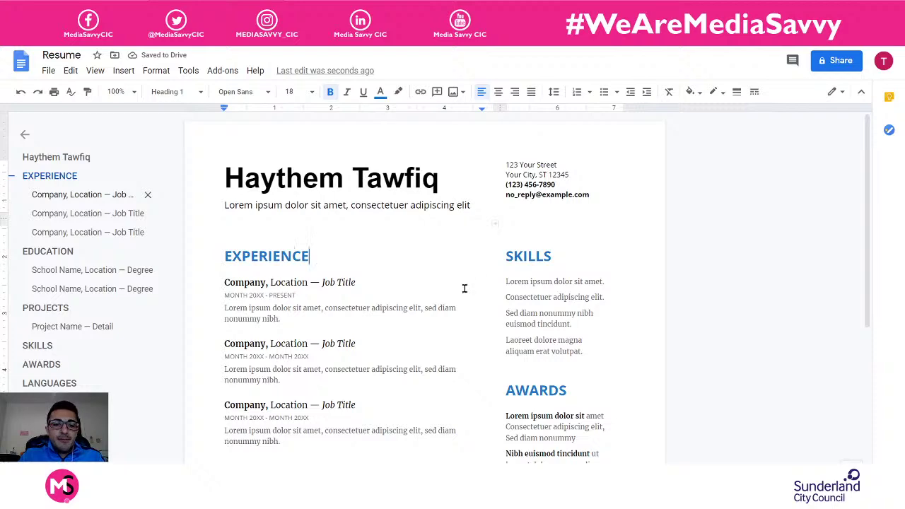
pyautogui.scroll(-4, 464, 287)
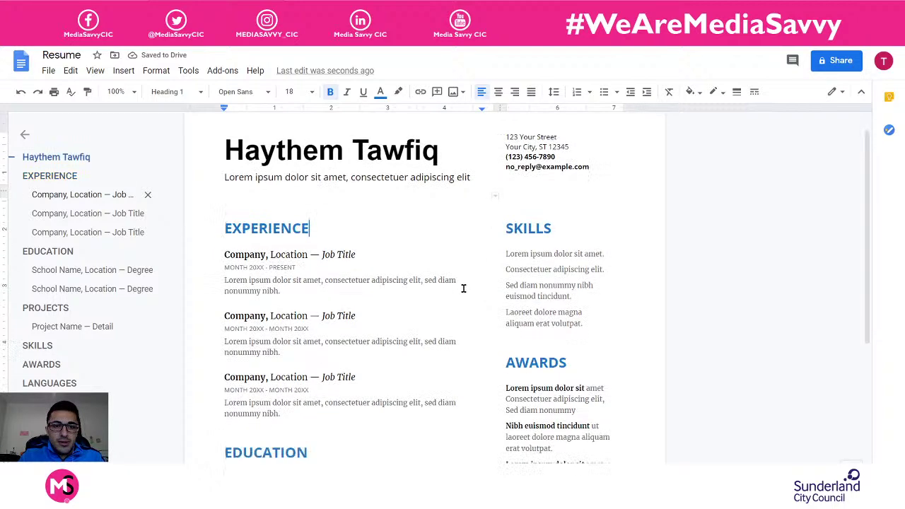
pyautogui.scroll(5, 464, 287)
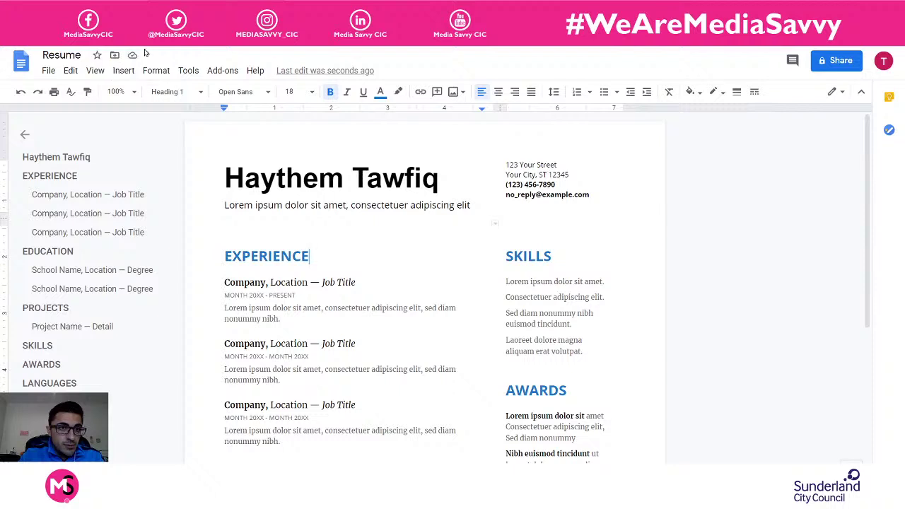
# Check the document's Drive save status and folder location without moving it.
pyautogui.click(132, 56)
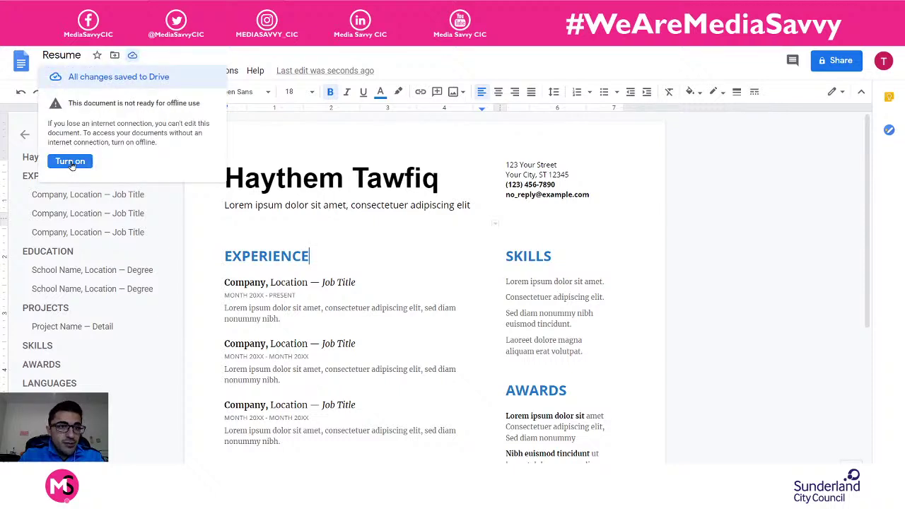
pyautogui.click(115, 55)
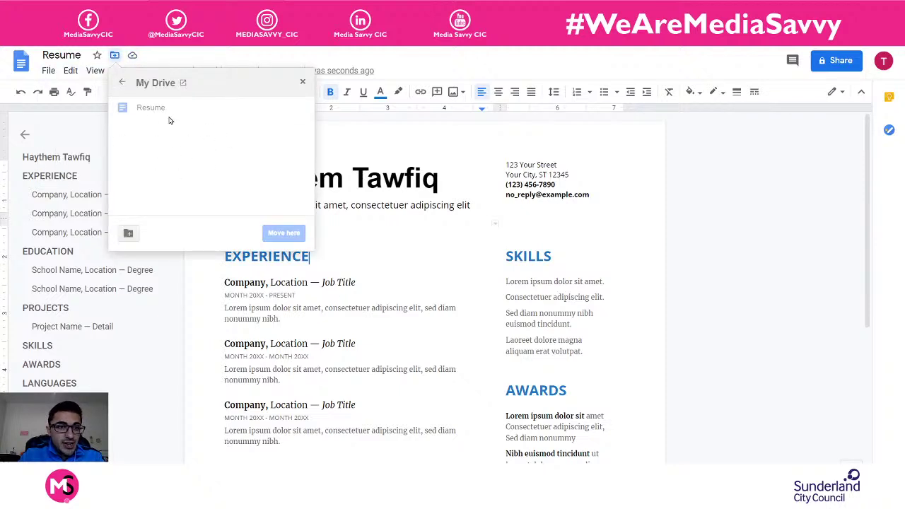
pyautogui.click(302, 82)
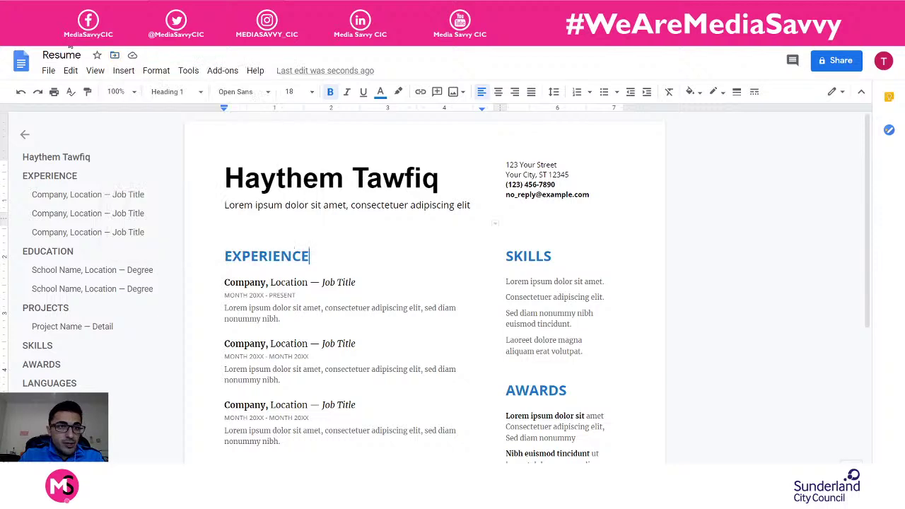
# Rename the document from 'Resume' to the candidate's full name followed by 'CV'.
pyautogui.click(84, 55)
pyautogui.press('BackSpace')
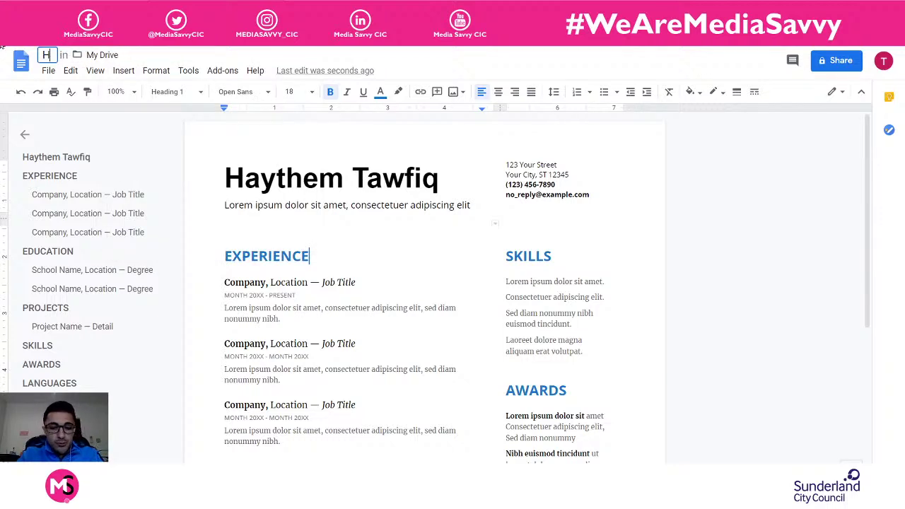
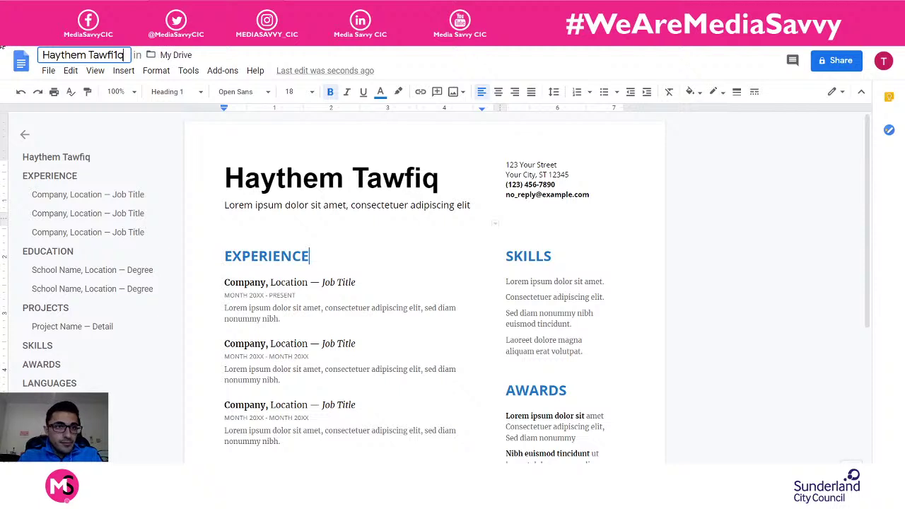
pyautogui.write(' CV')
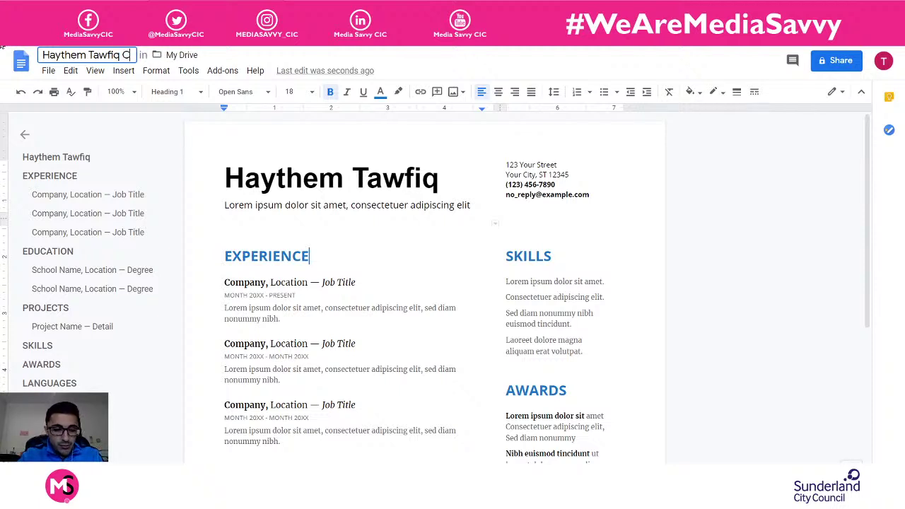
pyautogui.click(243, 55)
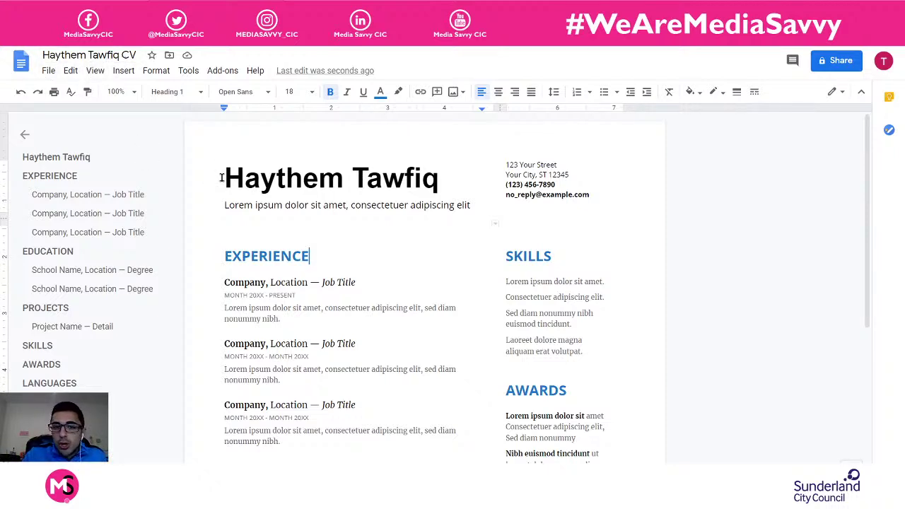
# Download the CV as a Microsoft Word (.docx) file.
pyautogui.click(48, 71)
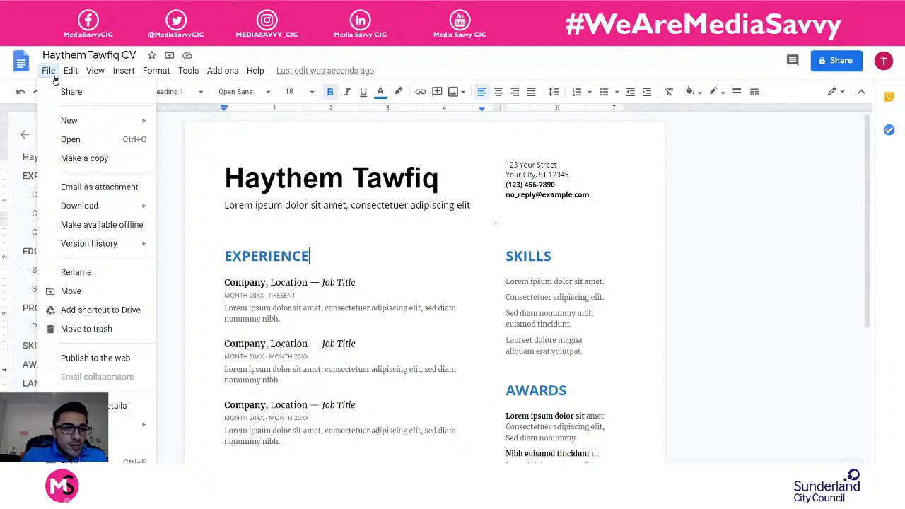
pyautogui.moveTo(118, 207)
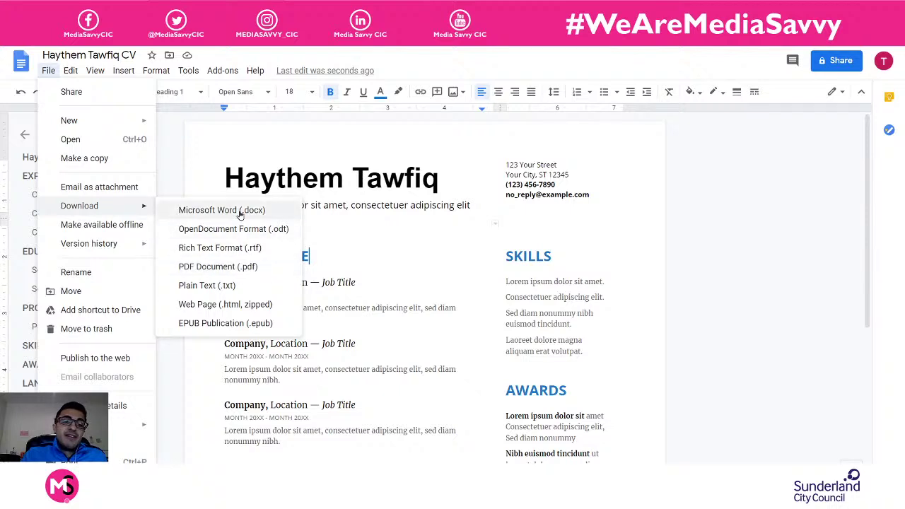
pyautogui.click(246, 210)
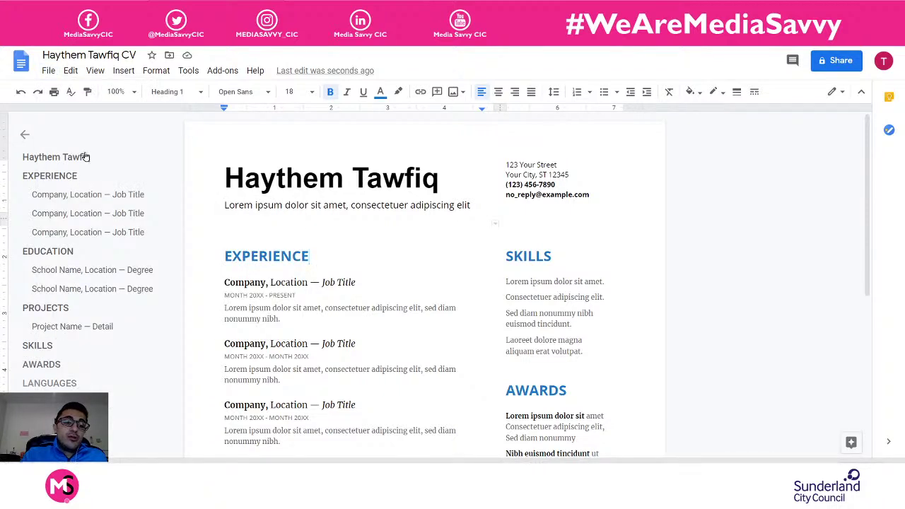
# Download the CV as a PDF document (.pdf).
pyautogui.click(44, 75)
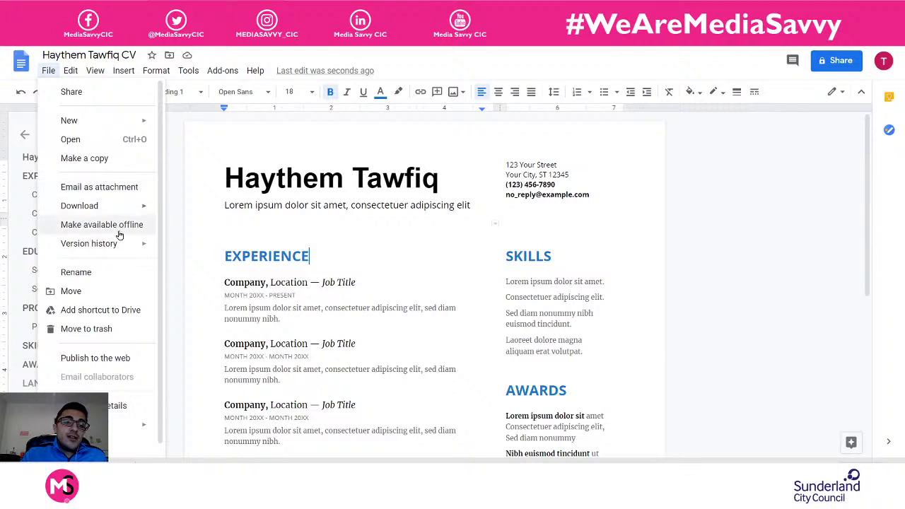
pyautogui.click(220, 269)
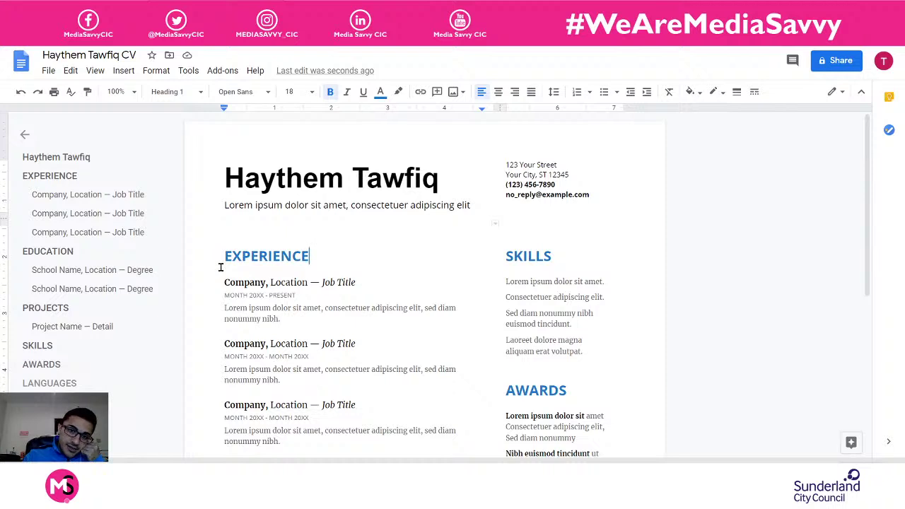
pyautogui.moveTo(153, 380)
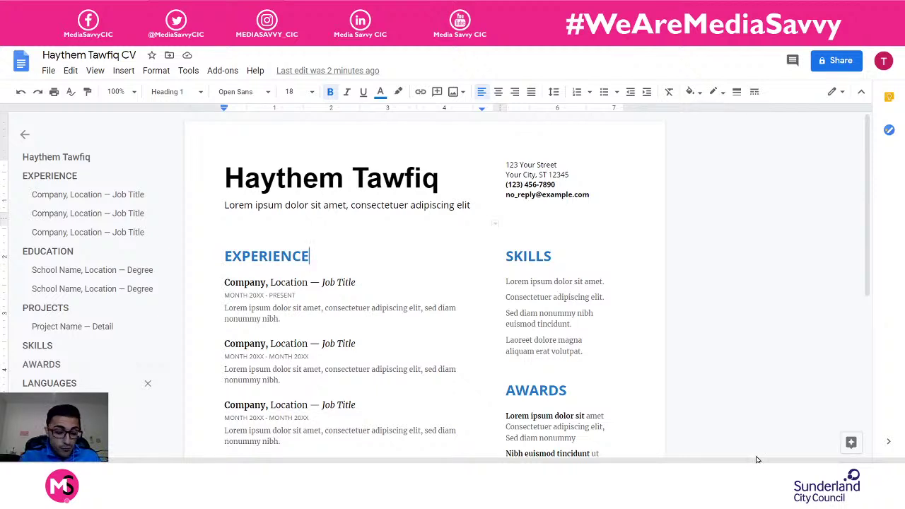
# Show the download in its folder and open the PDF CV in Acrobat to look through it.
pyautogui.rightClick(162, 460)
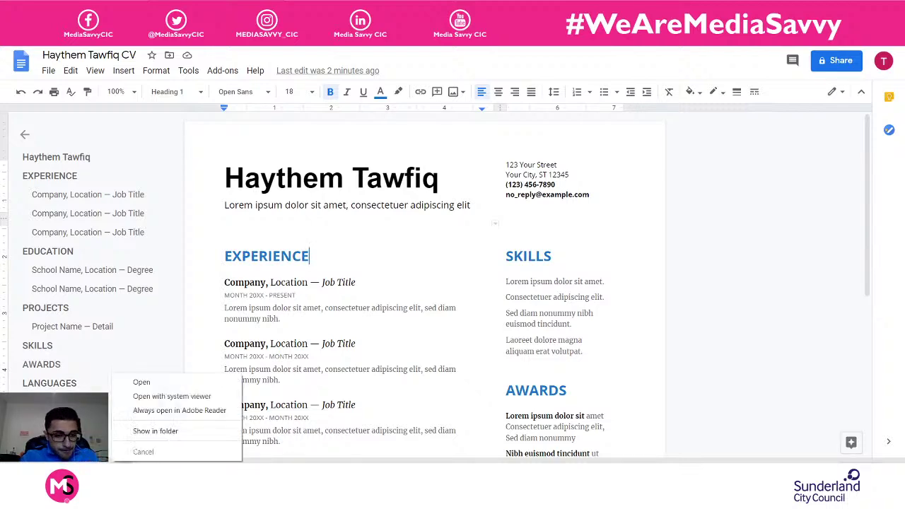
pyautogui.click(159, 432)
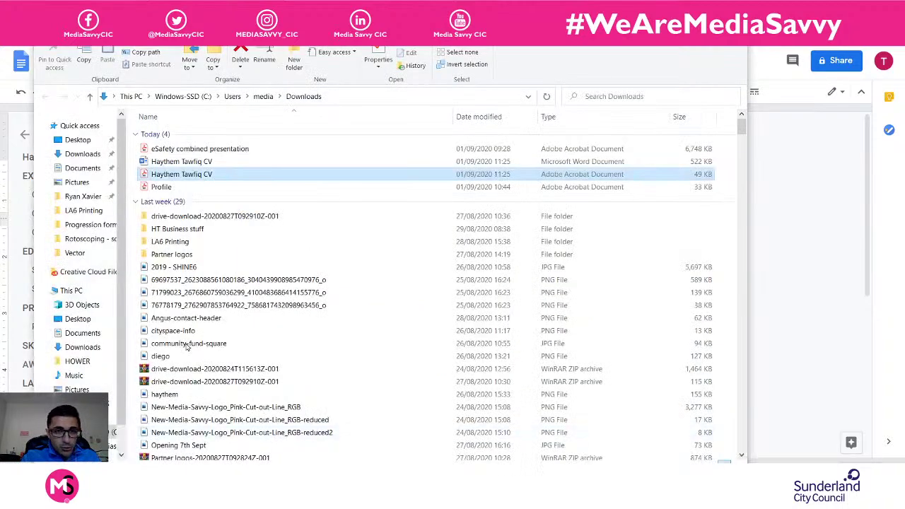
pyautogui.doubleClick(226, 177)
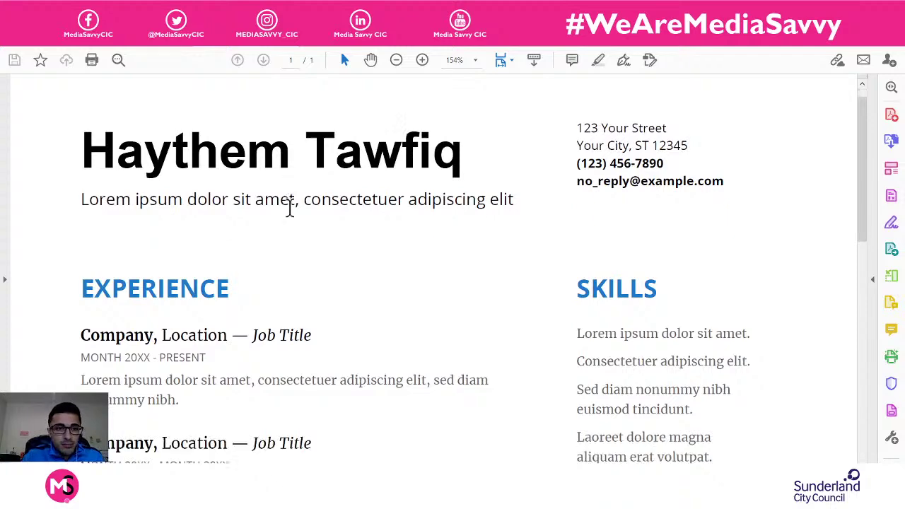
pyautogui.scroll(-10, 290, 212)
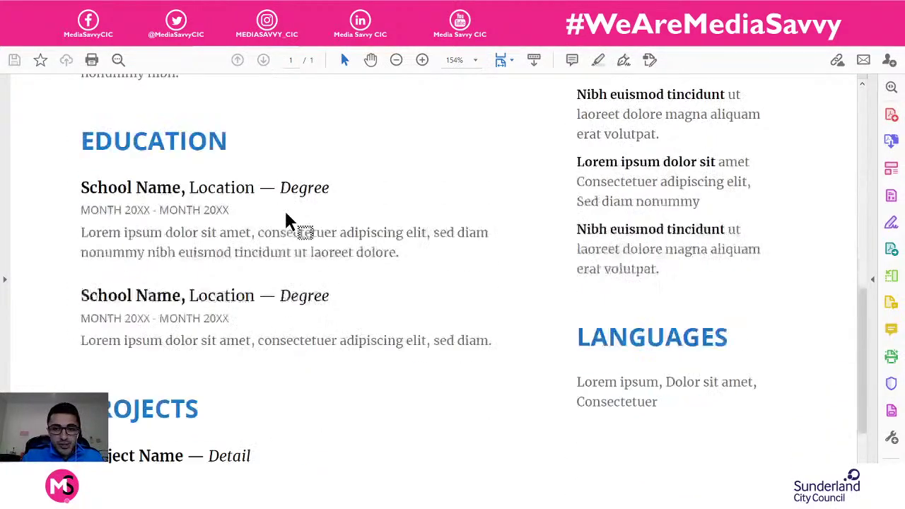
pyautogui.scroll(-3, 287, 221)
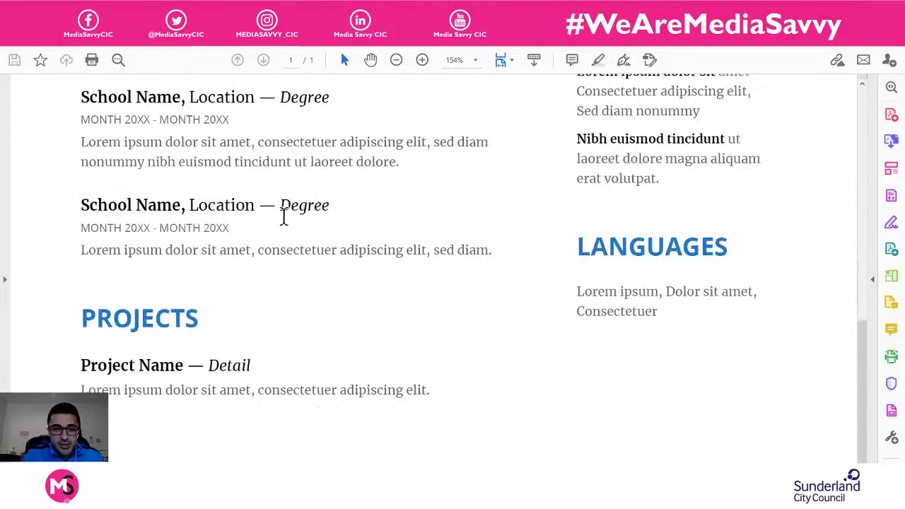
# Confirm the PDF text is selectable, then open the .docx copy of the CV.
pyautogui.doubleClick(362, 393)
pyautogui.click(365, 392)
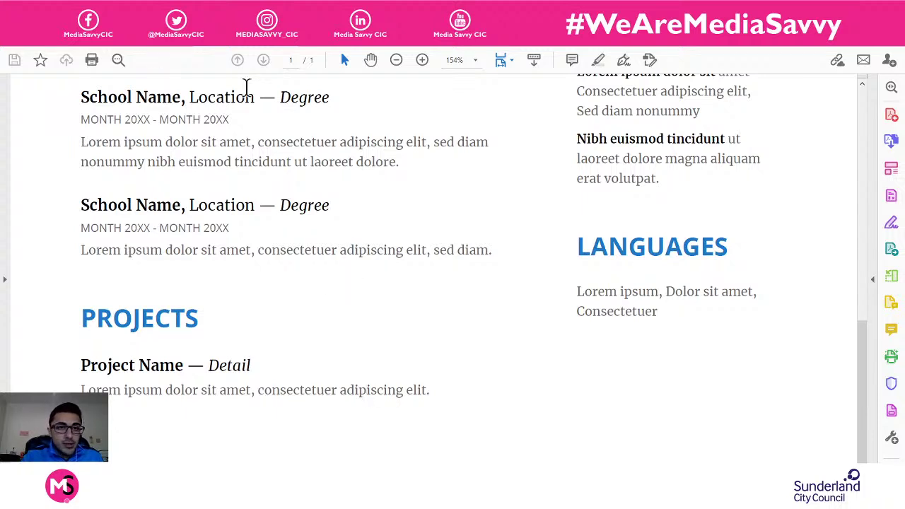
pyautogui.hotkey('alt', 'Tab')
pyautogui.doubleClick(185, 164)
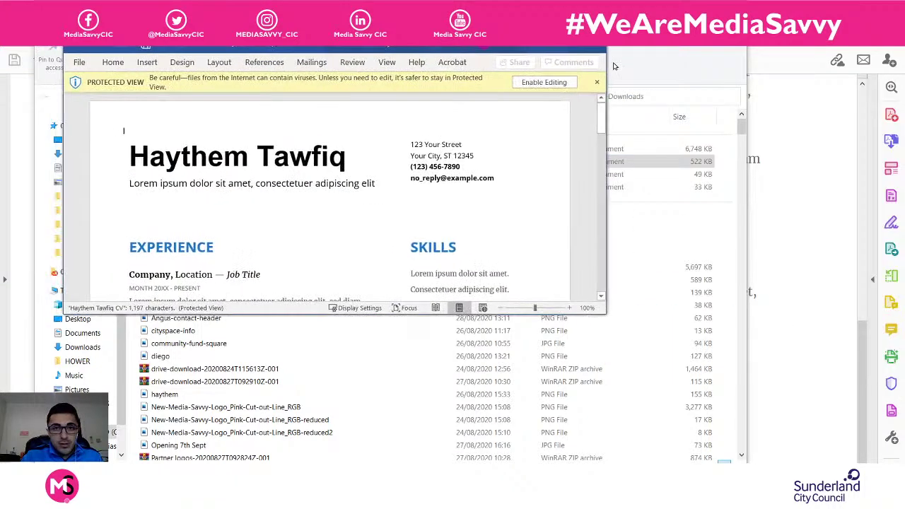
# Enable editing on the maximized Word CV and restore its SKILLS heading after retyping it.
pyautogui.click(566, 48)
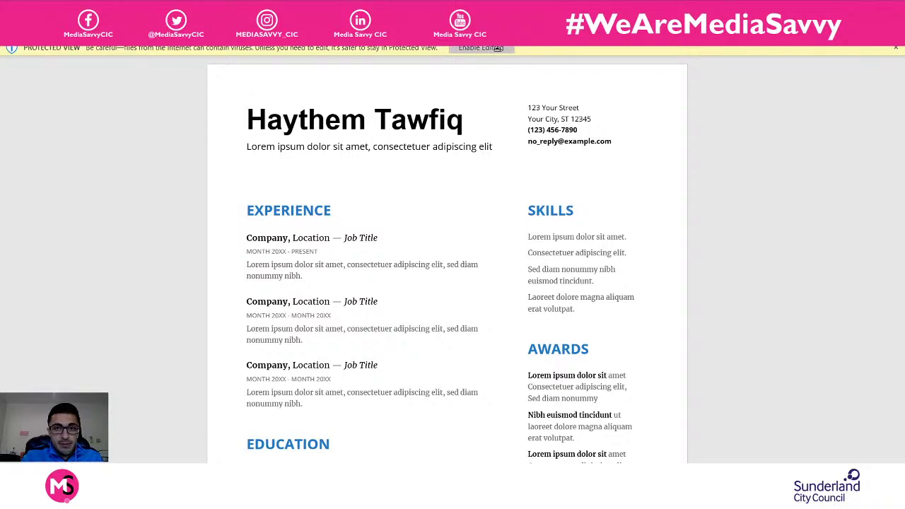
pyautogui.click(588, 252)
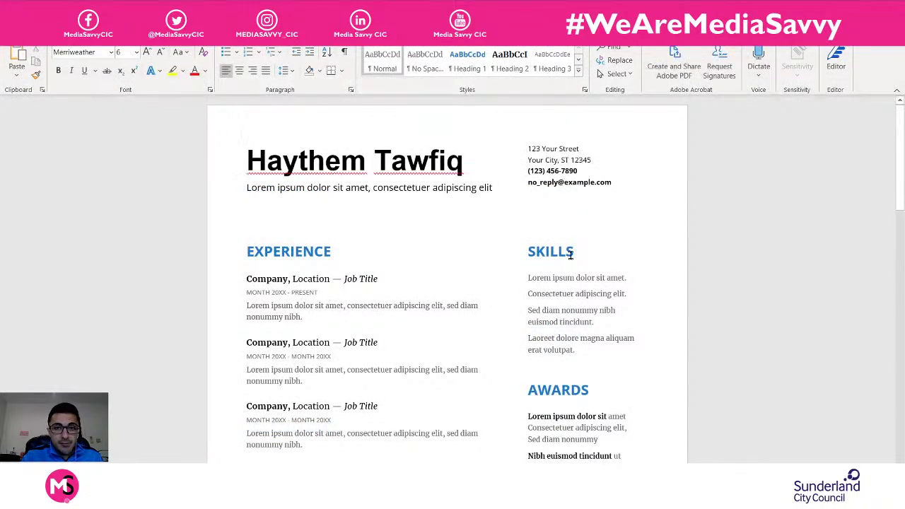
pyautogui.press('BackSpace')
pyautogui.press('BackSpace')
pyautogui.press('BackSpace')
pyautogui.press('BackSpace')
pyautogui.press('BackSpace')
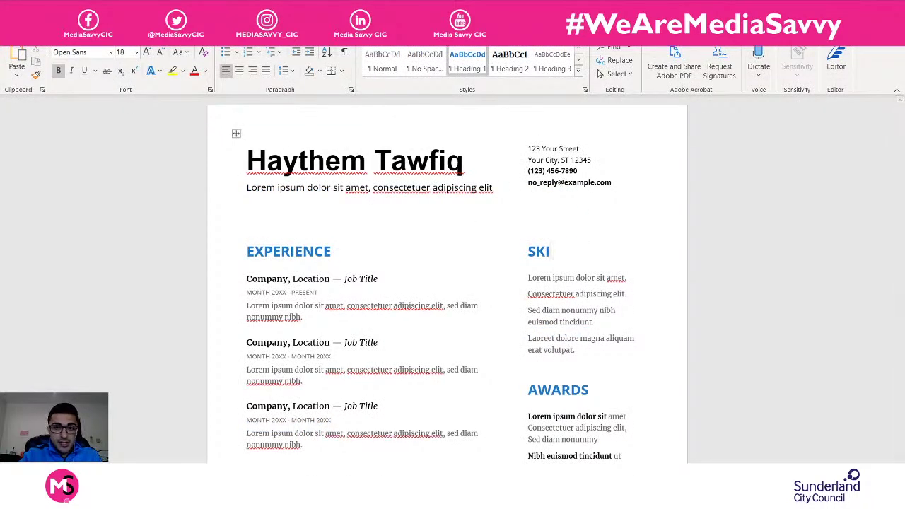
pyautogui.write('K')
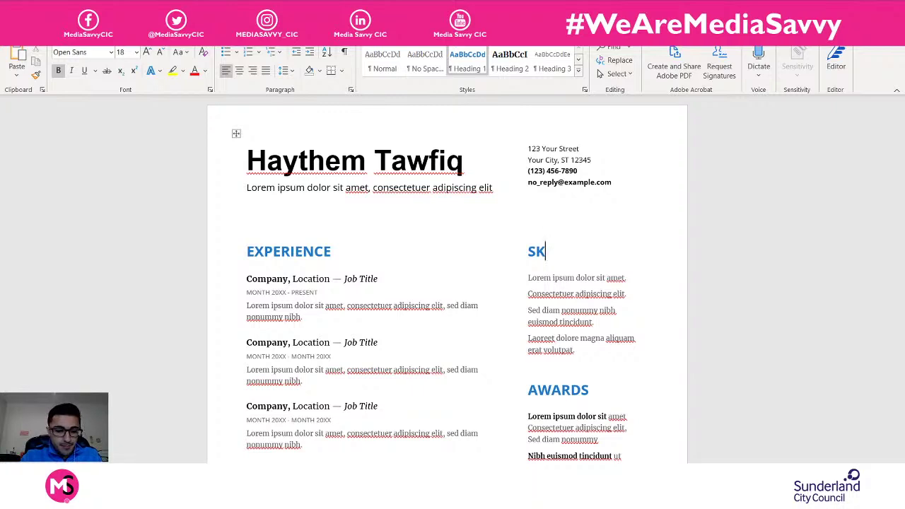
pyautogui.write('ILLS')
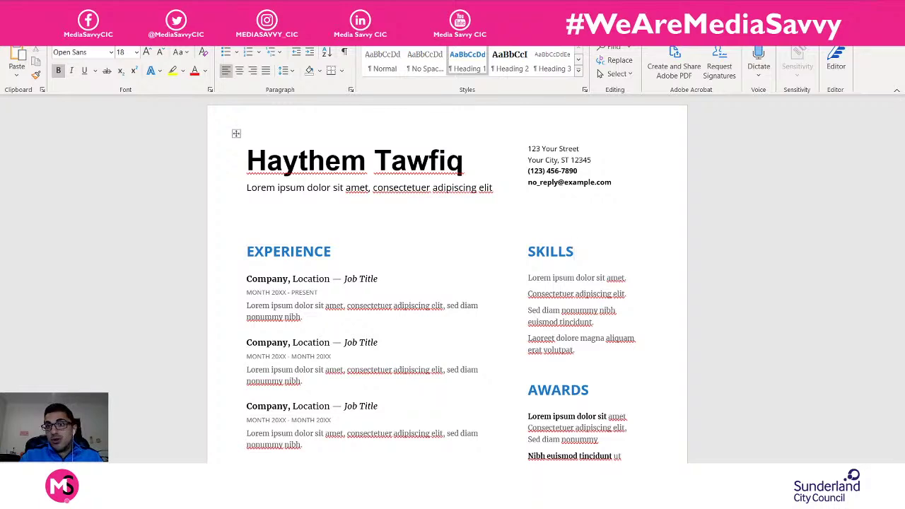
pyautogui.hotkey('alt', 'Tab')
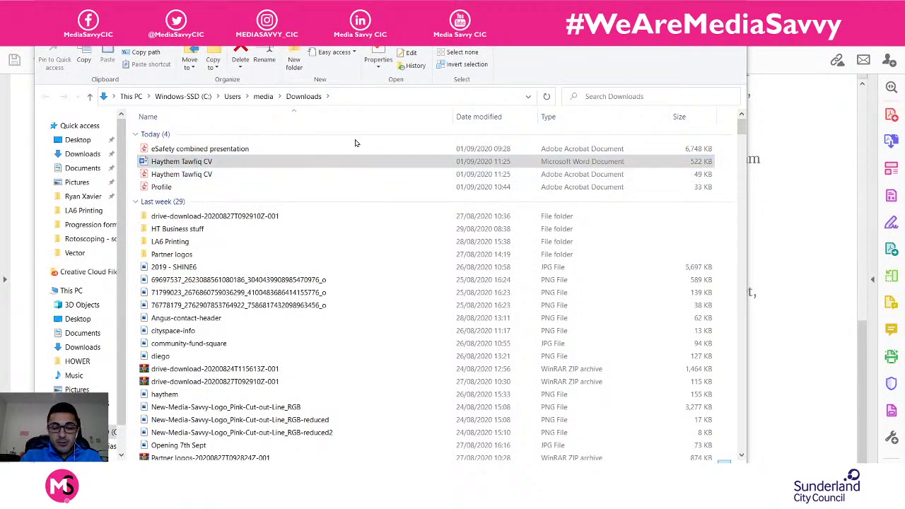
# Bring the exported one-page PDF CV forward and scroll through it top to bottom.
pyautogui.click(767, 68)
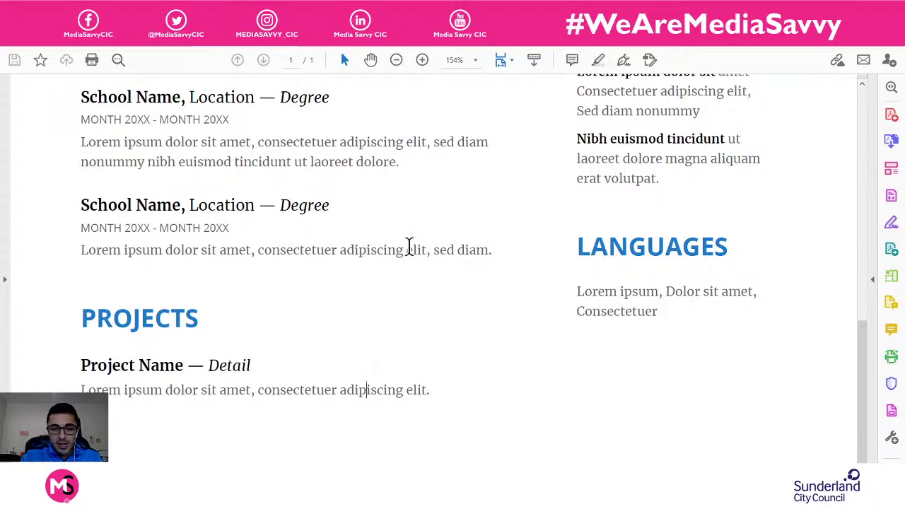
pyautogui.scroll(15, 387, 263)
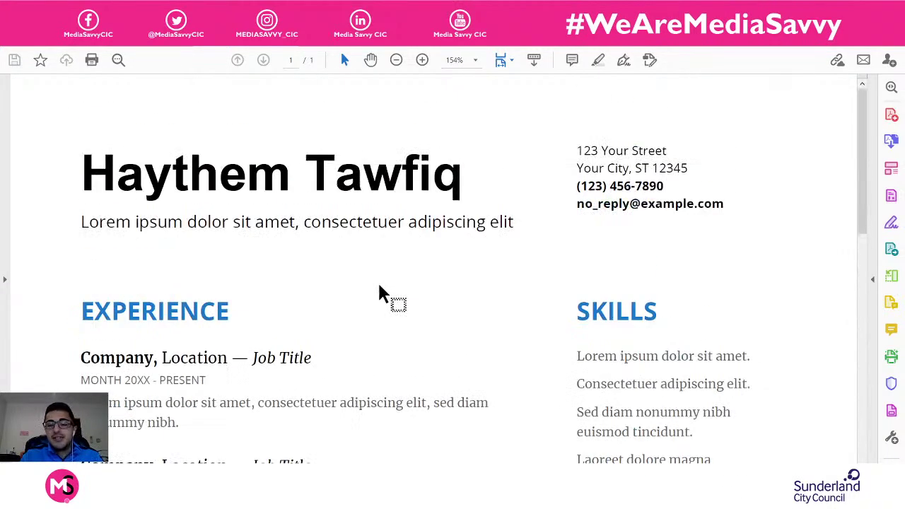
pyautogui.scroll(-2, 561, 288)
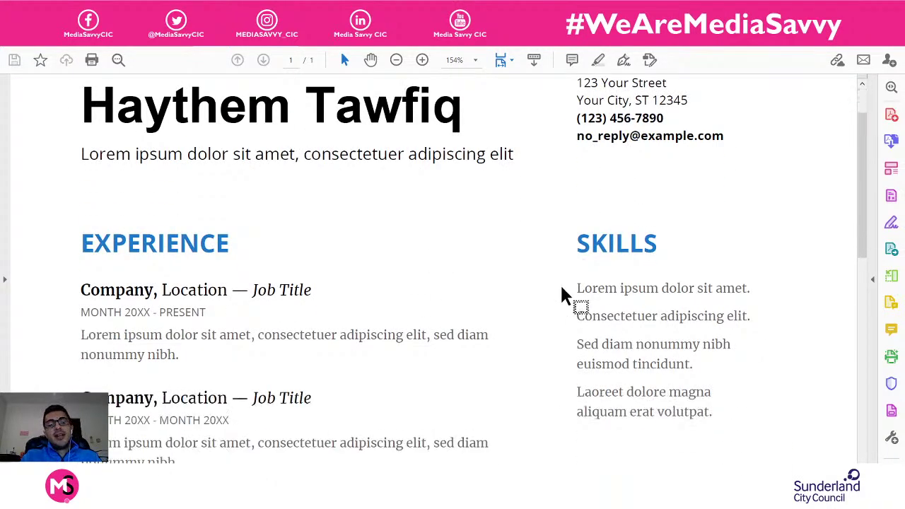
pyautogui.scroll(-2, 562, 295)
pyautogui.moveTo(203, 291); pyautogui.dragTo(71, 230)
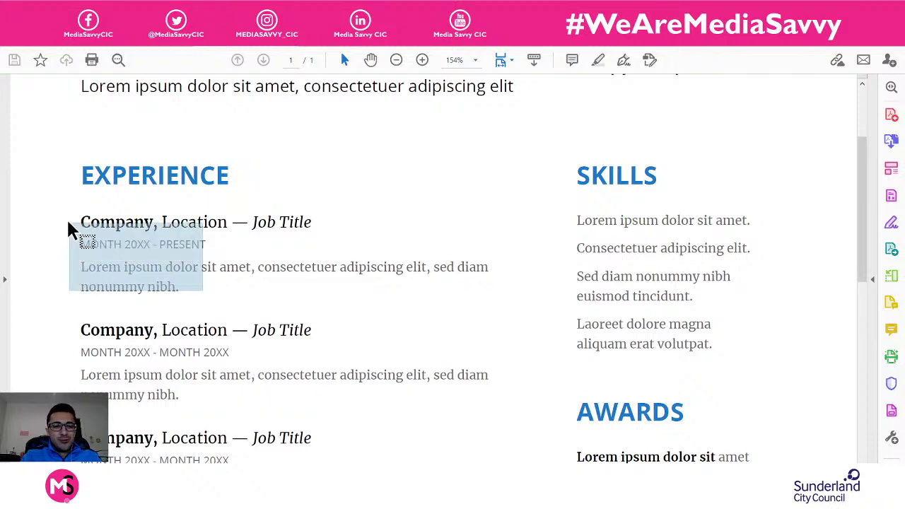
pyautogui.click(254, 290)
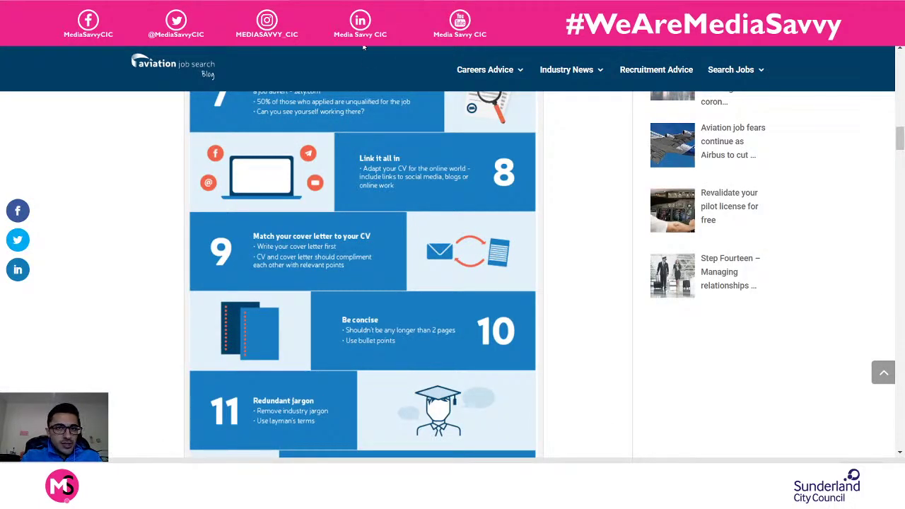
# Scroll through the '20 top CV tips for 2020' infographic and back up to the article title.
pyautogui.scroll(-5, 325, 244)
pyautogui.scroll(-6, 325, 244)
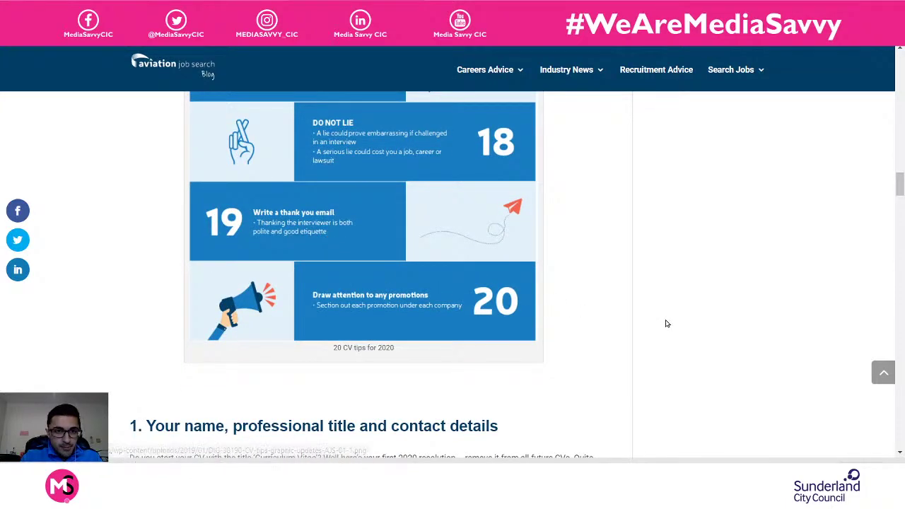
pyautogui.scroll(1, 666, 320)
pyautogui.scroll(6, 665, 320)
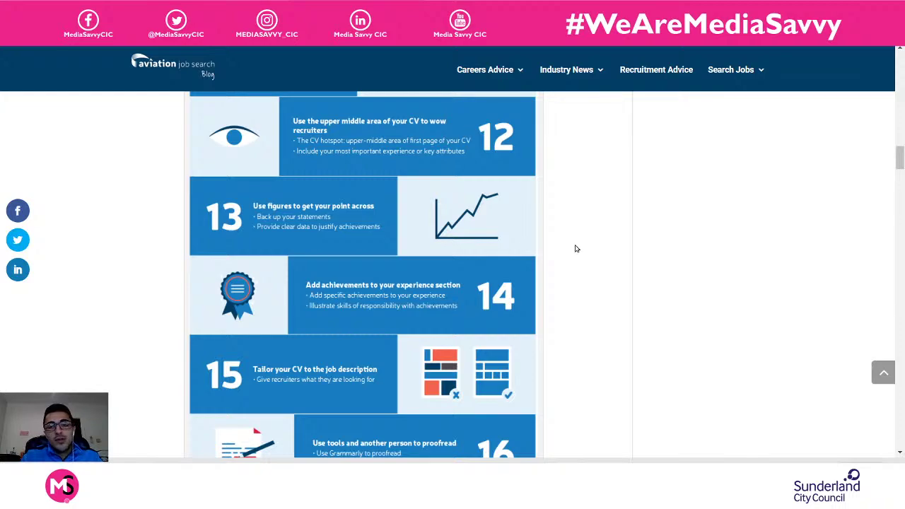
pyautogui.scroll(15, 575, 243)
pyautogui.scroll(10, 577, 241)
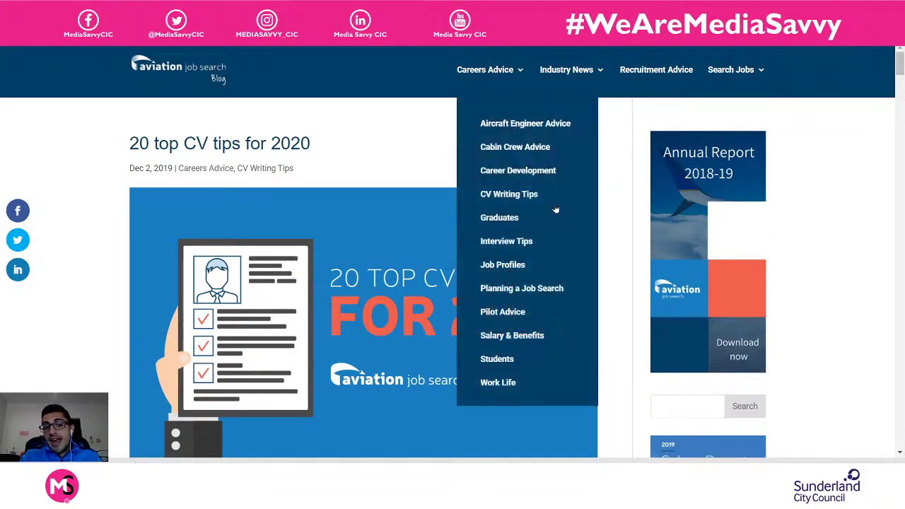
pyautogui.scroll(-10, 541, 279)
pyautogui.scroll(9, 614, 283)
pyautogui.scroll(2, 613, 283)
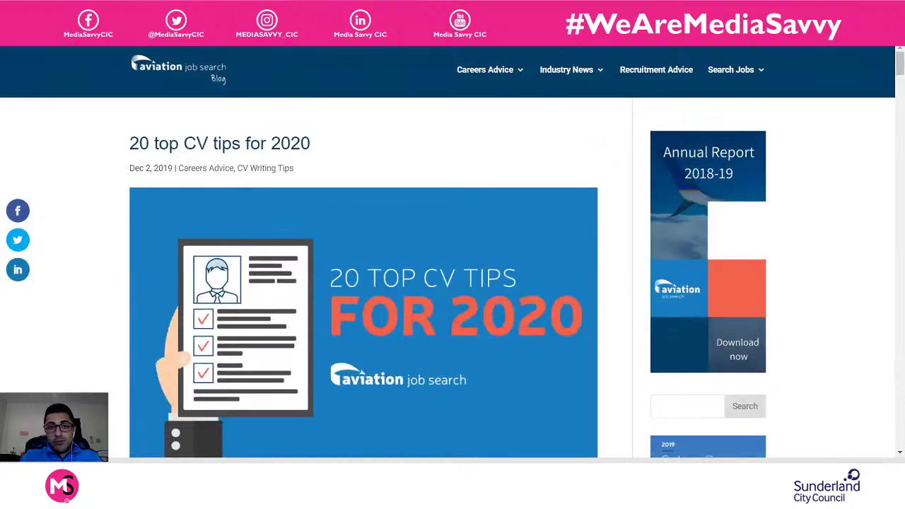
# Search Google for 'writing a cover letter' and open reed.co.uk's cover letter guide.
pyautogui.hotkey('ctrl', 't')
pyautogui.write('wiriy')
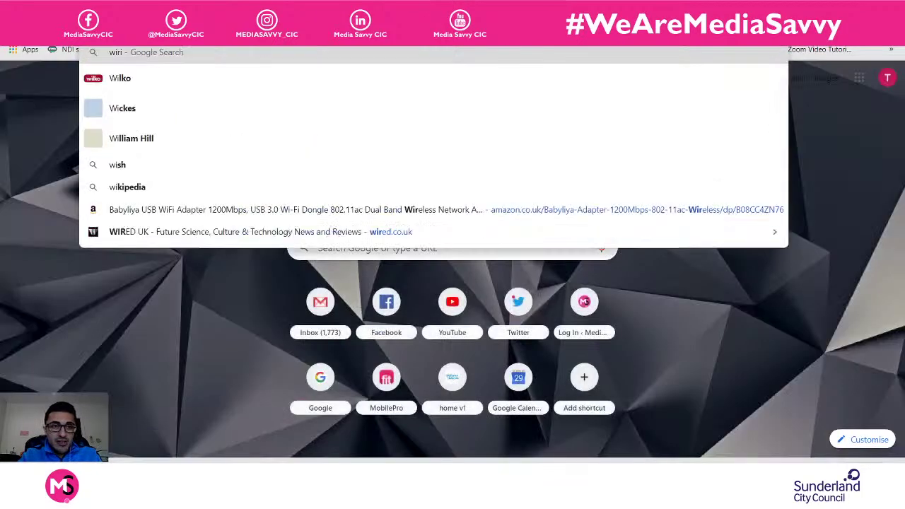
pyautogui.press('BackSpace')
pyautogui.press('BackSpace')
pyautogui.press('BackSpace')
pyautogui.press('BackSpace')
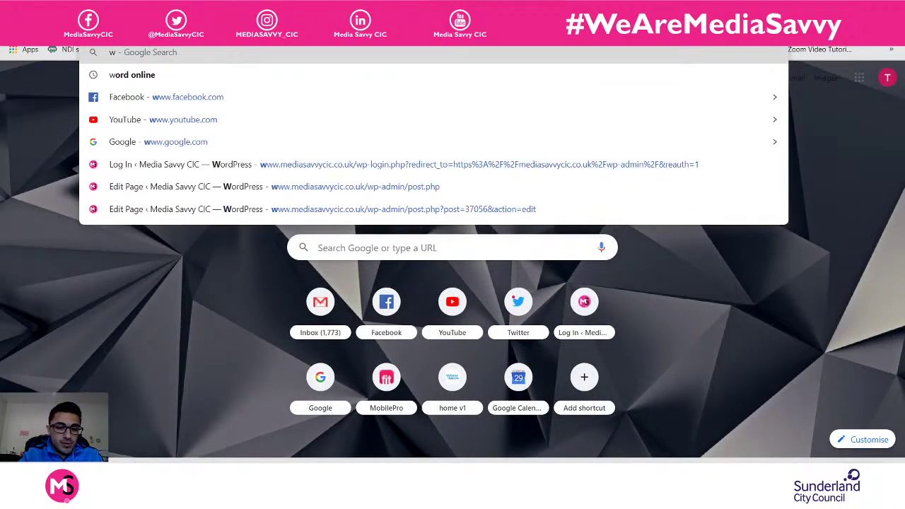
pyautogui.write('riting a cover')
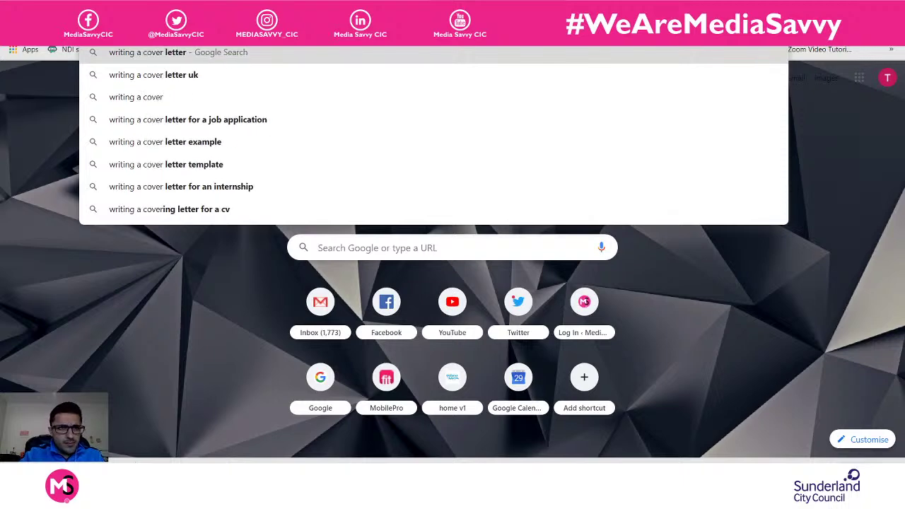
pyautogui.press('Return')
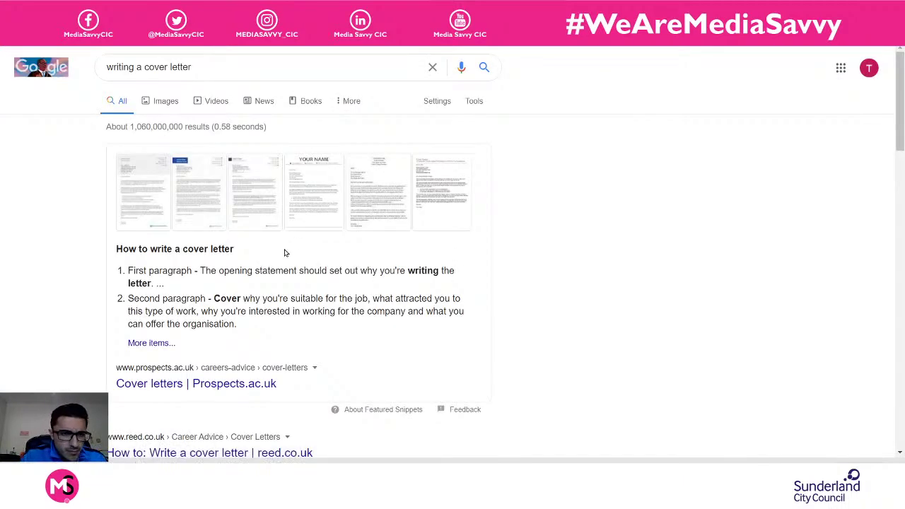
pyautogui.scroll(-1, 285, 253)
pyautogui.scroll(-1, 284, 265)
pyautogui.click(263, 337)
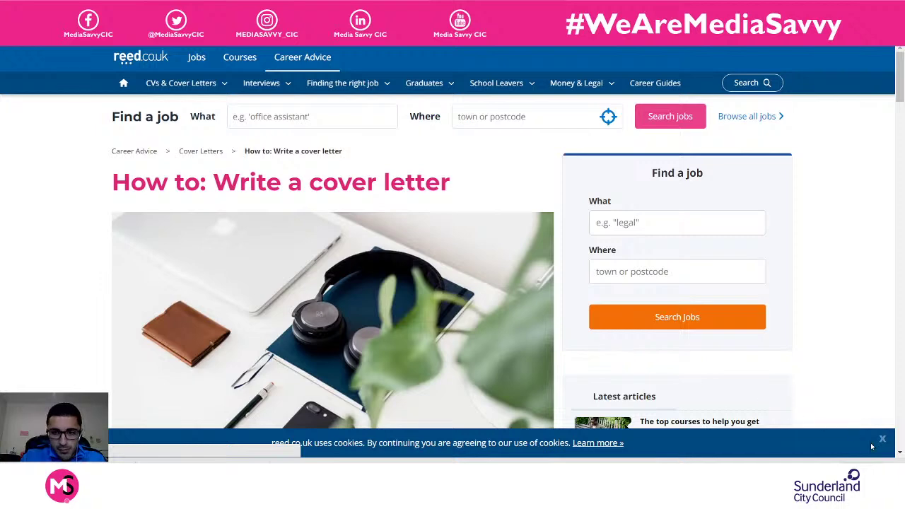
# Dismiss the cookie notice and copy the article's web address.
pyautogui.click(883, 442)
pyautogui.scroll(-5, 376, 316)
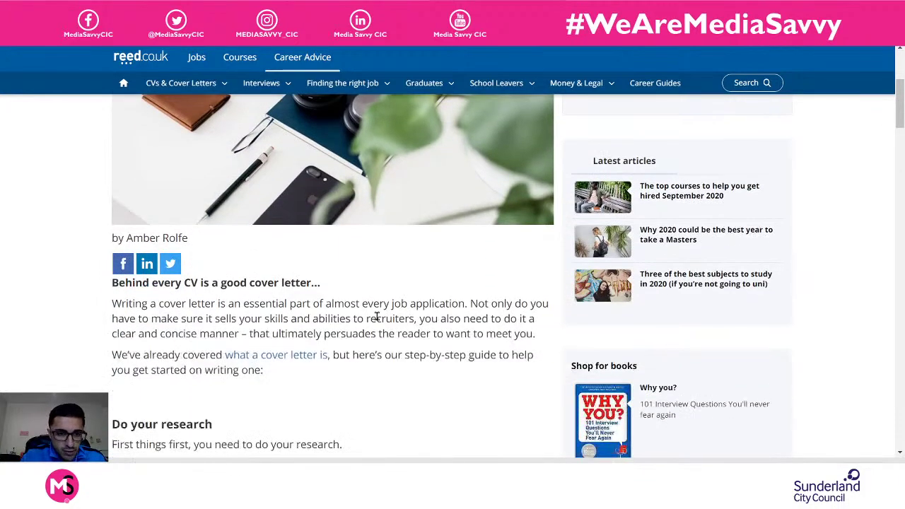
pyautogui.scroll(-3, 376, 316)
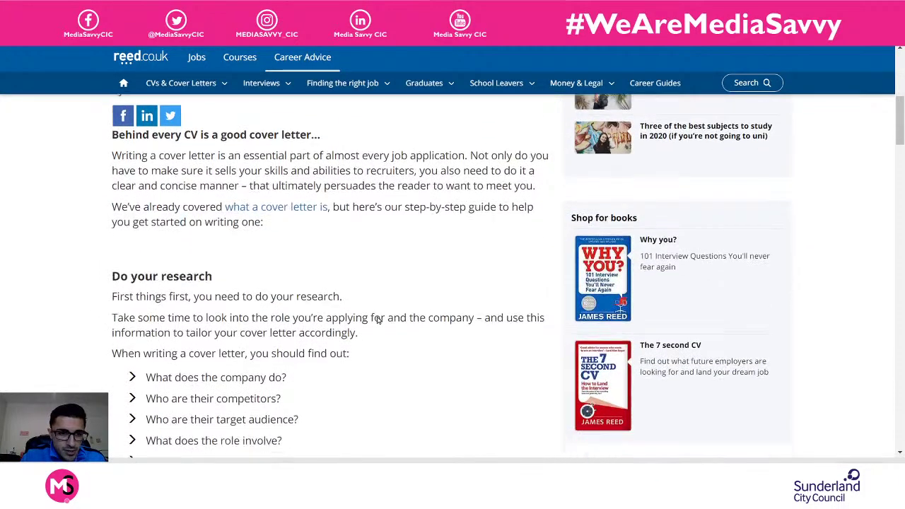
pyautogui.scroll(-1, 376, 319)
pyautogui.rightClick(200, 45)
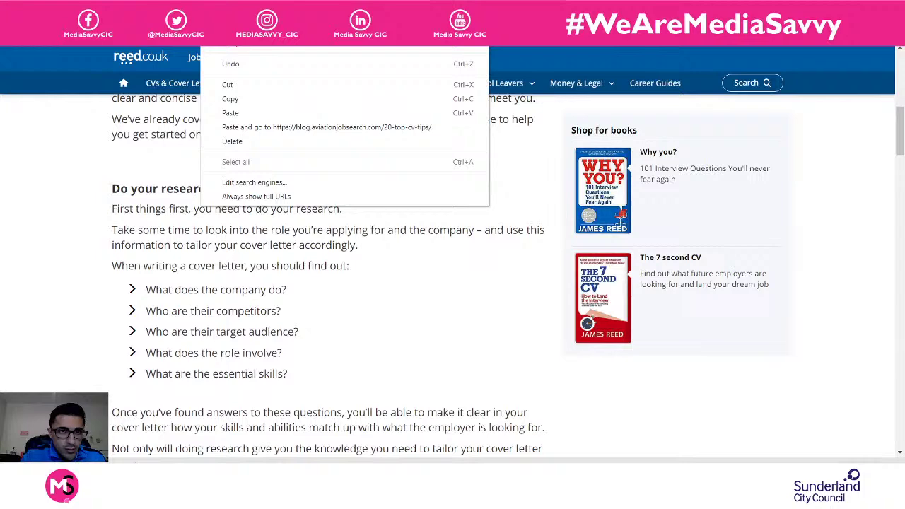
pyautogui.click(234, 94)
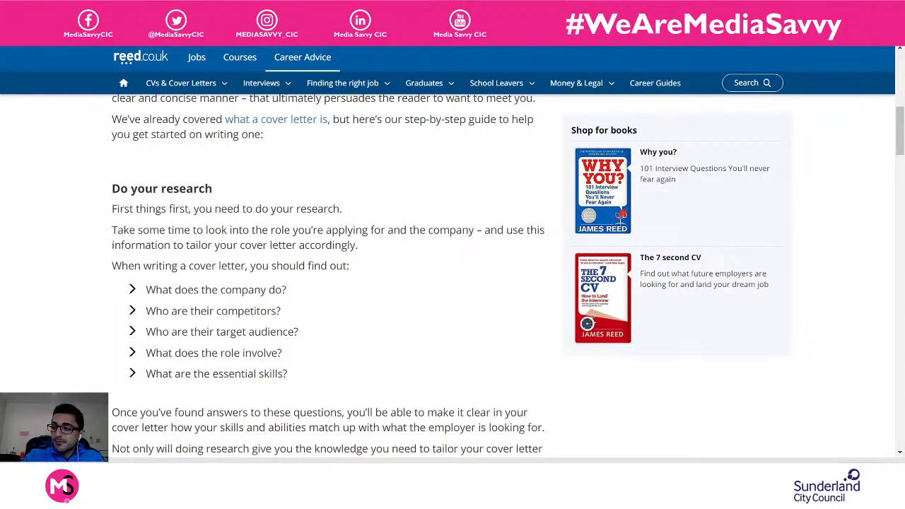
pyautogui.scroll(5, 408, 318)
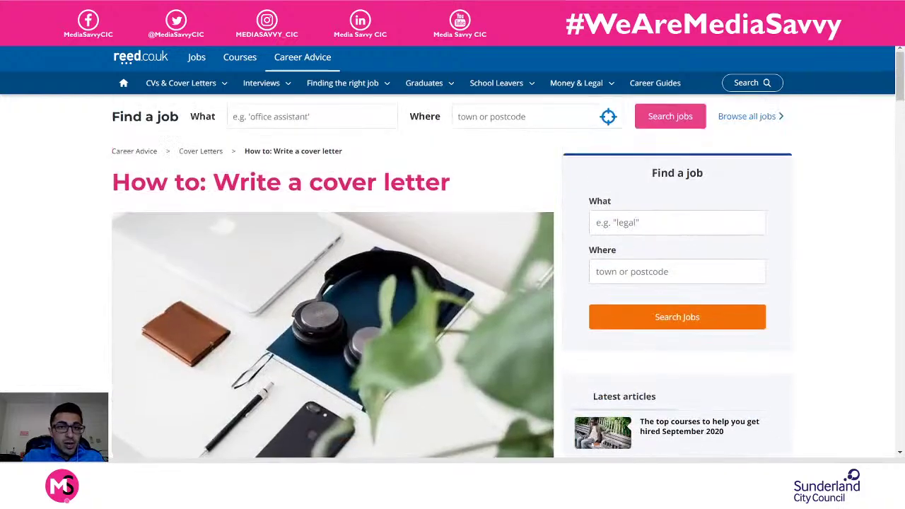
# Open the 'Does your CV pass the seven second test?' article from reed's Career Advice page.
pyautogui.click(285, 59)
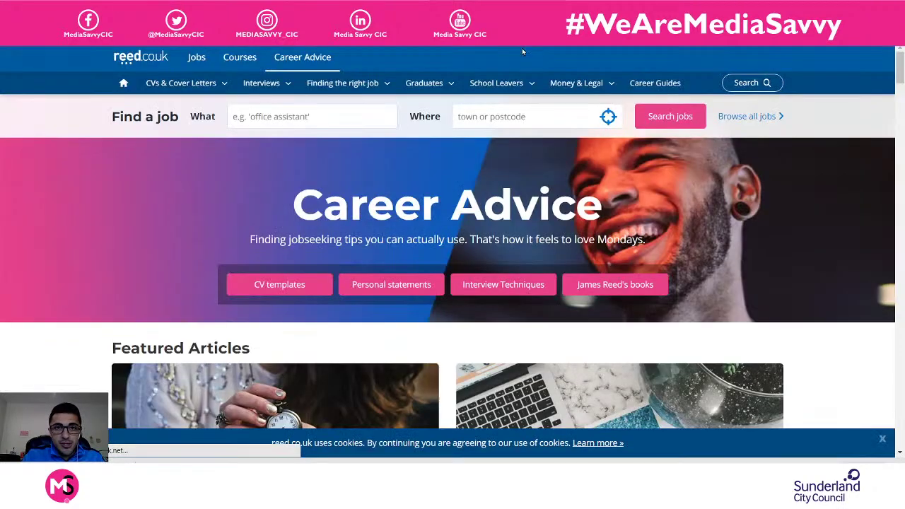
pyautogui.scroll(-2, 489, 163)
pyautogui.scroll(-2, 489, 164)
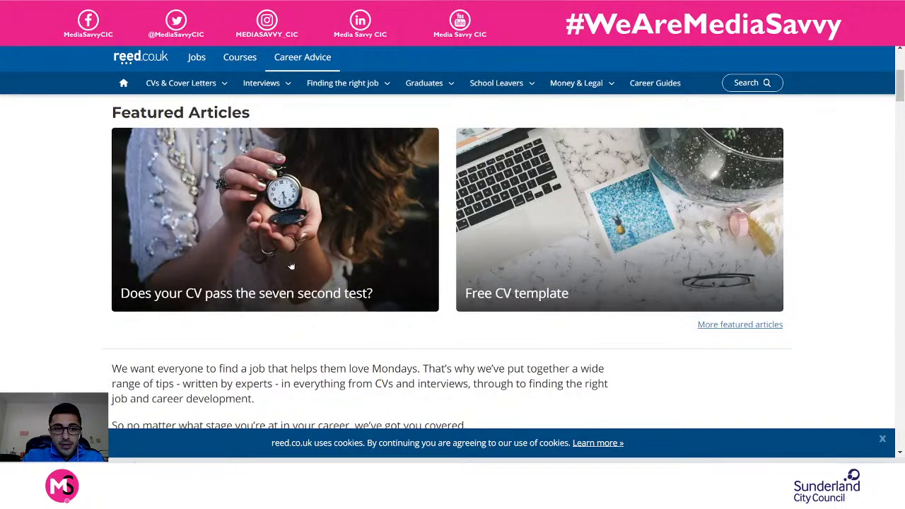
pyautogui.click(290, 300)
pyautogui.scroll(-5, 290, 301)
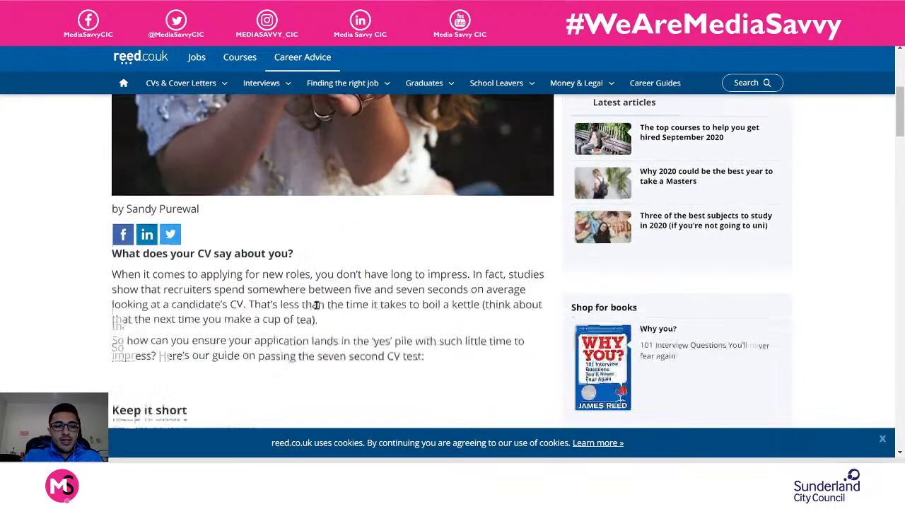
pyautogui.scroll(-1, 307, 242)
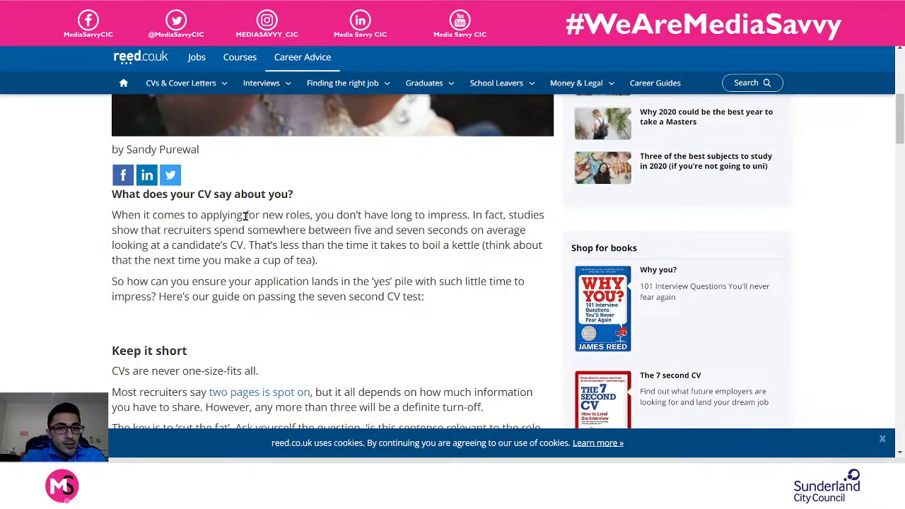
pyautogui.scroll(-2, 246, 215)
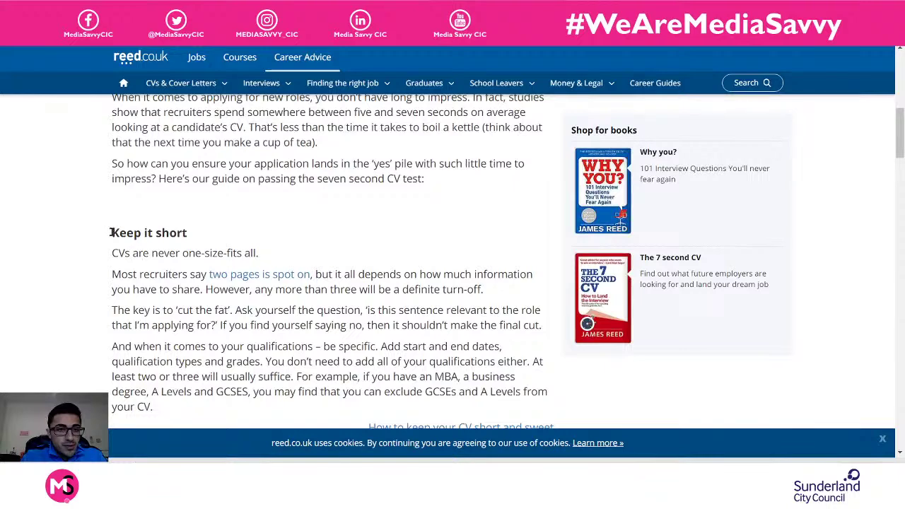
# Read down through the article past its 'Keep it short' heading.
pyautogui.moveTo(111, 233); pyautogui.dragTo(202, 234)
pyautogui.click(154, 231)
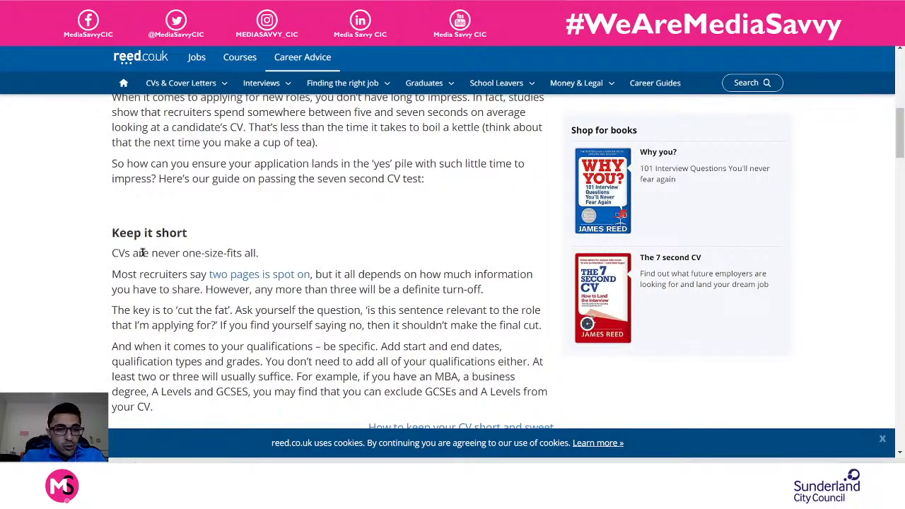
pyautogui.scroll(-1, 161, 285)
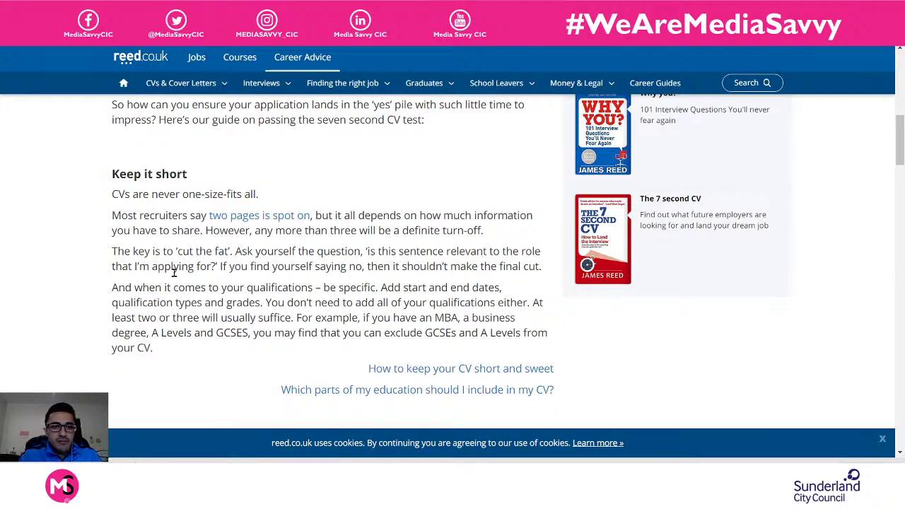
pyautogui.scroll(-12, 173, 273)
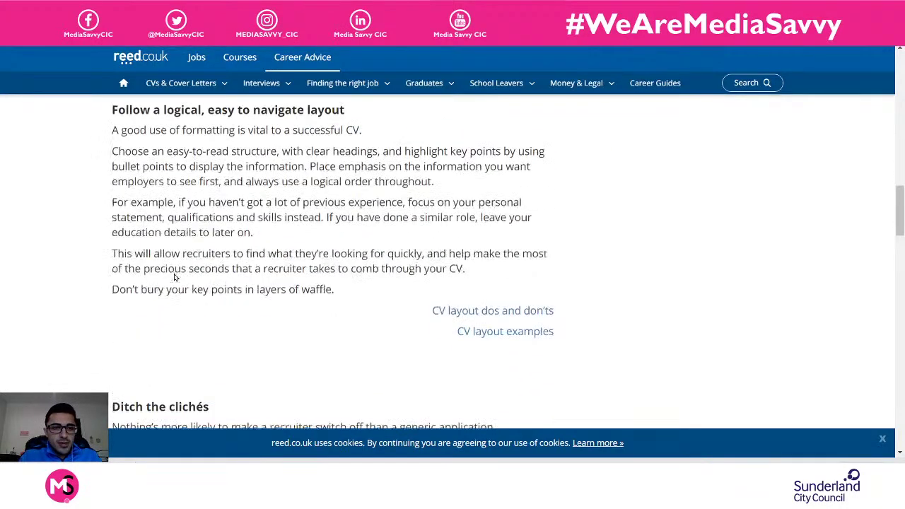
pyautogui.scroll(-5, 174, 277)
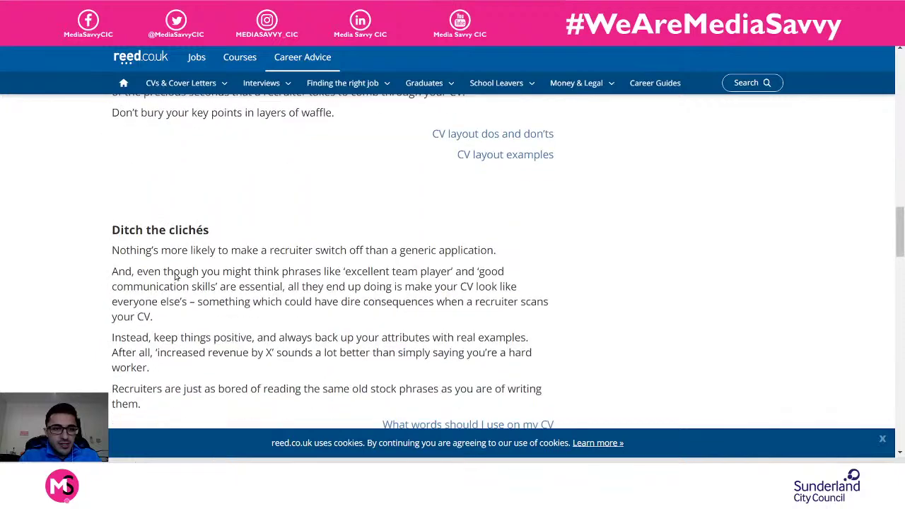
pyautogui.scroll(-3, 175, 276)
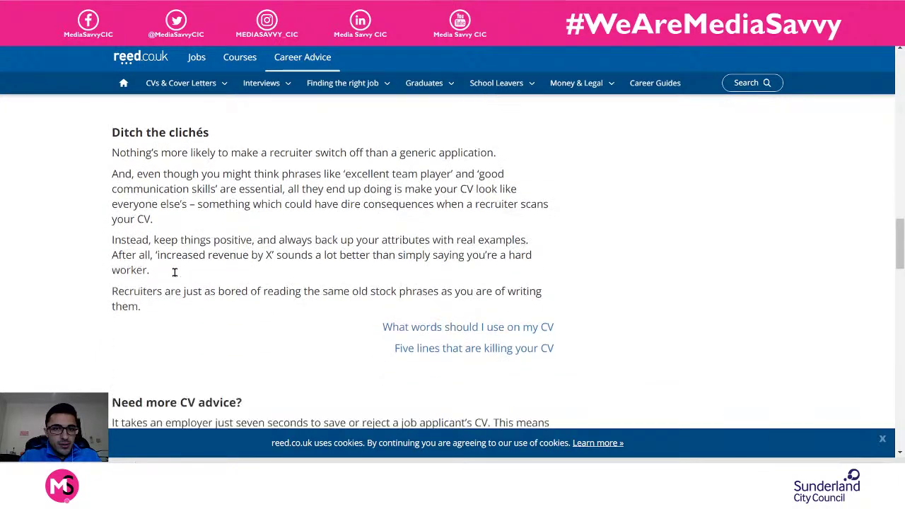
pyautogui.scroll(-6, 174, 274)
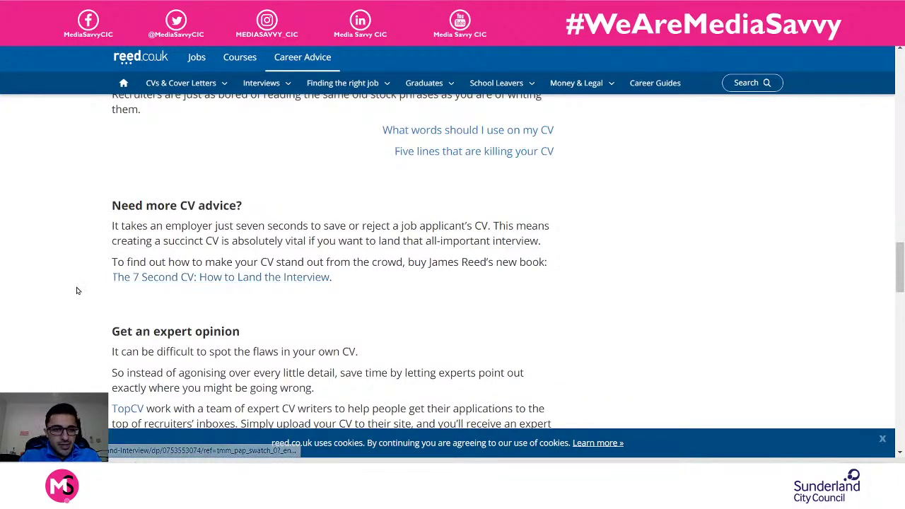
pyautogui.scroll(-9, 78, 290)
# Find '7 seco' in the page, then scroll to the 'Follow a logical, easy to navigate layout' heading.
pyautogui.hotkey('ctrl', 'f')
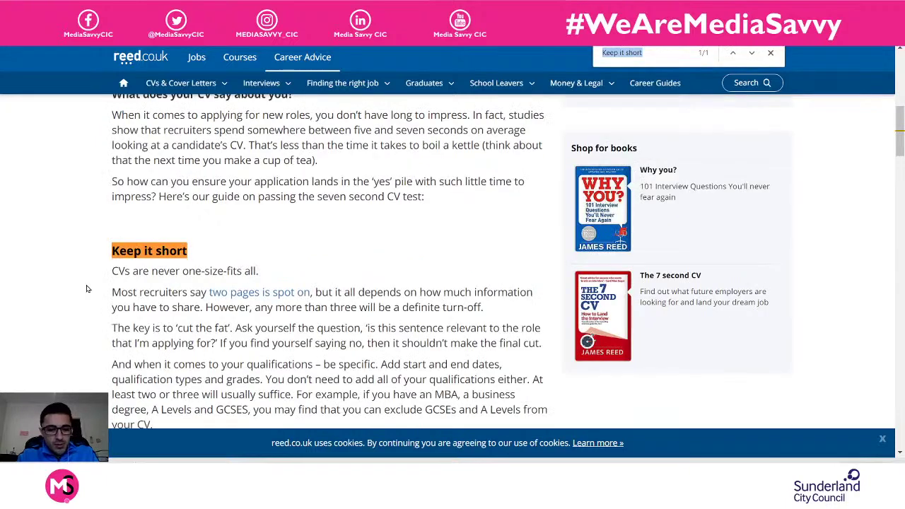
pyautogui.write('7 seco')
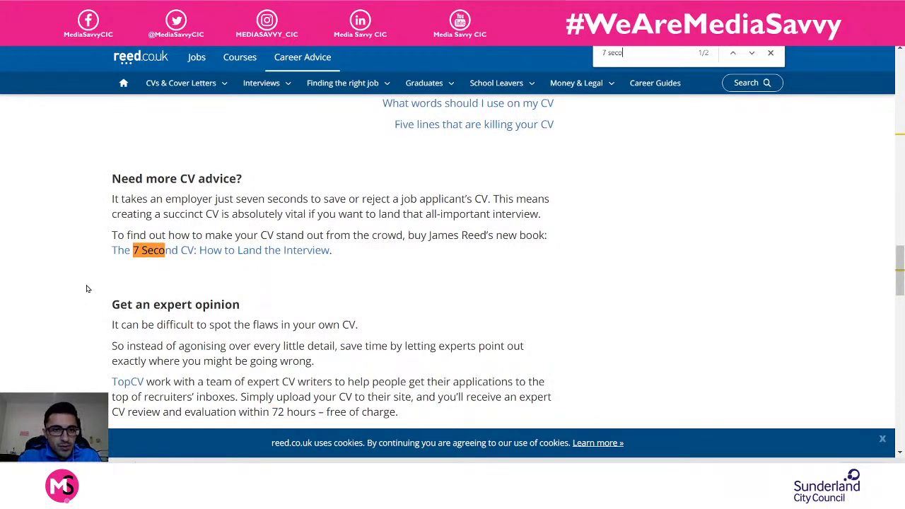
pyautogui.press('Return')
pyautogui.press('Return')
pyautogui.press('Return')
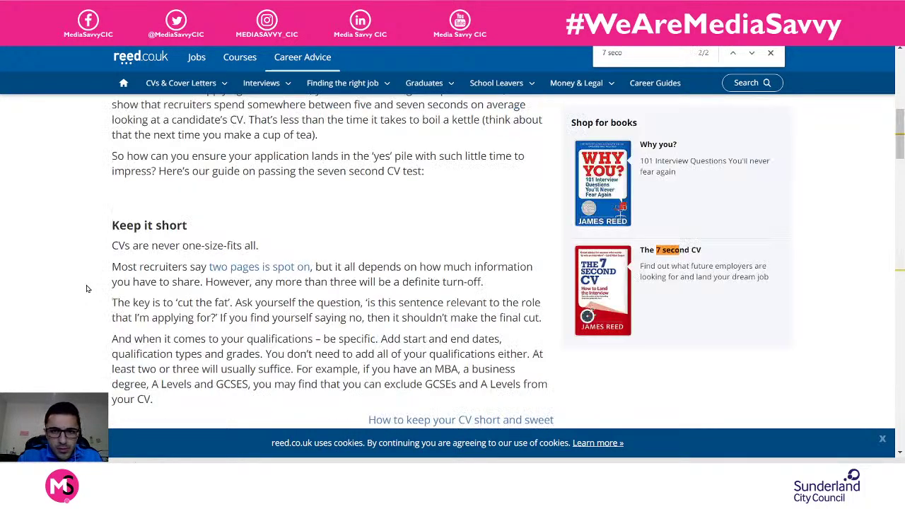
pyautogui.click(771, 52)
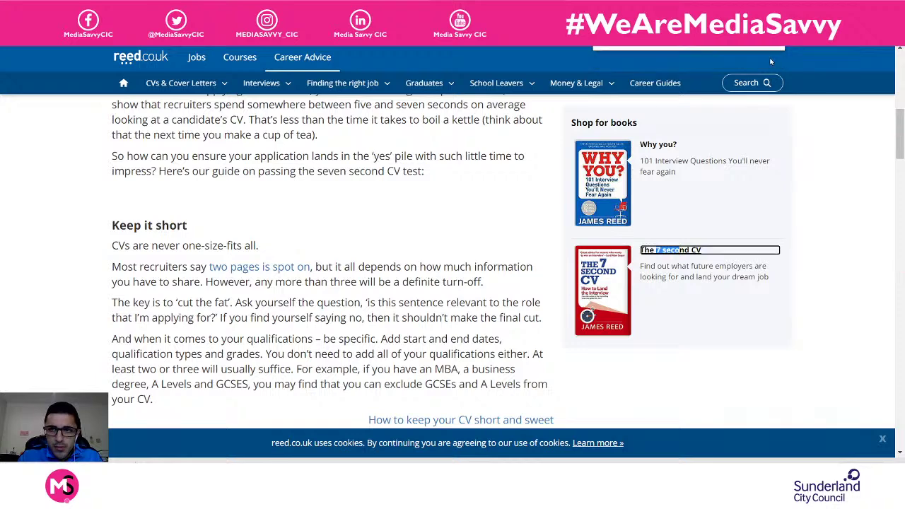
pyautogui.scroll(3, 636, 282)
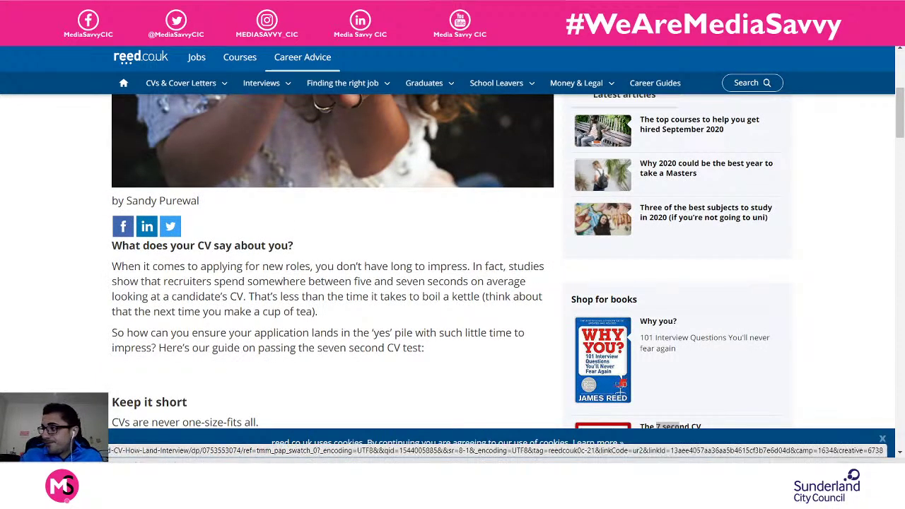
pyautogui.scroll(4, 440, 370)
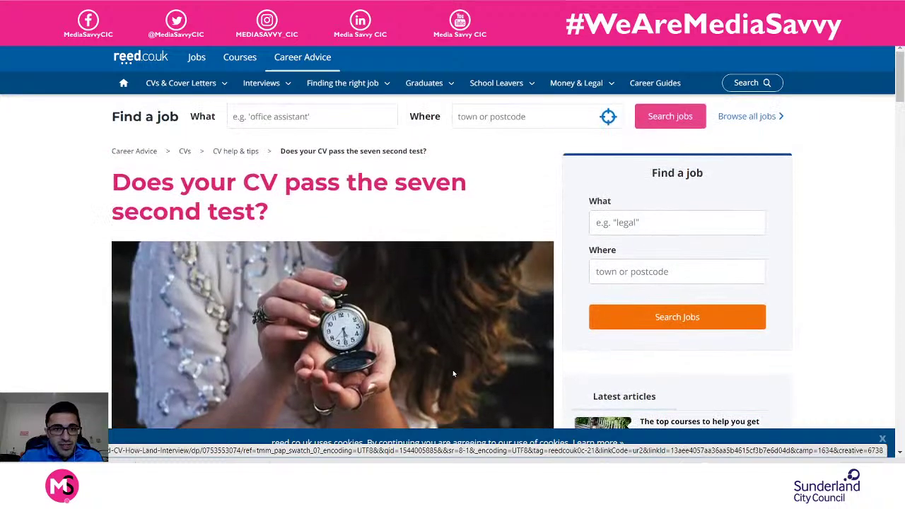
pyautogui.scroll(-9, 445, 360)
pyautogui.scroll(-5, 454, 346)
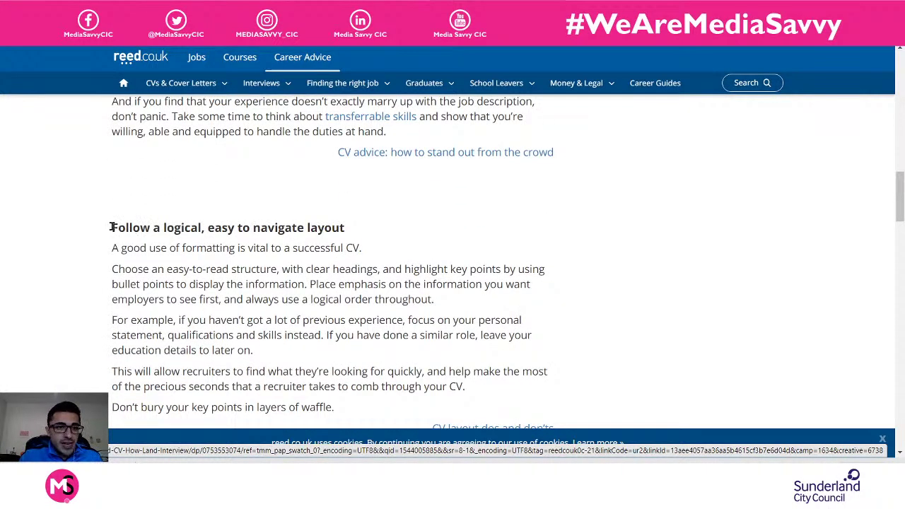
pyautogui.moveTo(110, 226); pyautogui.dragTo(357, 228)
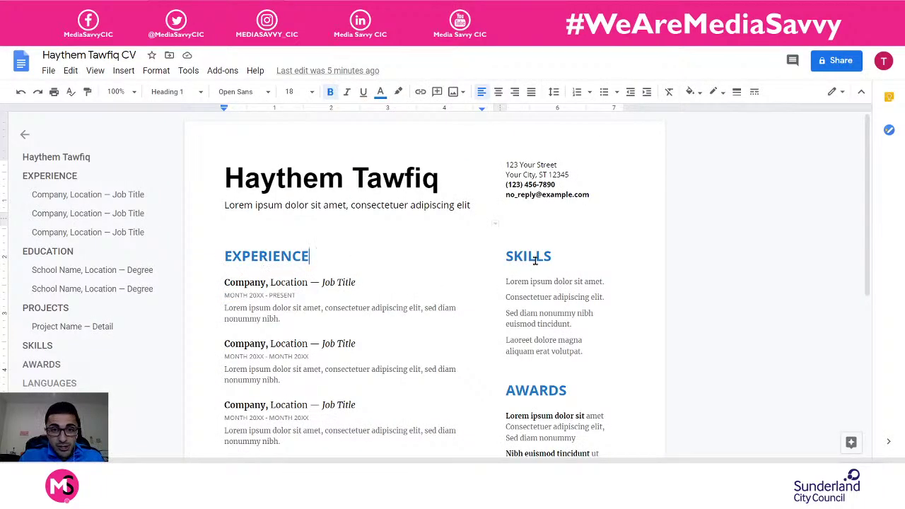
pyautogui.scroll(-2, 544, 304)
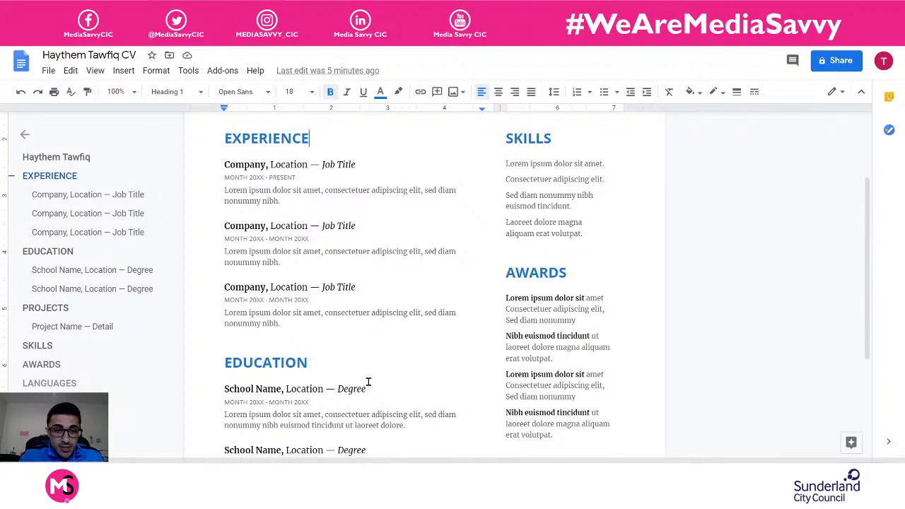
pyautogui.scroll(-2, 332, 350)
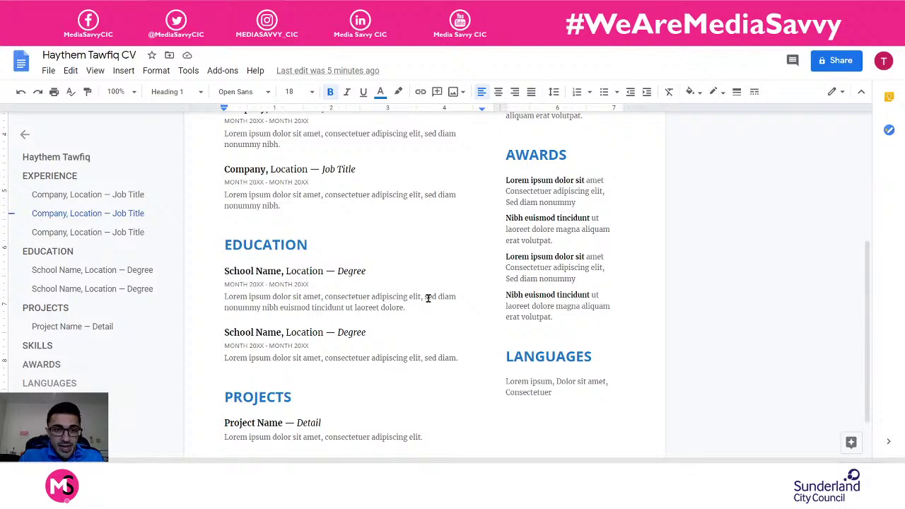
pyautogui.moveTo(413, 310); pyautogui.dragTo(226, 283)
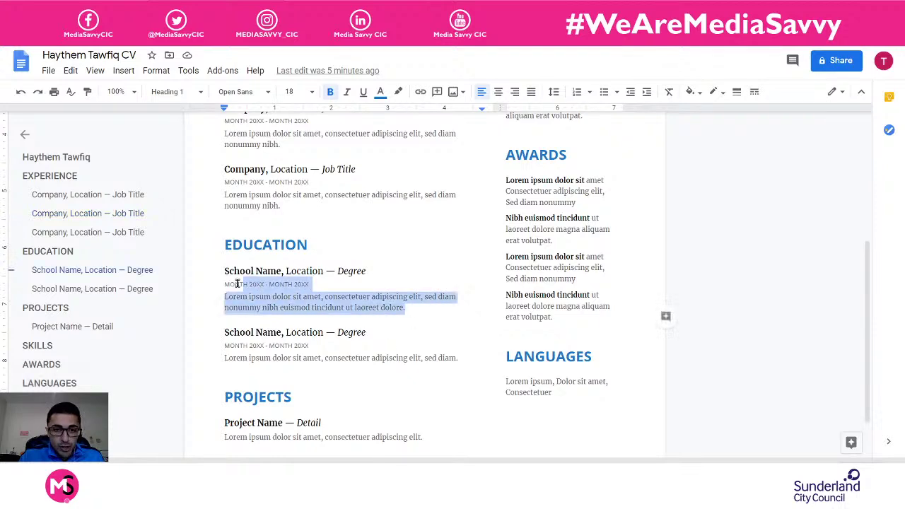
pyautogui.click(311, 270)
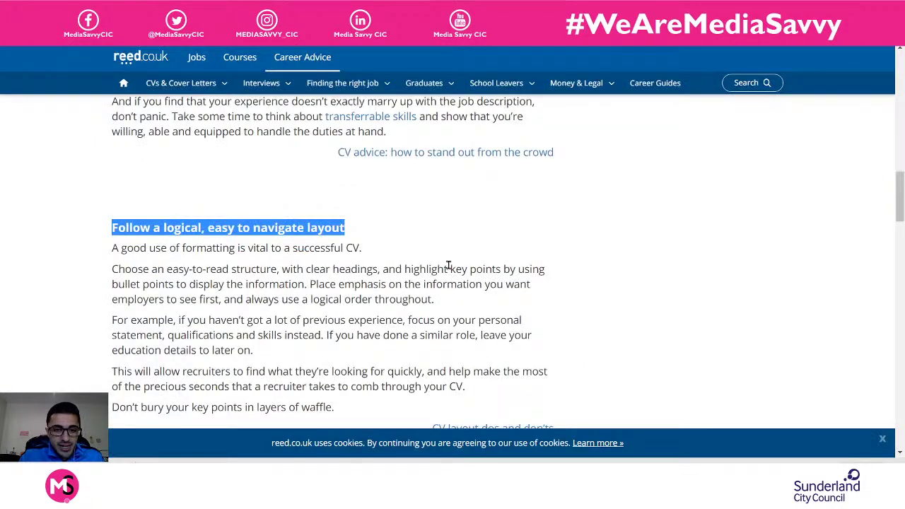
pyautogui.scroll(-4, 448, 265)
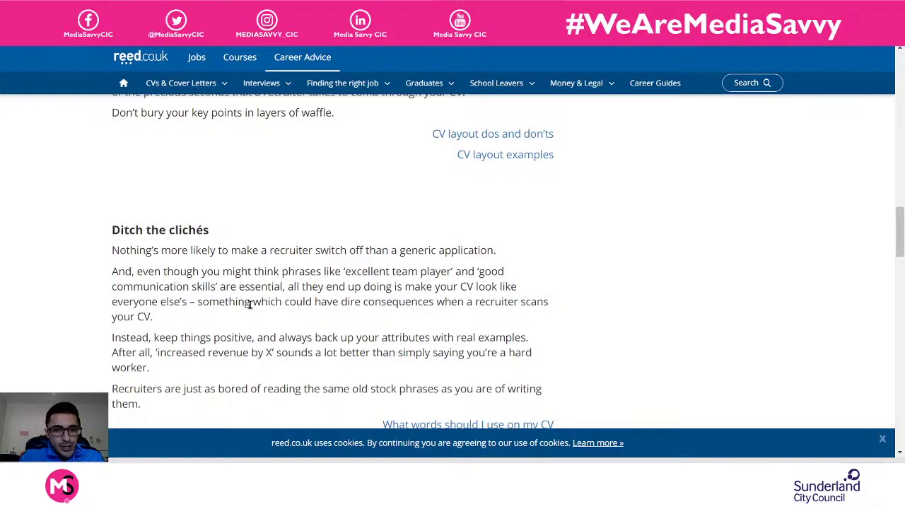
# Read the 'Ditch the clichés' advice, highlighting 'excellent team player', then close the reed.co.uk tab.
pyautogui.moveTo(345, 272); pyautogui.dragTo(450, 272)
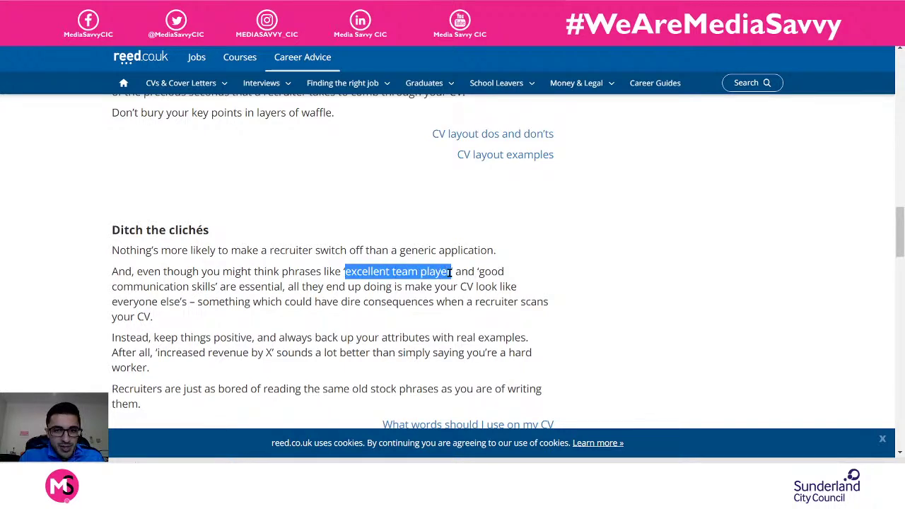
pyautogui.click(210, 291)
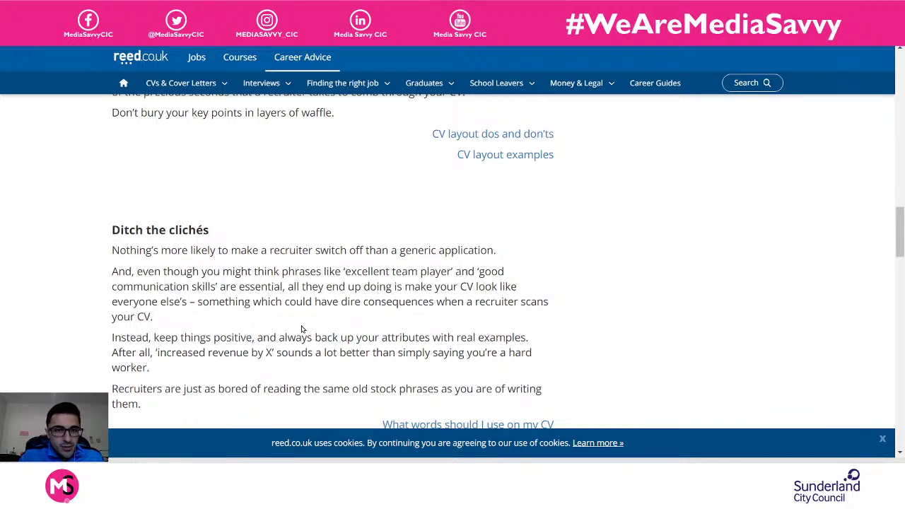
pyautogui.scroll(-1, 301, 330)
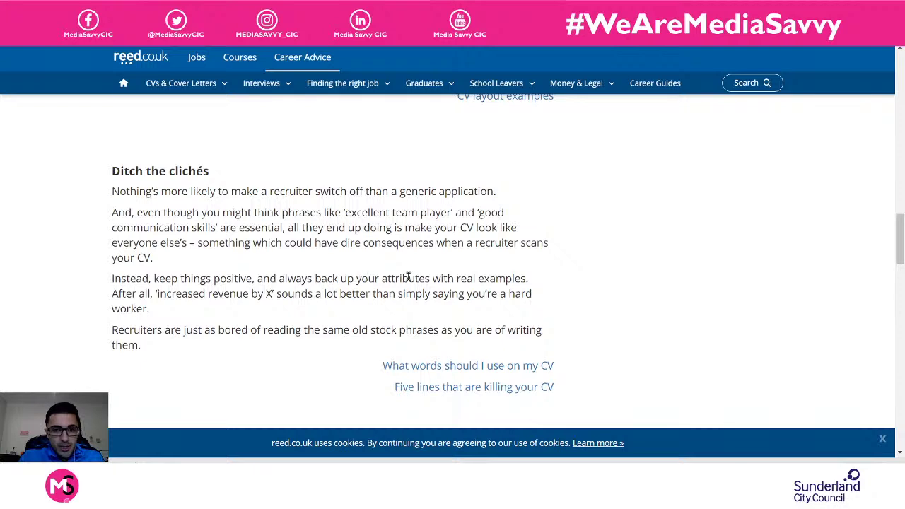
pyautogui.moveTo(422, 295); pyautogui.dragTo(415, 294)
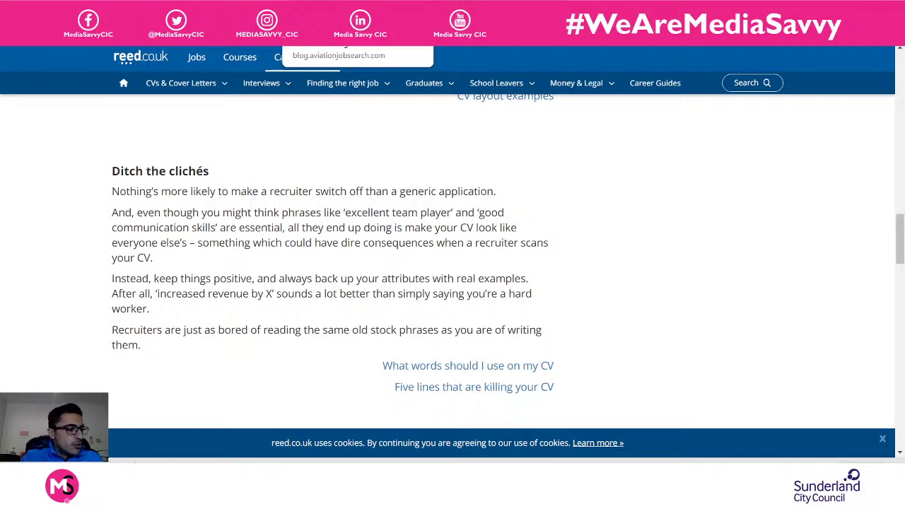
pyautogui.hotkey('ctrl', 'w')
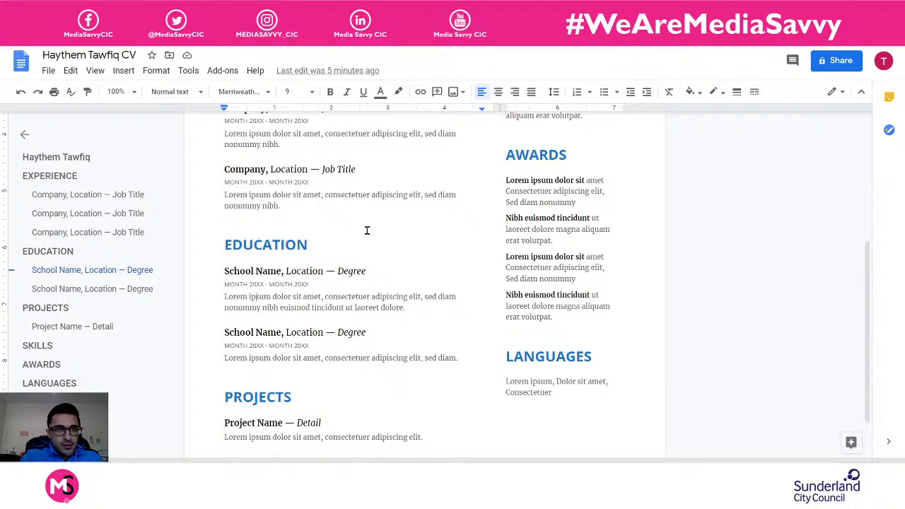
# Open Indeed's UK job search home page from the 'inde' address-bar suggestion.
pyautogui.scroll(10, 424, 350)
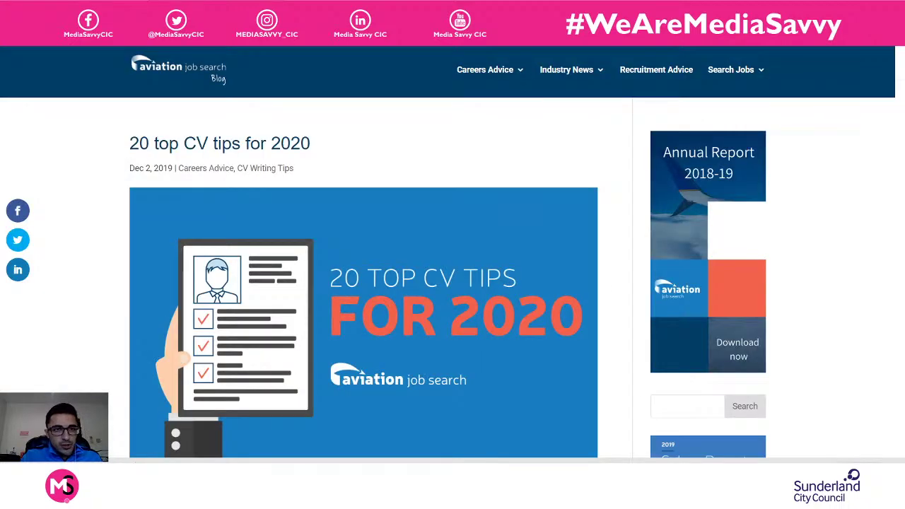
pyautogui.write('ind')
pyautogui.write('e')
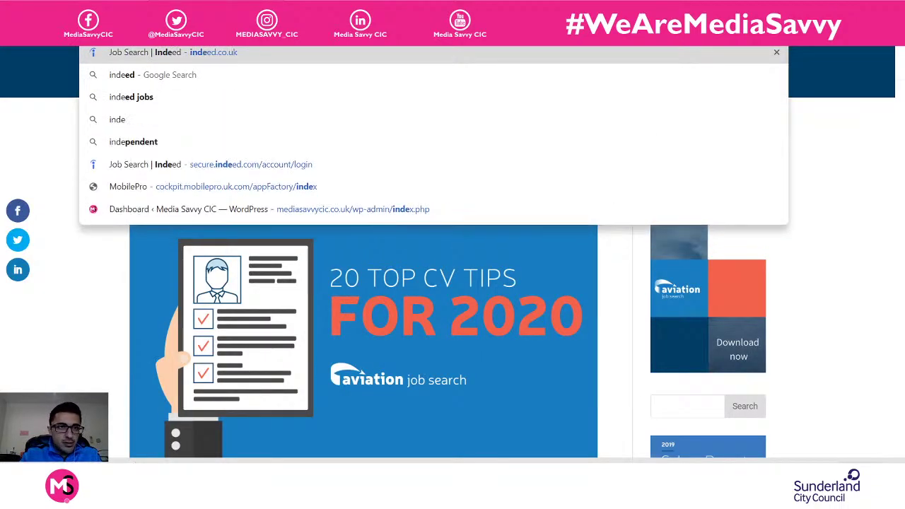
pyautogui.press('Return')
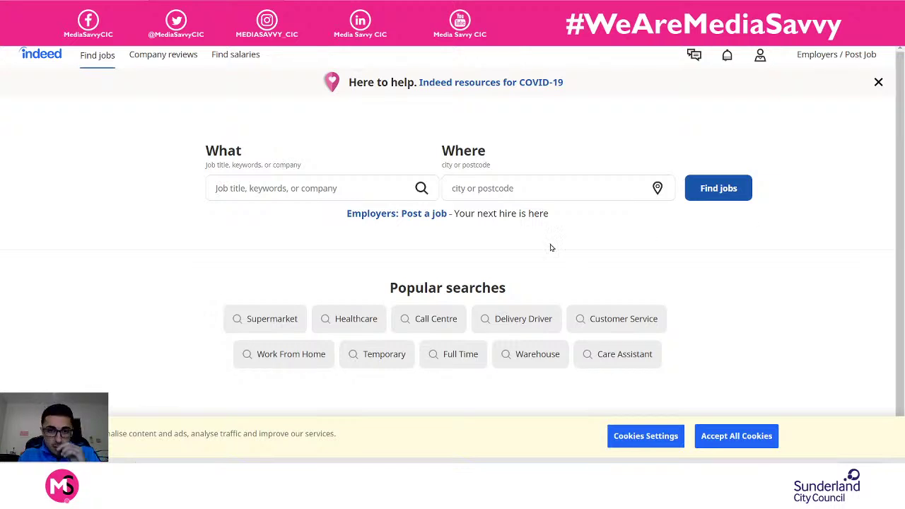
# Sign out of the current Indeed account, dismiss the Google prompt, and go to Sign In.
pyautogui.click(760, 56)
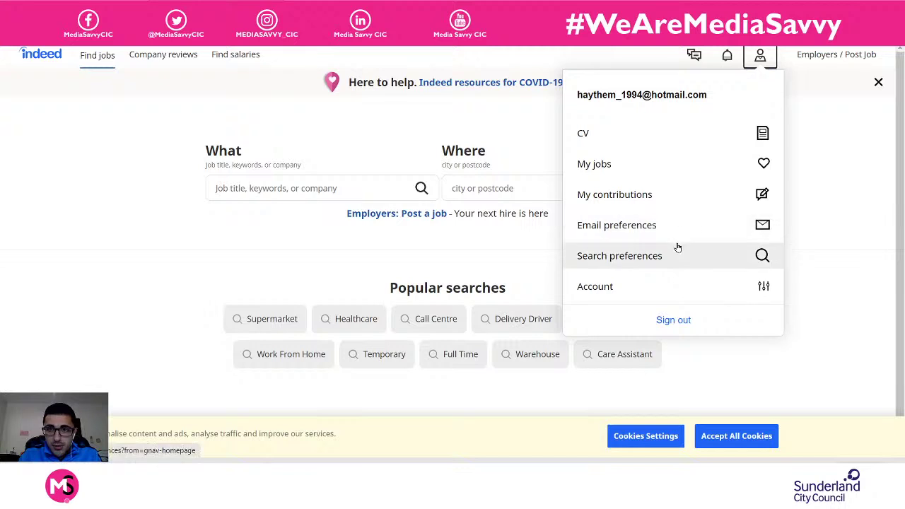
pyautogui.click(673, 320)
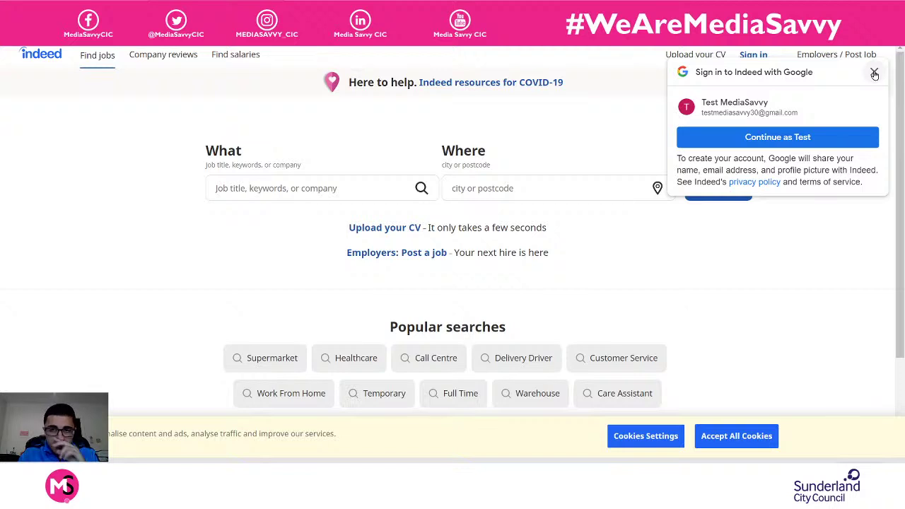
pyautogui.click(874, 73)
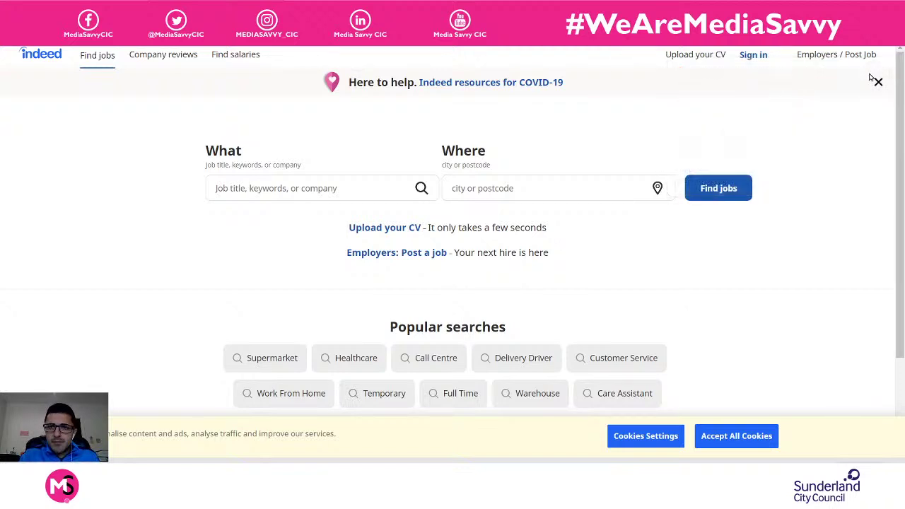
pyautogui.click(748, 61)
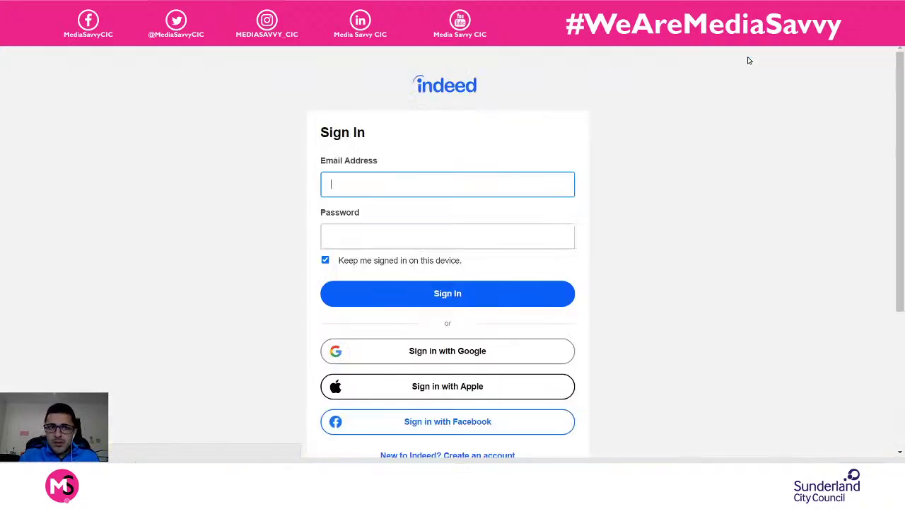
pyautogui.scroll(-2, 562, 301)
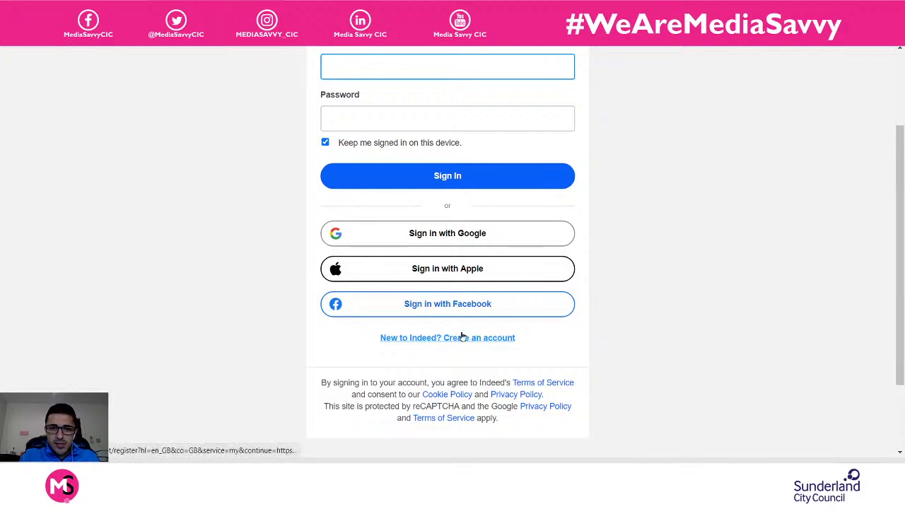
# Start a new Indeed account with the saved email address and a password, unticking keep signed in.
pyautogui.click(462, 337)
pyautogui.click(416, 313)
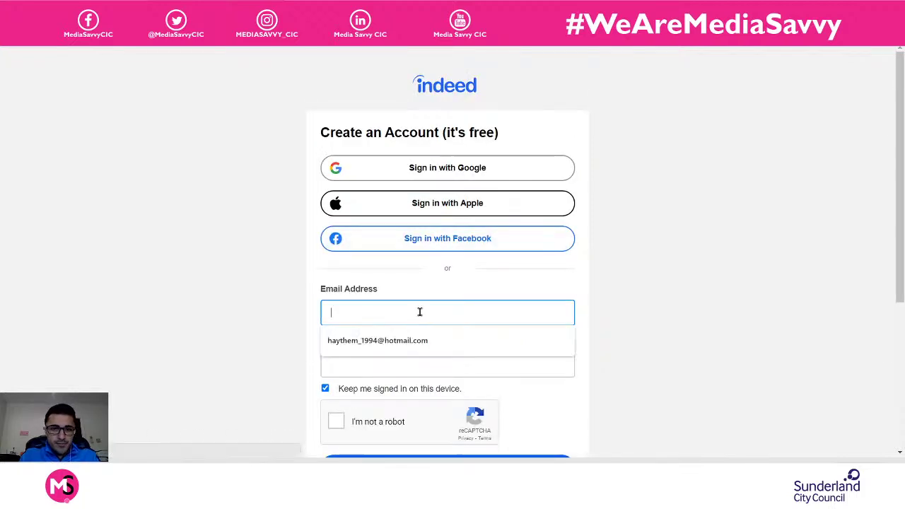
pyautogui.press('Down')
pyautogui.press('Return')
pyautogui.click(498, 359)
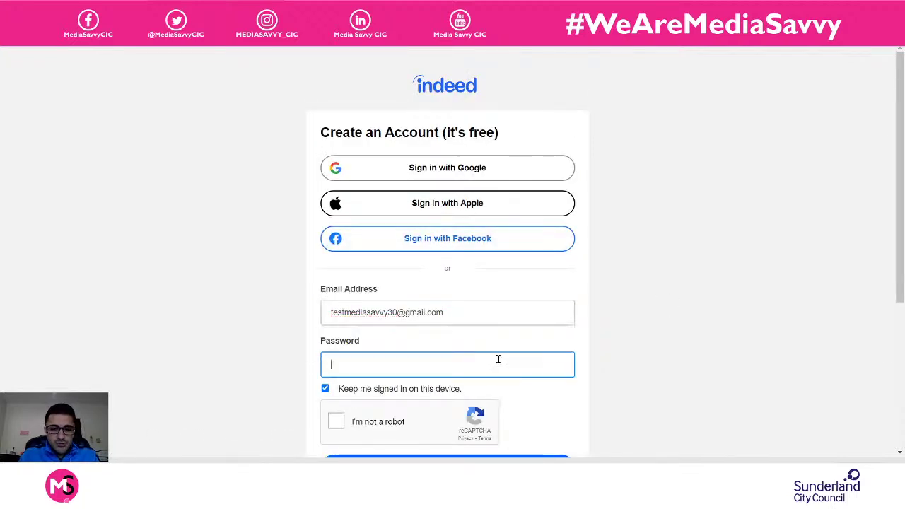
pyautogui.write('********')
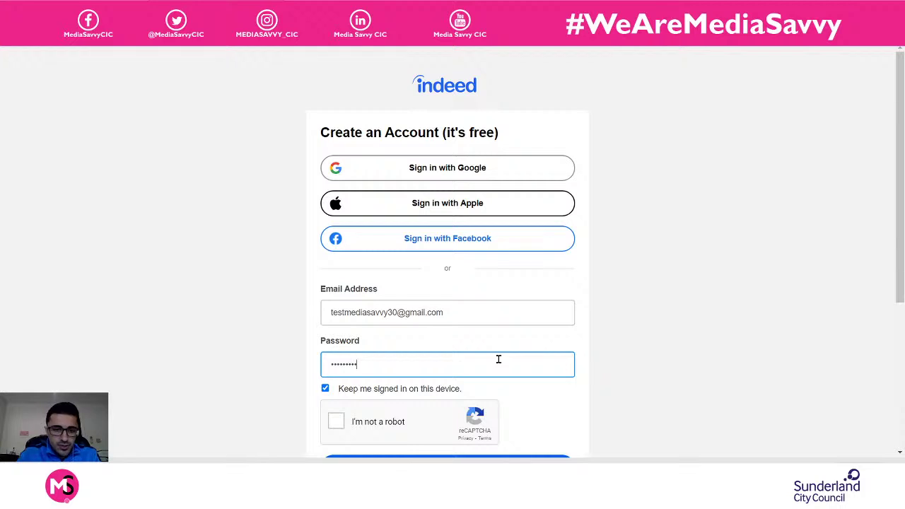
pyautogui.scroll(-1, 467, 352)
pyautogui.click(325, 330)
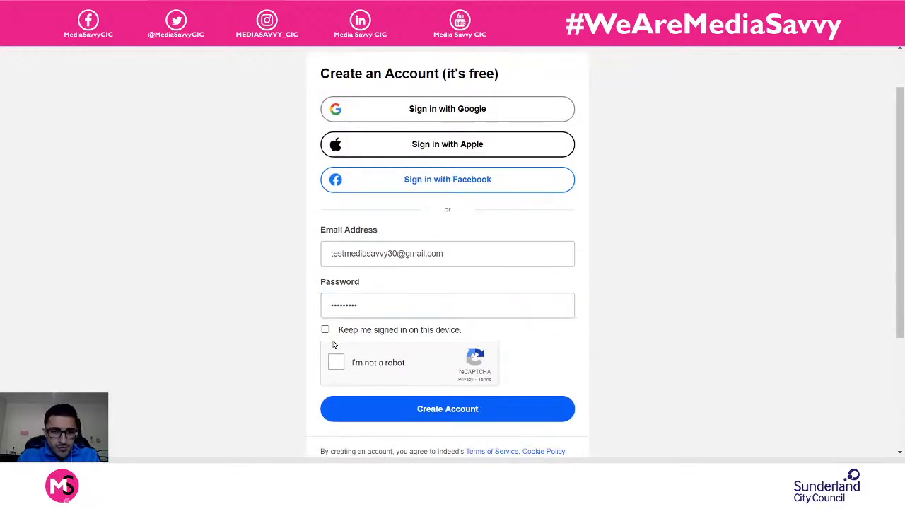
pyautogui.click(336, 362)
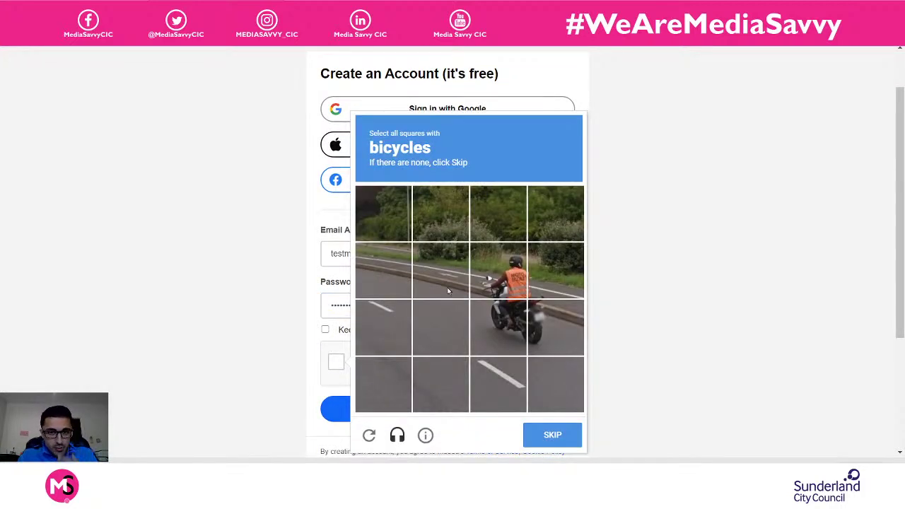
# Mark the four bicycle tiles in the reCAPTCHA image challenge and continue.
pyautogui.click(502, 288)
pyautogui.click(550, 283)
pyautogui.click(500, 321)
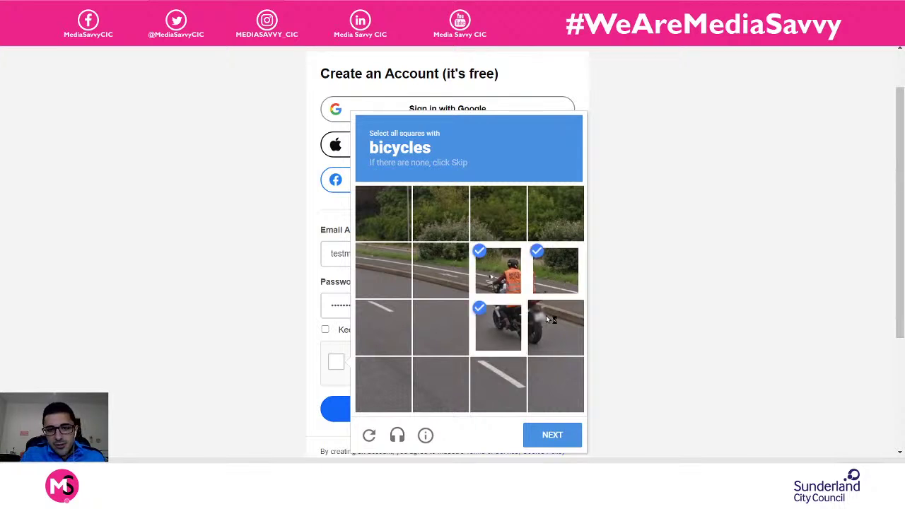
pyautogui.click(545, 315)
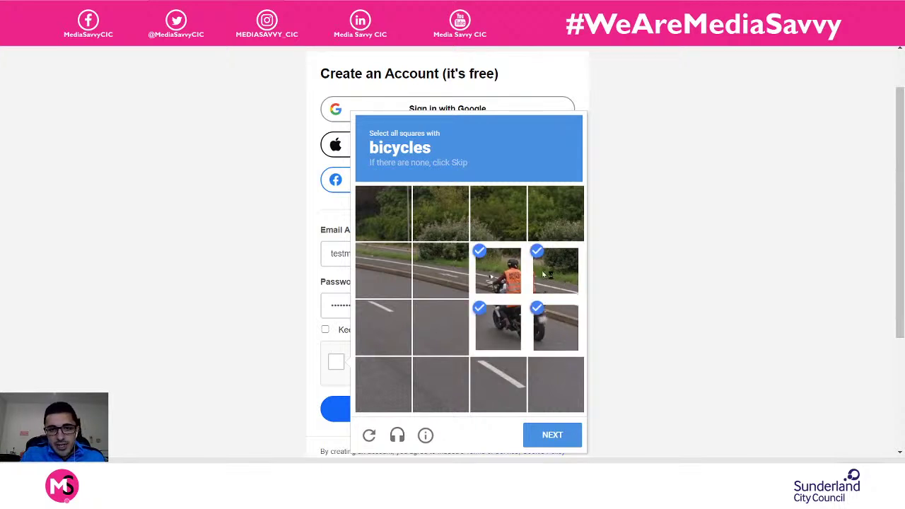
pyautogui.click(552, 437)
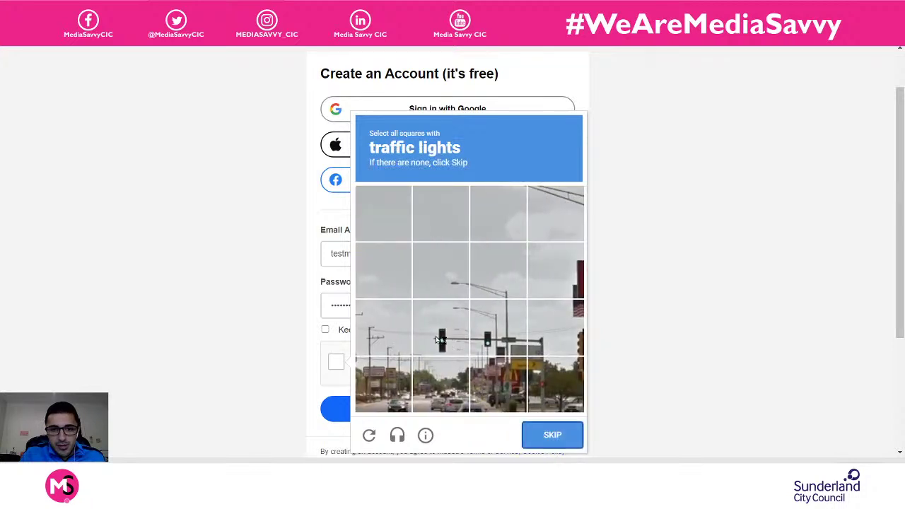
# Mark the traffic-light tiles, verify the challenge, and create the Indeed account.
pyautogui.click(441, 332)
pyautogui.click(496, 339)
pyautogui.click(497, 340)
pyautogui.click(555, 329)
pyautogui.click(499, 329)
pyautogui.click(555, 385)
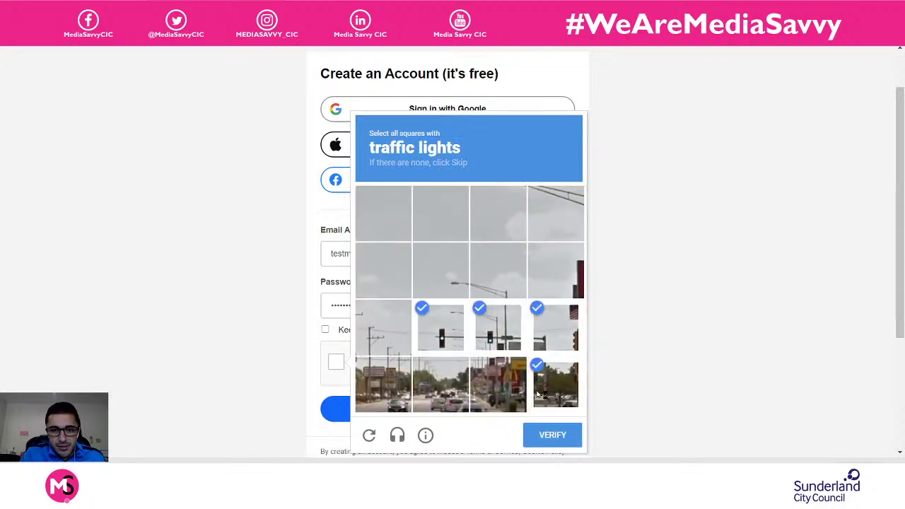
pyautogui.click(498, 385)
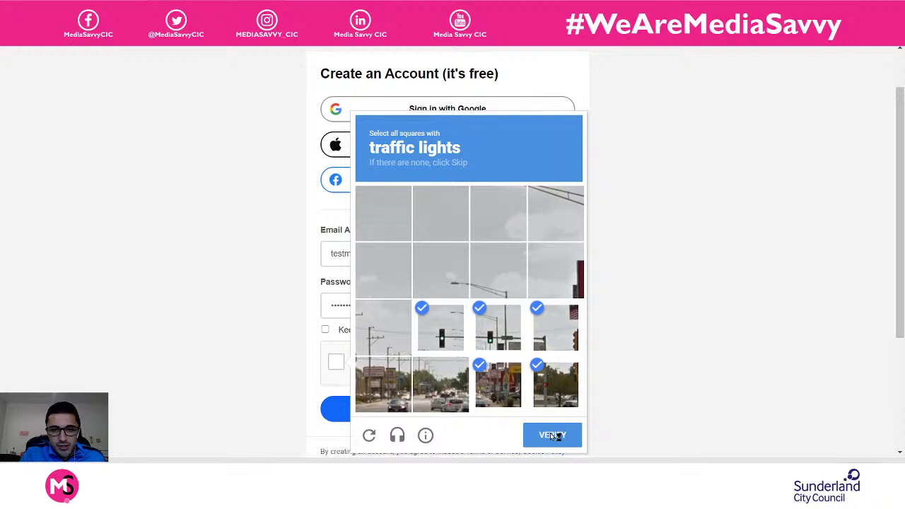
pyautogui.click(552, 435)
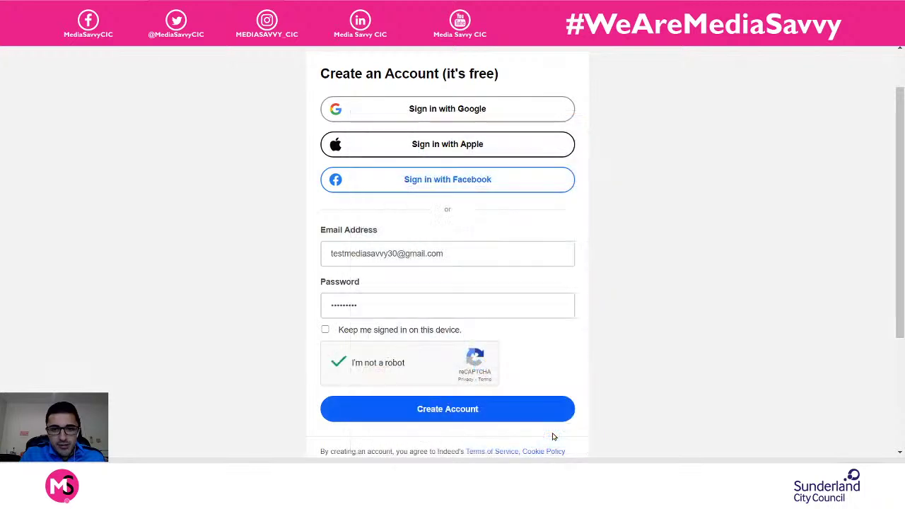
pyautogui.click(487, 406)
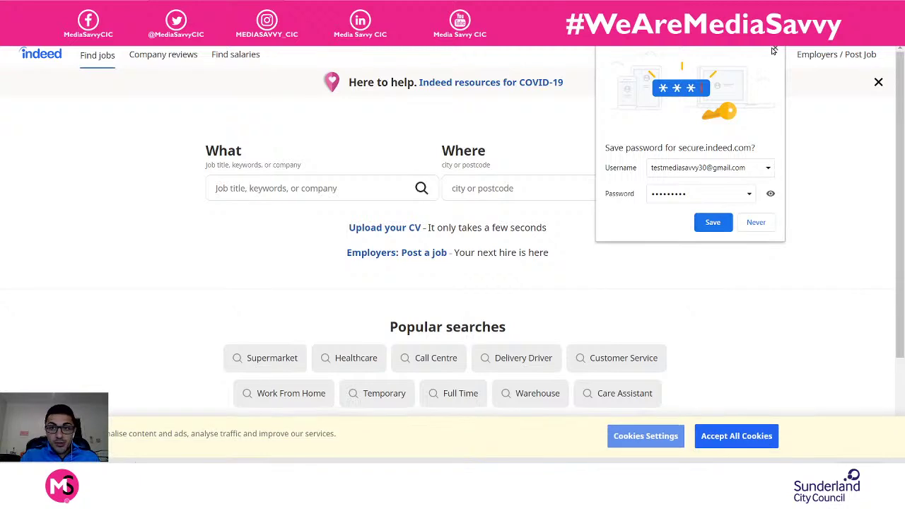
# Dismiss the save-password popup and request a confirmation email via Verify your account.
pyautogui.click(773, 51)
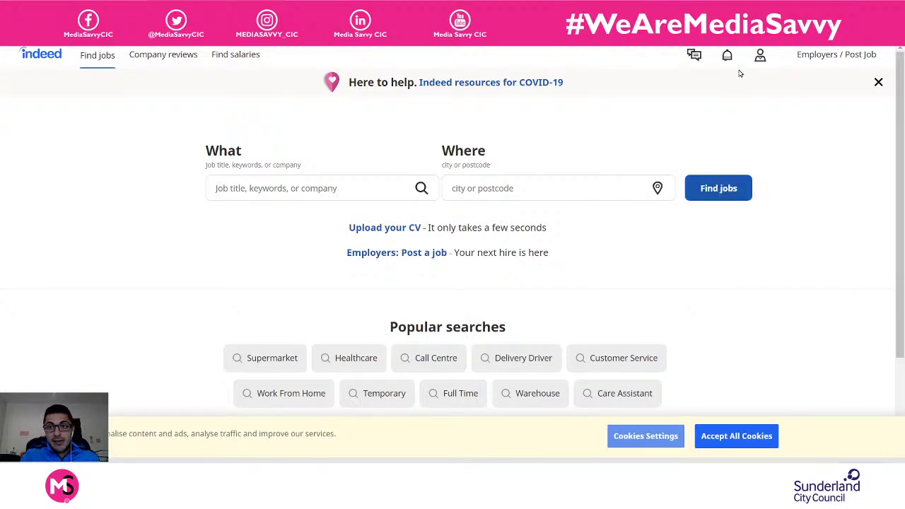
pyautogui.click(760, 55)
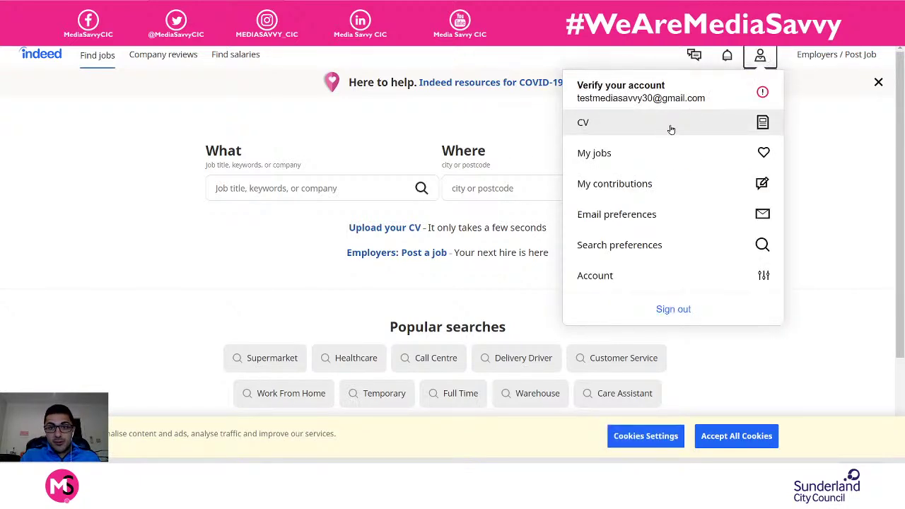
pyautogui.click(860, 161)
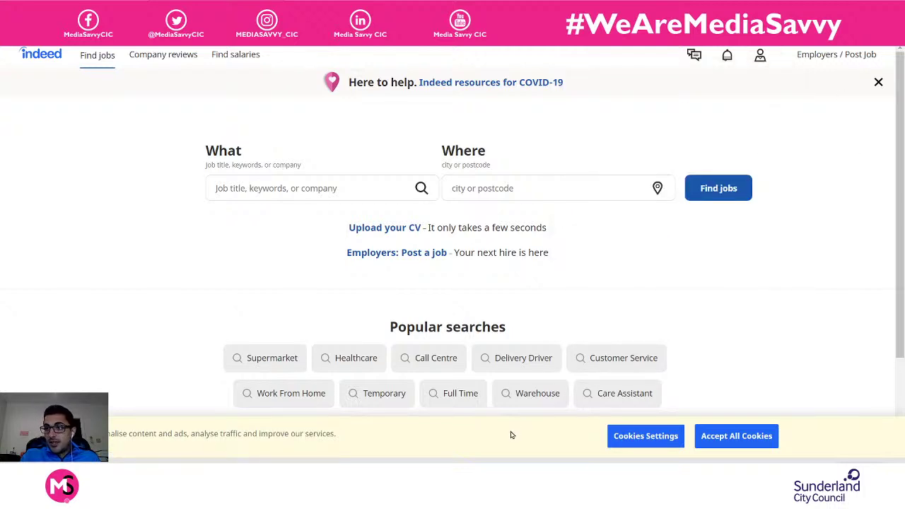
pyautogui.click(760, 56)
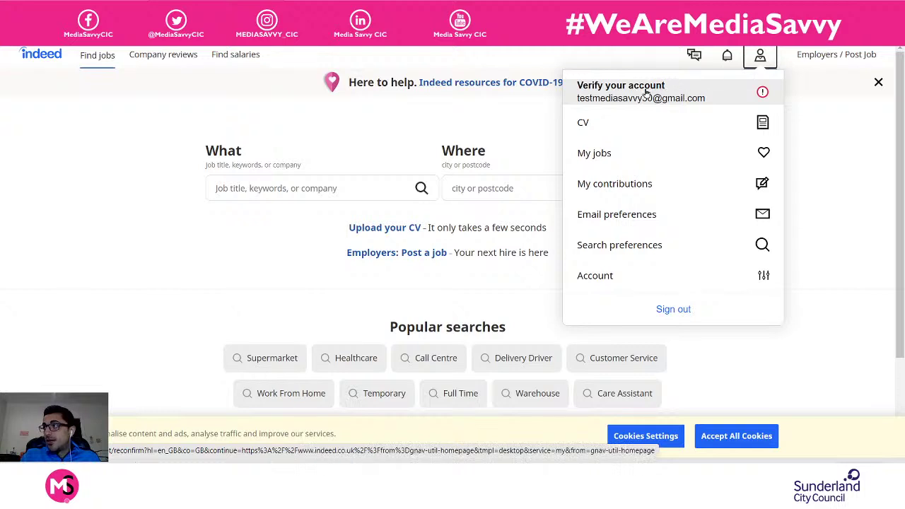
pyautogui.click(738, 99)
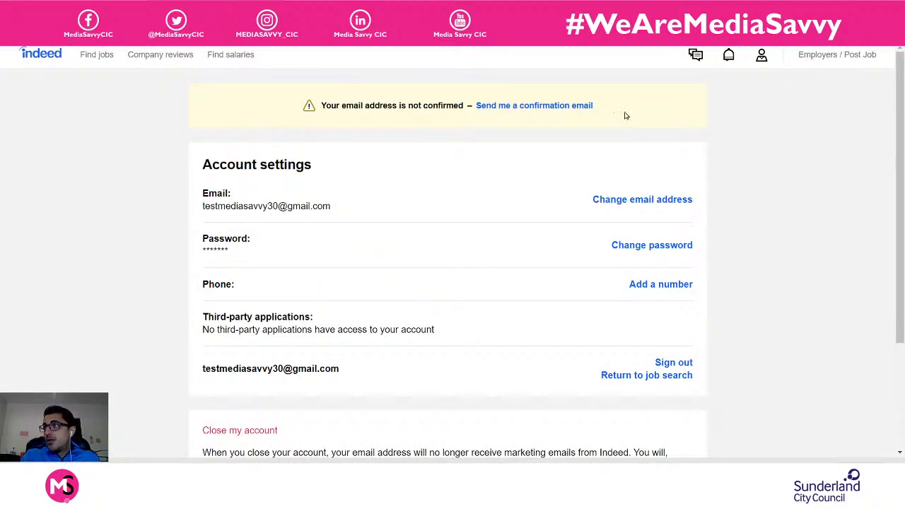
pyautogui.moveTo(363, 105); pyautogui.dragTo(452, 113)
pyautogui.click(456, 113)
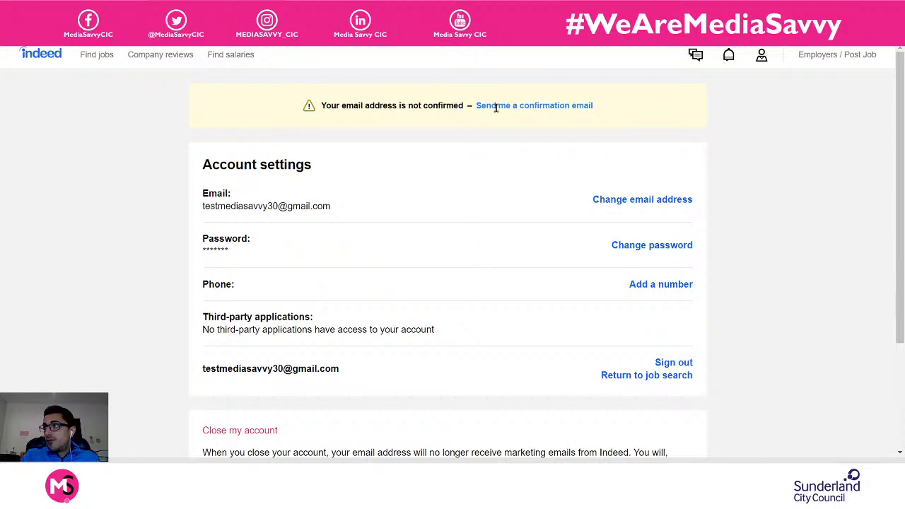
pyautogui.click(495, 106)
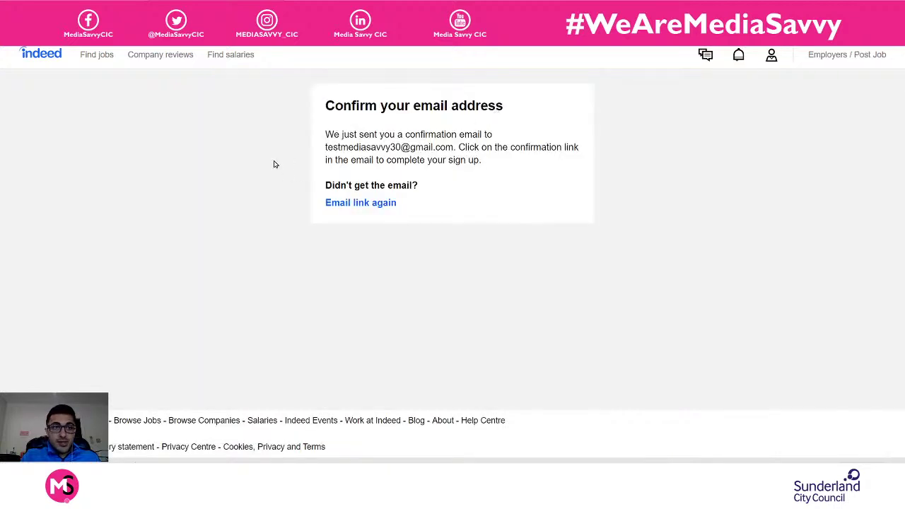
# Open Gmail in a new tab and follow the Indeed email's Confirm your Indeed account link.
pyautogui.hotkey('ctrl', 't')
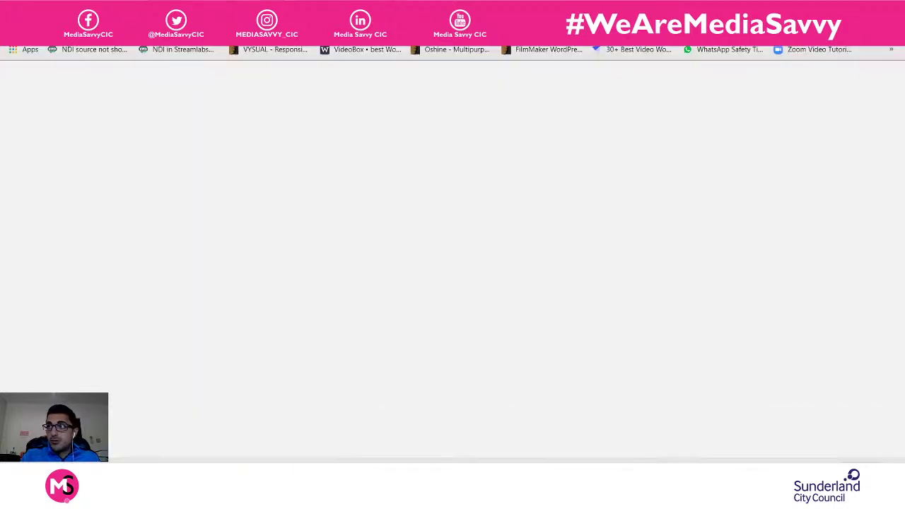
pyautogui.write('m')
pyautogui.press('Return')
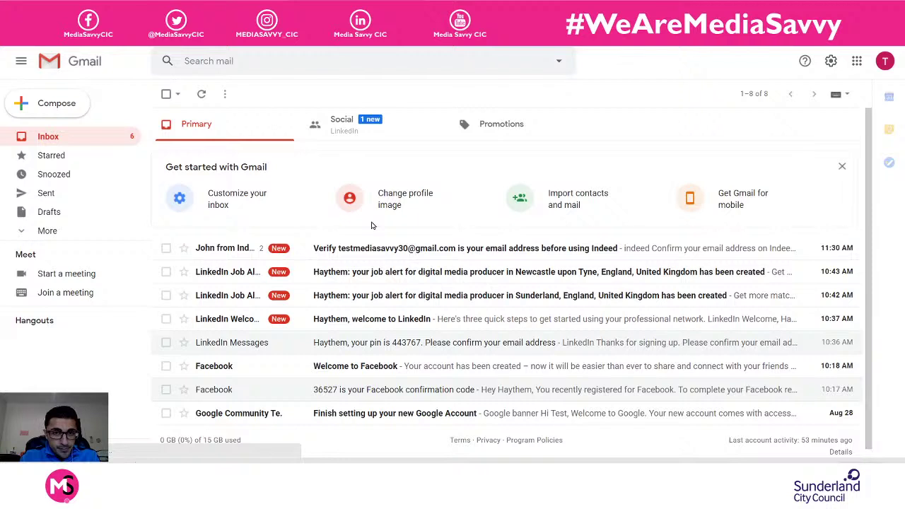
pyautogui.click(445, 247)
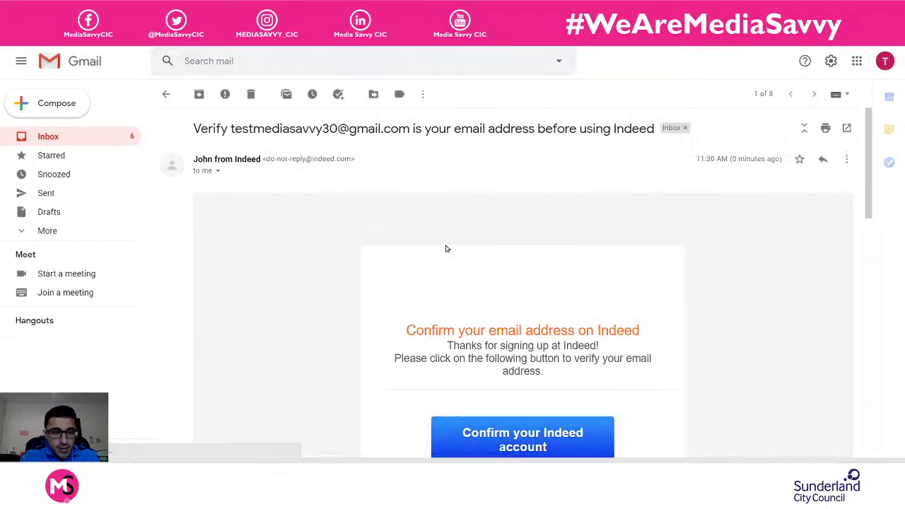
pyautogui.scroll(-1, 445, 248)
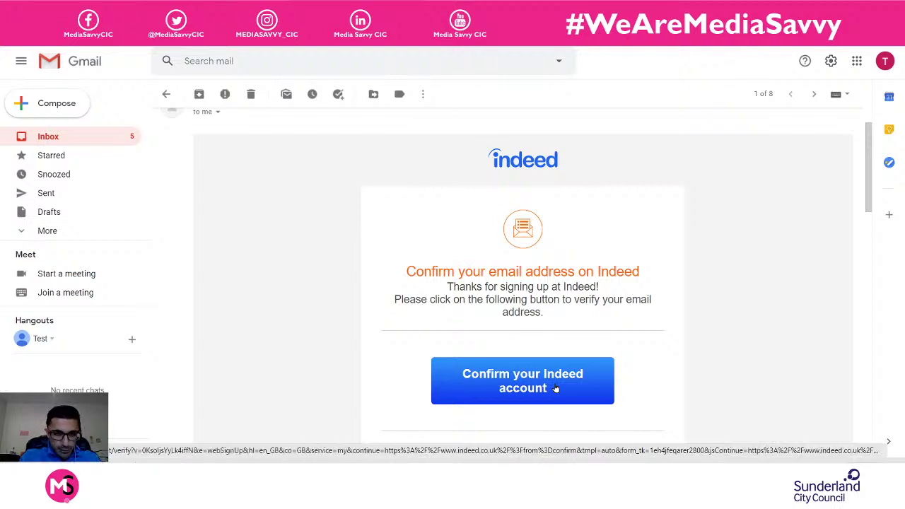
pyautogui.click(553, 387)
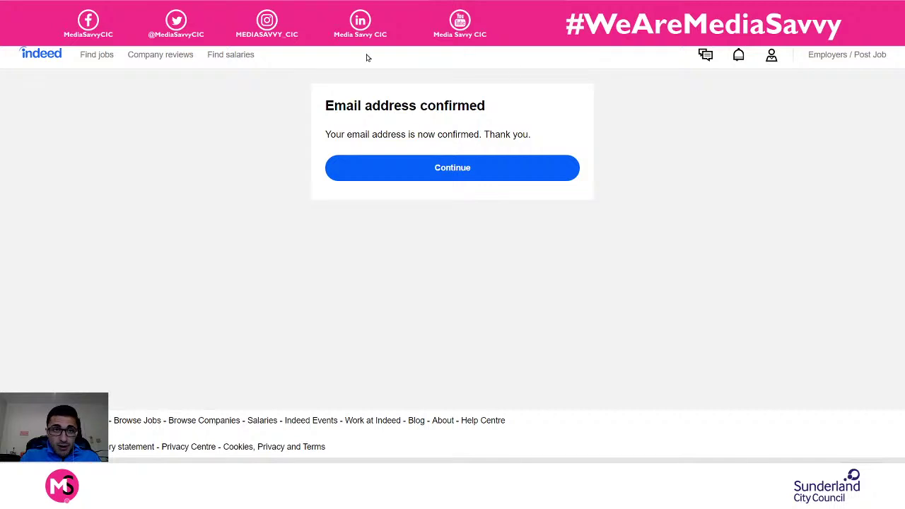
# Upload the Word version of the CV to Indeed through the Open dialog.
pyautogui.click(433, 164)
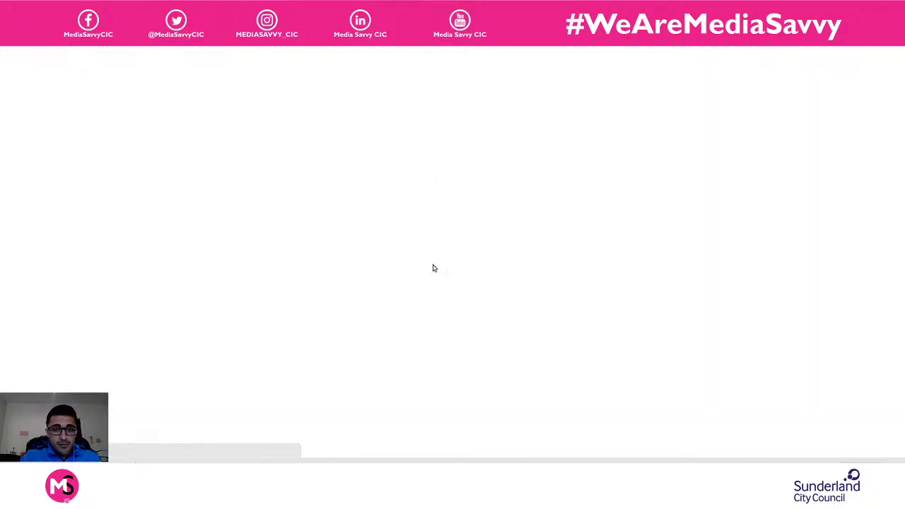
pyautogui.moveTo(450, 470)
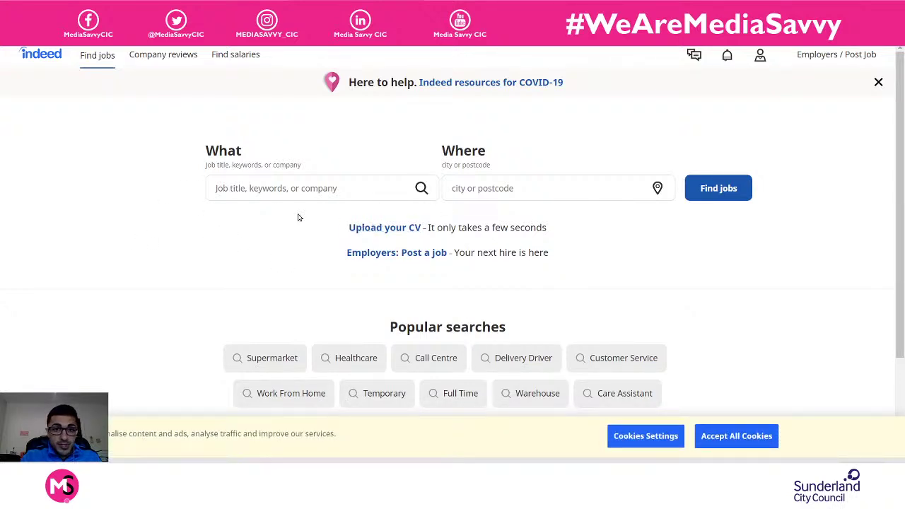
pyautogui.click(389, 228)
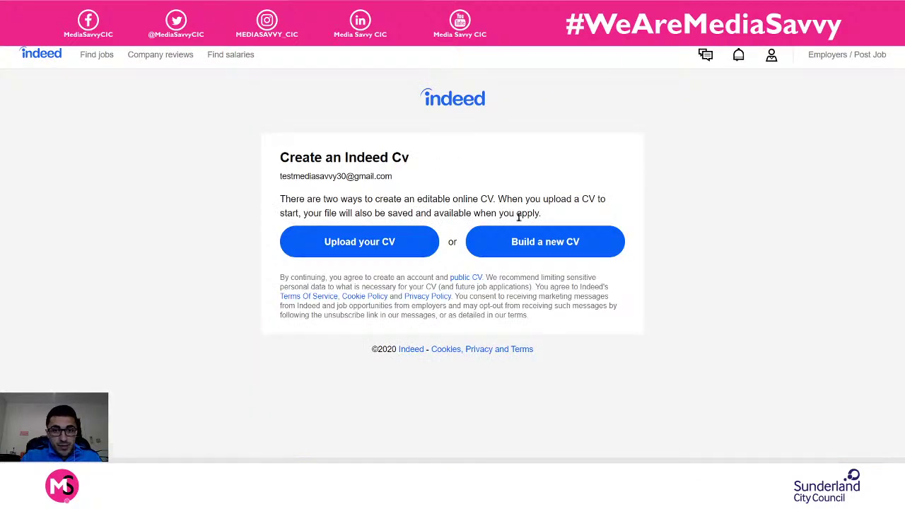
pyautogui.click(378, 226)
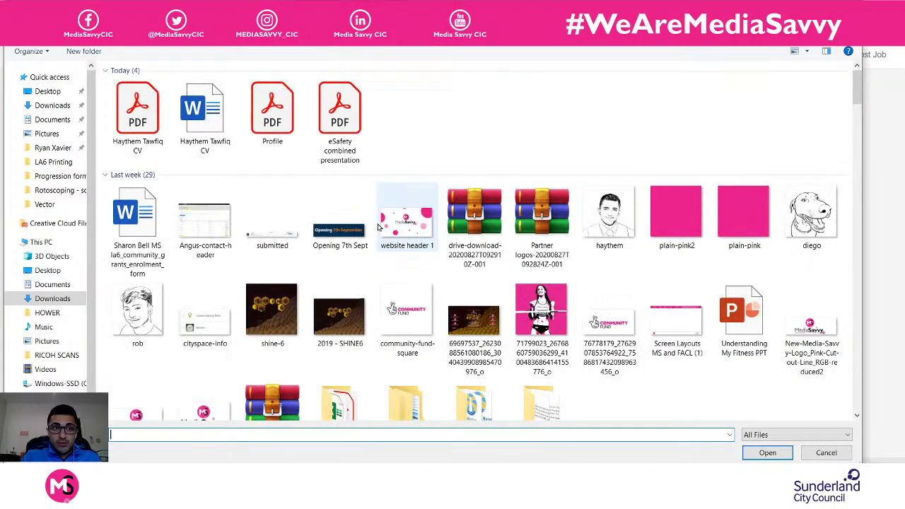
pyautogui.click(205, 113)
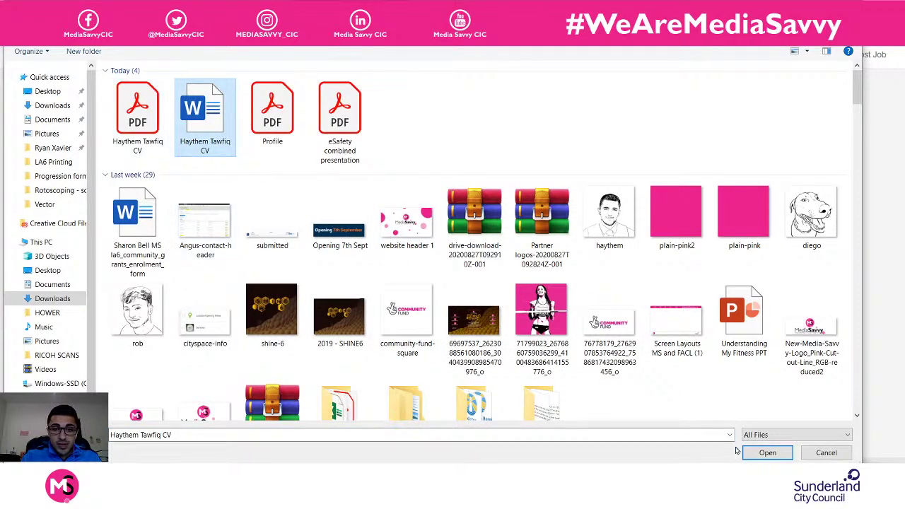
pyautogui.click(767, 452)
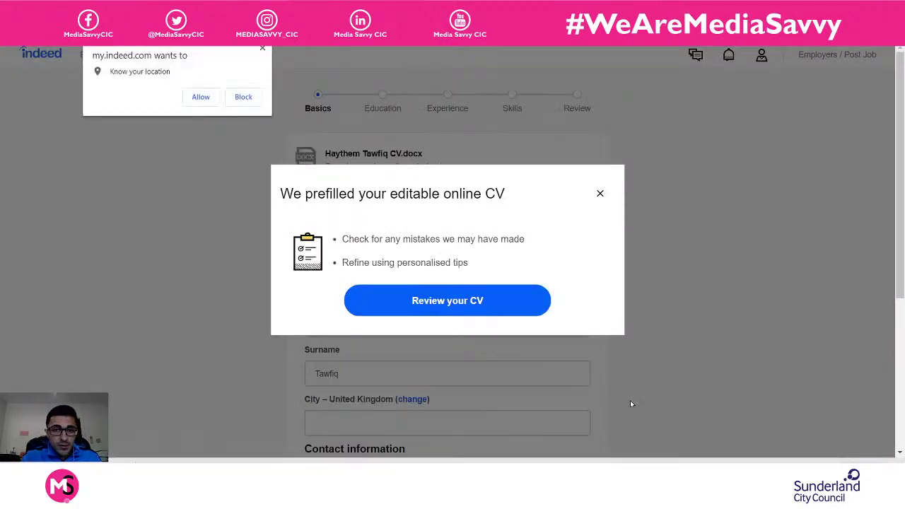
# Block location access, read the prefilled-CV tips, and open the online CV for review.
pyautogui.moveTo(296, 192); pyautogui.dragTo(519, 194)
pyautogui.click(514, 211)
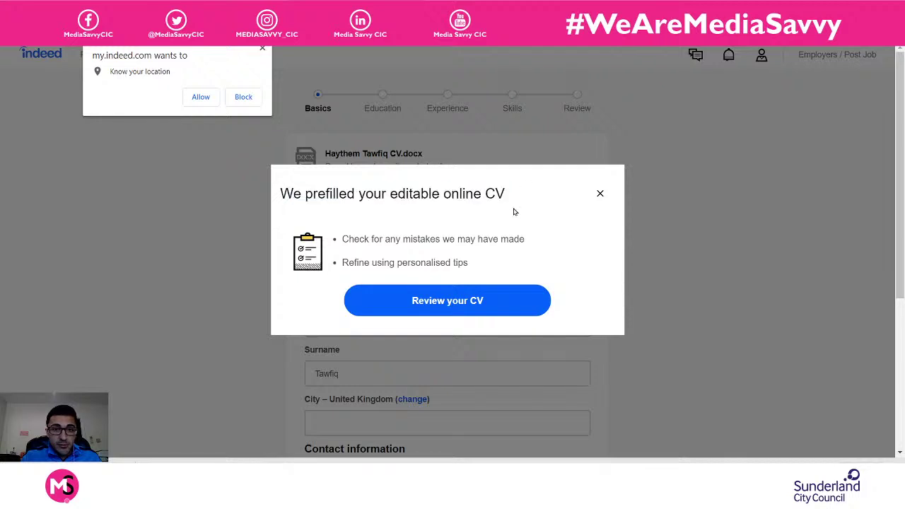
pyautogui.click(235, 99)
pyautogui.moveTo(344, 239); pyautogui.dragTo(511, 252)
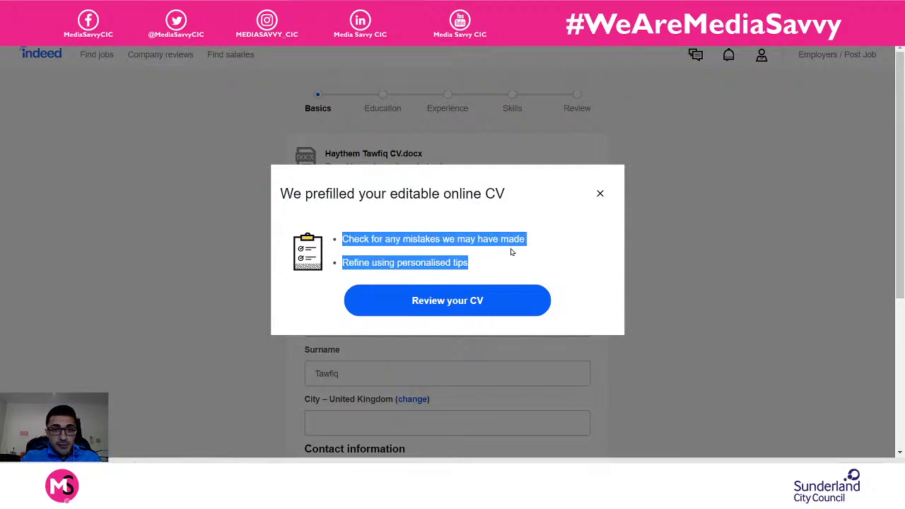
pyautogui.click(485, 267)
pyautogui.moveTo(377, 265); pyautogui.dragTo(474, 265)
pyautogui.click(487, 277)
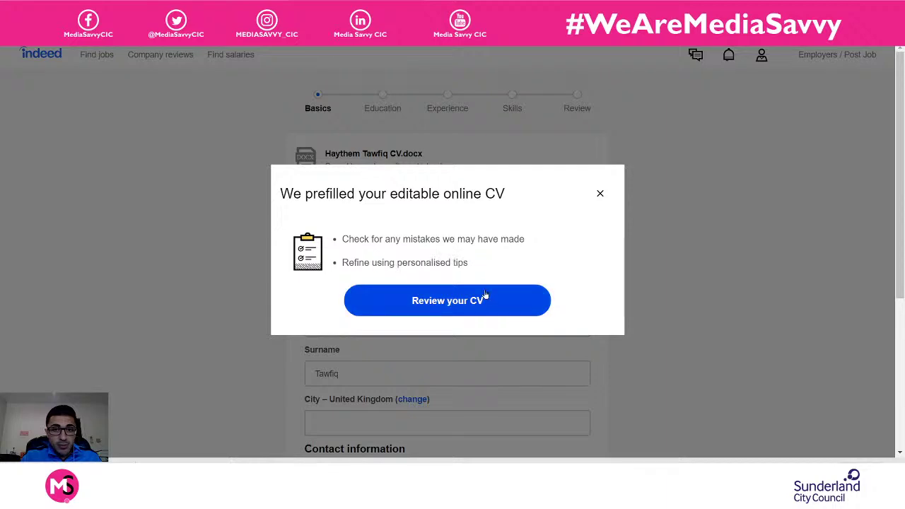
pyautogui.click(484, 299)
pyautogui.scroll(-2, 550, 290)
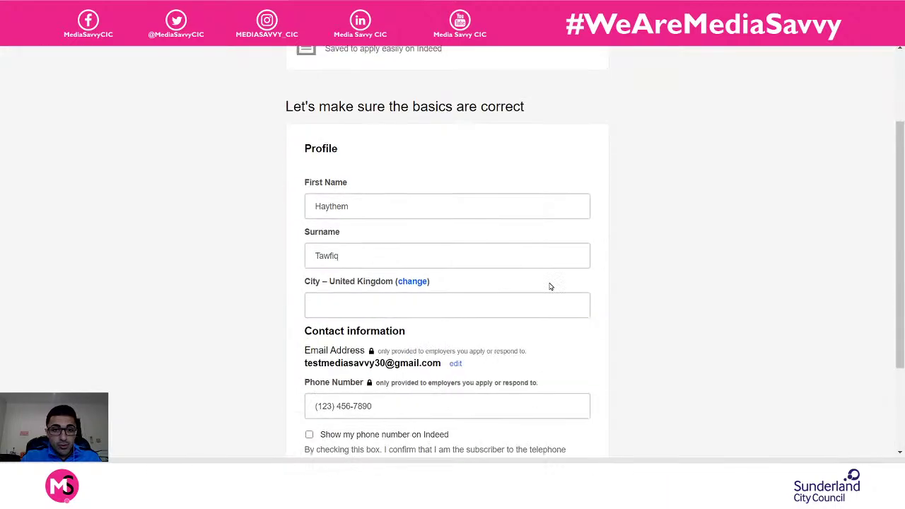
pyautogui.scroll(-2, 547, 286)
pyautogui.scroll(4, 548, 276)
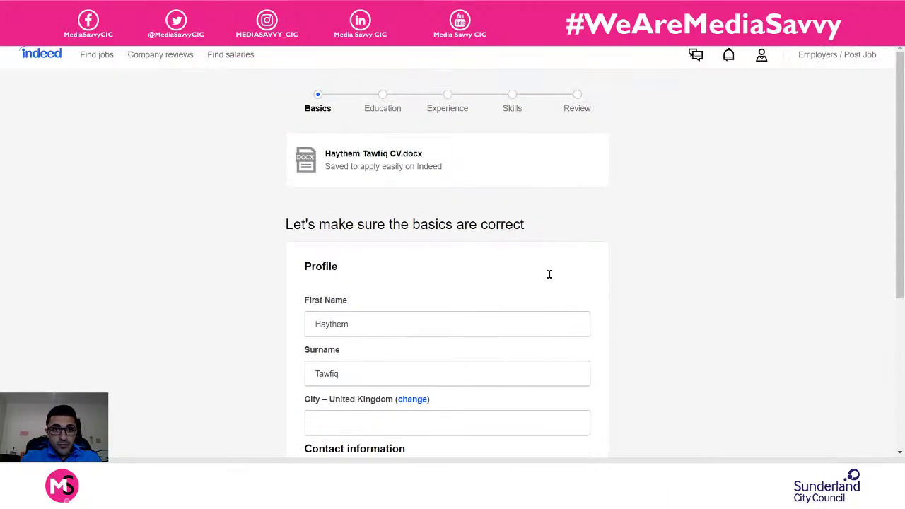